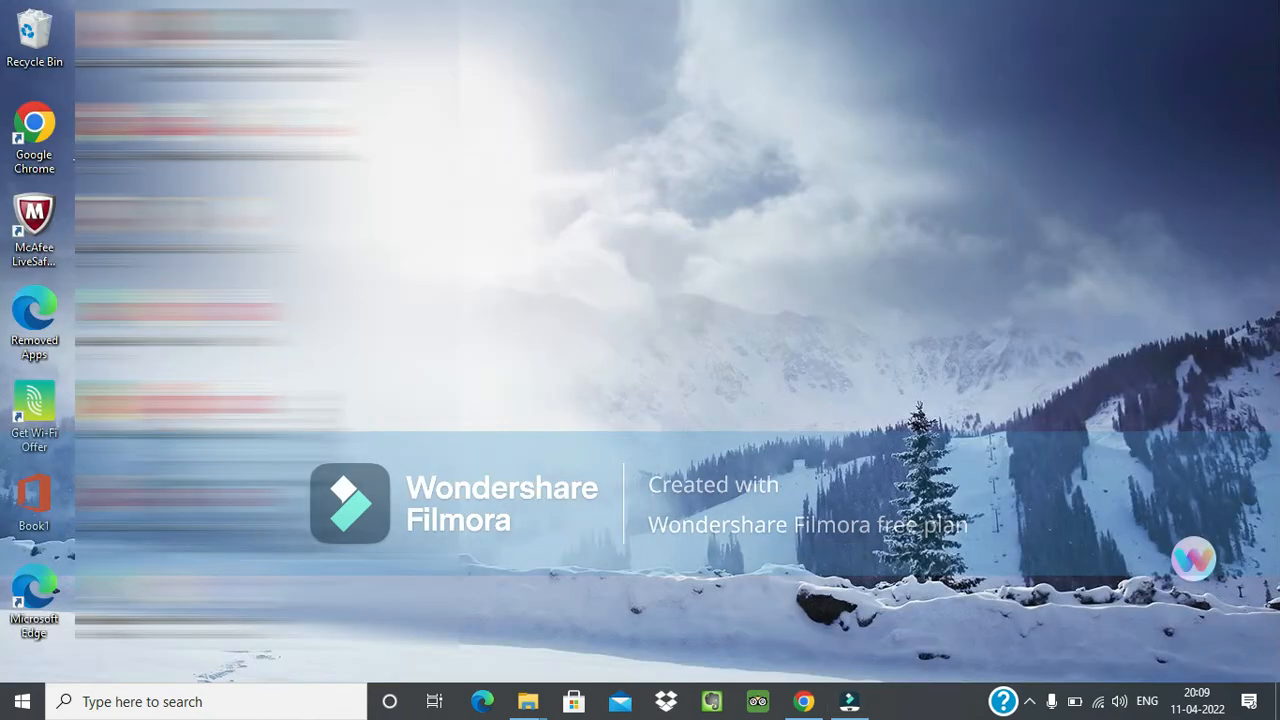
# Switch to Chrome, log out of the Income Tax e-Filing account and open the portal's income tax return downloads.
pyautogui.click(803, 701)
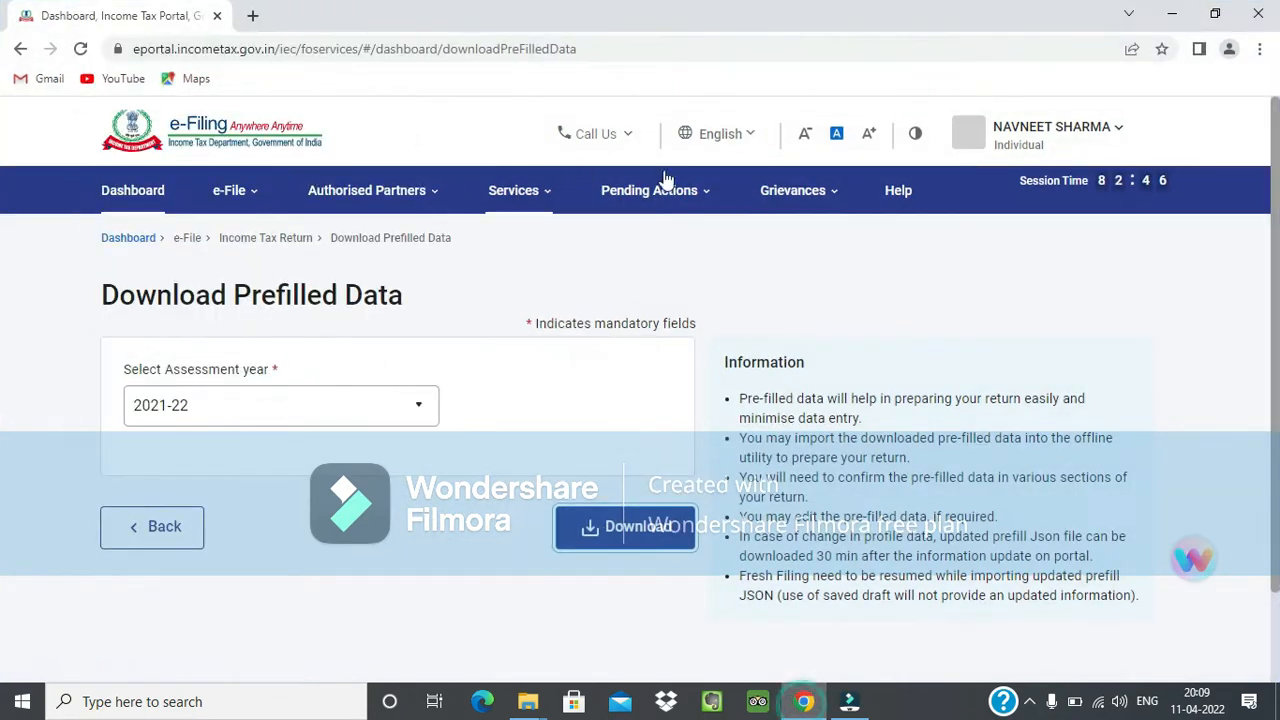
pyautogui.click(1080, 127)
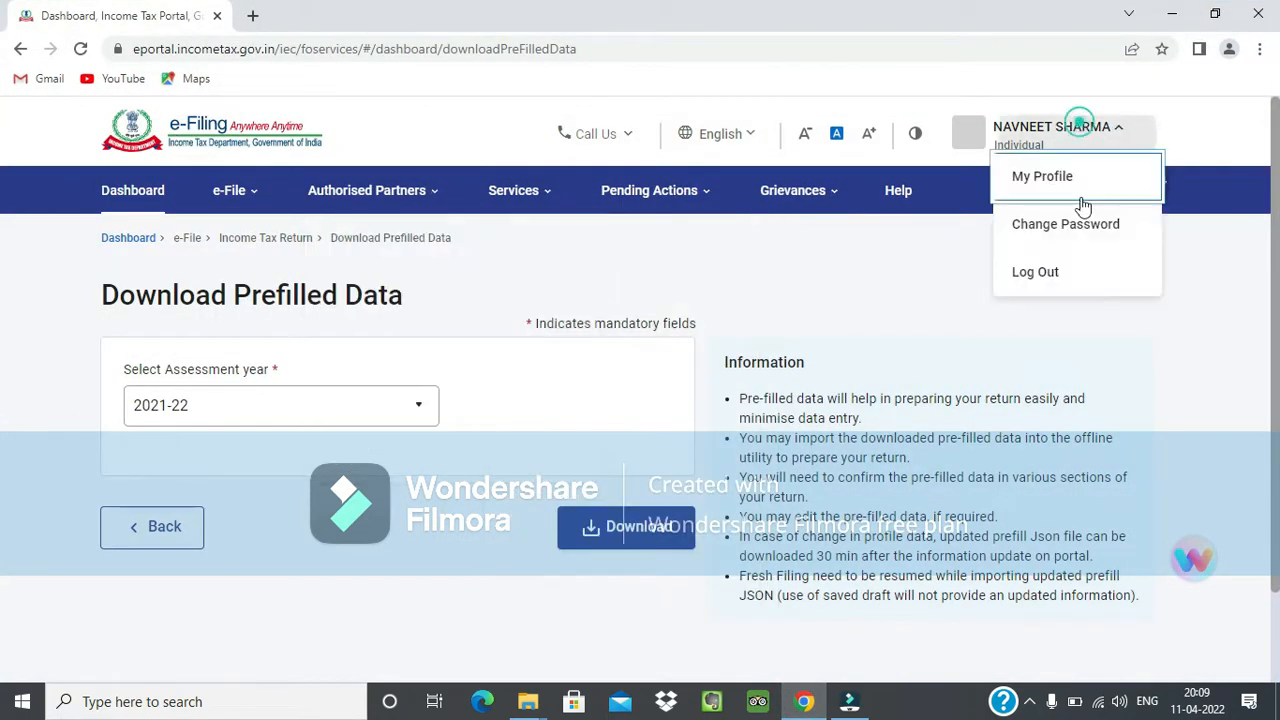
pyautogui.click(1052, 273)
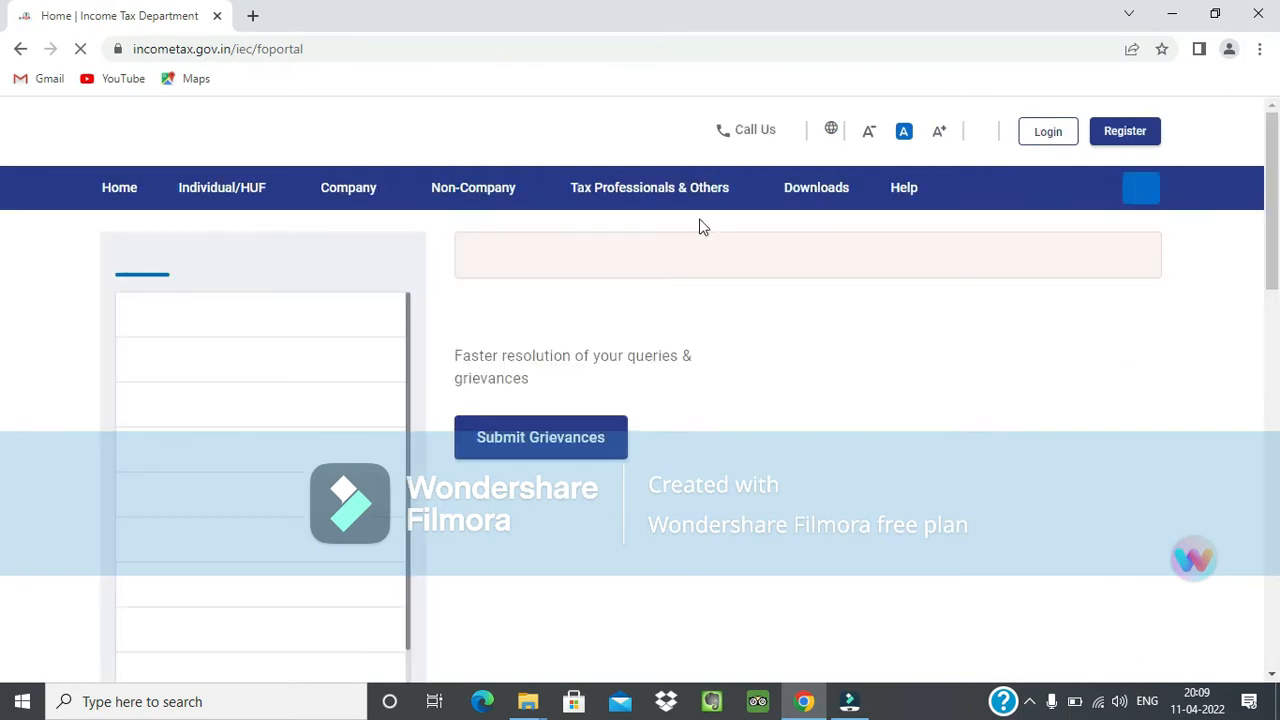
pyautogui.click(810, 195)
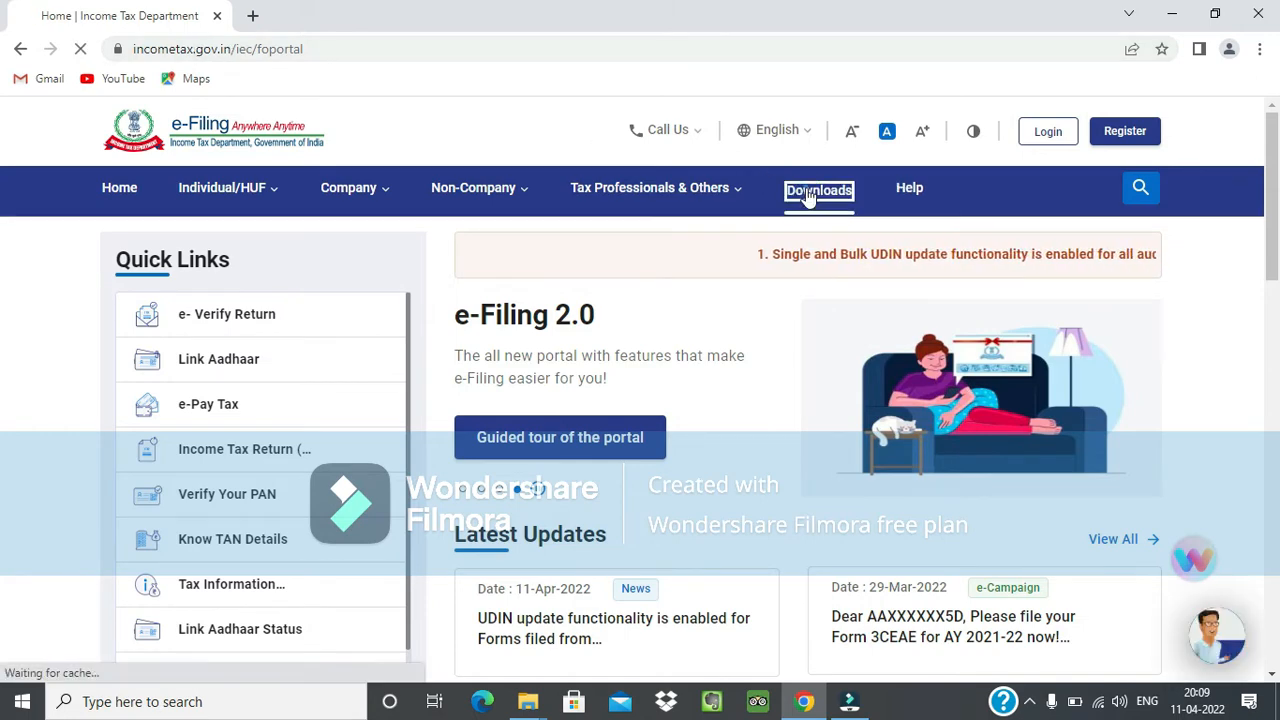
pyautogui.scroll(-2, 519, 271)
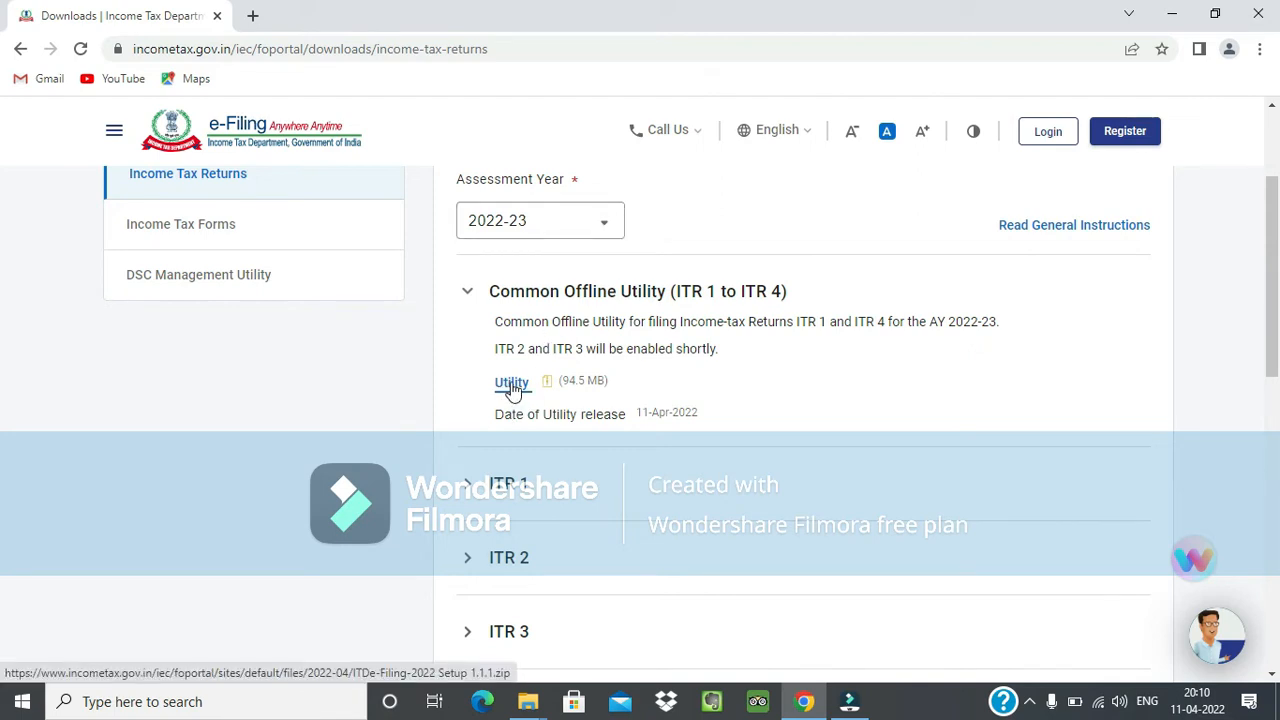
# Examine the Common Offline Utility (ITR 1 to ITR 4) description for AY 2022-23 on the downloads page.
pyautogui.moveTo(790, 323); pyautogui.dragTo(1007, 330)
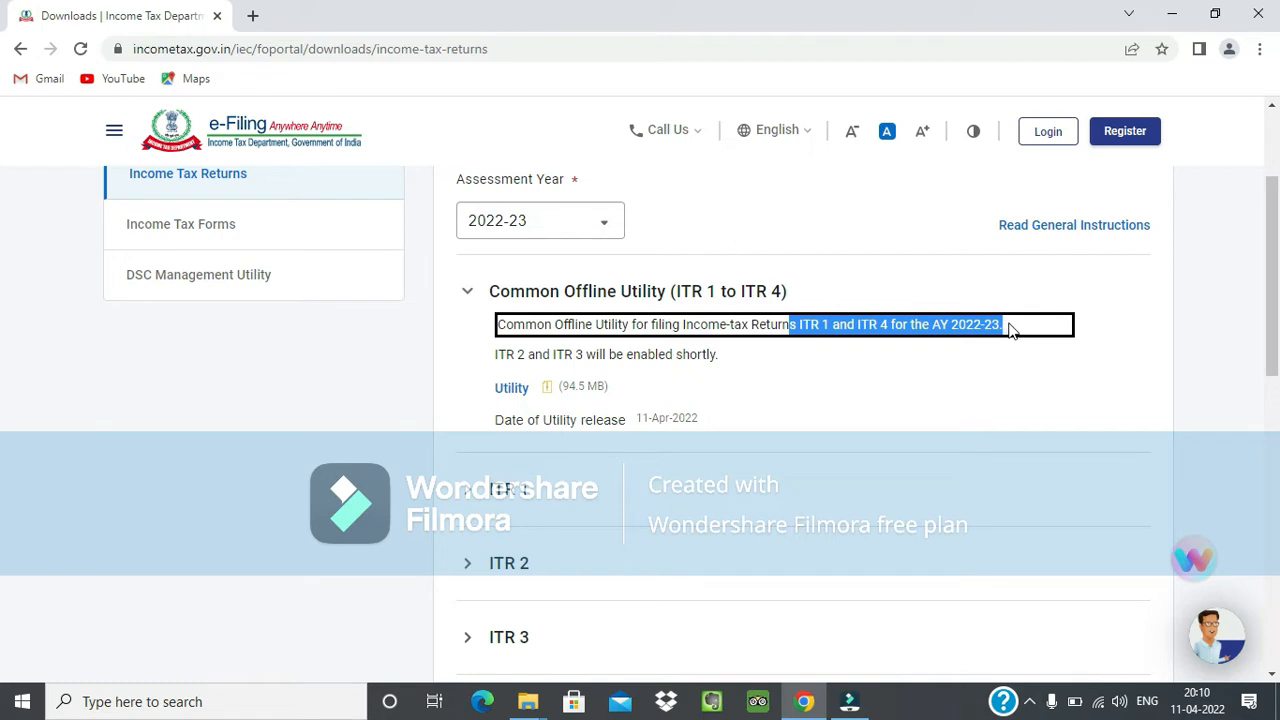
pyautogui.click(1008, 323)
pyautogui.moveTo(762, 321); pyautogui.dragTo(993, 320)
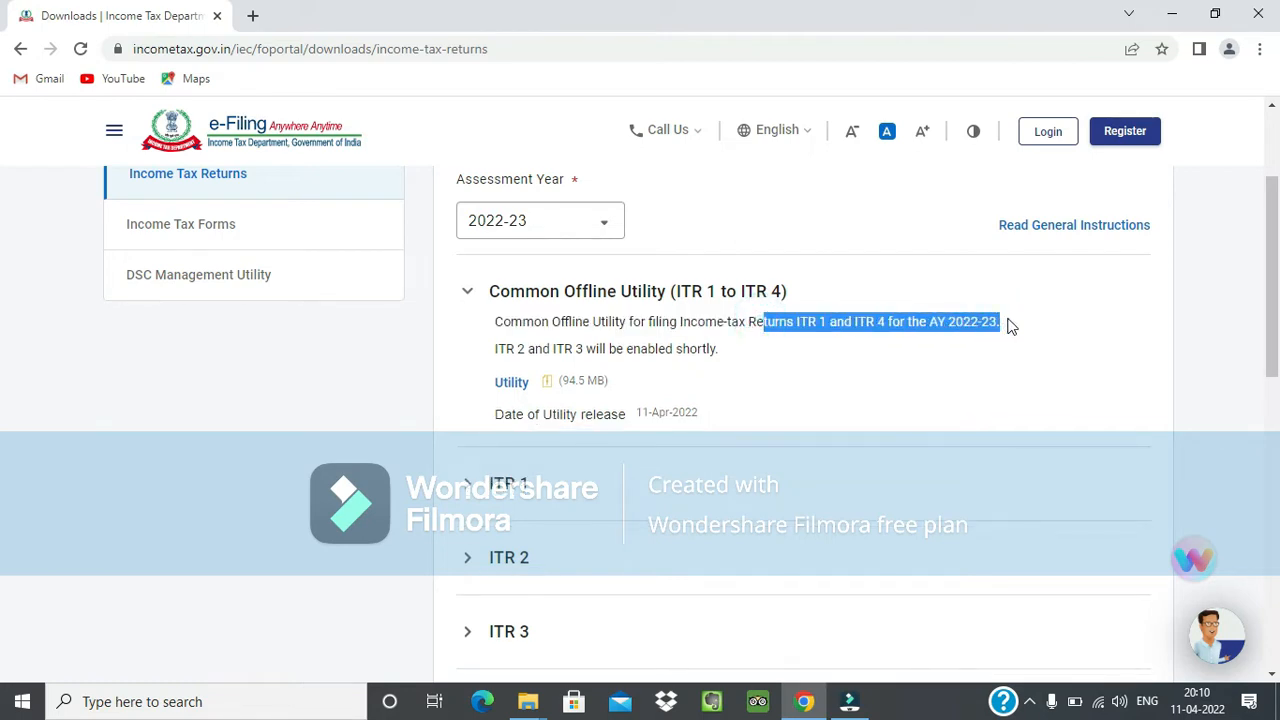
pyautogui.click(538, 350)
pyautogui.click(716, 348)
pyautogui.moveTo(1007, 325); pyautogui.dragTo(497, 323)
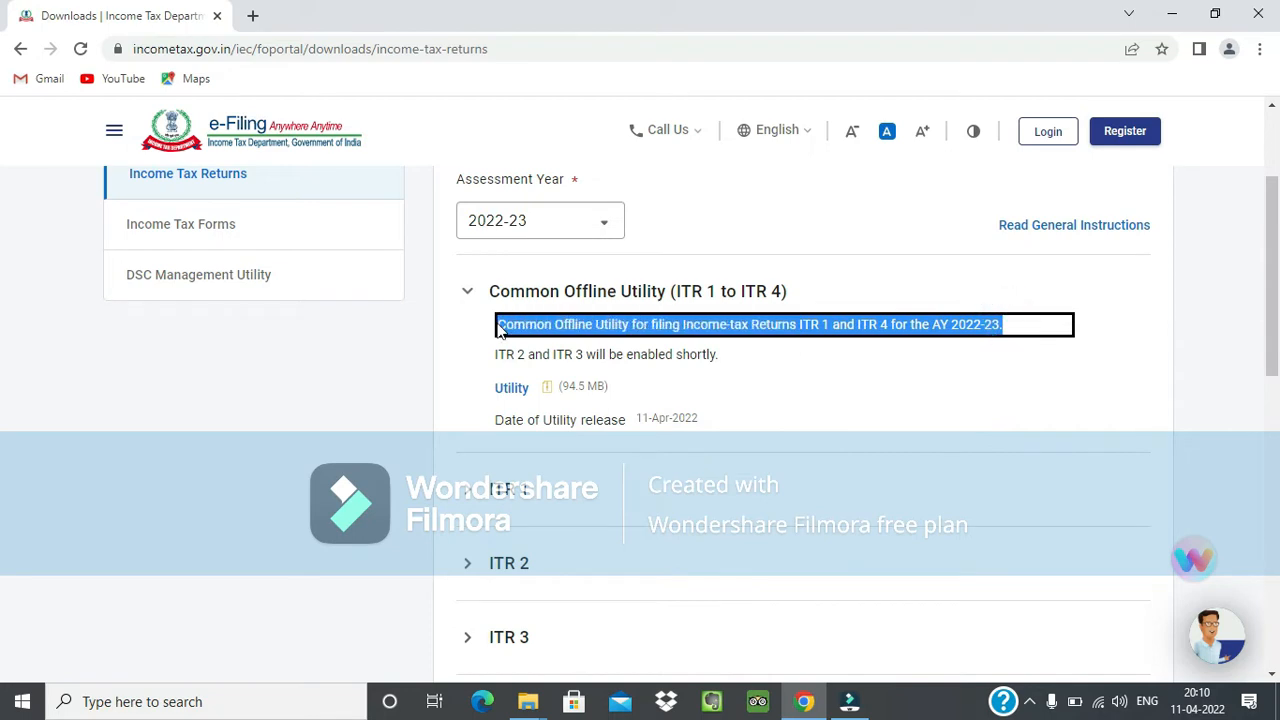
pyautogui.click(1199, 302)
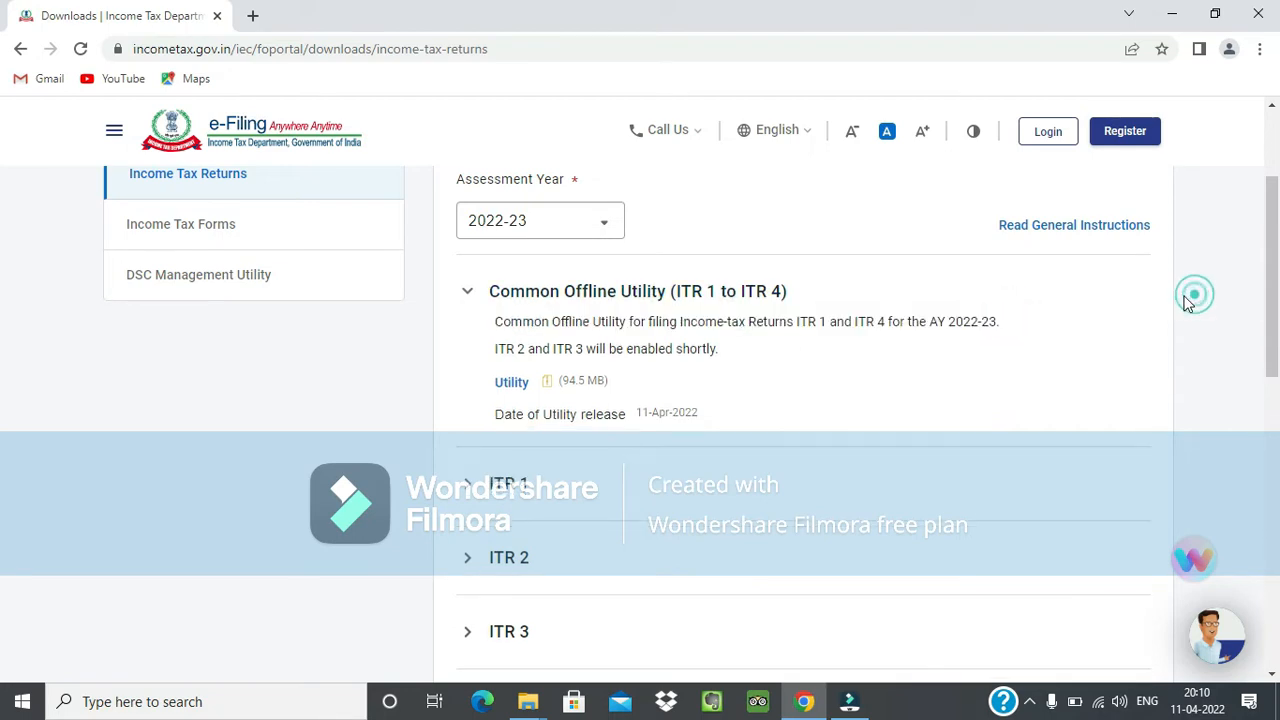
# Run ITDe-Filing-2022 Setup 1.1.1 from its Downloads folder and maximize the utility's window.
pyautogui.moveTo(530, 705)
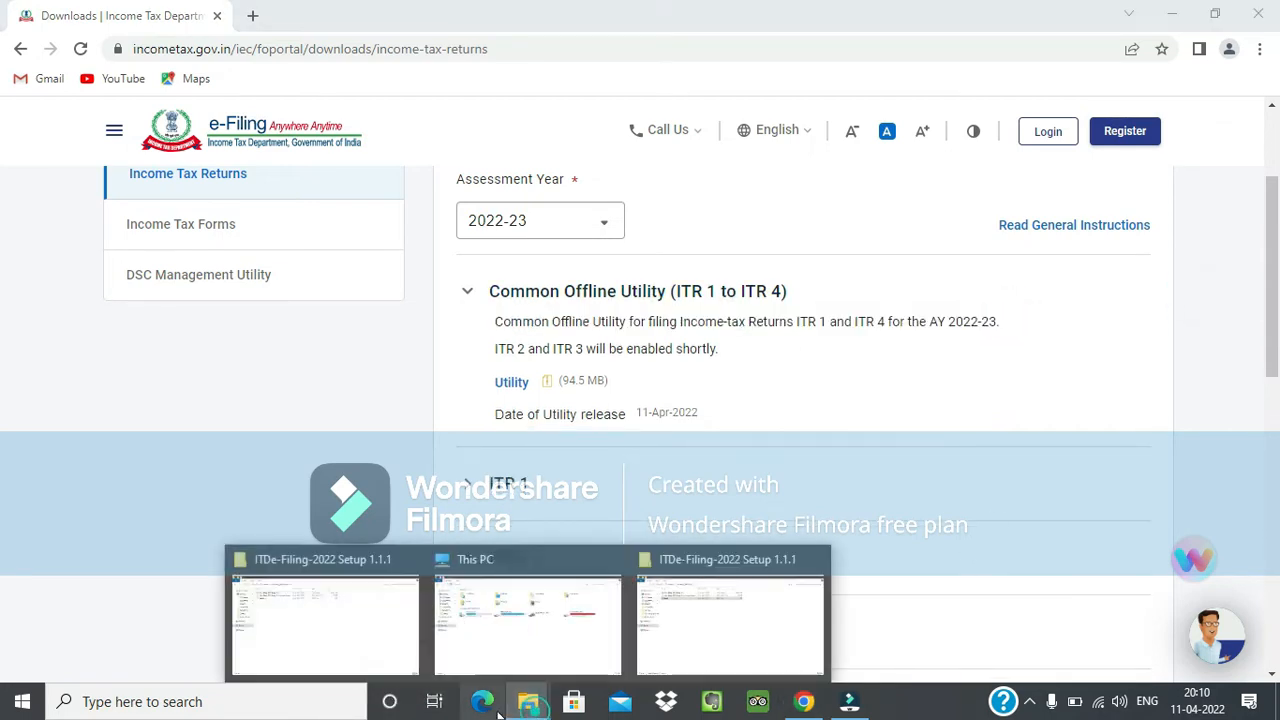
pyautogui.click(338, 597)
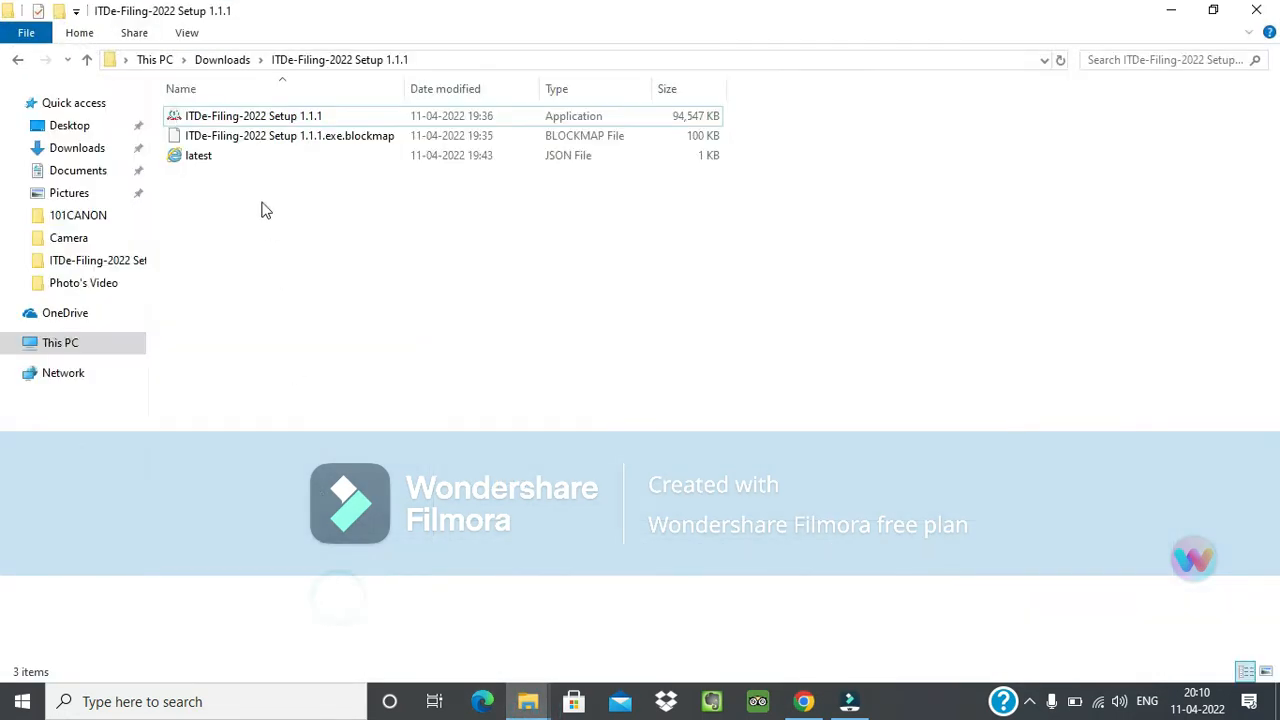
pyautogui.click(251, 116)
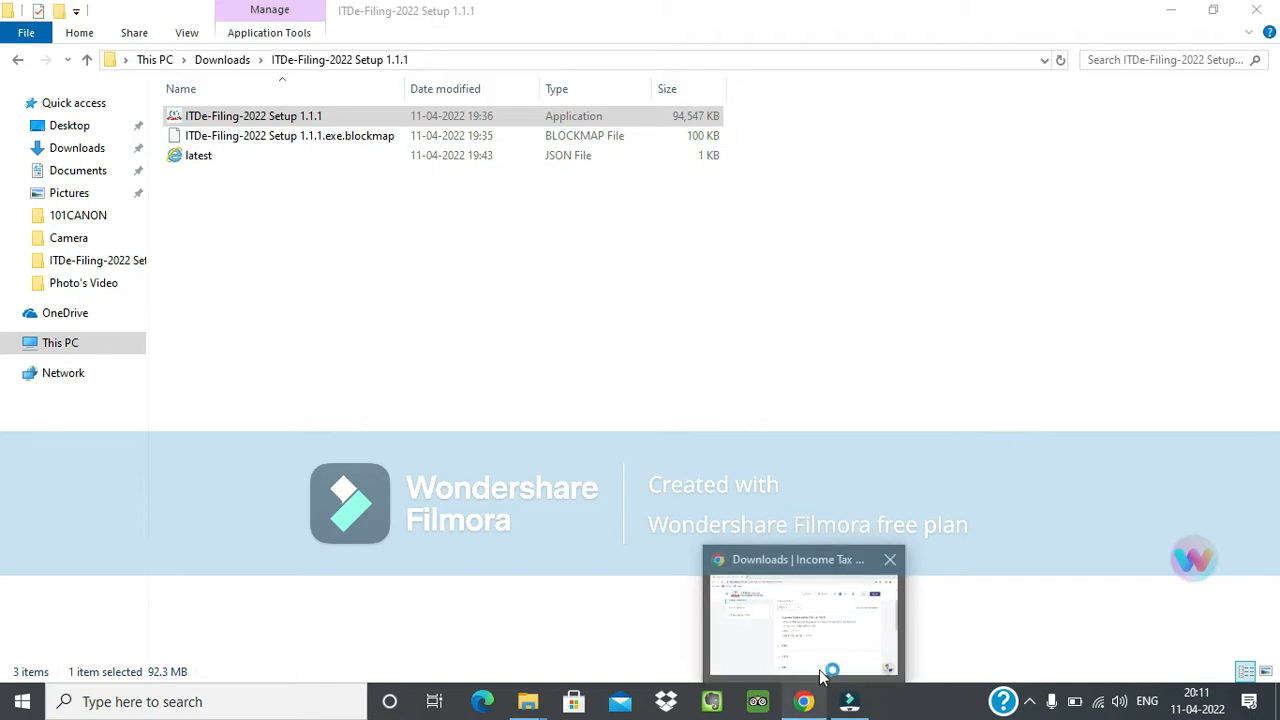
pyautogui.click(817, 644)
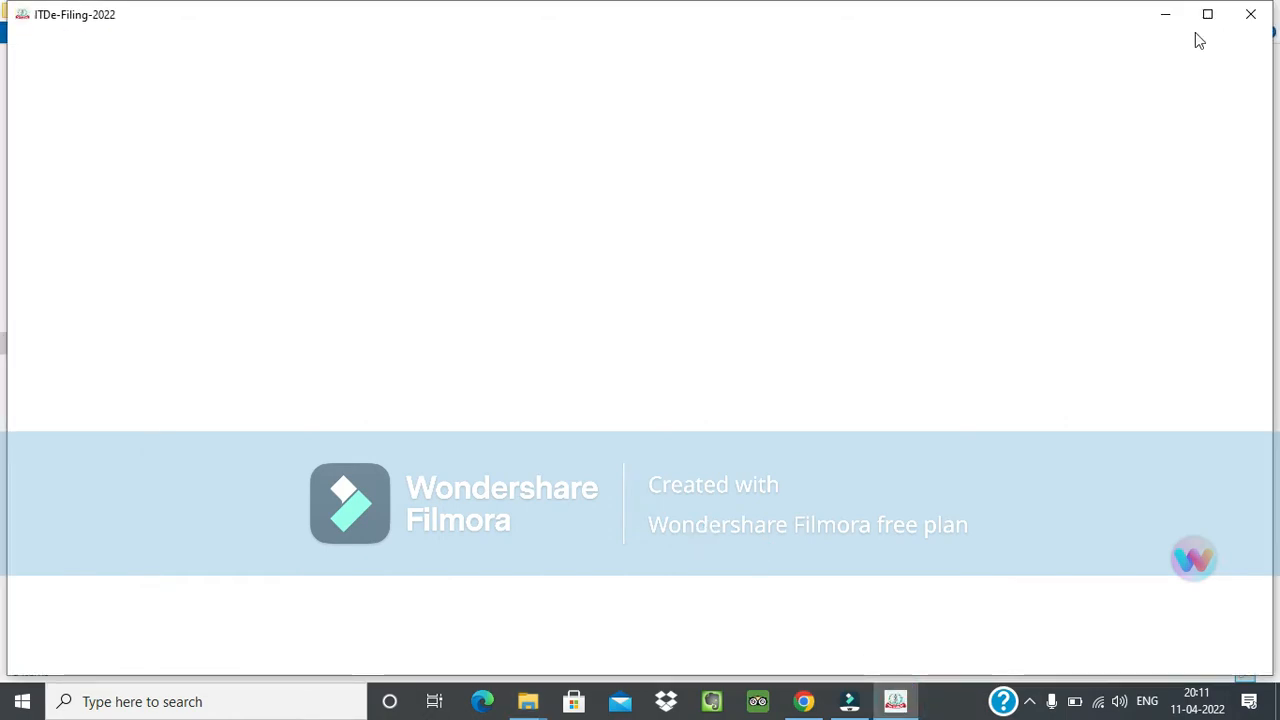
pyautogui.click(1207, 16)
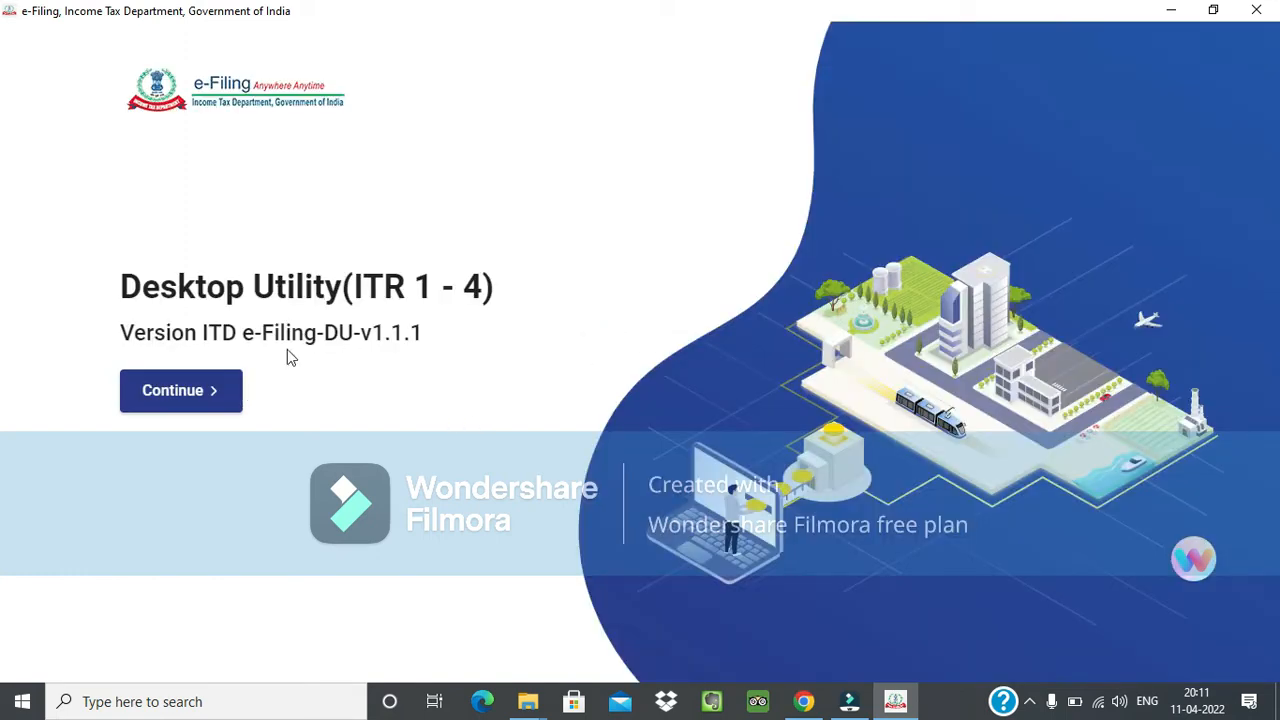
# Check the Desktop Utility's title and version on the start screen and continue to the Income Tax Returns page.
pyautogui.moveTo(359, 338); pyautogui.dragTo(422, 340)
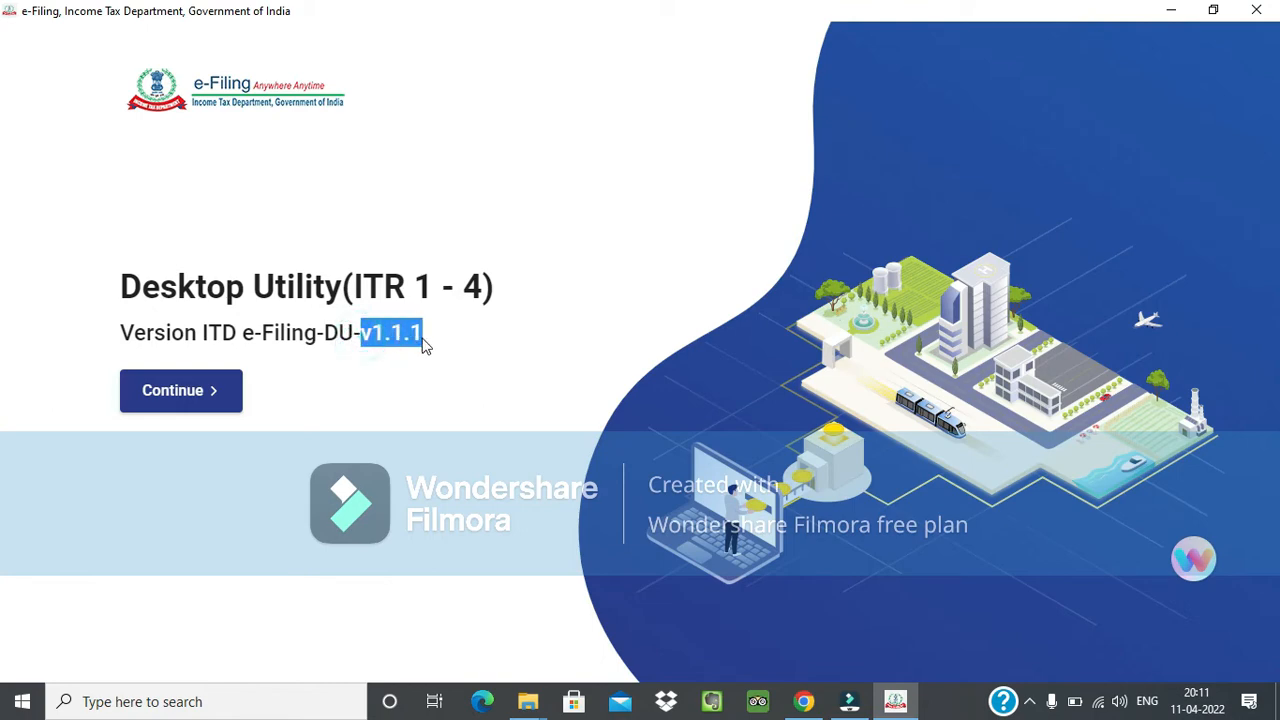
pyautogui.click(423, 345)
pyautogui.moveTo(120, 285); pyautogui.dragTo(517, 340)
pyautogui.click(516, 340)
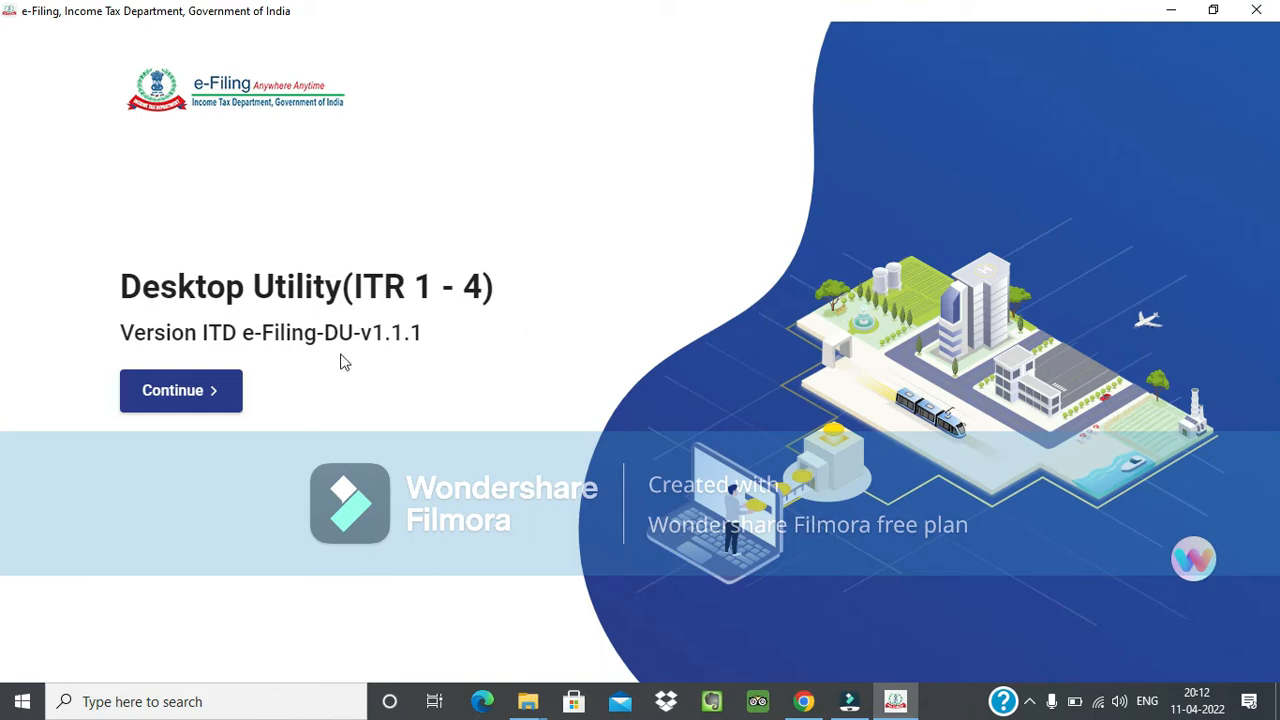
pyautogui.click(230, 385)
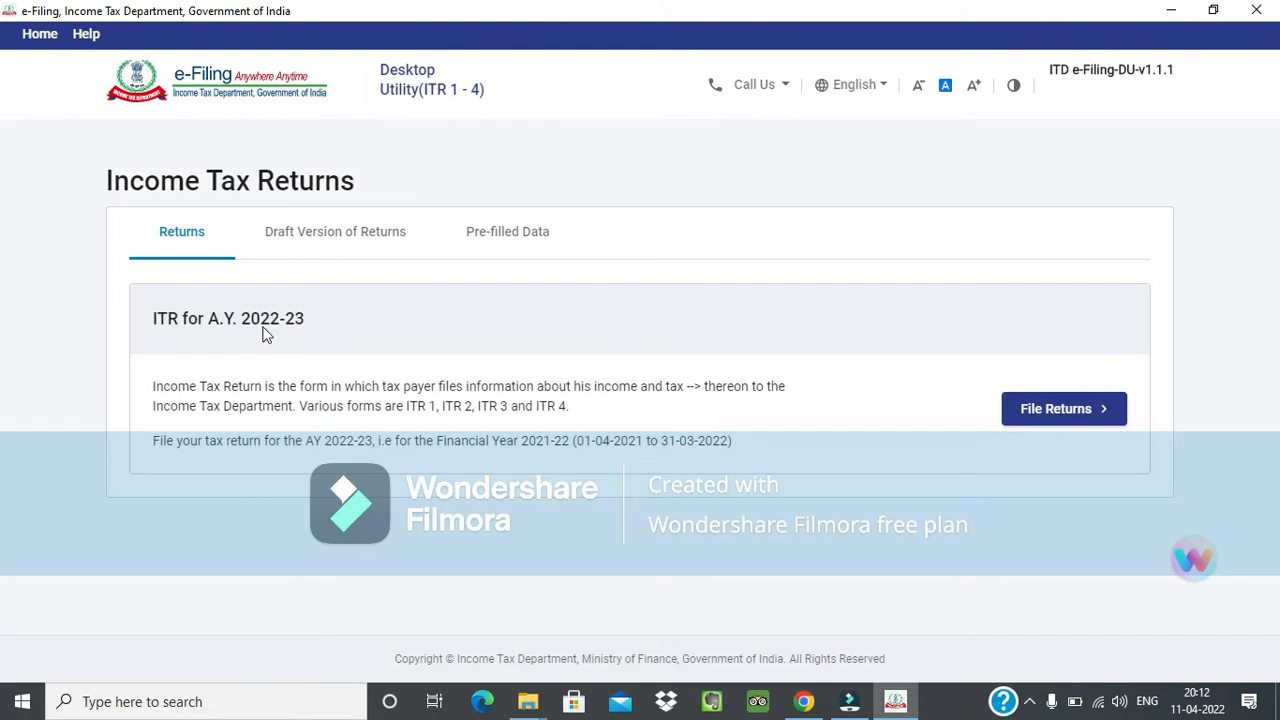
# Read which assessment year and financial year the listed income tax return covers.
pyautogui.moveTo(136, 322); pyautogui.dragTo(309, 337)
pyautogui.click(368, 323)
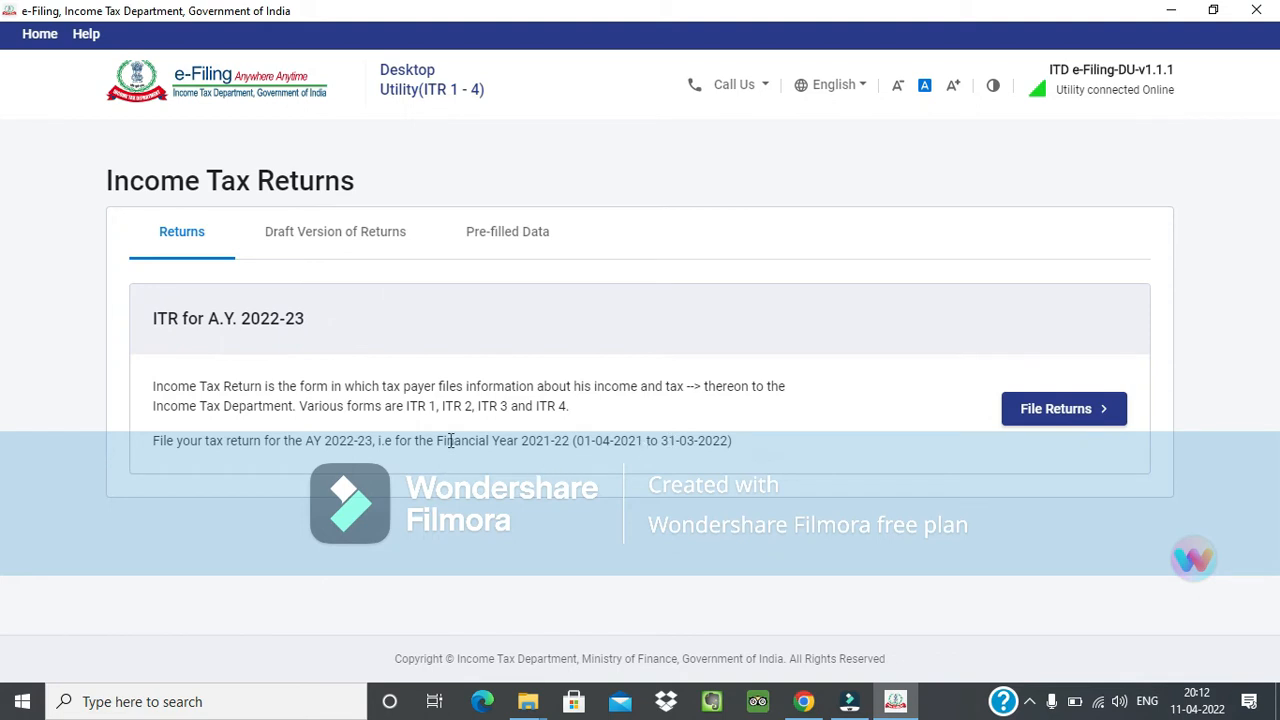
pyautogui.moveTo(437, 440); pyautogui.dragTo(584, 441)
pyautogui.click(575, 470)
# View the saved draft versions of returns and go back to the Returns list.
pyautogui.click(360, 246)
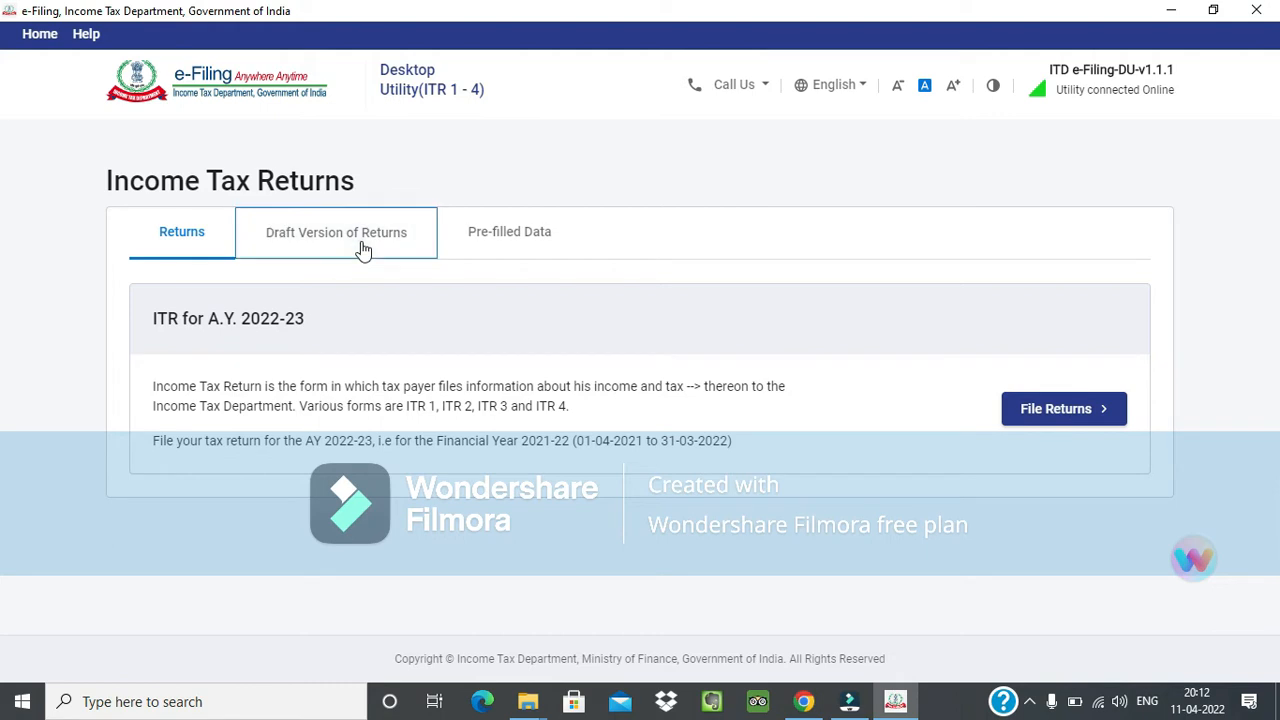
pyautogui.click(218, 244)
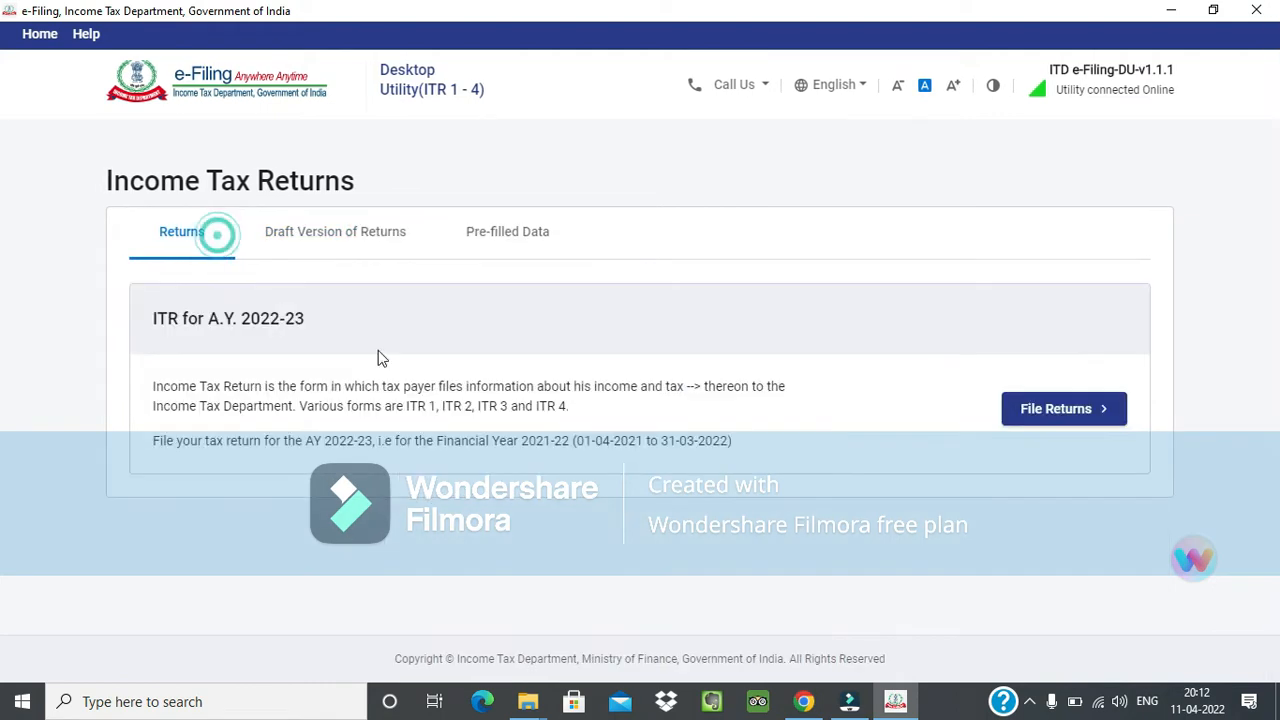
pyautogui.click(343, 240)
pyautogui.scroll(-2, 293, 445)
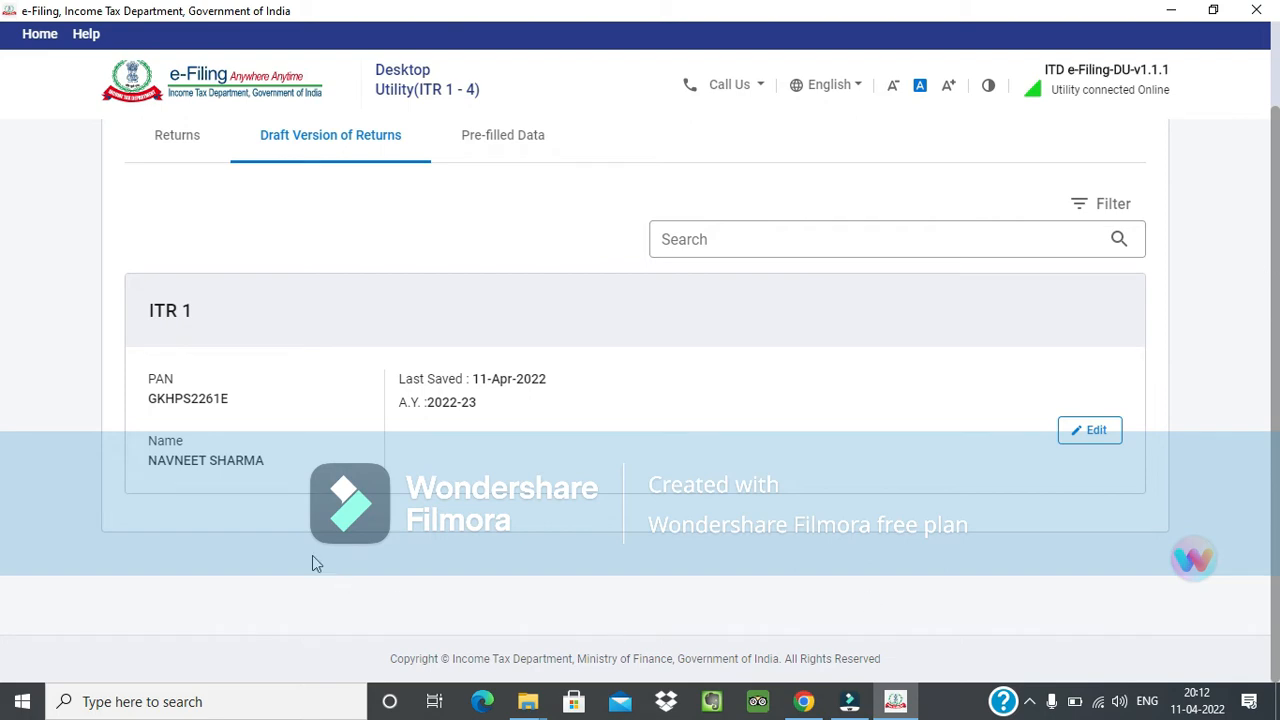
pyautogui.scroll(2, 312, 555)
pyautogui.click(185, 245)
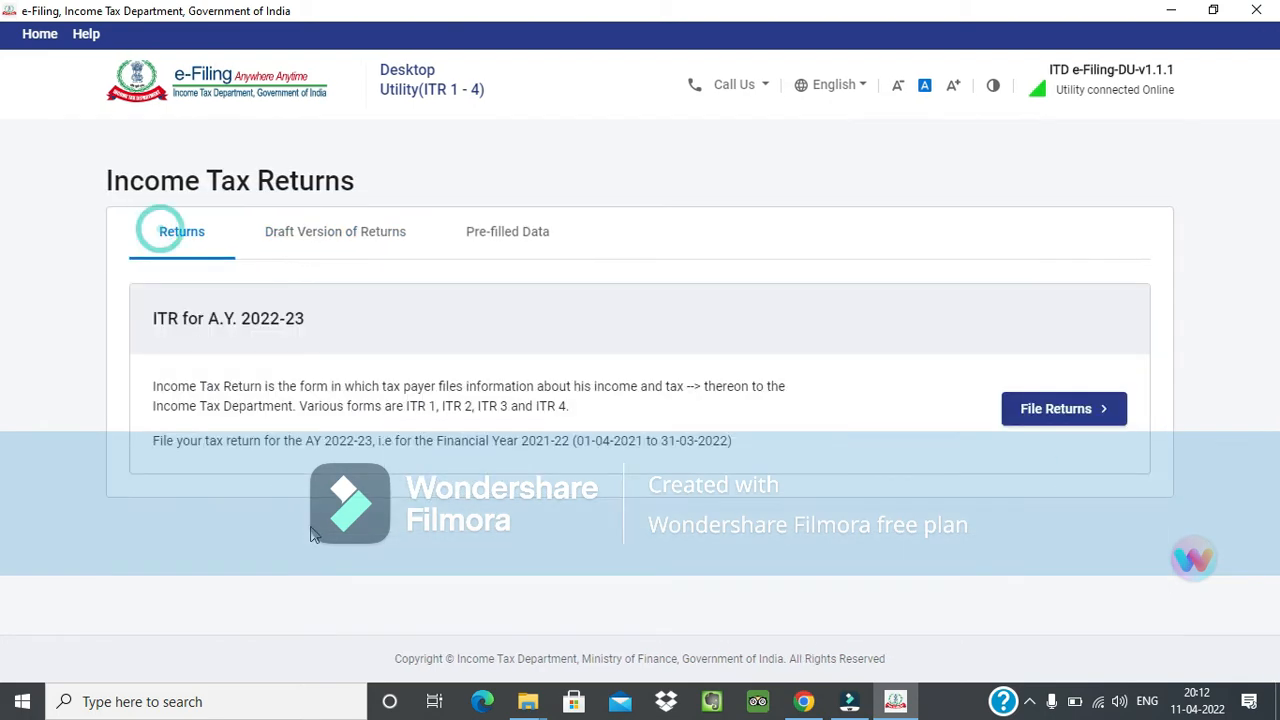
# Start filing the return, look through the options for downloading or importing pre-filled data and draft ITRs, and go back.
pyautogui.click(1046, 420)
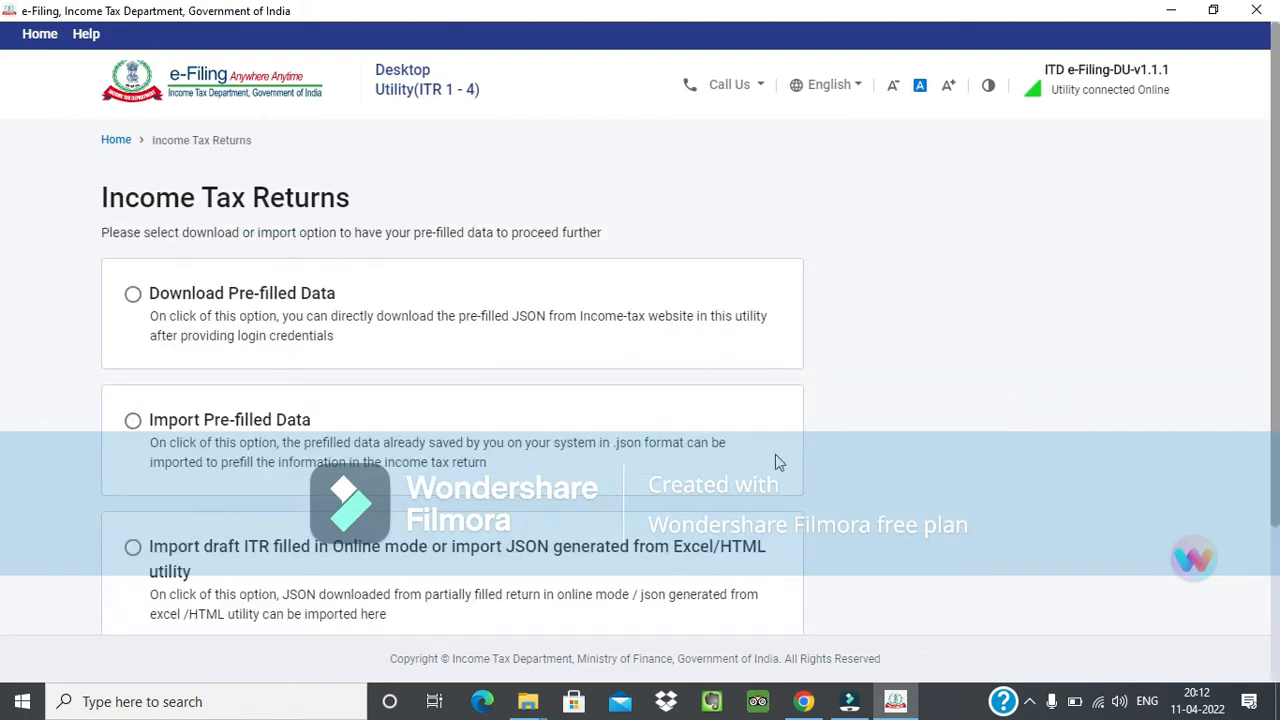
pyautogui.scroll(-2, 777, 460)
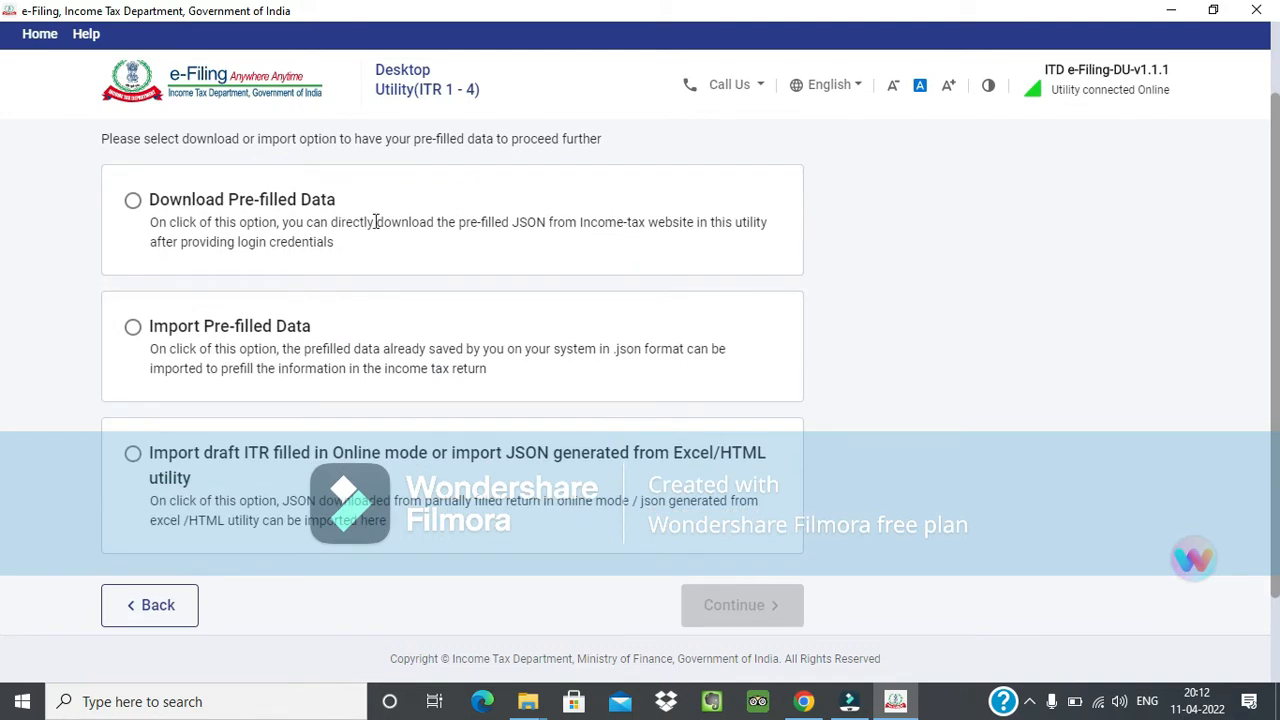
pyautogui.click(143, 197)
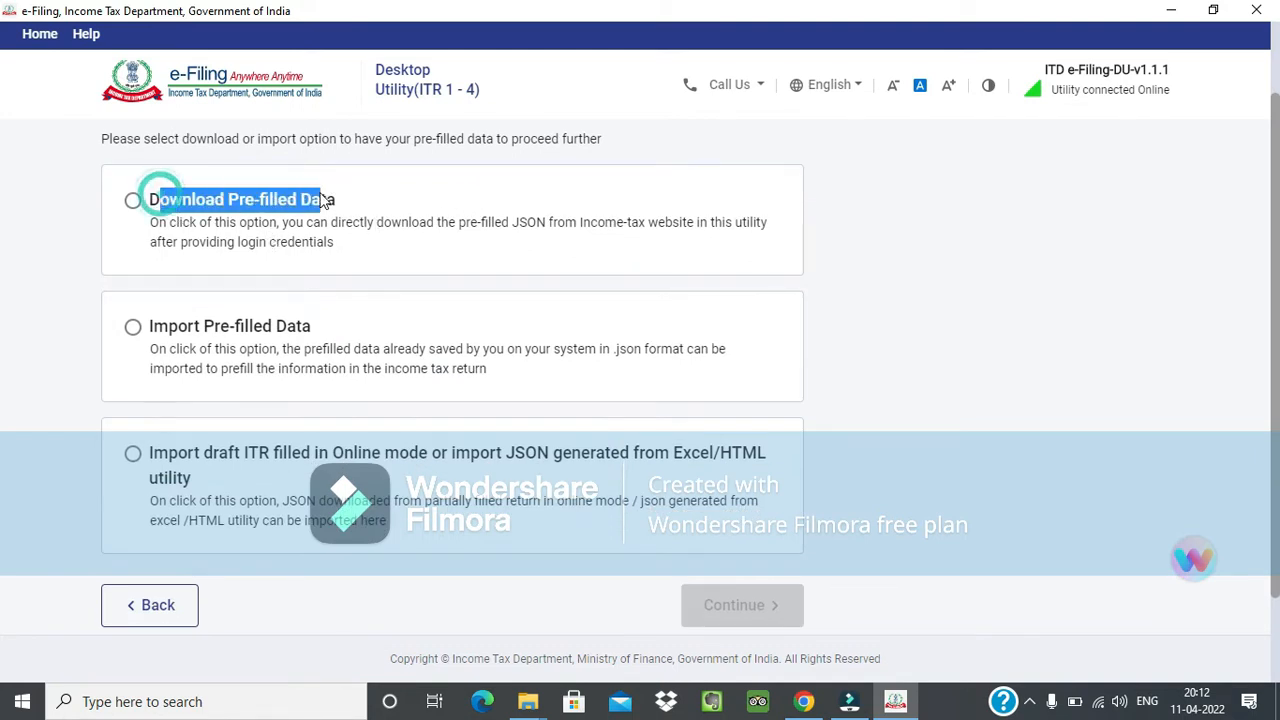
pyautogui.click(345, 197)
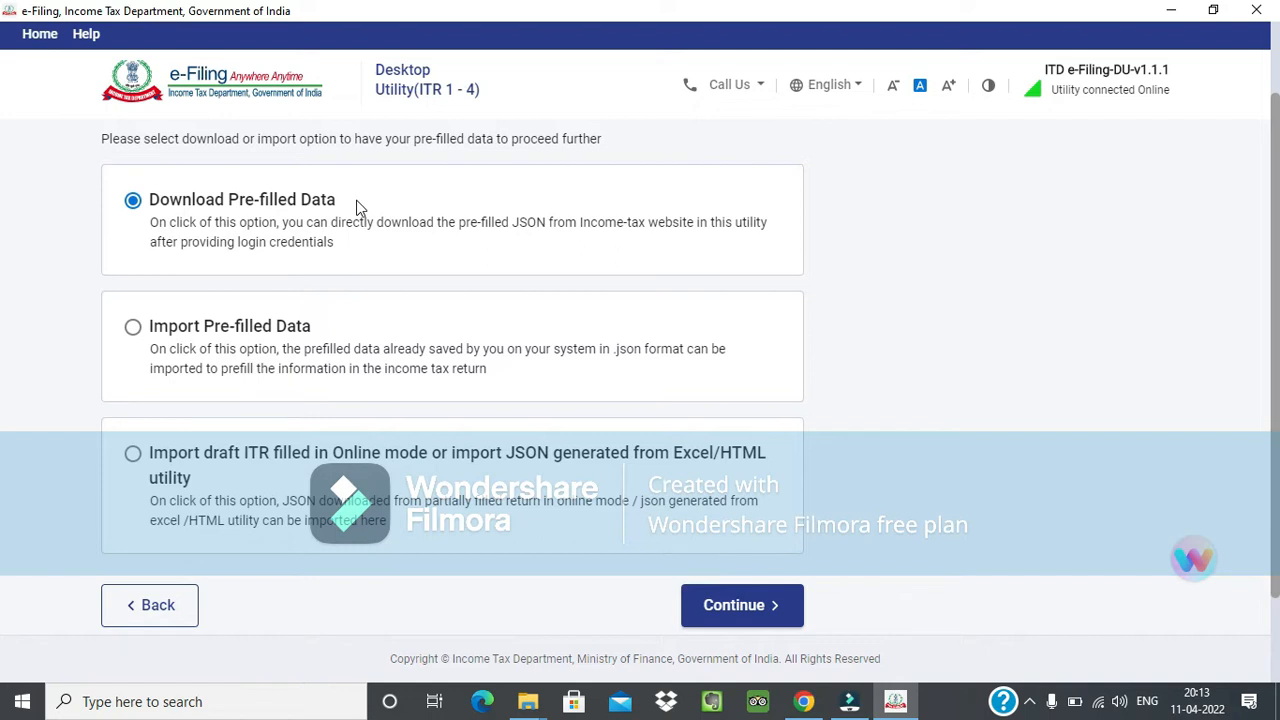
pyautogui.click(299, 308)
pyautogui.click(223, 478)
pyautogui.click(172, 346)
pyautogui.click(205, 215)
pyautogui.click(147, 498)
pyautogui.click(164, 615)
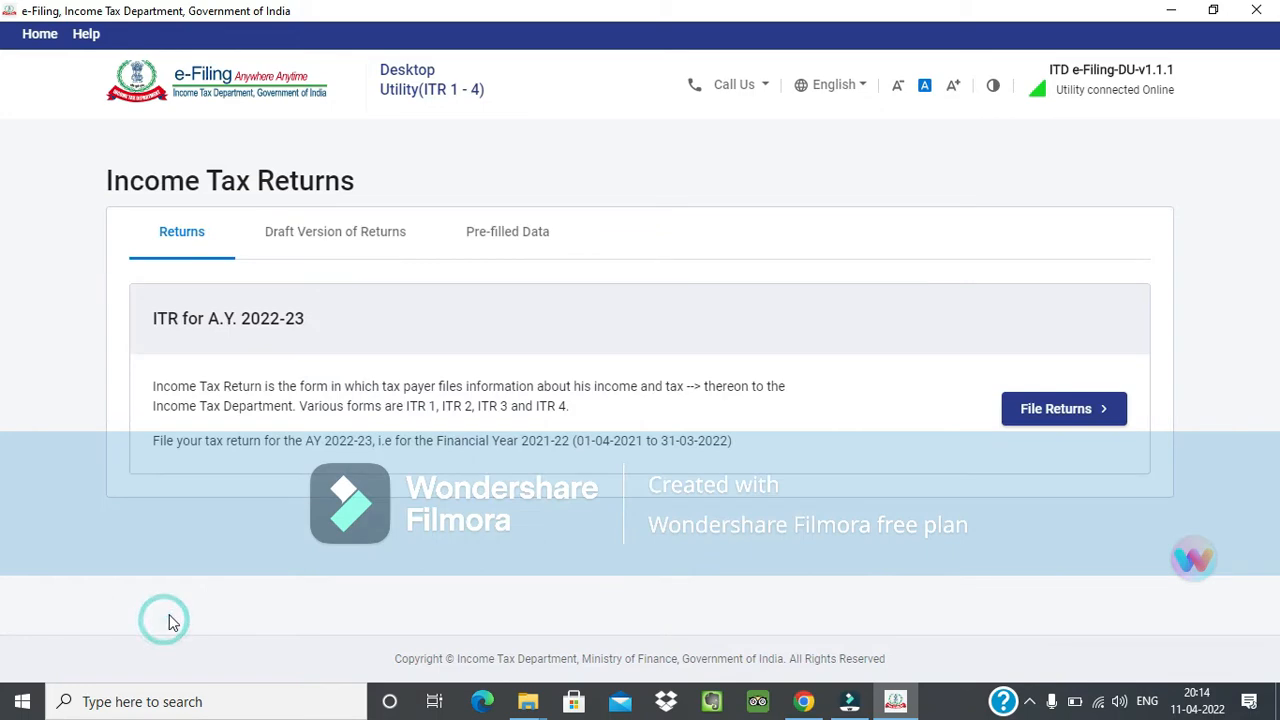
# Start filing the ITR for A.Y. 2022-23 and continue with the Import Pre-filled Data option.
pyautogui.click(1068, 420)
pyautogui.scroll(-2, 471, 577)
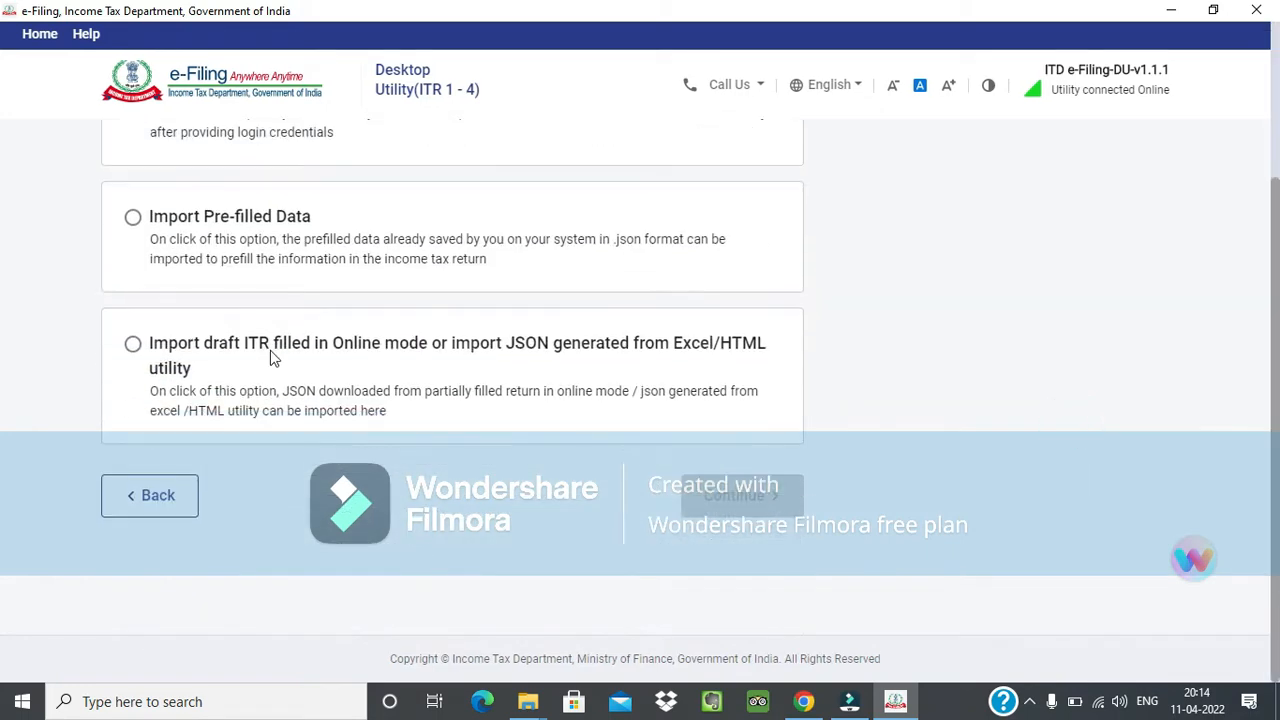
pyautogui.click(226, 242)
pyautogui.click(749, 497)
# Enter the taxpayer's PAN for assessment year 2022-23 and agree to discard the earlier saved details for a new filing.
pyautogui.click(251, 354)
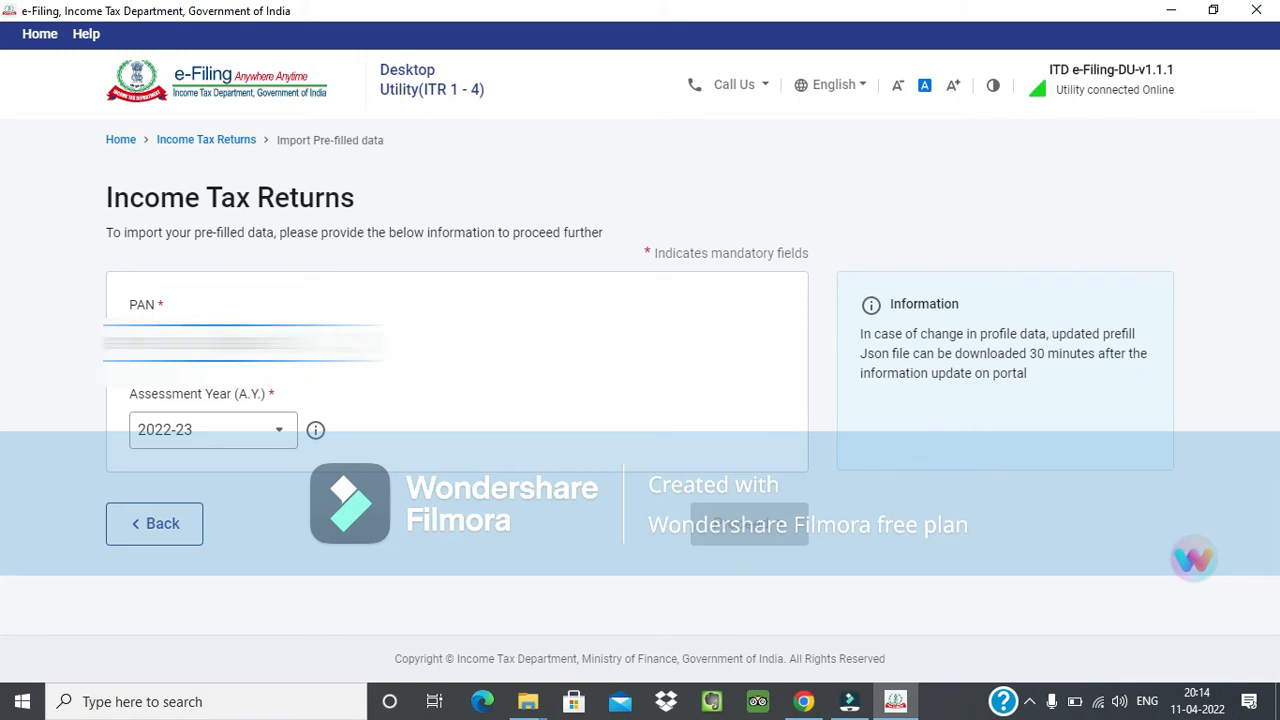
pyautogui.write('X')
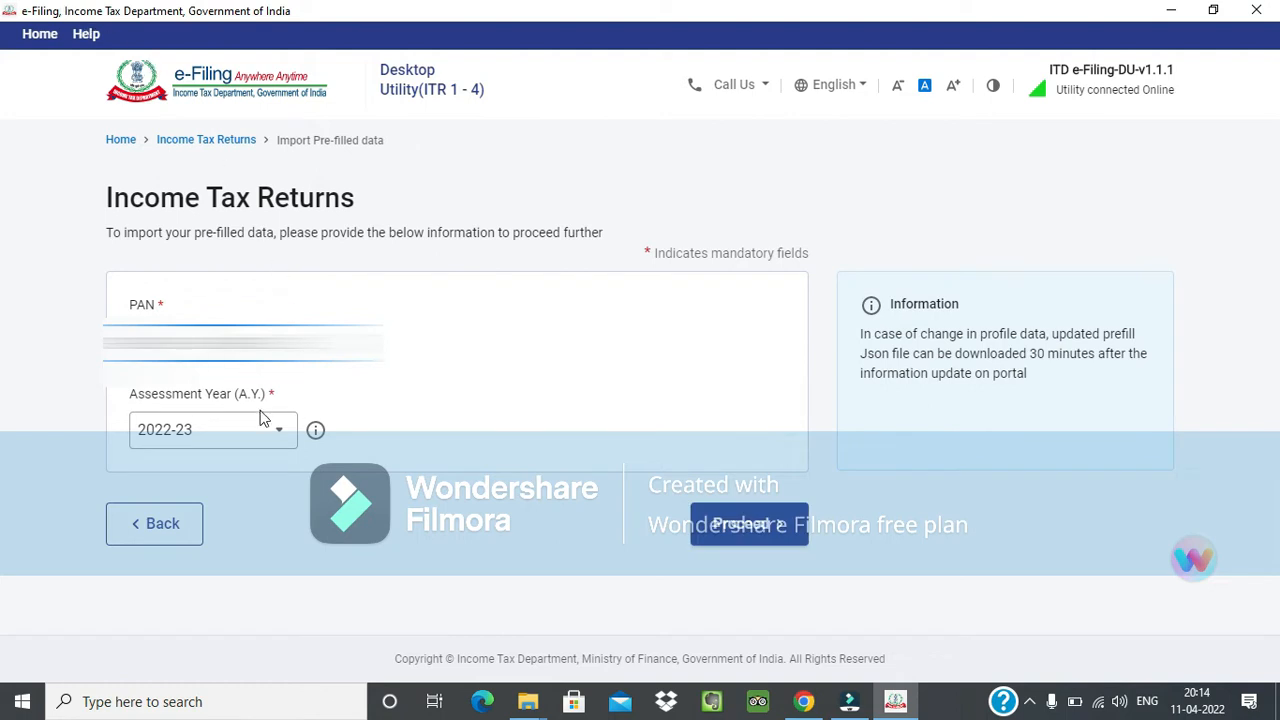
pyautogui.click(748, 527)
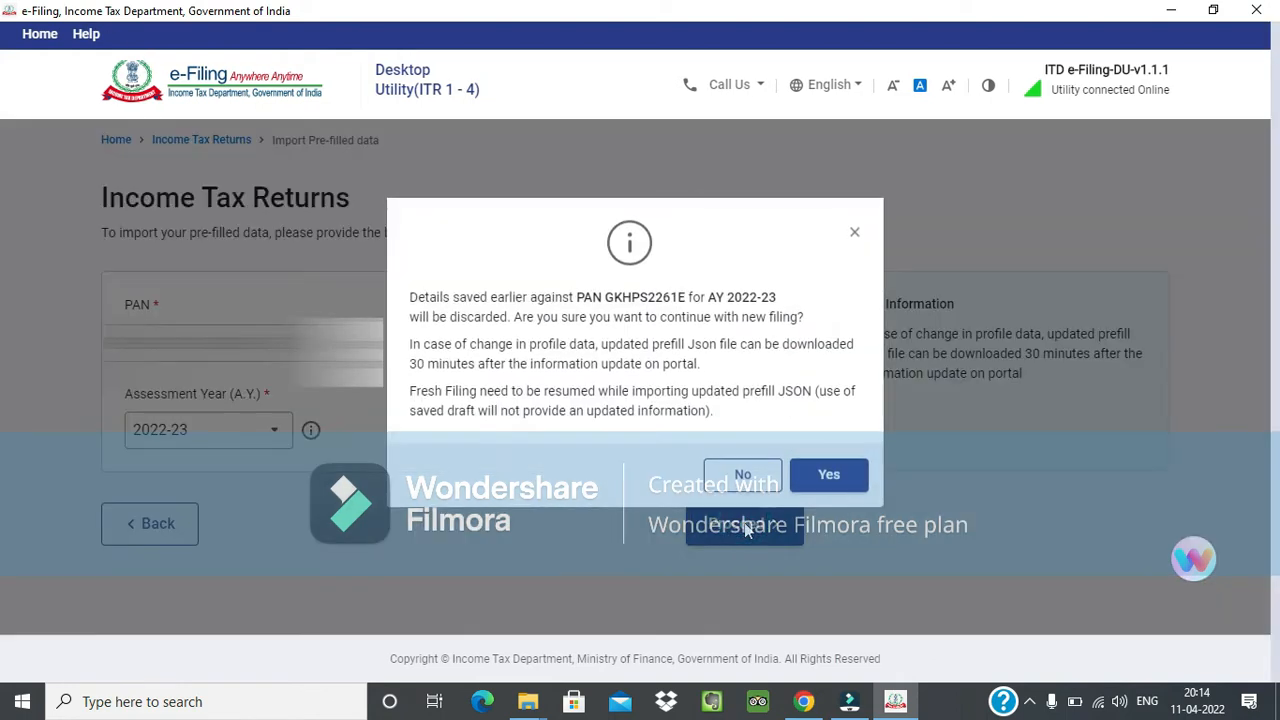
pyautogui.click(827, 474)
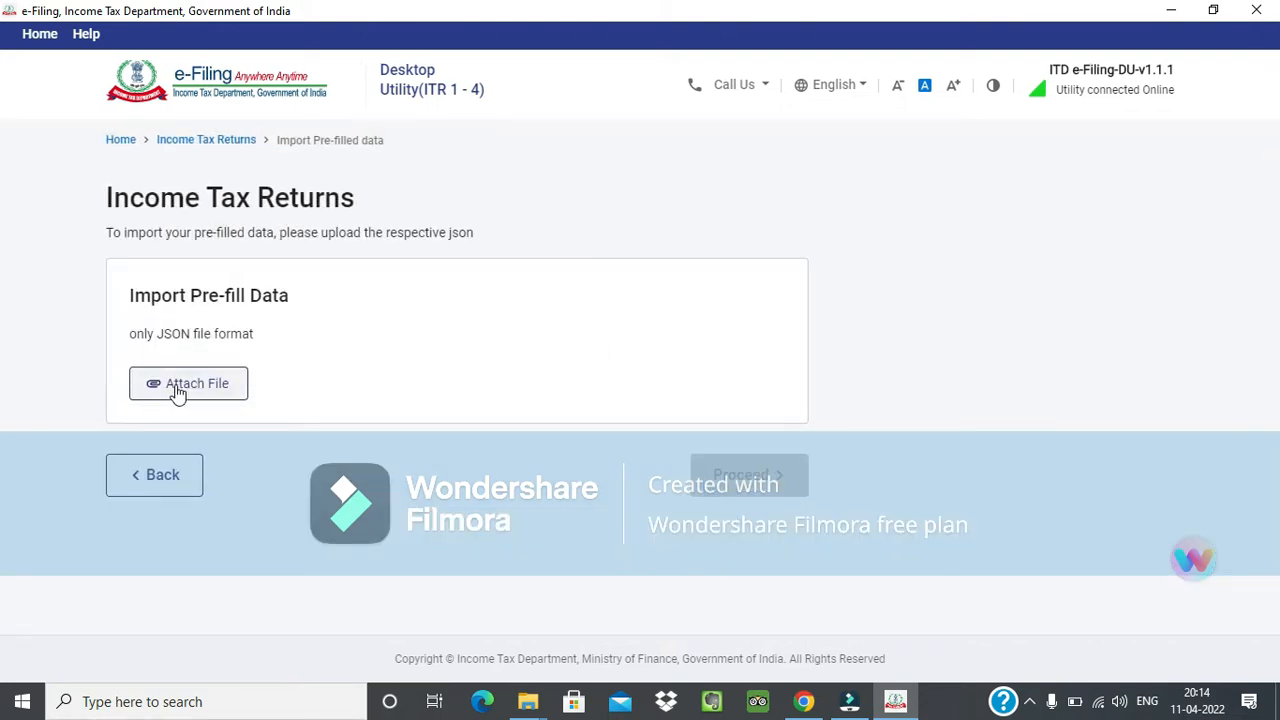
# Attach the pre-filled JSON file from the Downloads folder and proceed with the import.
pyautogui.click(176, 391)
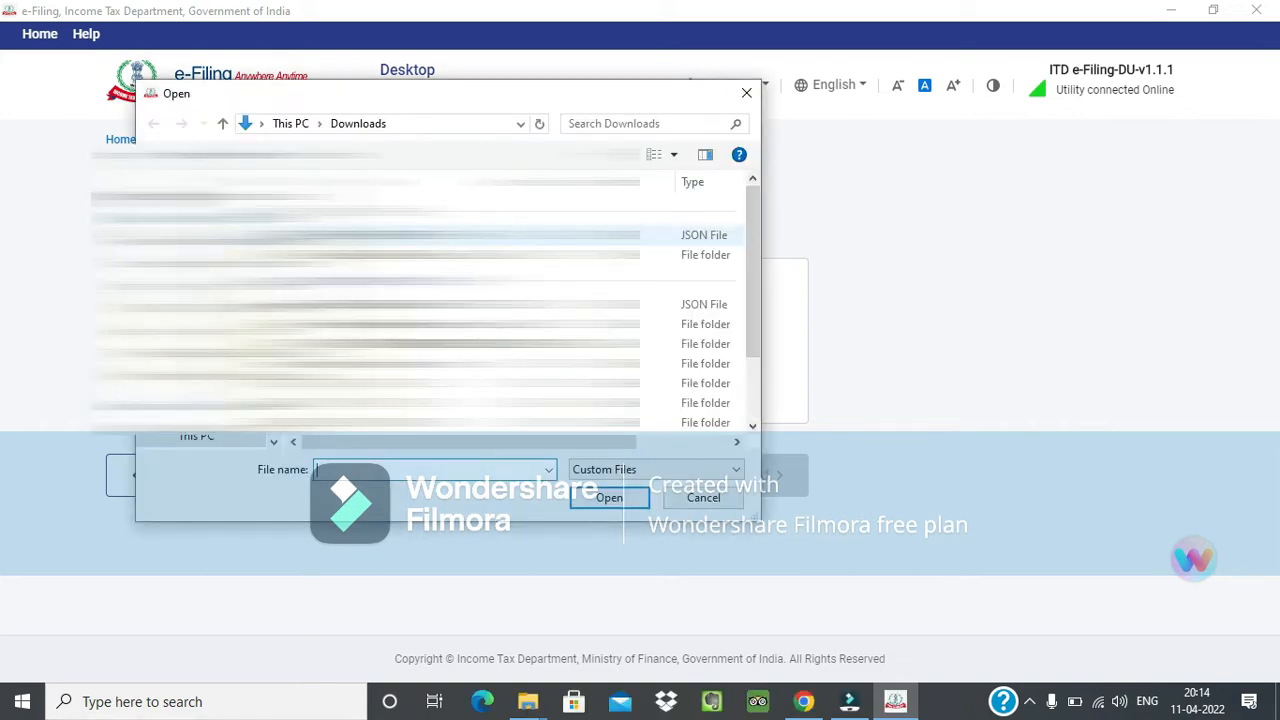
pyautogui.click(450, 235)
pyautogui.click(609, 497)
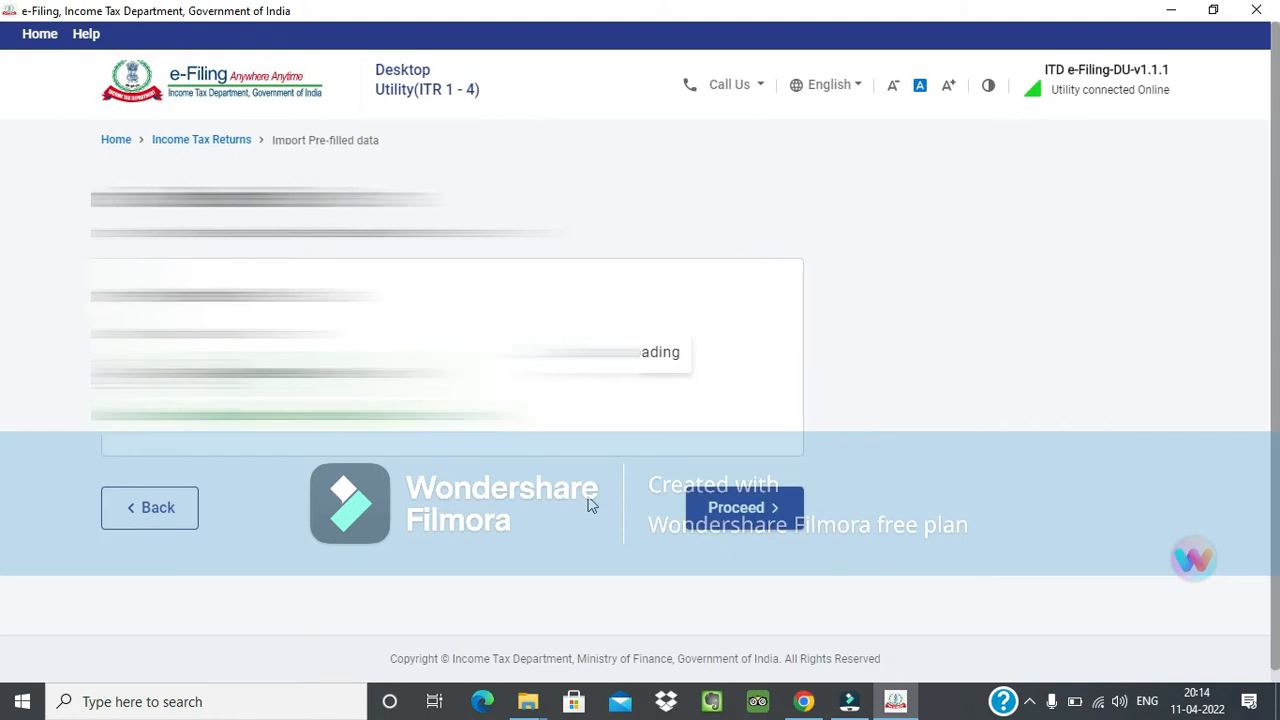
pyautogui.click(718, 508)
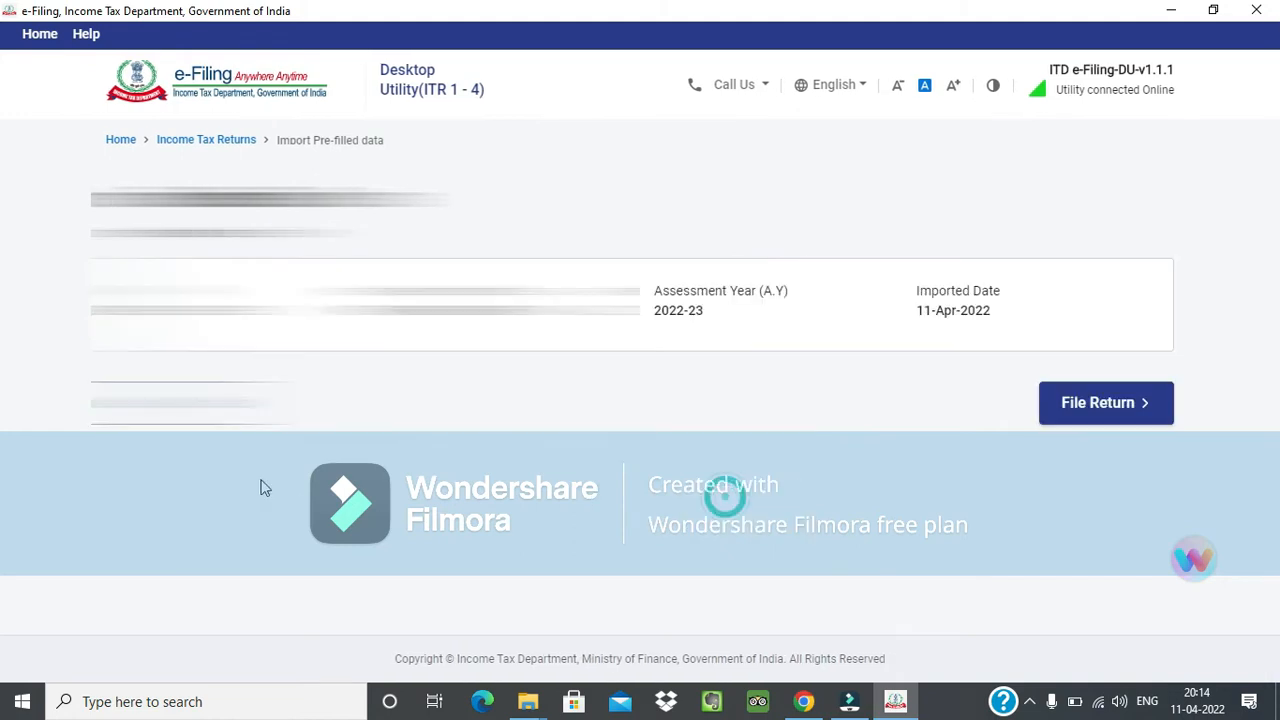
# Start filing the return with the status Individual, select ITR - 1 as the form and proceed with it.
pyautogui.click(1068, 412)
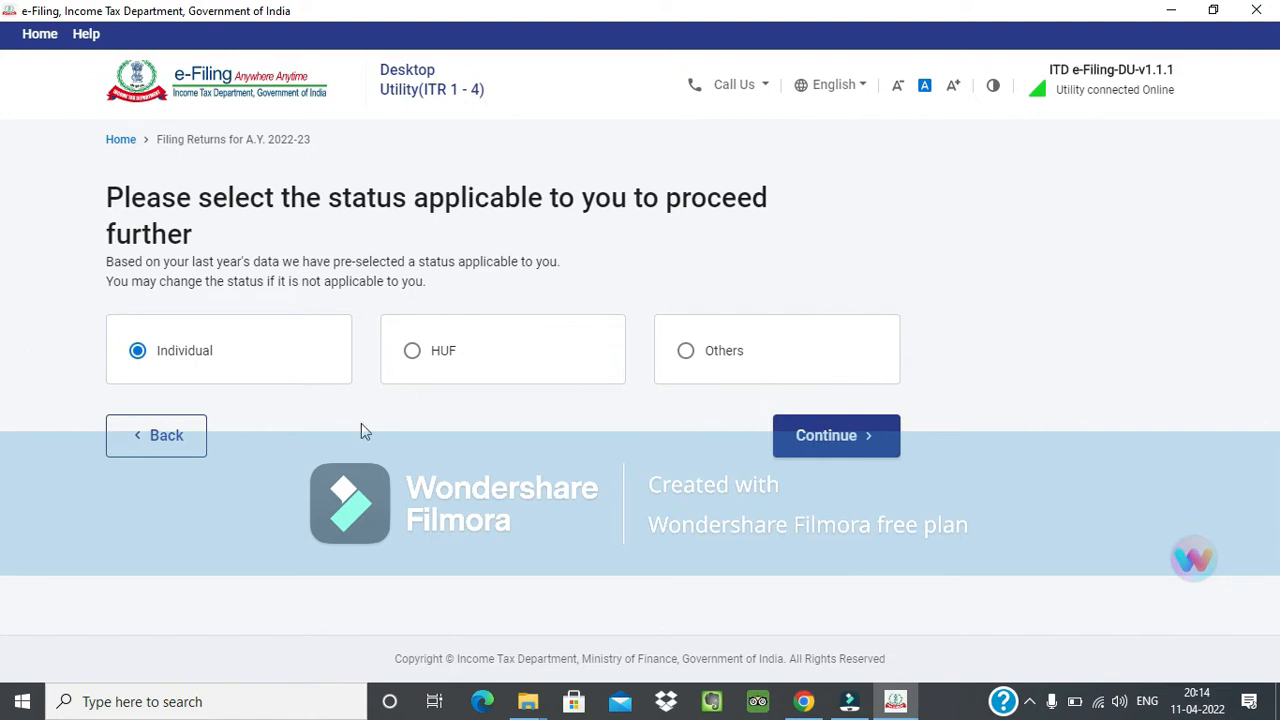
pyautogui.click(798, 448)
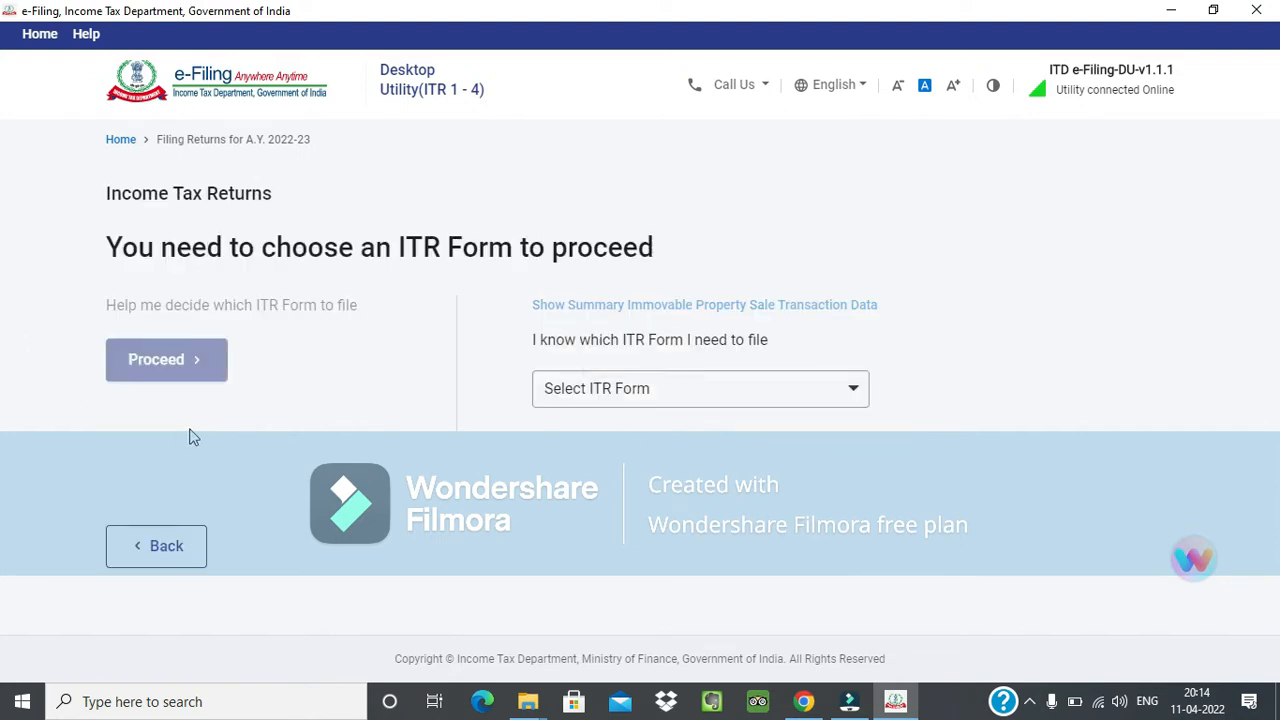
pyautogui.click(768, 390)
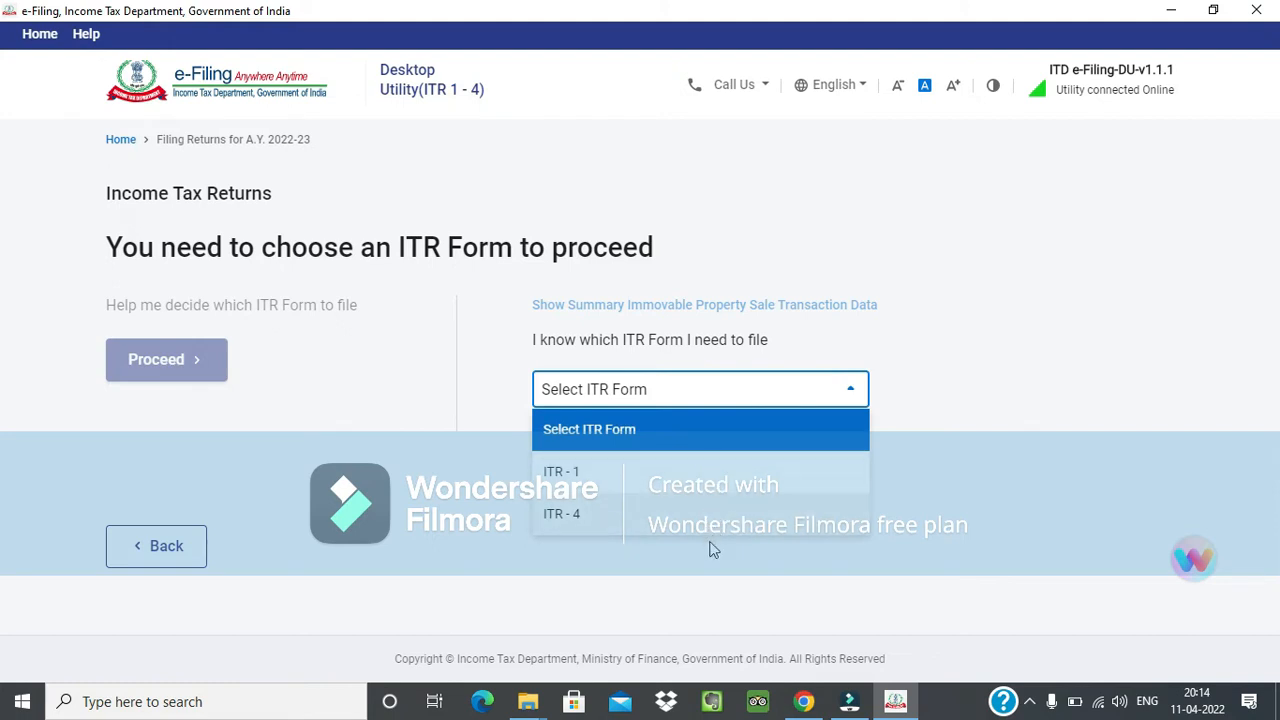
pyautogui.click(688, 472)
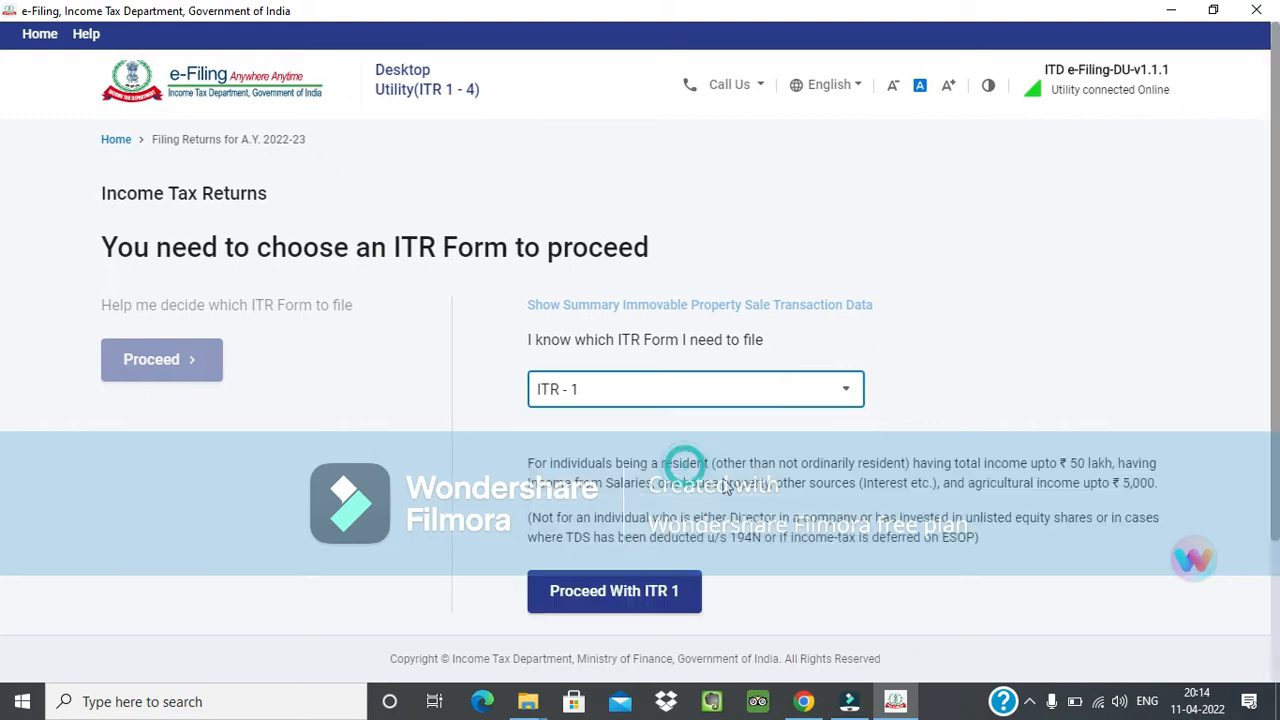
pyautogui.click(677, 594)
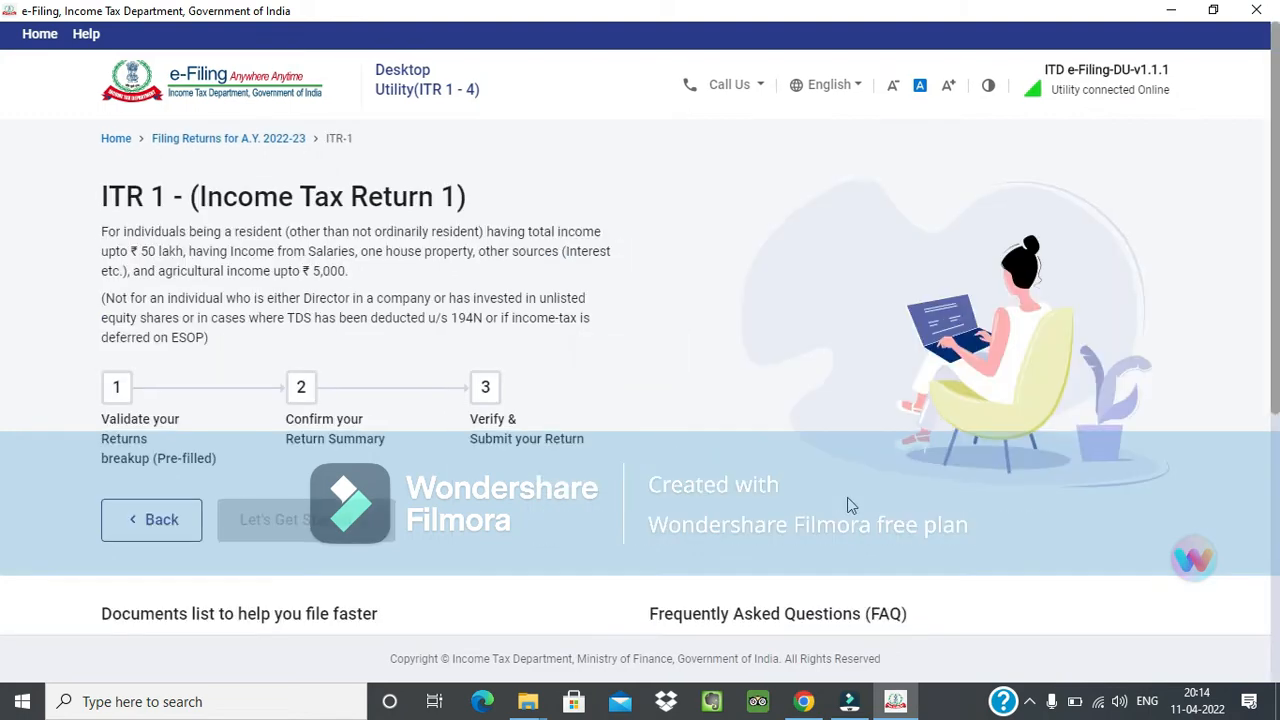
# Look through the ITR 1 introduction page, including the filing stages, documents list, FAQ and help sections.
pyautogui.scroll(-2, 847, 497)
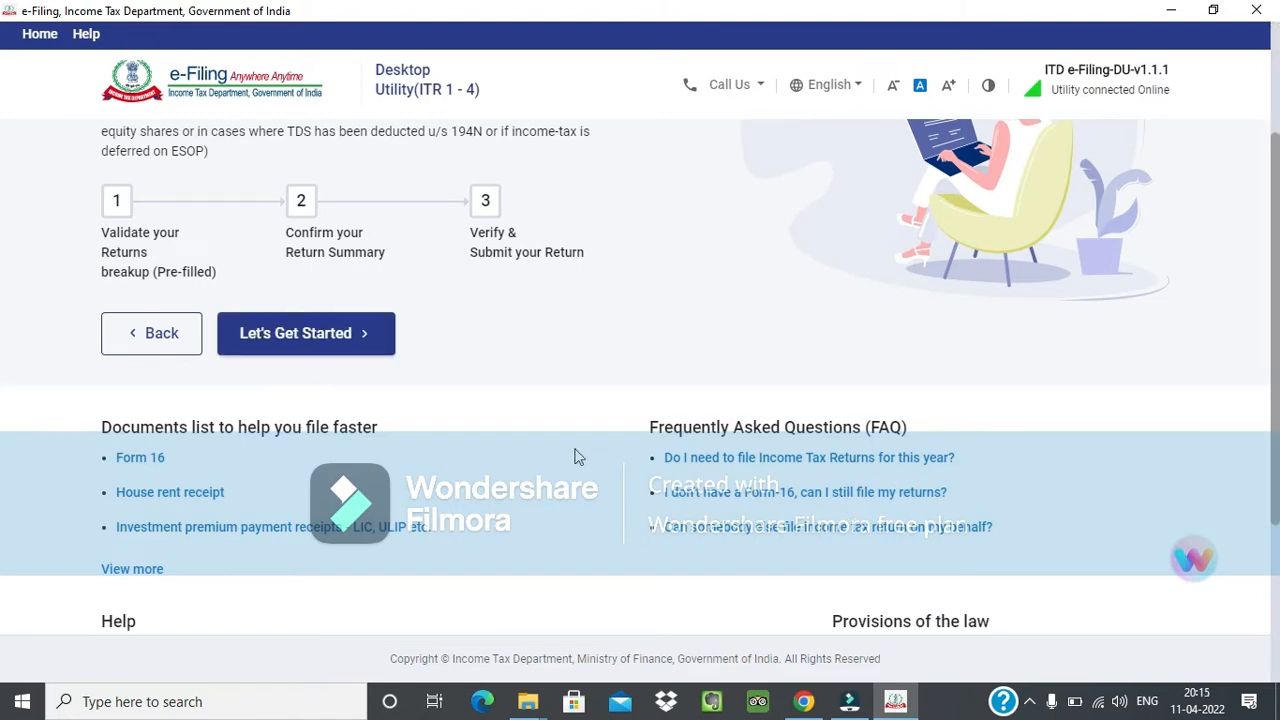
pyautogui.scroll(-1, 580, 452)
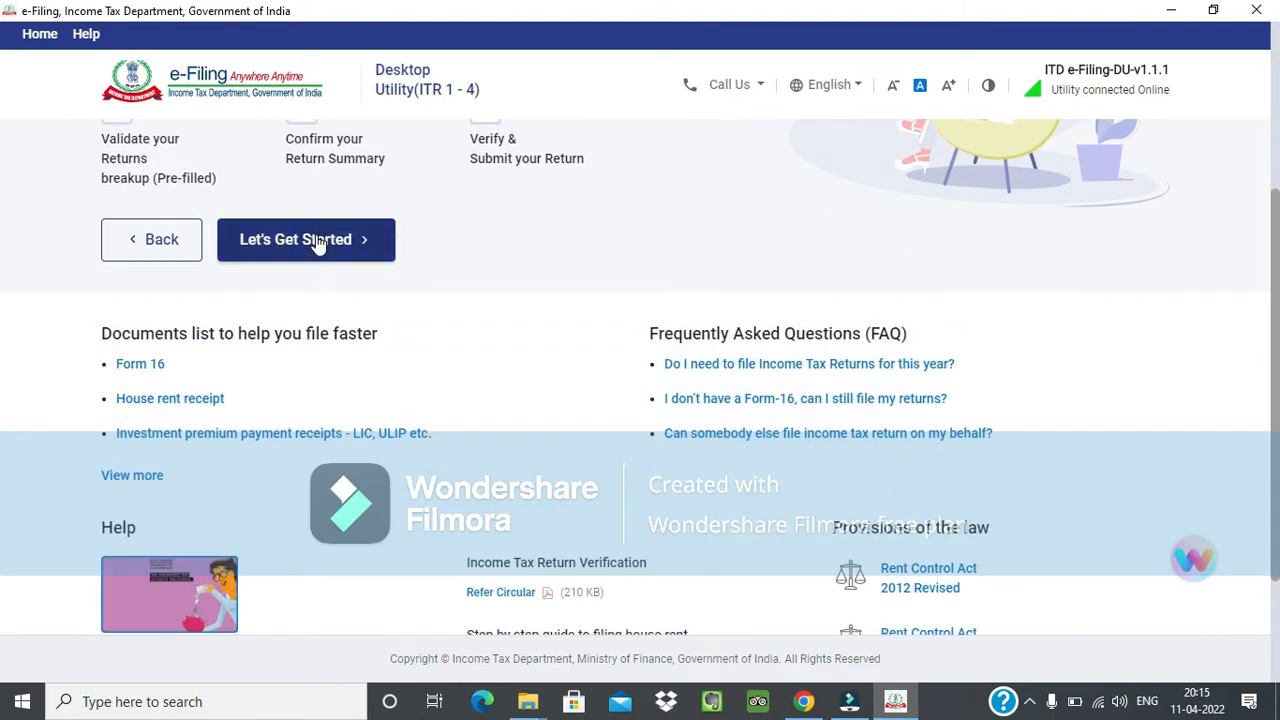
pyautogui.scroll(2, 314, 243)
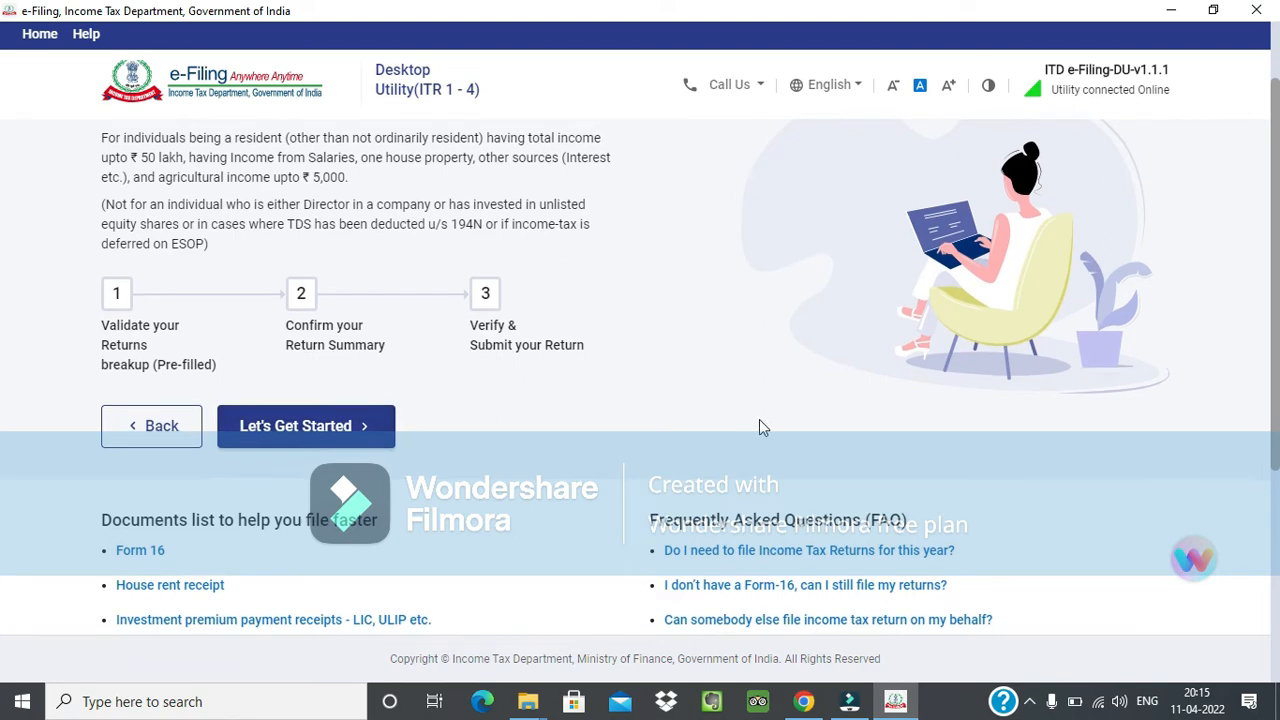
pyautogui.scroll(-1, 760, 422)
pyautogui.scroll(-2, 960, 365)
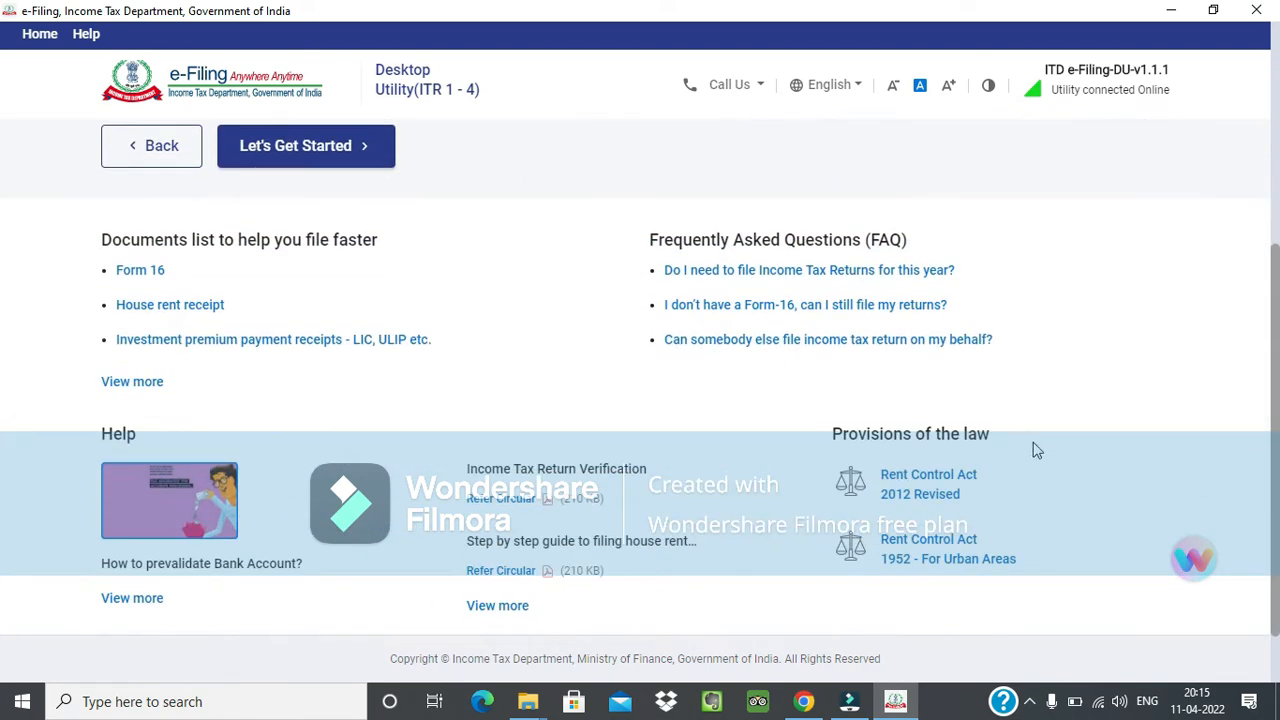
pyautogui.scroll(4, 440, 516)
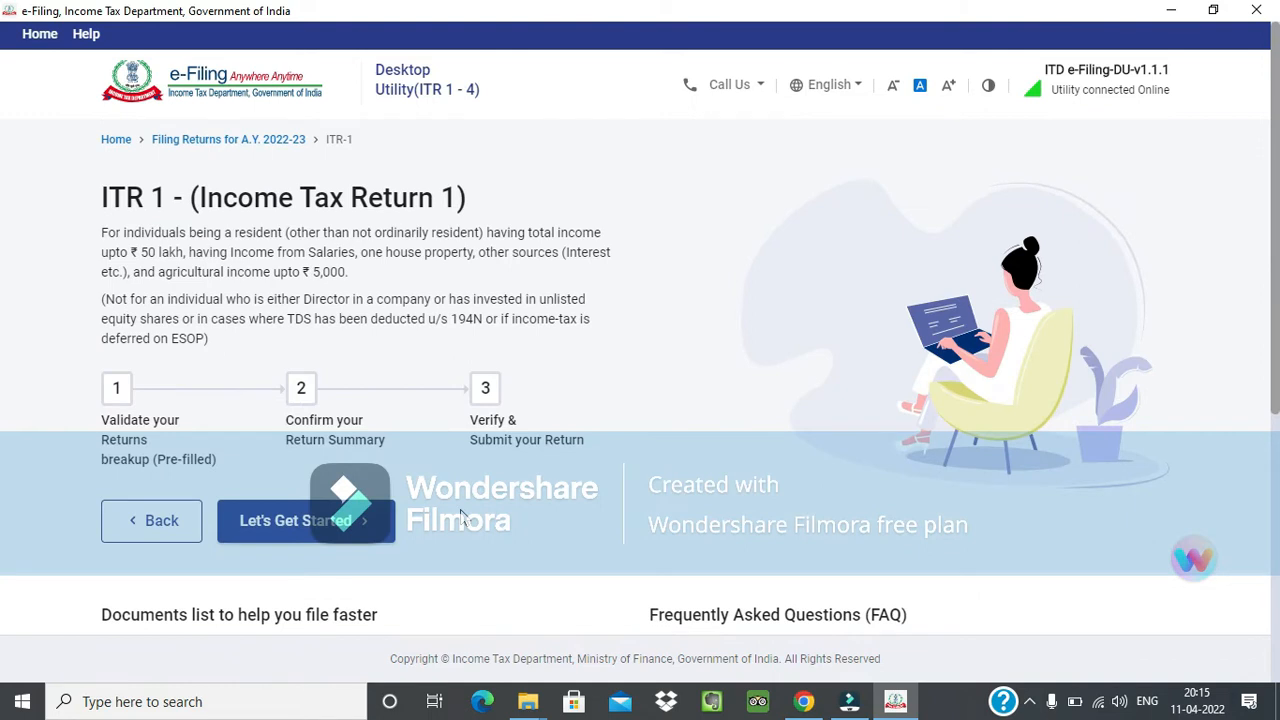
pyautogui.scroll(-1, 461, 515)
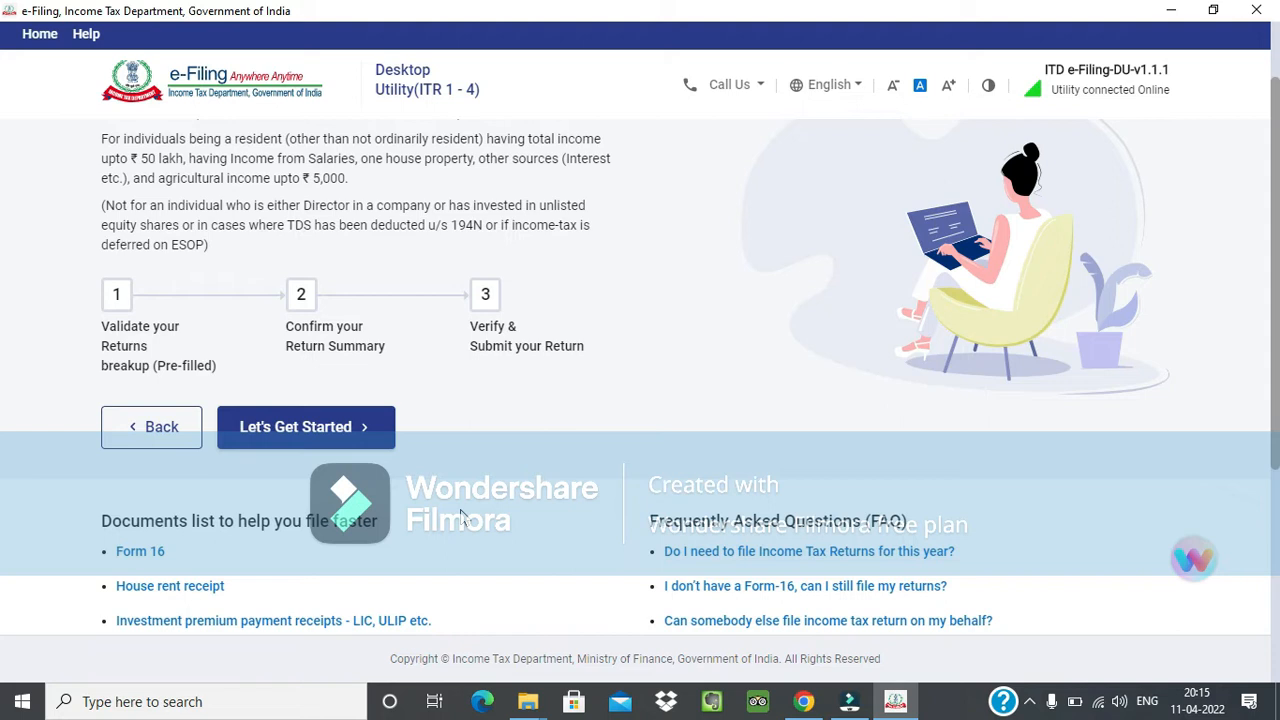
pyautogui.scroll(1, 461, 515)
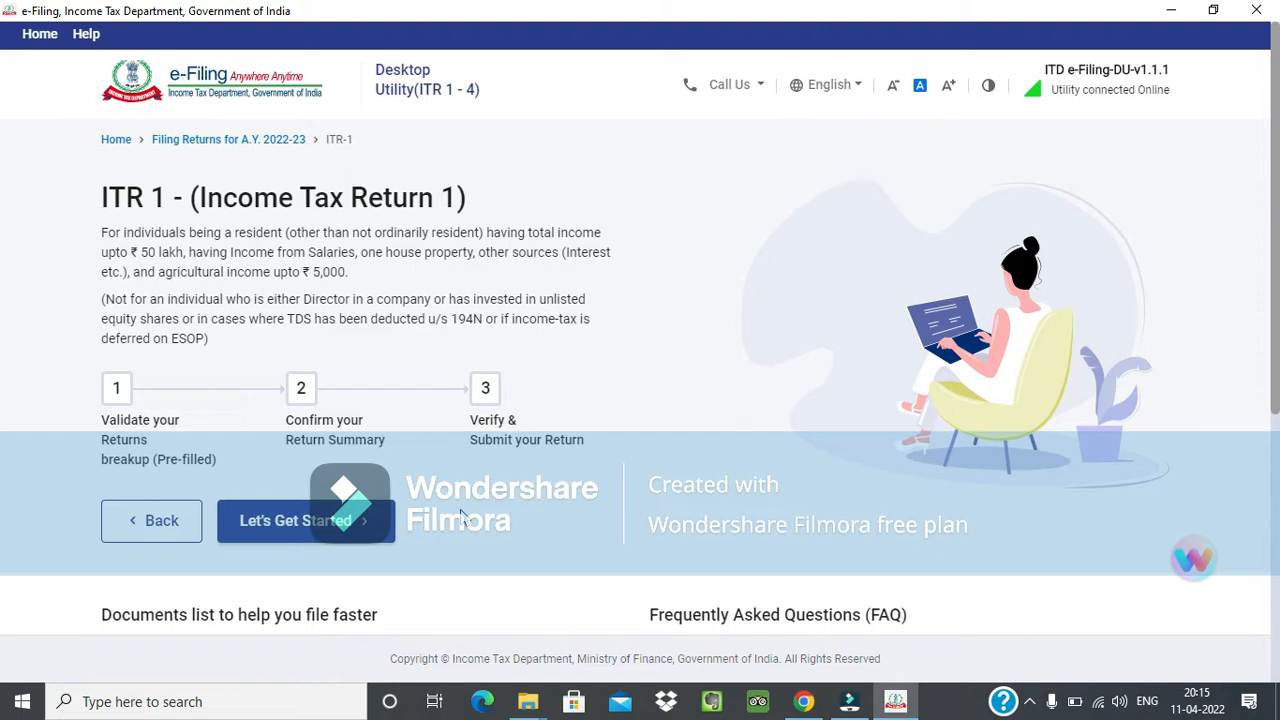
# Get started with ITR 1 and choose fulfilling conditions under the Seventh Proviso to section 139(1) as the reason for filing.
pyautogui.click(325, 522)
pyautogui.scroll(-2, 410, 466)
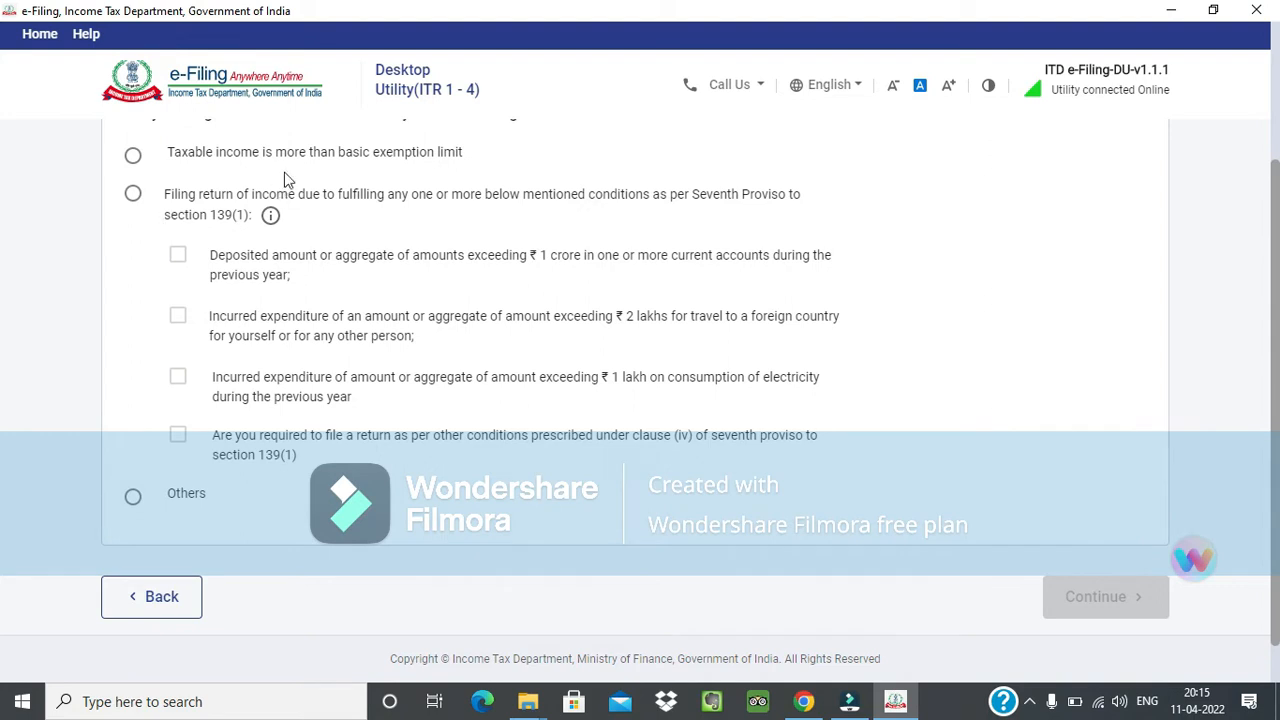
pyautogui.moveTo(290, 152); pyautogui.dragTo(468, 163)
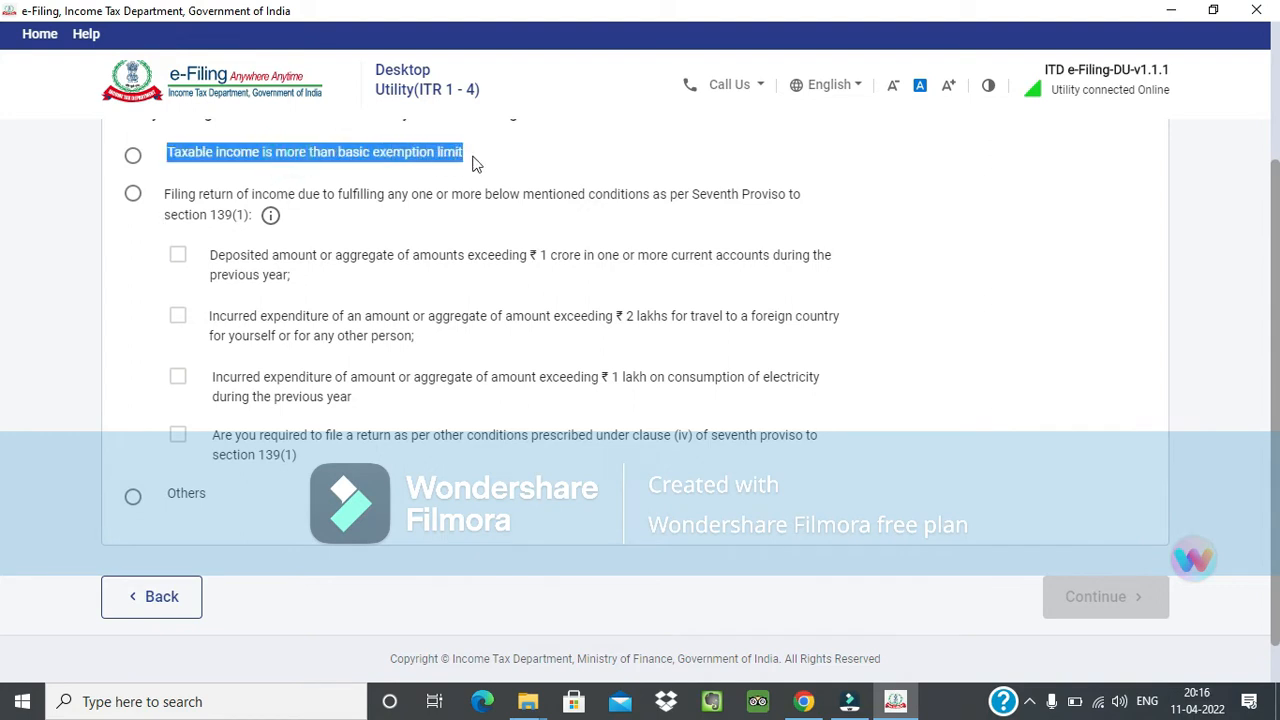
pyautogui.click(472, 162)
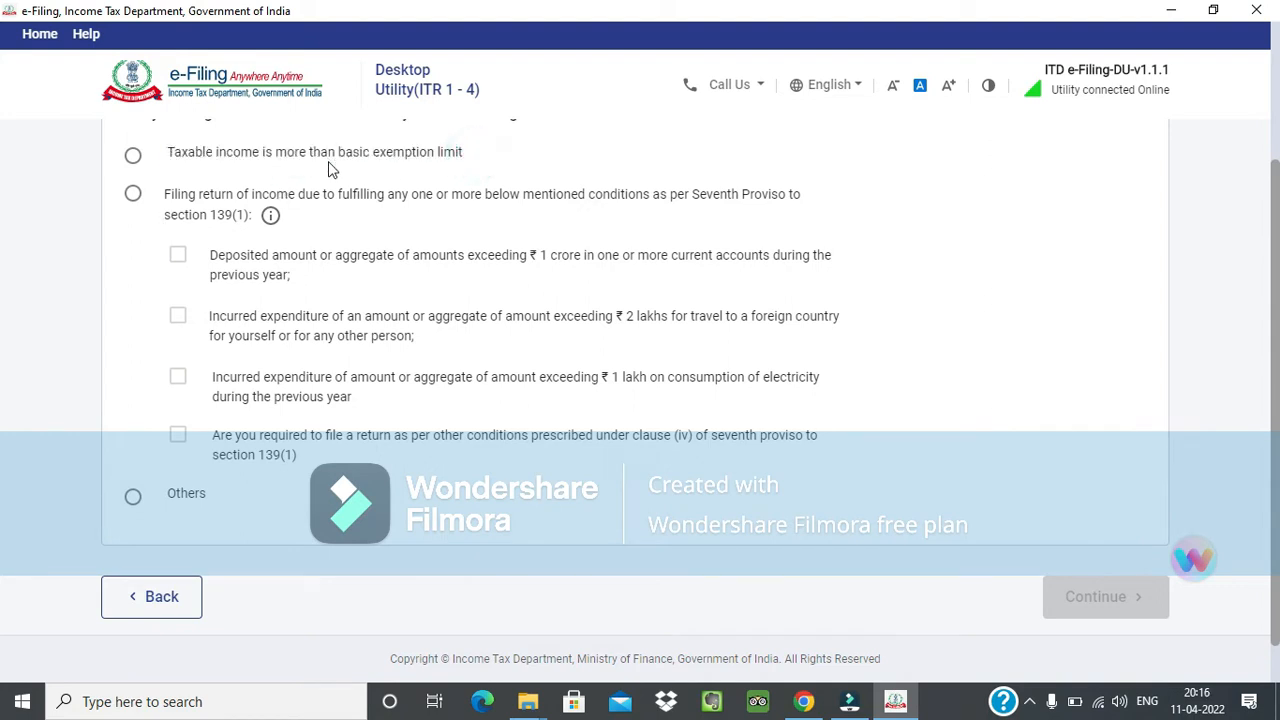
pyautogui.click(137, 200)
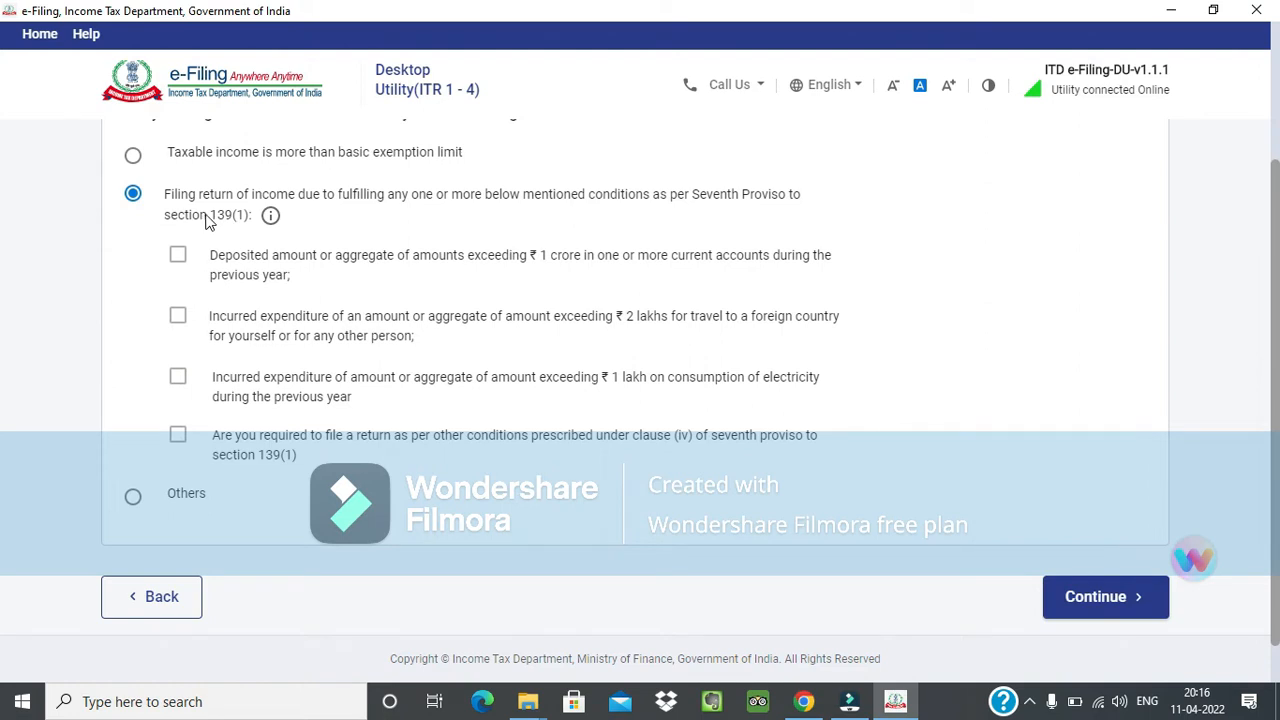
# Read the basic exemption limit option and the conditions listed under the Seventh Proviso to section 139(1).
pyautogui.moveTo(168, 154); pyautogui.dragTo(451, 174)
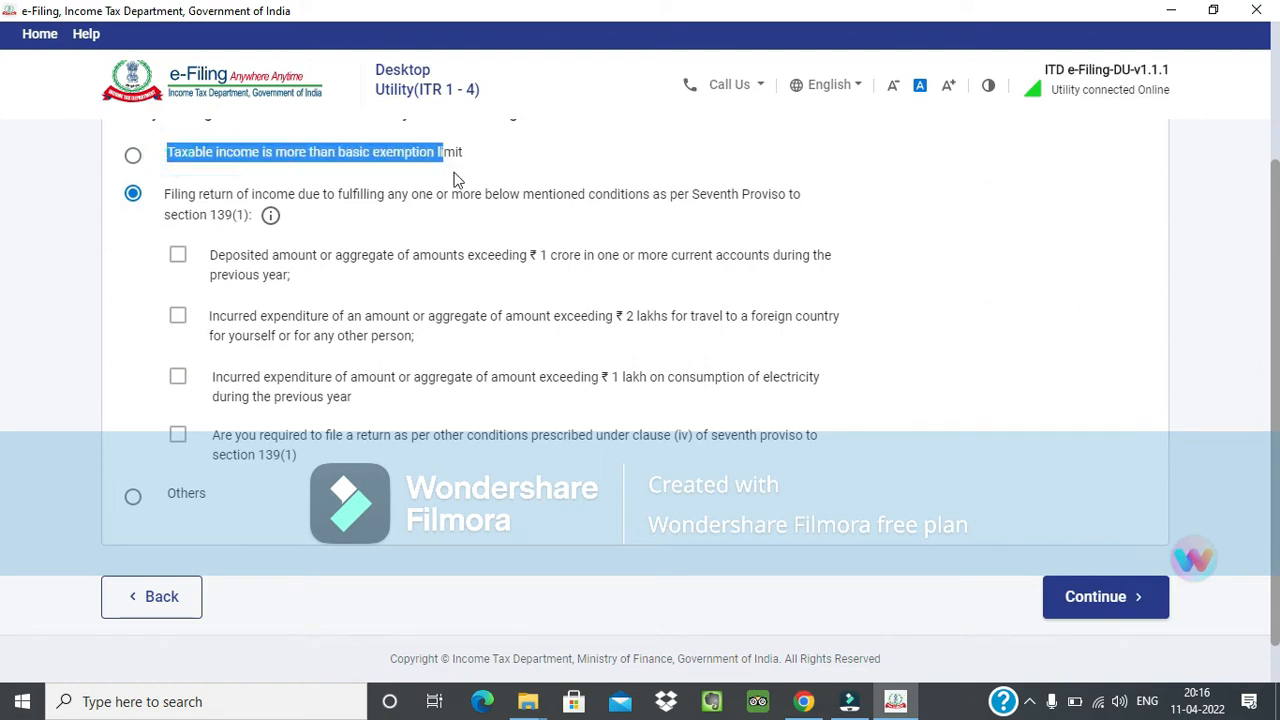
pyautogui.click(450, 172)
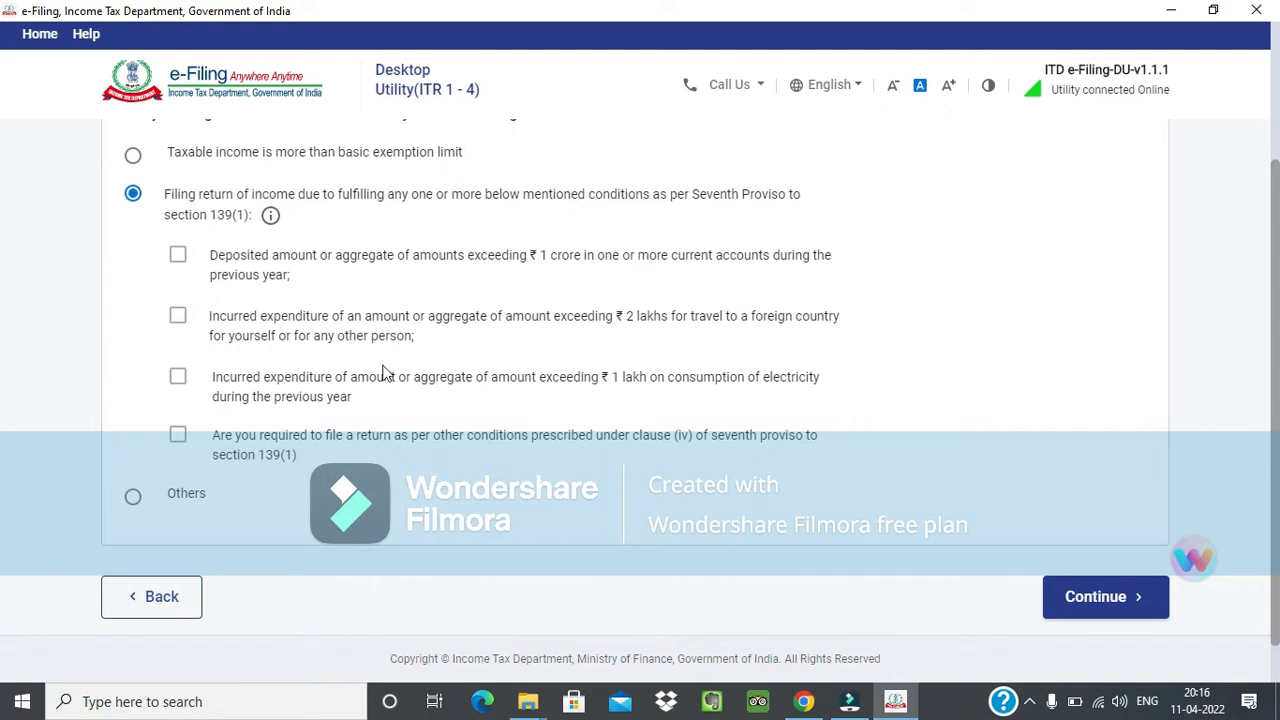
pyautogui.moveTo(211, 258); pyautogui.dragTo(379, 333)
pyautogui.click(503, 270)
pyautogui.click(510, 259)
pyautogui.scroll(-1, 465, 329)
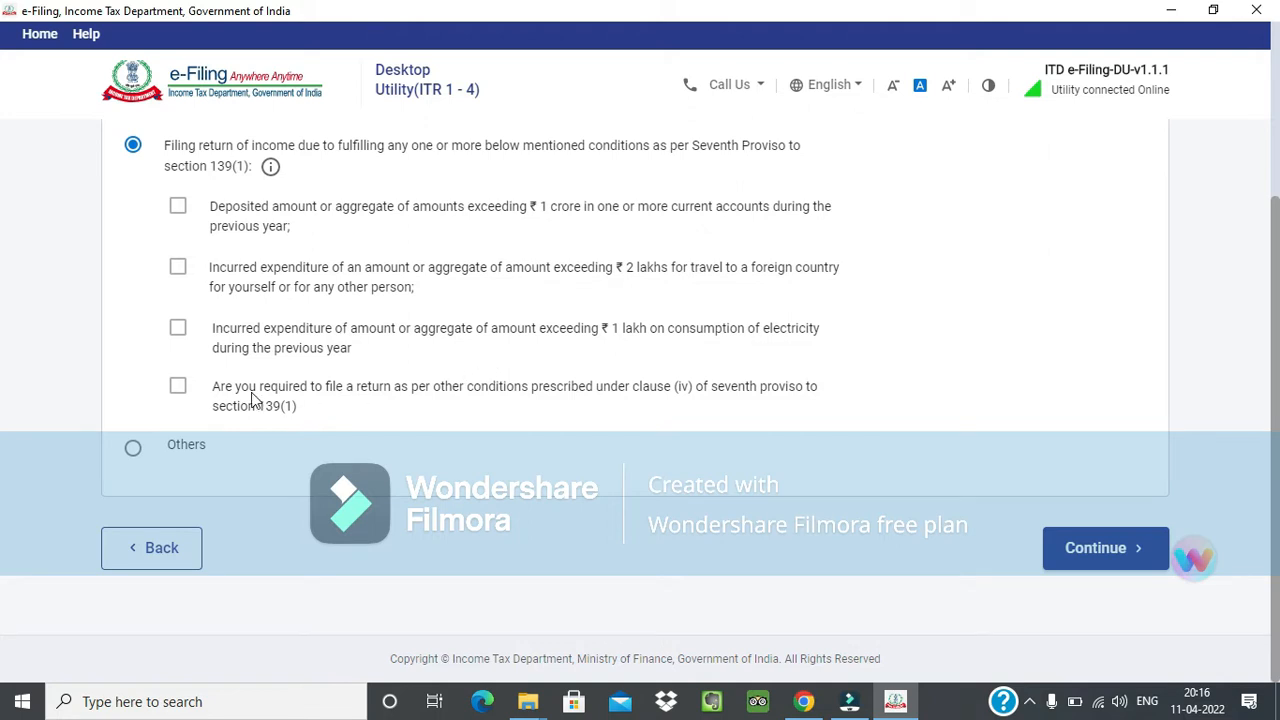
pyautogui.moveTo(210, 386); pyautogui.dragTo(296, 408)
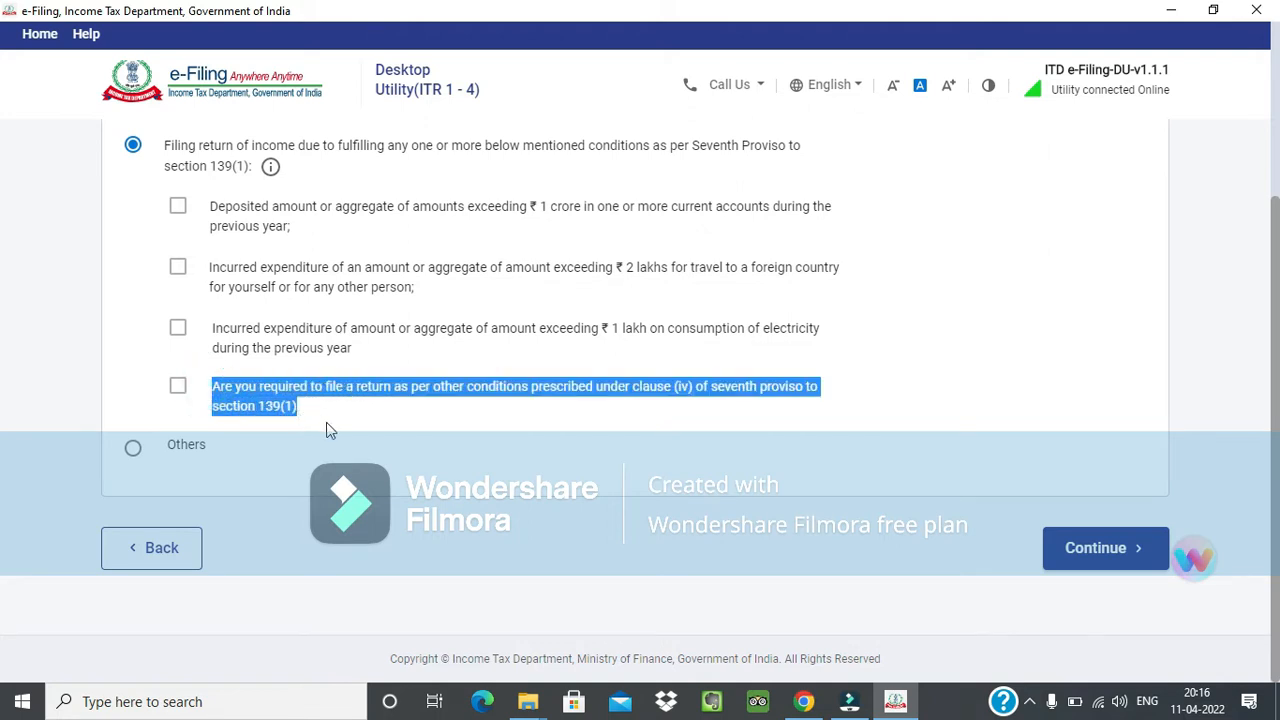
pyautogui.click(326, 420)
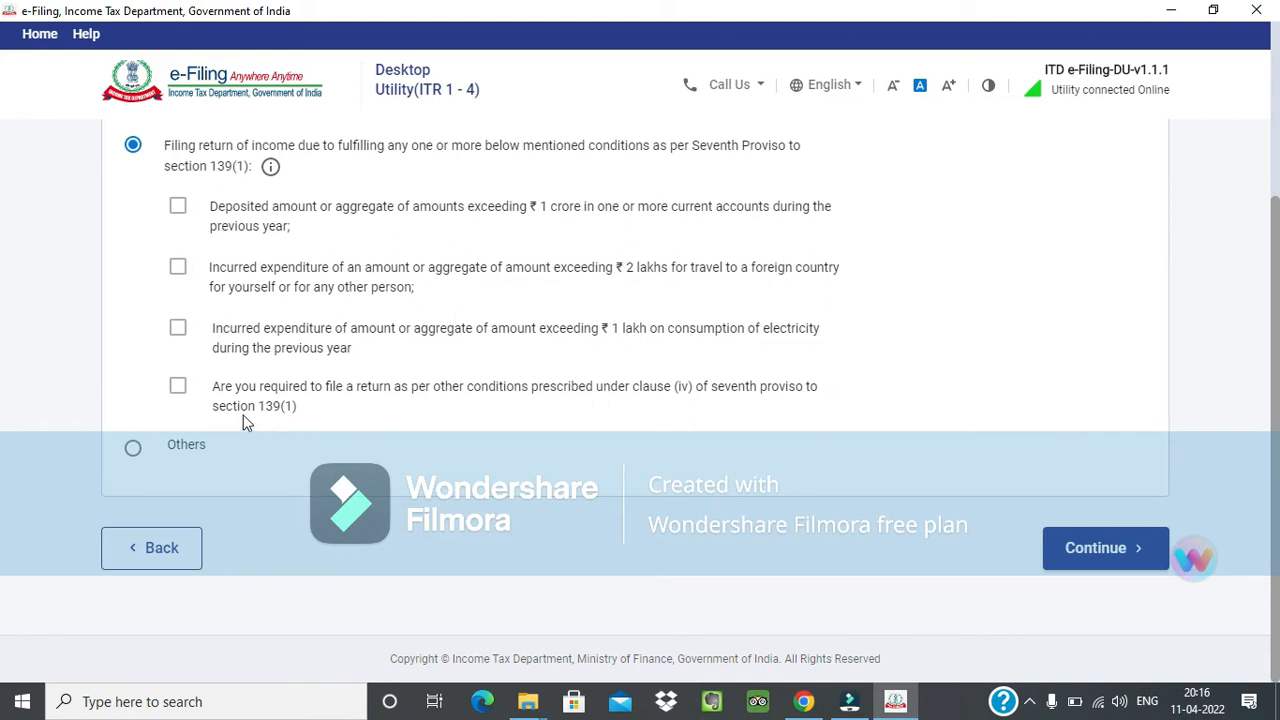
# Mark the condition about clause (iv) of the seventh proviso to section 139(1) and continue to the return validation.
pyautogui.click(178, 387)
pyautogui.click(645, 392)
pyautogui.moveTo(717, 391); pyautogui.dragTo(797, 405)
pyautogui.click(798, 410)
pyautogui.click(1103, 560)
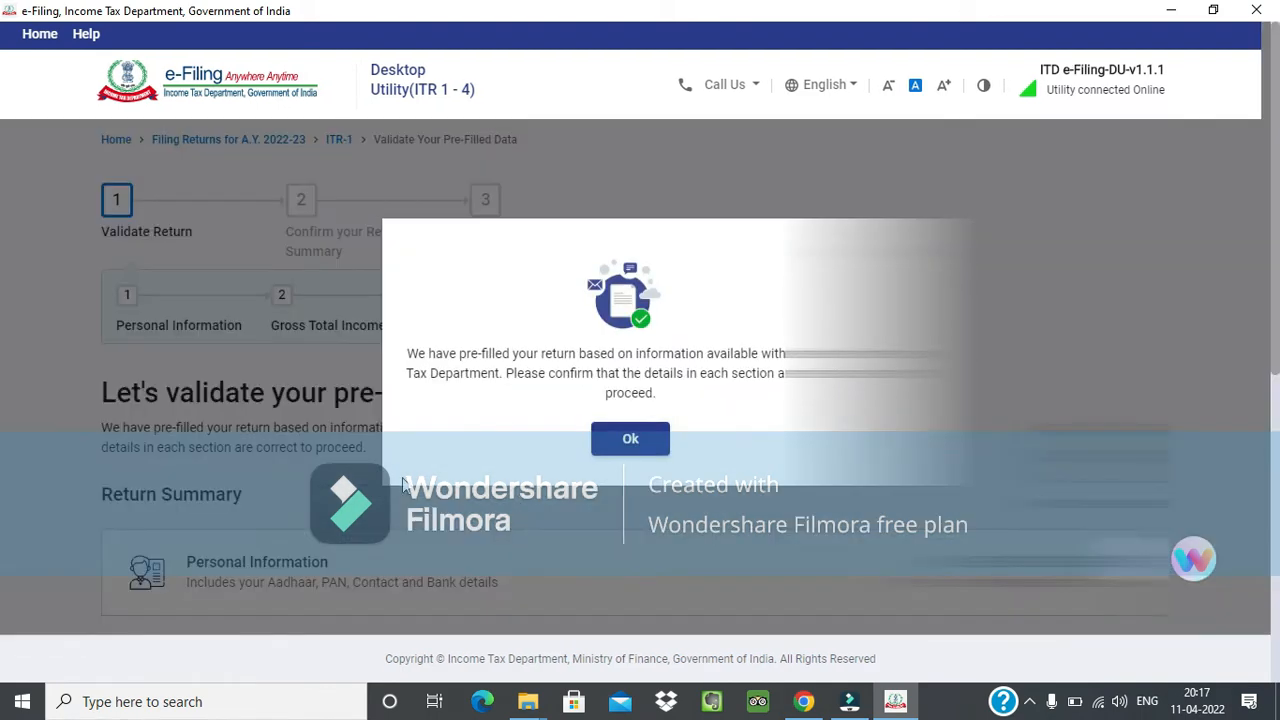
# Acknowledge the pre-filled return notice and open the Personal Information section of the Return Summary.
pyautogui.click(628, 440)
pyautogui.scroll(-1, 672, 474)
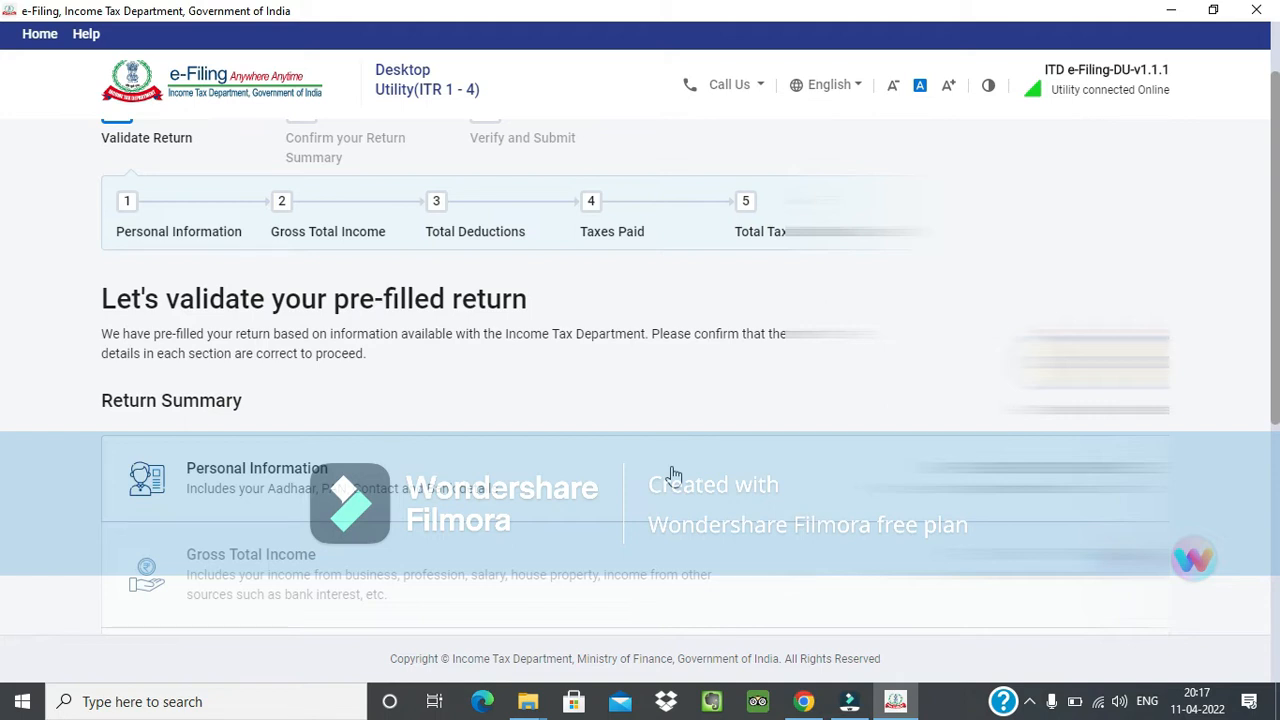
pyautogui.scroll(-1, 651, 423)
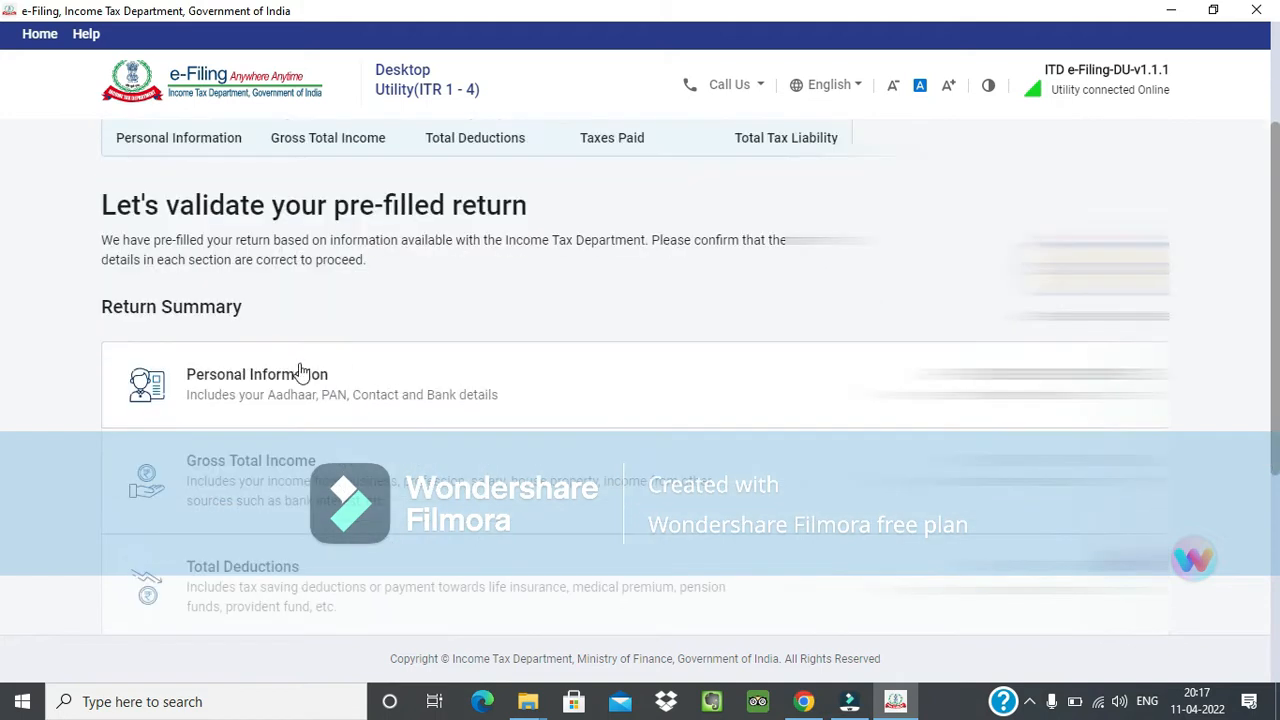
pyautogui.click(280, 392)
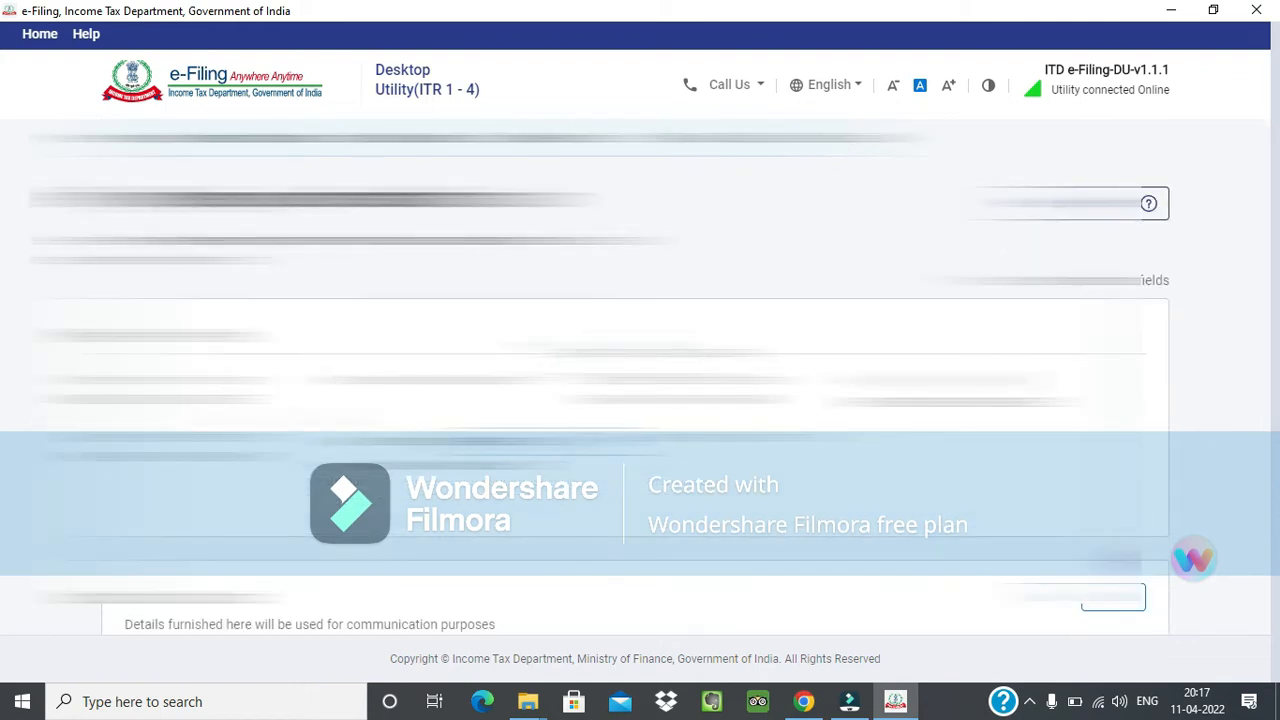
# Look through the options available for Nature of Employment in the Personal Information section.
pyautogui.scroll(-6, 620, 376)
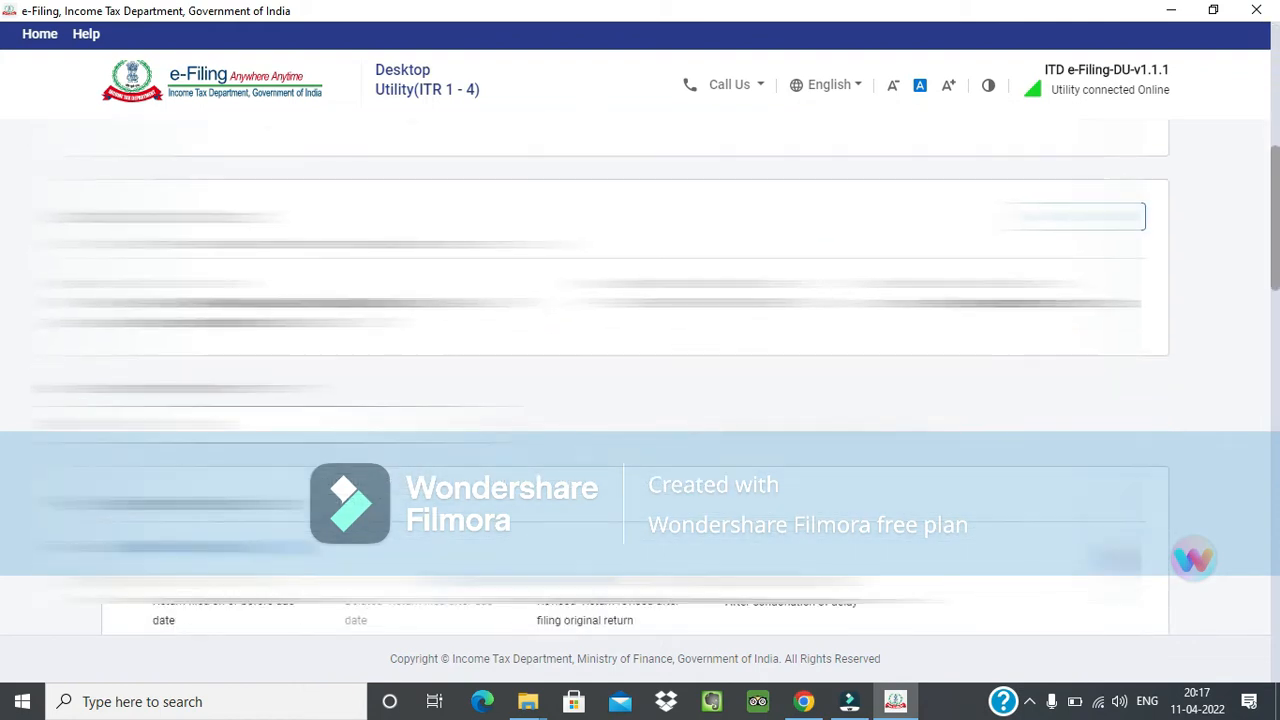
pyautogui.scroll(-2, 620, 376)
pyautogui.scroll(2, 620, 376)
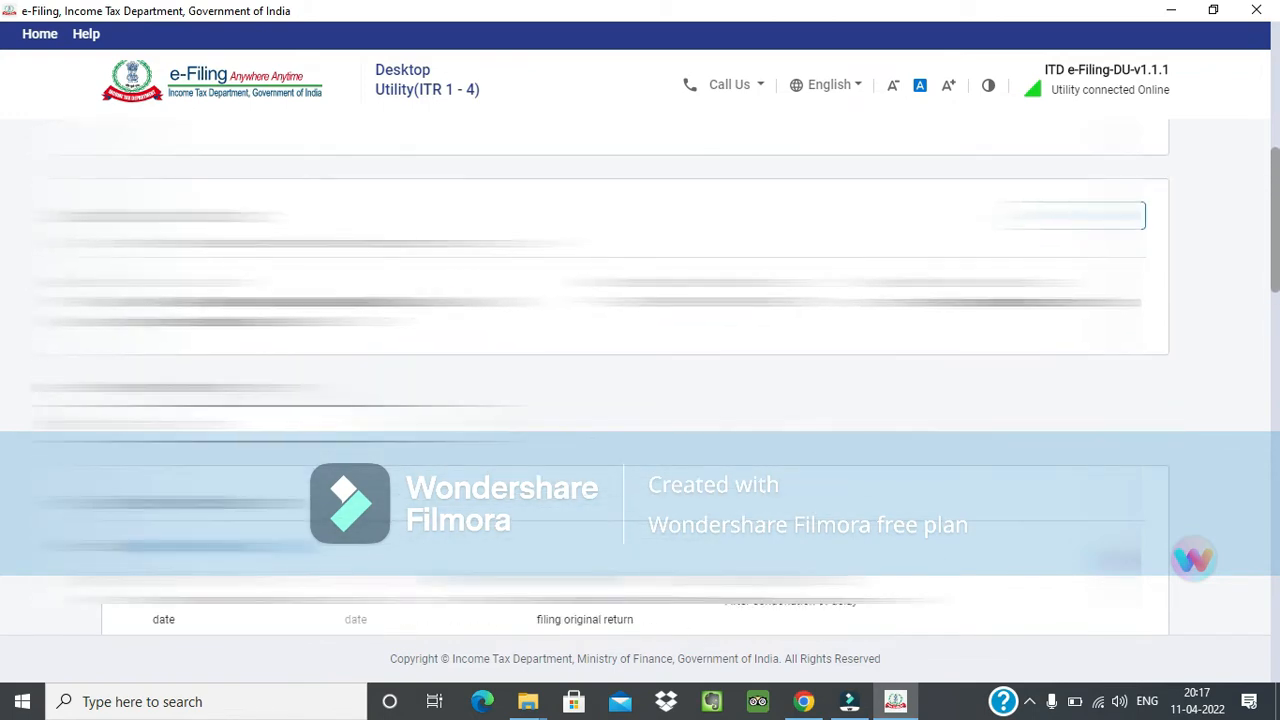
pyautogui.scroll(-3, 620, 376)
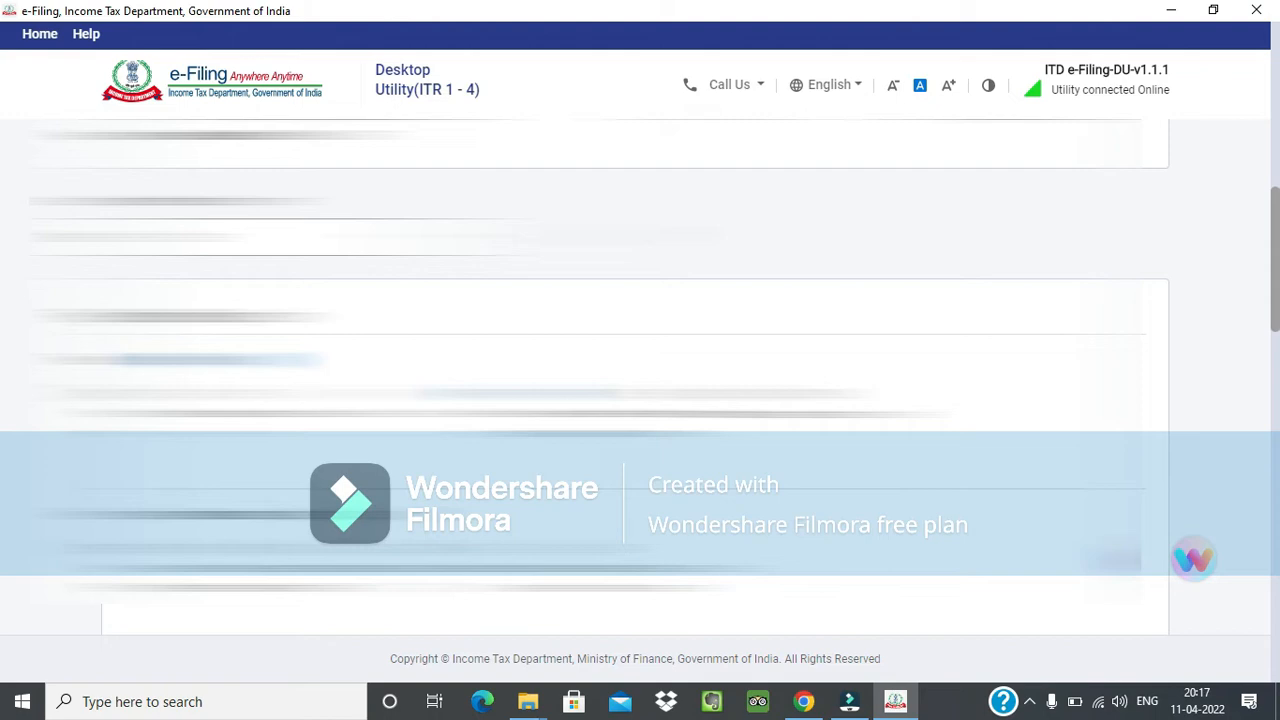
pyautogui.scroll(1, 437, 191)
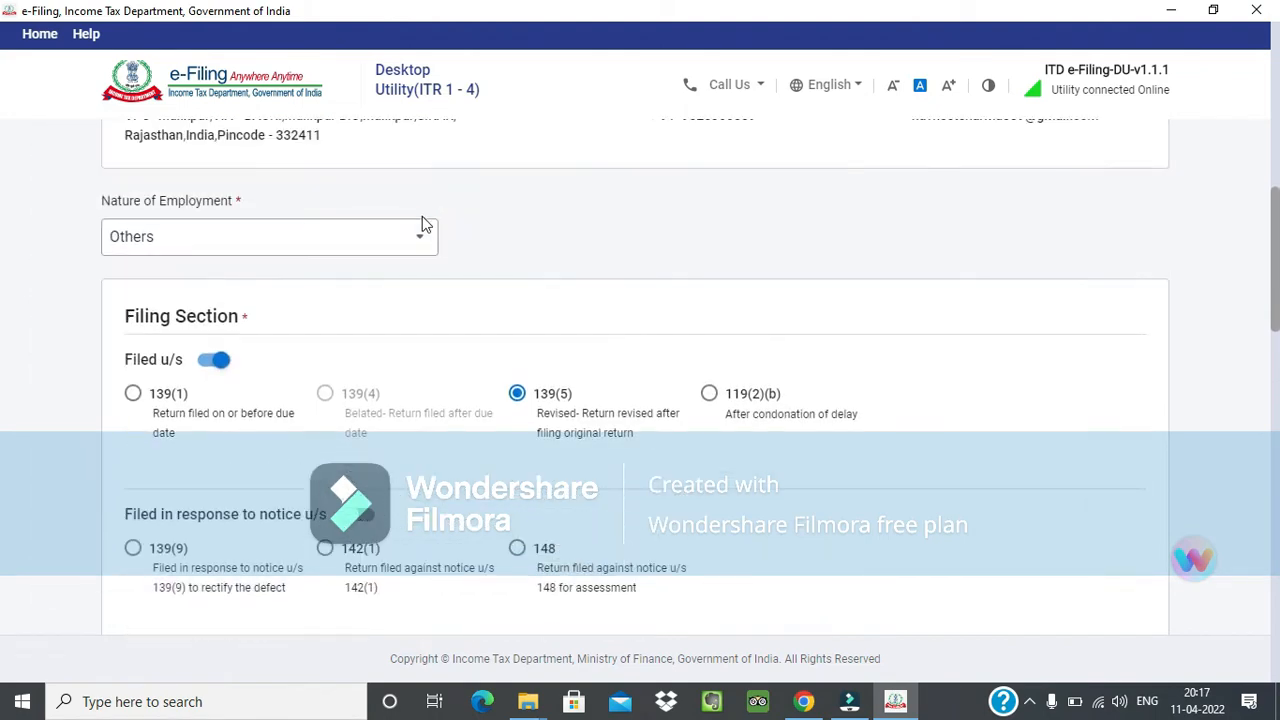
pyautogui.click(427, 244)
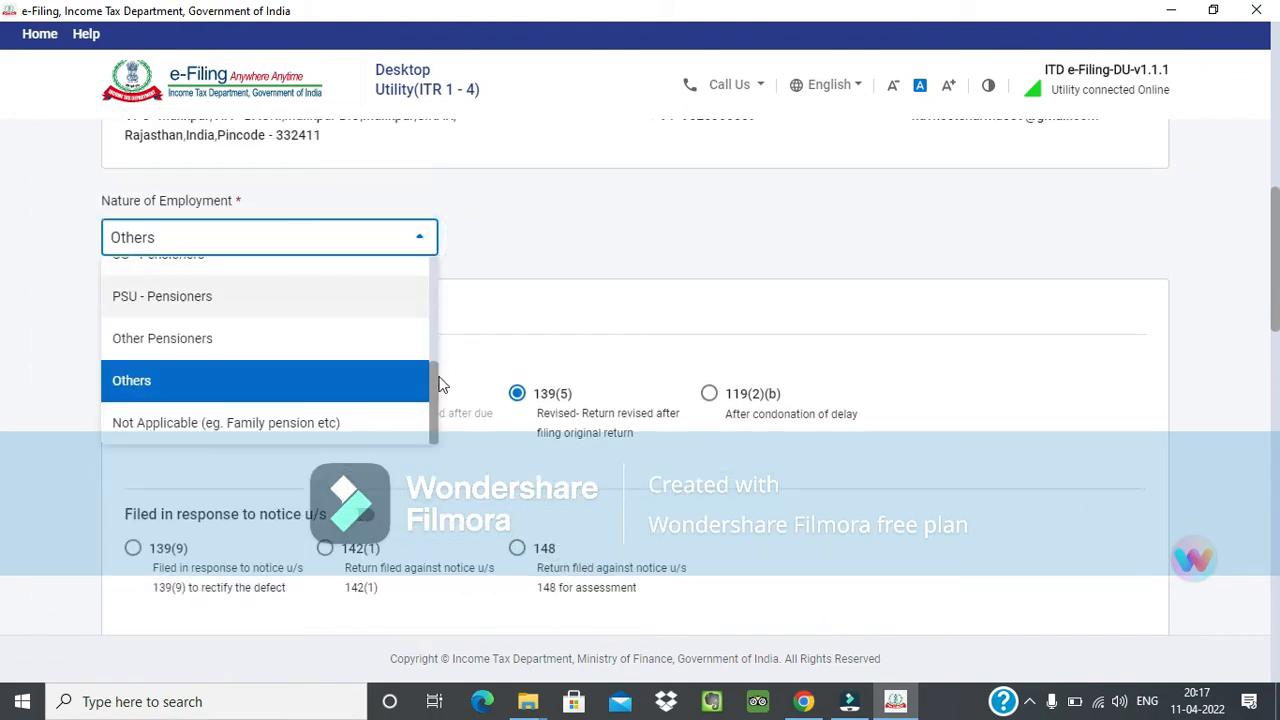
pyautogui.moveTo(435, 376); pyautogui.dragTo(433, 283)
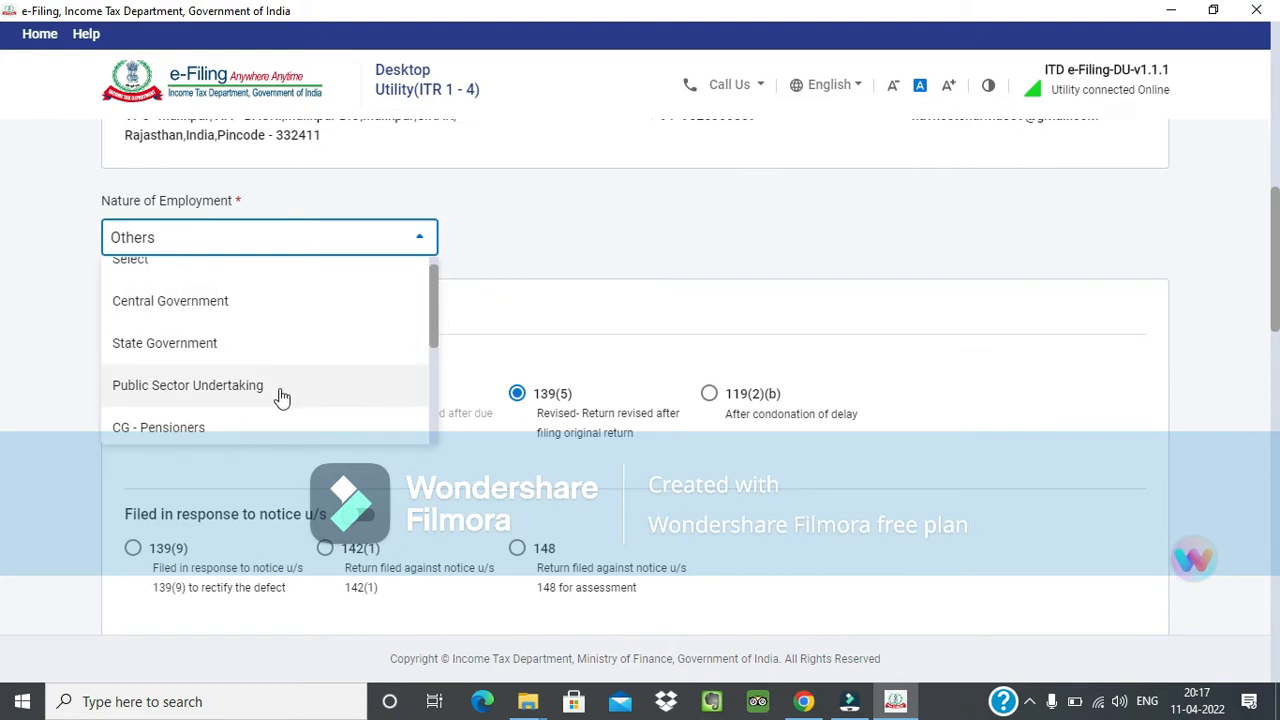
pyautogui.moveTo(432, 323); pyautogui.dragTo(433, 420)
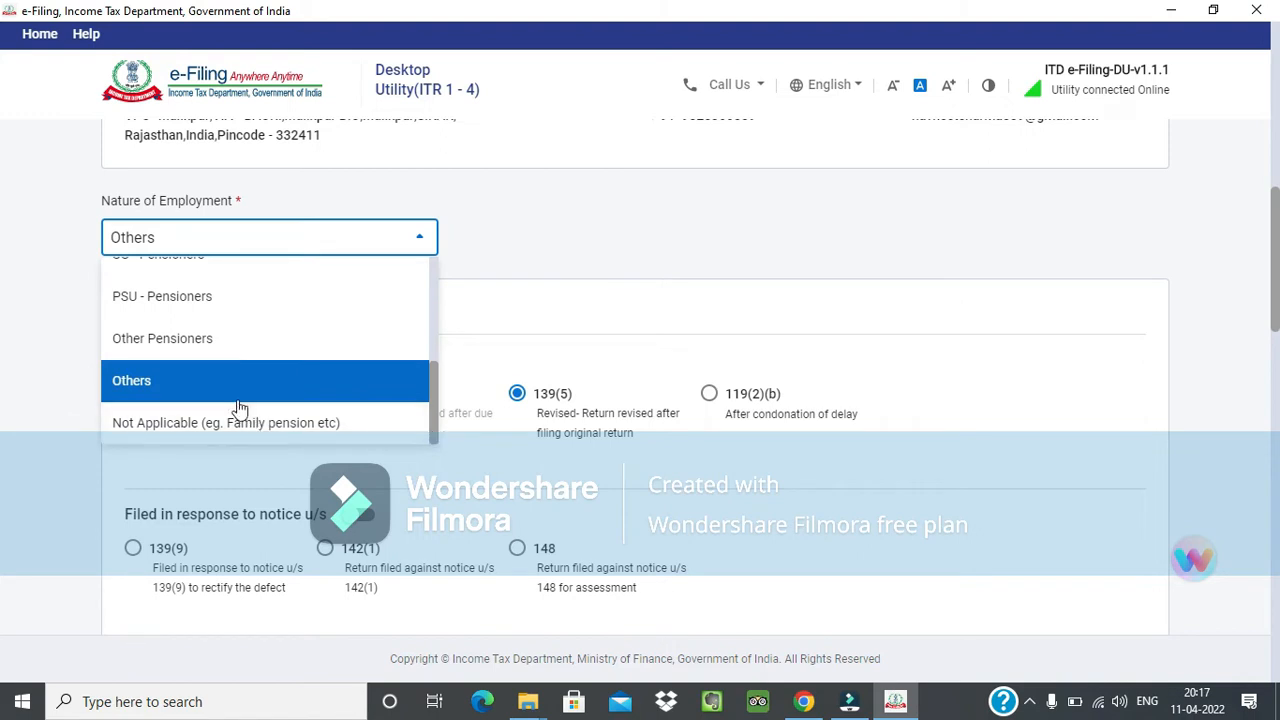
pyautogui.click(440, 398)
# Select Others as the nature of employment and 139(1), return filed on or before the due date, as the filing section.
pyautogui.click(406, 250)
pyautogui.moveTo(432, 386); pyautogui.dragTo(434, 337)
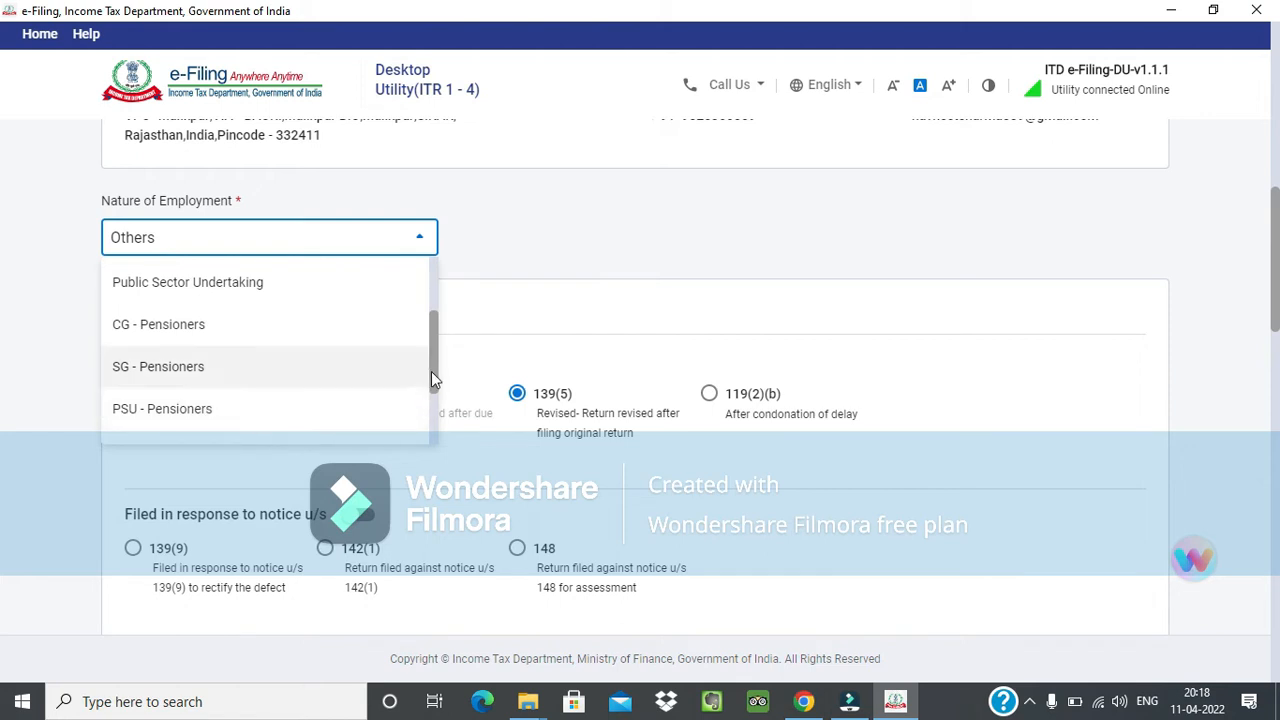
pyautogui.scroll(-2, 431, 371)
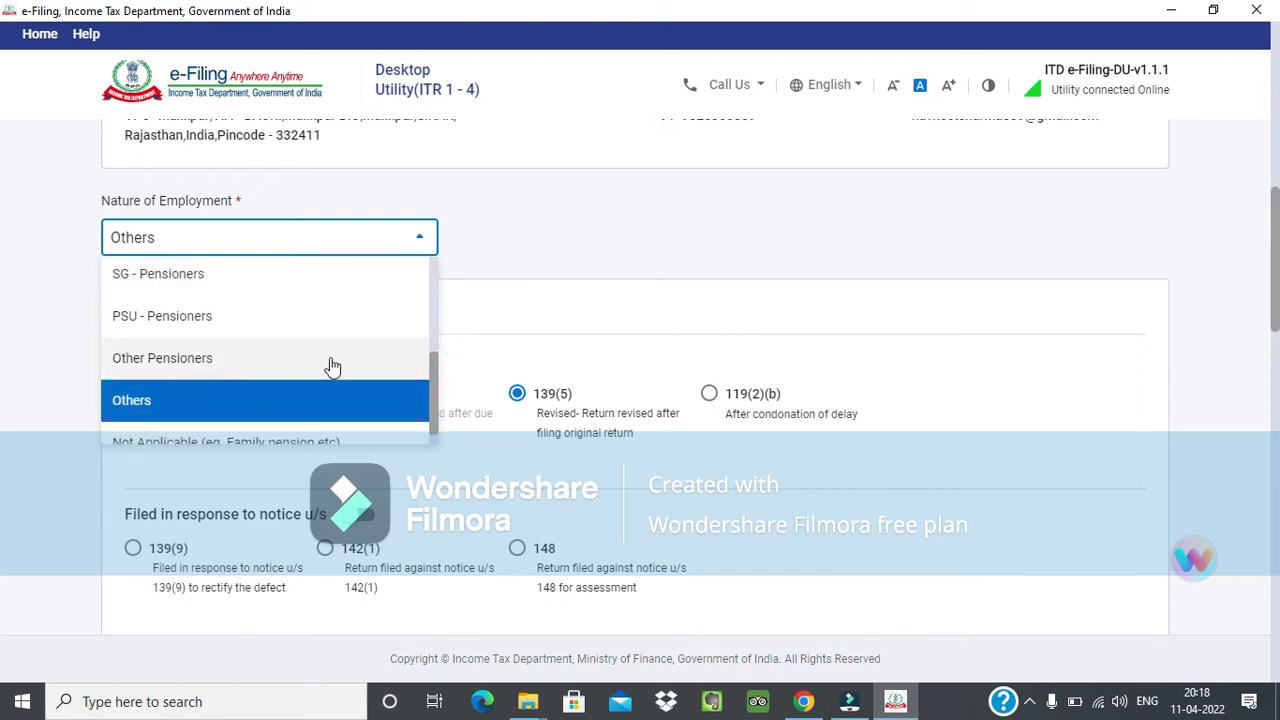
pyautogui.scroll(-1, 333, 368)
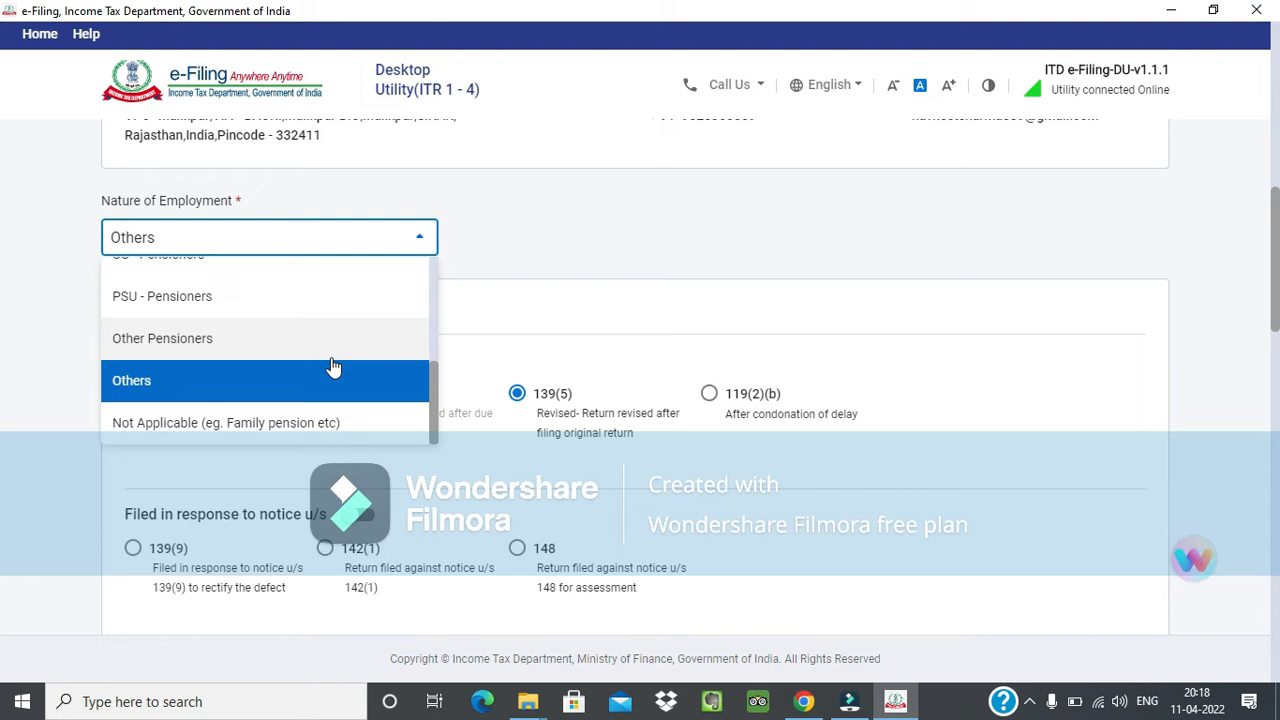
pyautogui.click(334, 395)
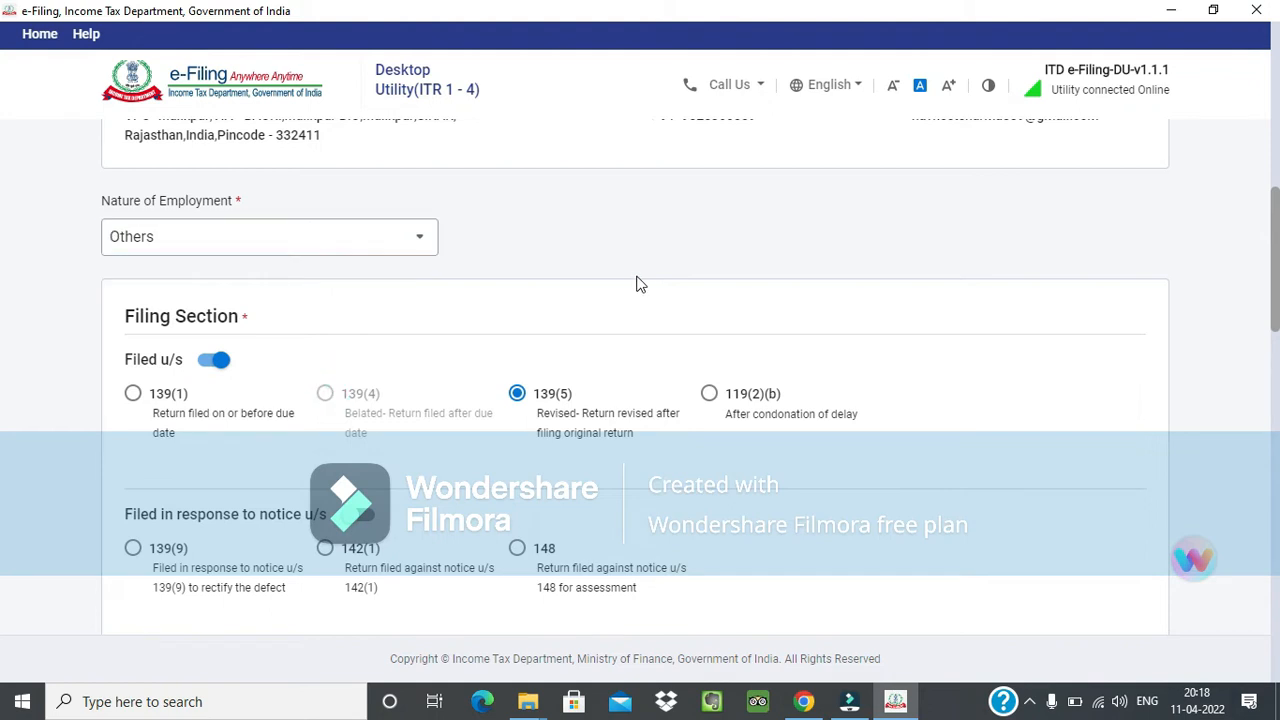
pyautogui.scroll(-1, 636, 278)
pyautogui.click(140, 302)
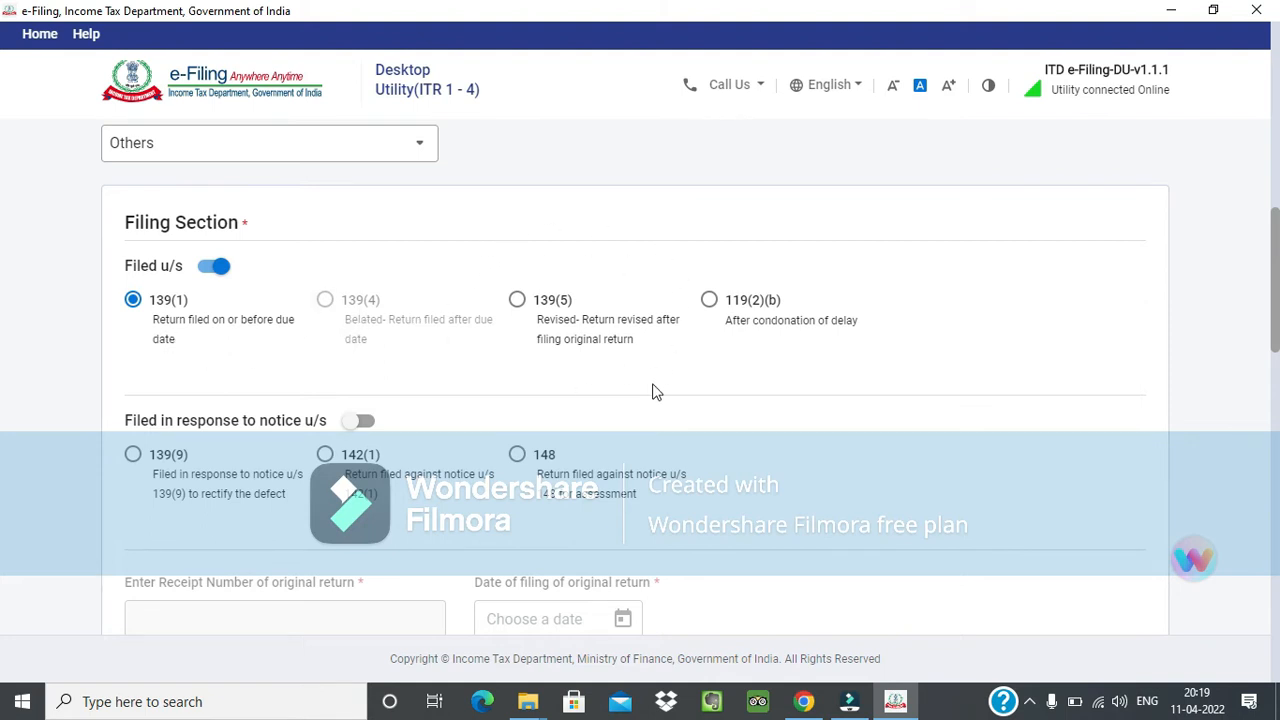
# Examine the notice-based filing options 139(9), 142(1) and 148, and the original return and notice detail fields below them.
pyautogui.scroll(-1, 655, 390)
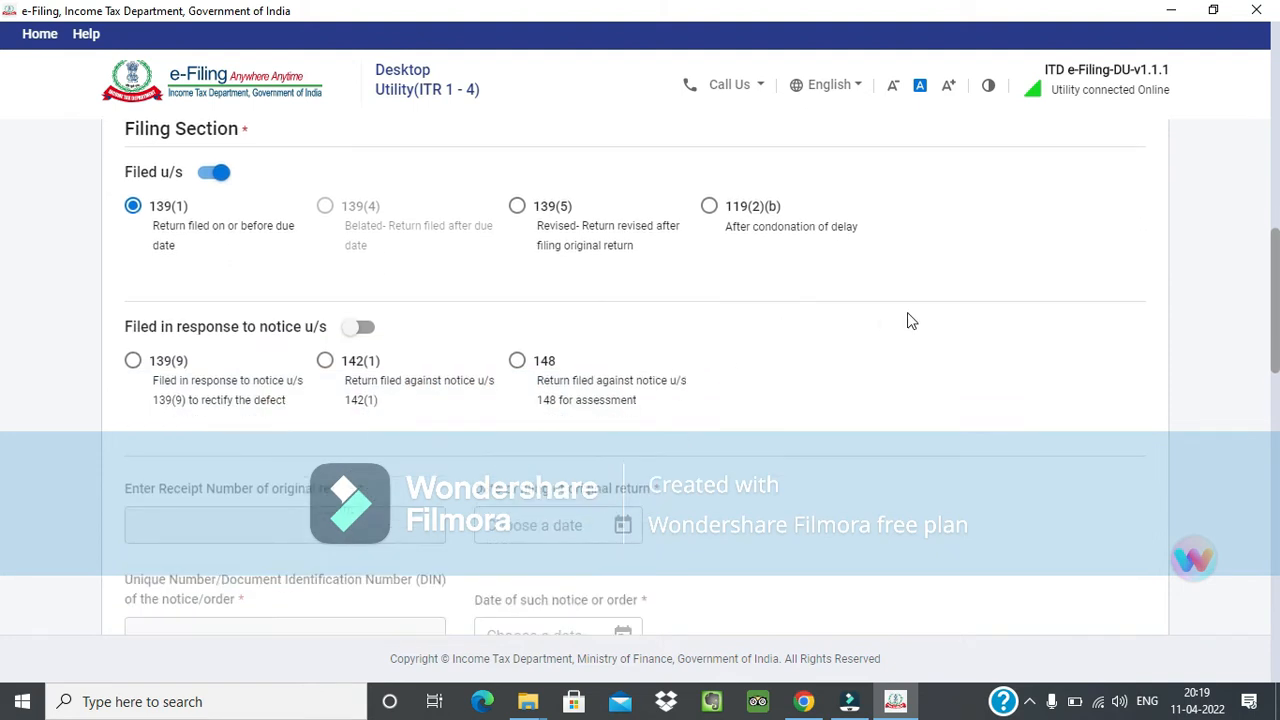
pyautogui.click(749, 331)
pyautogui.moveTo(486, 357); pyautogui.dragTo(668, 390)
pyautogui.click(670, 396)
pyautogui.scroll(-1, 886, 322)
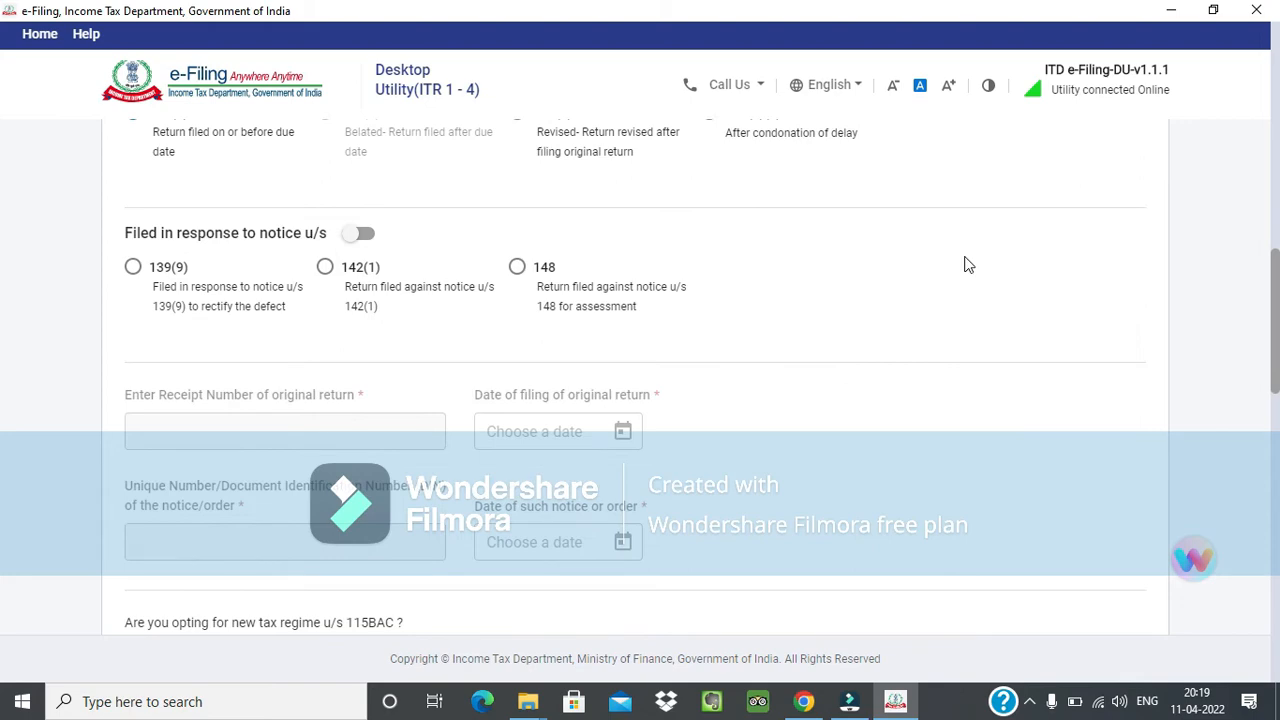
pyautogui.scroll(-1, 943, 280)
pyautogui.scroll(2, 930, 288)
pyautogui.scroll(2, 928, 289)
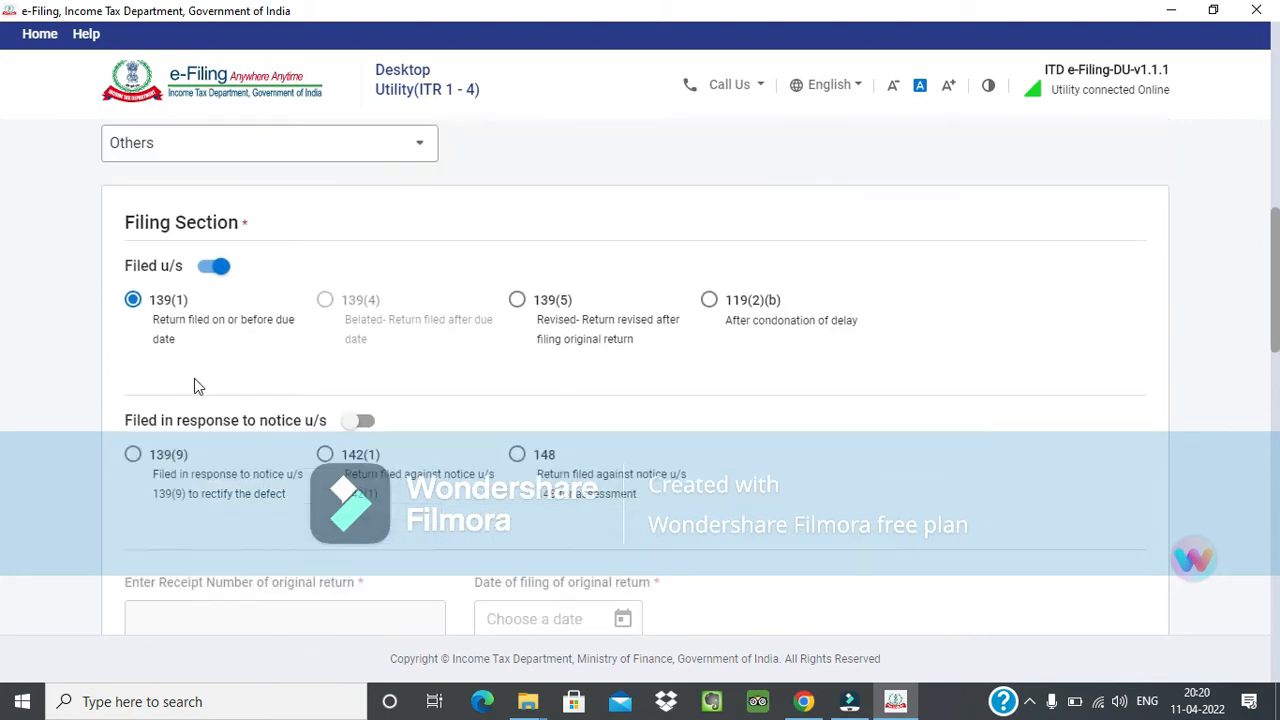
pyautogui.scroll(-1, 148, 334)
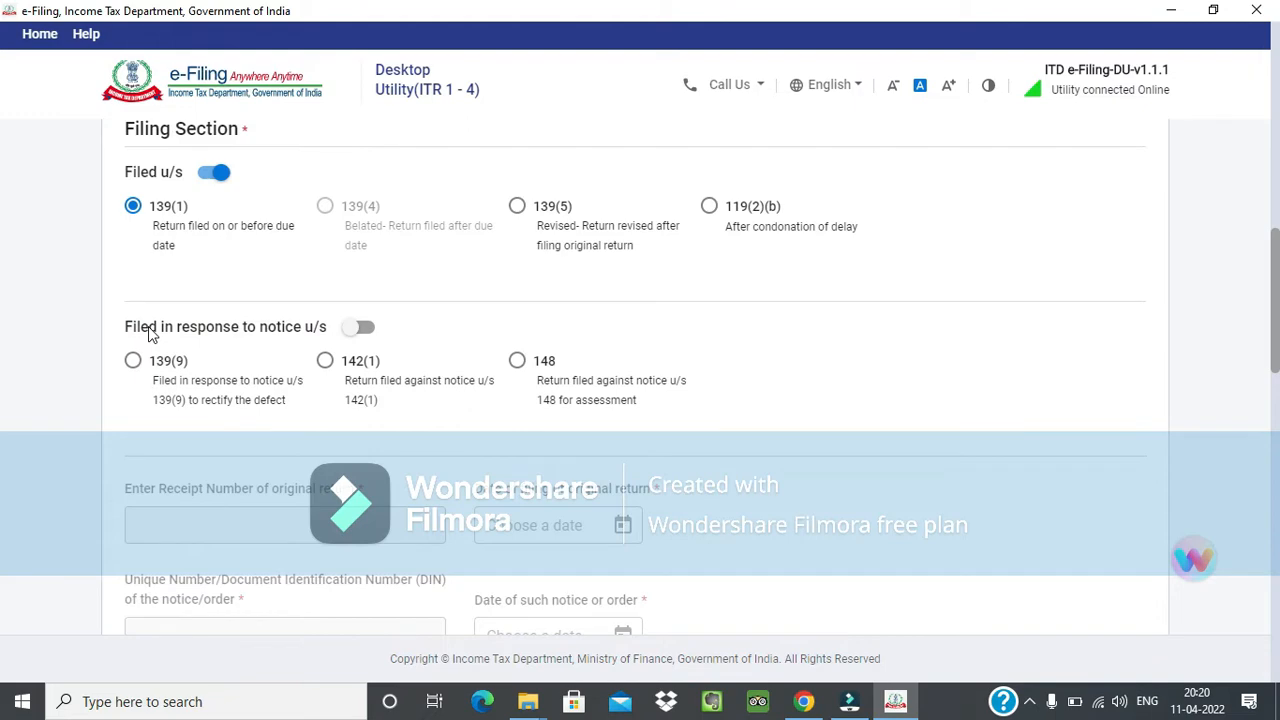
pyautogui.scroll(-3, 226, 340)
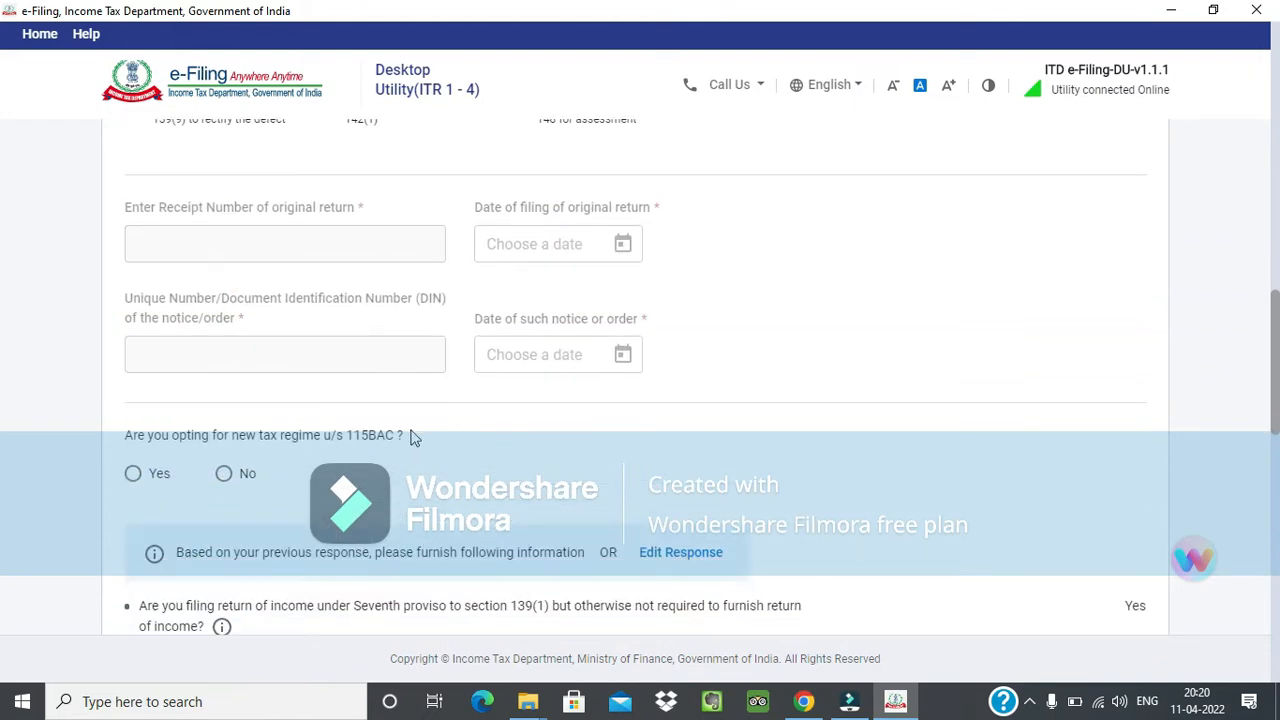
# Read the question about opting for the new tax regime u/s 115BAC.
pyautogui.scroll(-1, 149, 372)
pyautogui.moveTo(123, 341); pyautogui.dragTo(397, 346)
pyautogui.click(422, 342)
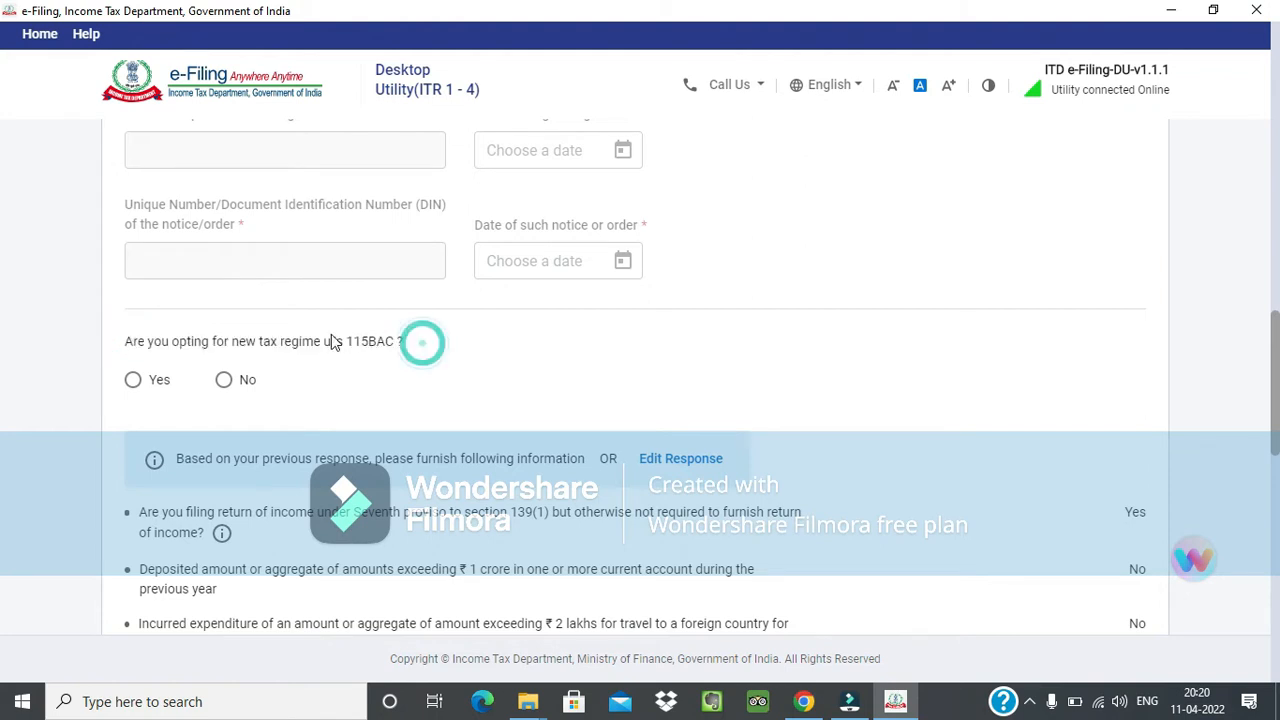
pyautogui.tripleClick(331, 341)
pyautogui.click(409, 342)
pyautogui.click(346, 342)
pyautogui.moveTo(368, 344); pyautogui.dragTo(394, 346)
pyautogui.click(410, 392)
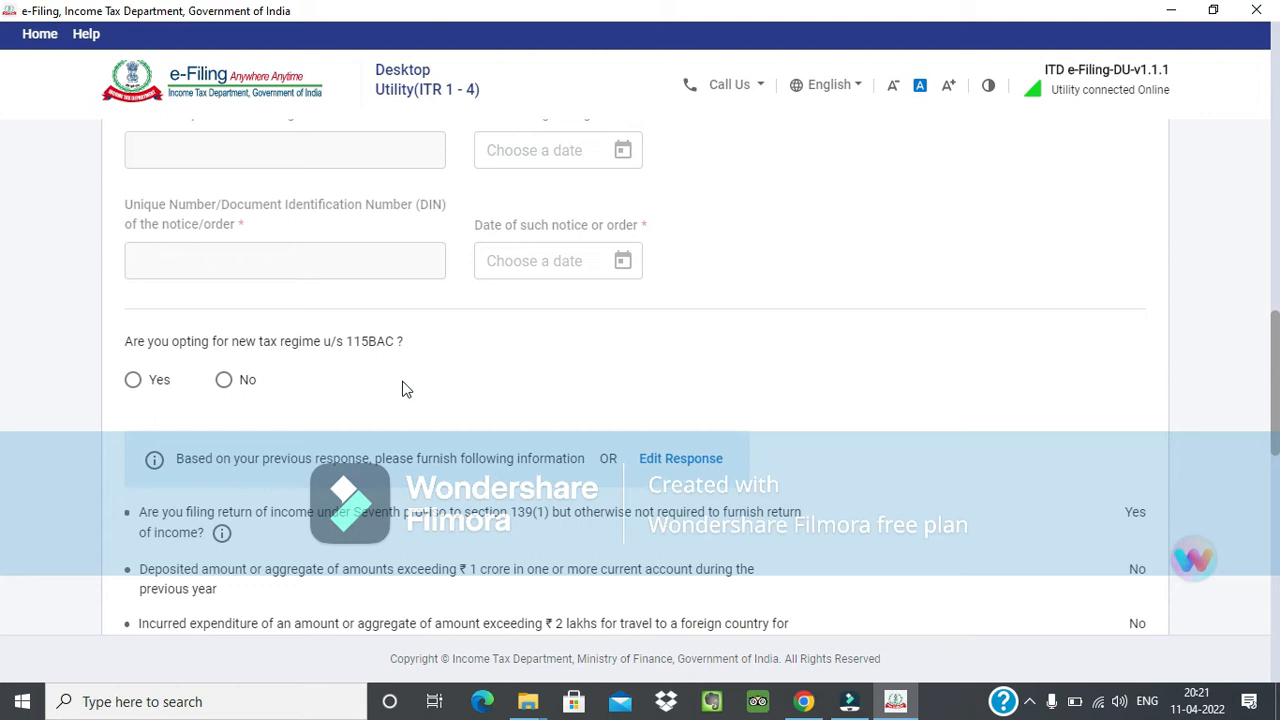
# Review the responses on the Seventh Proviso conditions and read the question about other conditions under clause (iv).
pyautogui.scroll(-1, 457, 389)
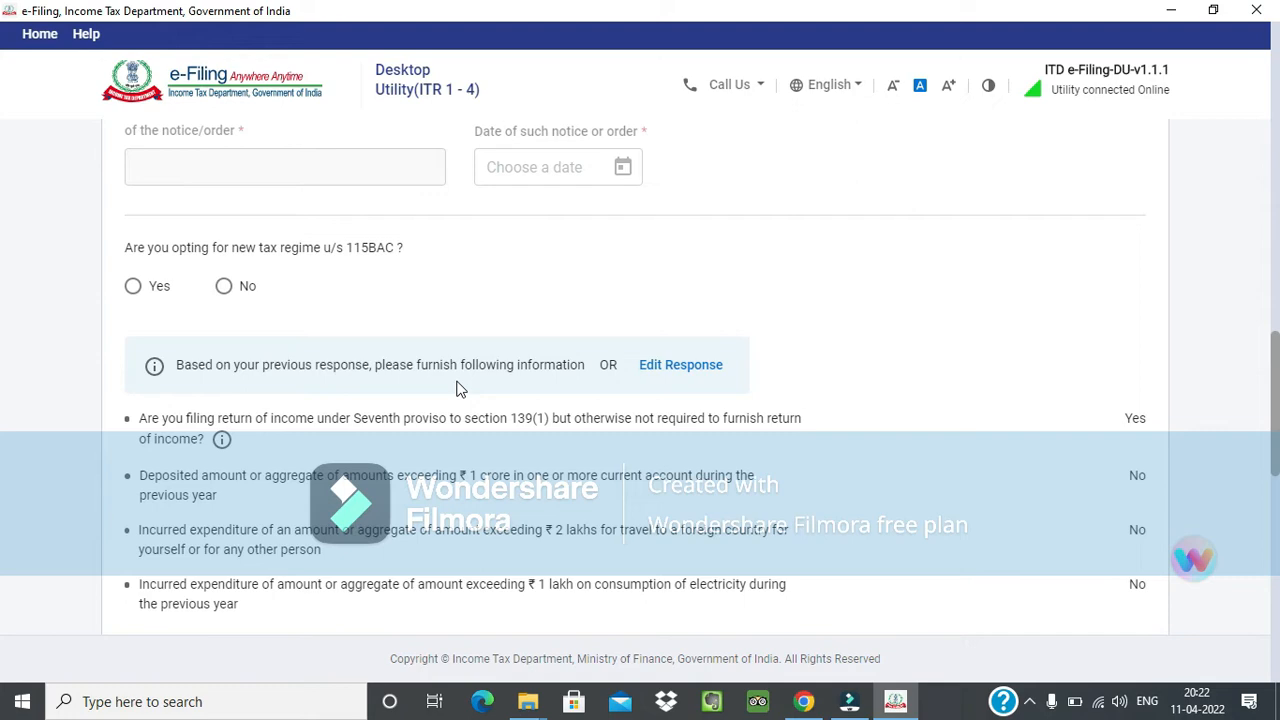
pyautogui.scroll(-1, 458, 385)
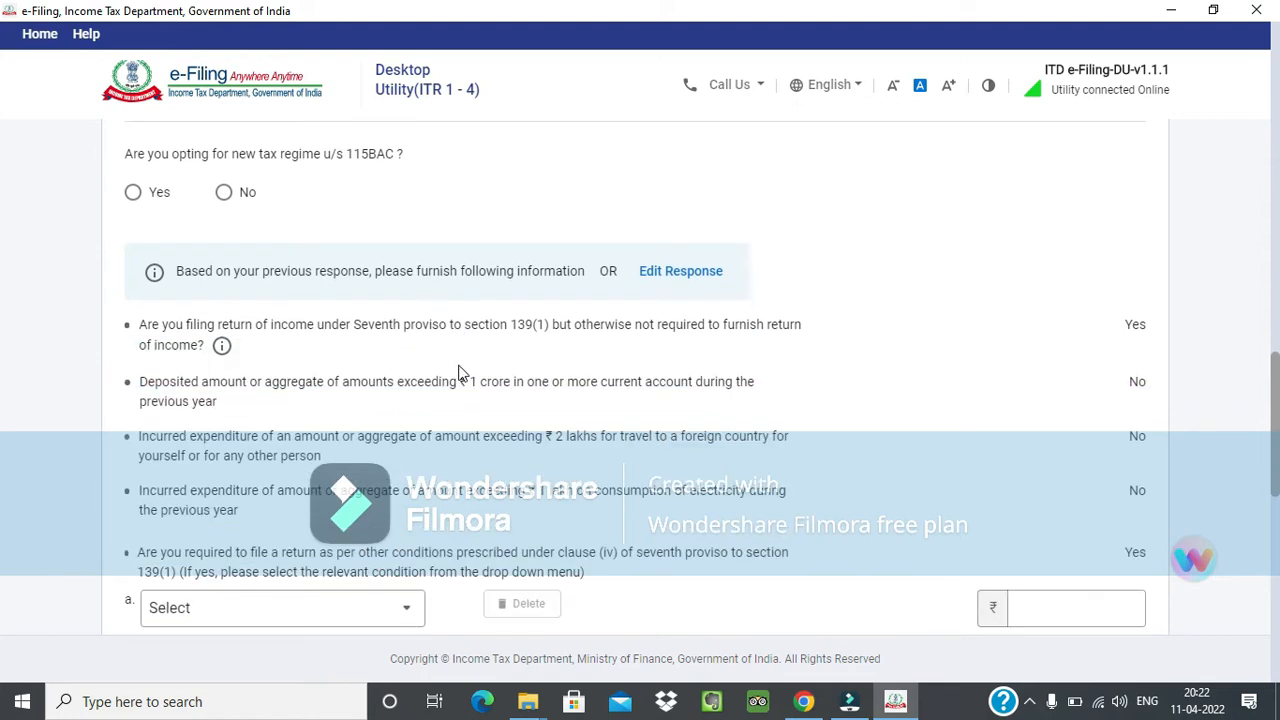
pyautogui.scroll(-1, 463, 381)
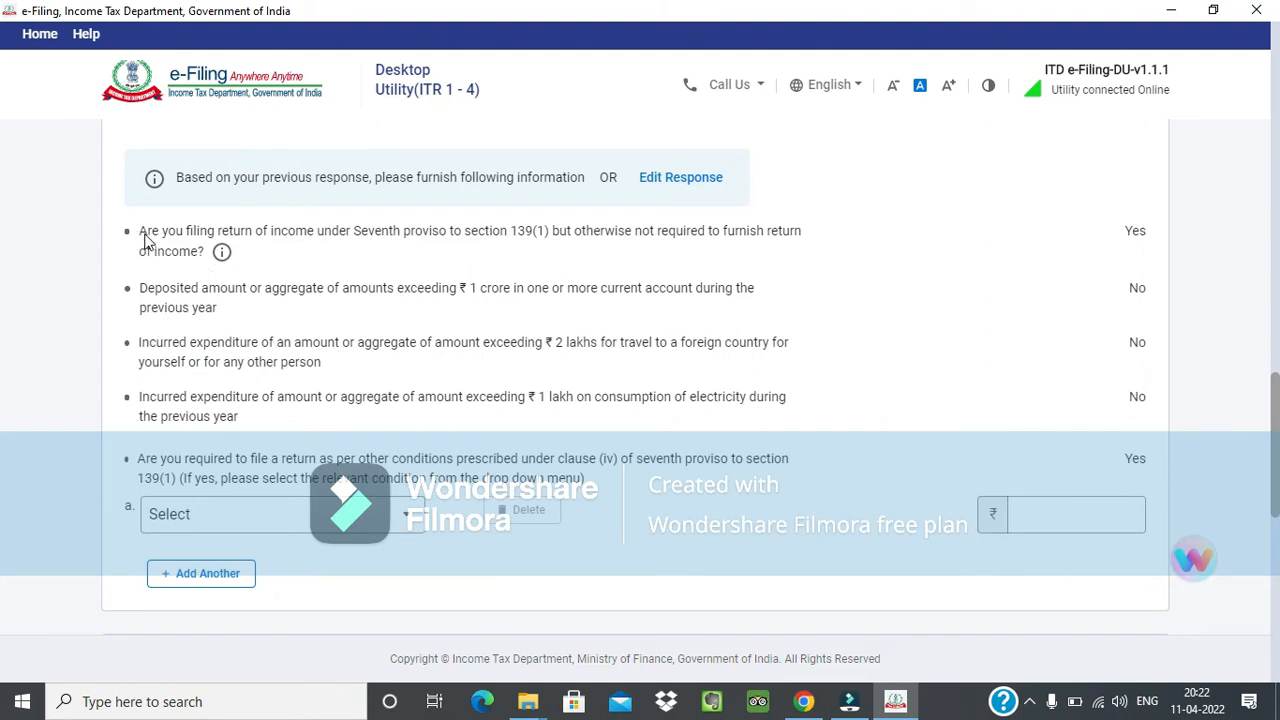
pyautogui.scroll(-1, 155, 420)
pyautogui.scroll(-1, 152, 440)
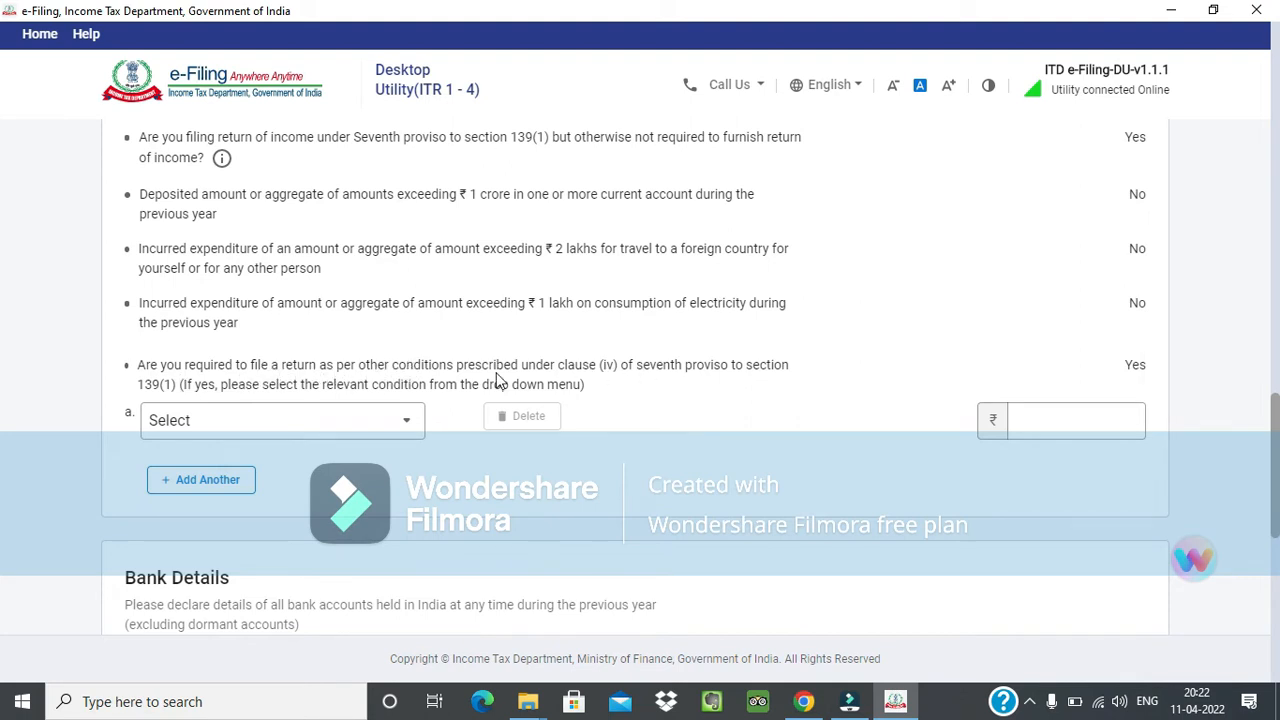
pyautogui.click(398, 366)
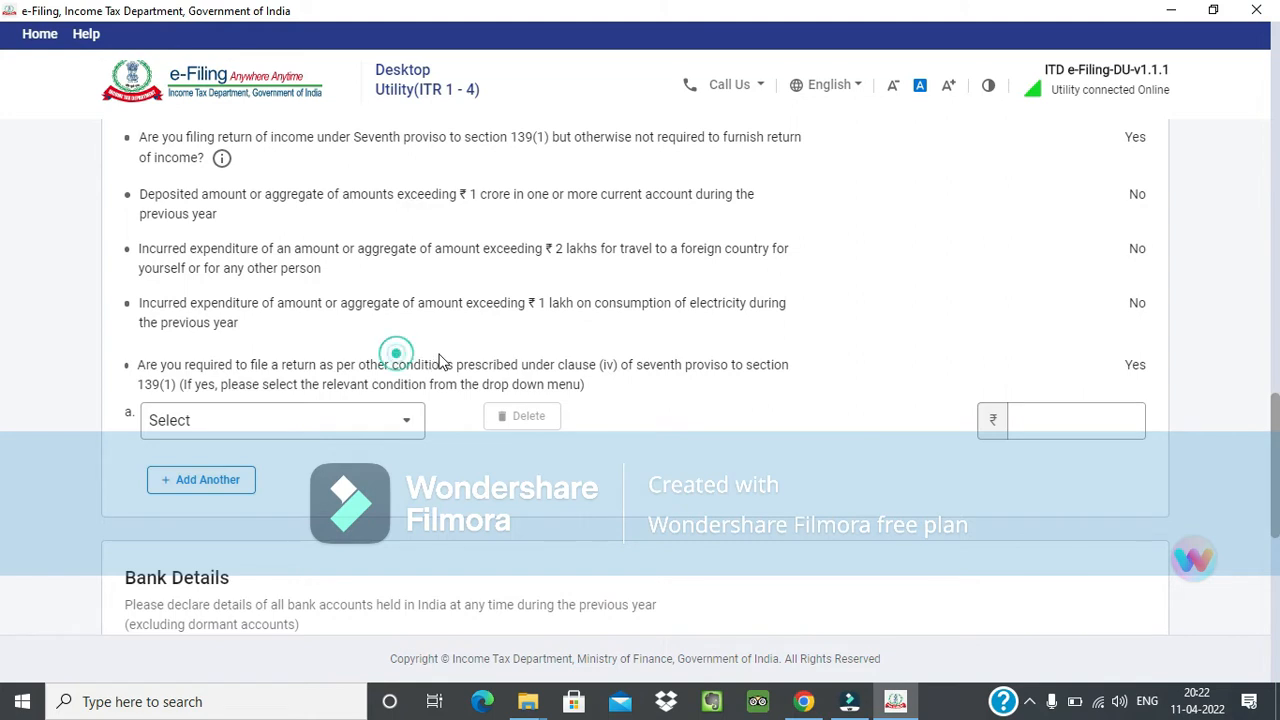
pyautogui.moveTo(380, 366); pyautogui.dragTo(414, 367)
pyautogui.click(371, 366)
pyautogui.scroll(-1, 478, 342)
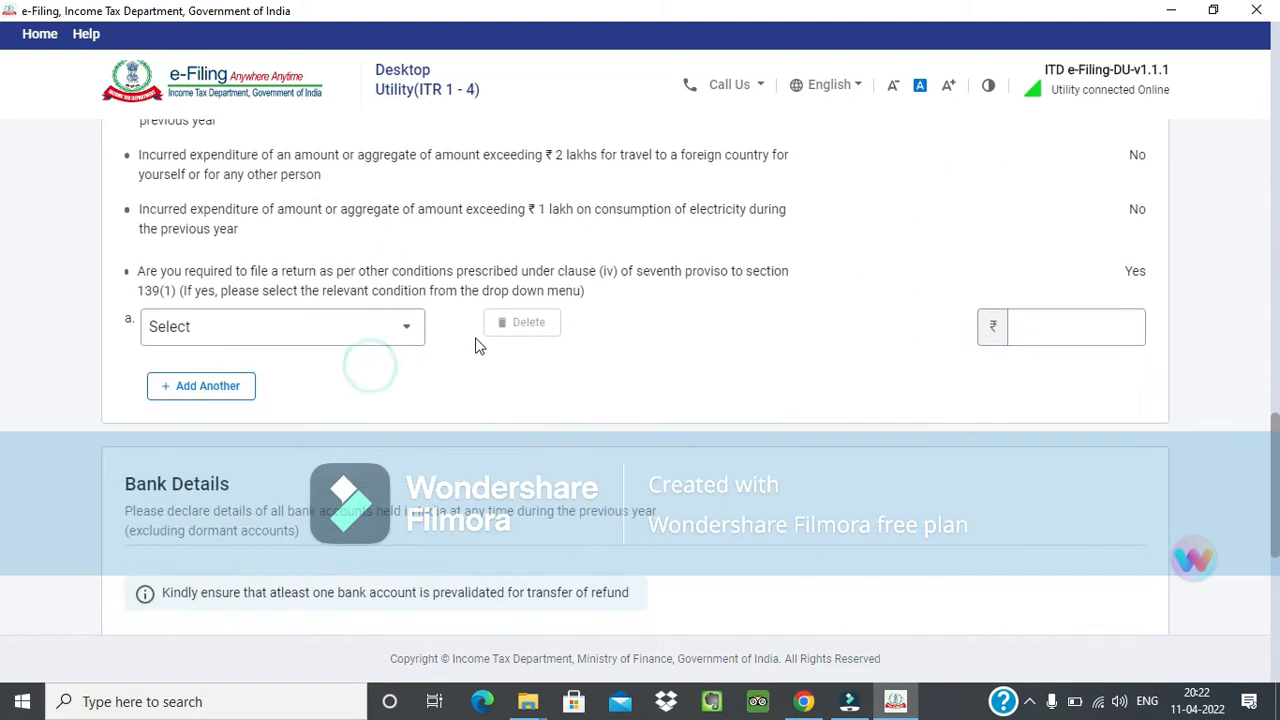
pyautogui.click(456, 278)
# Choose business sales, turnover or gross receipts exceeding sixty lakh rupees as the clause (iv) condition and enter 60,00,000 as its amount.
pyautogui.click(376, 337)
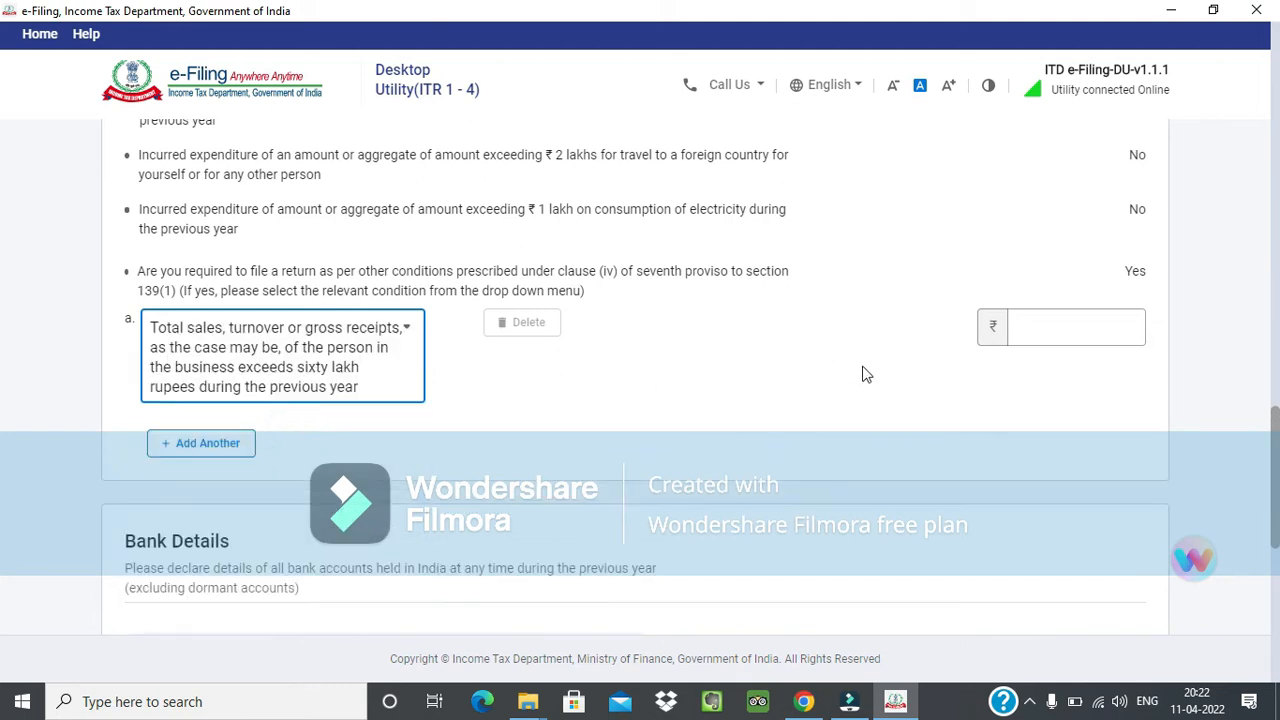
pyautogui.click(1012, 333)
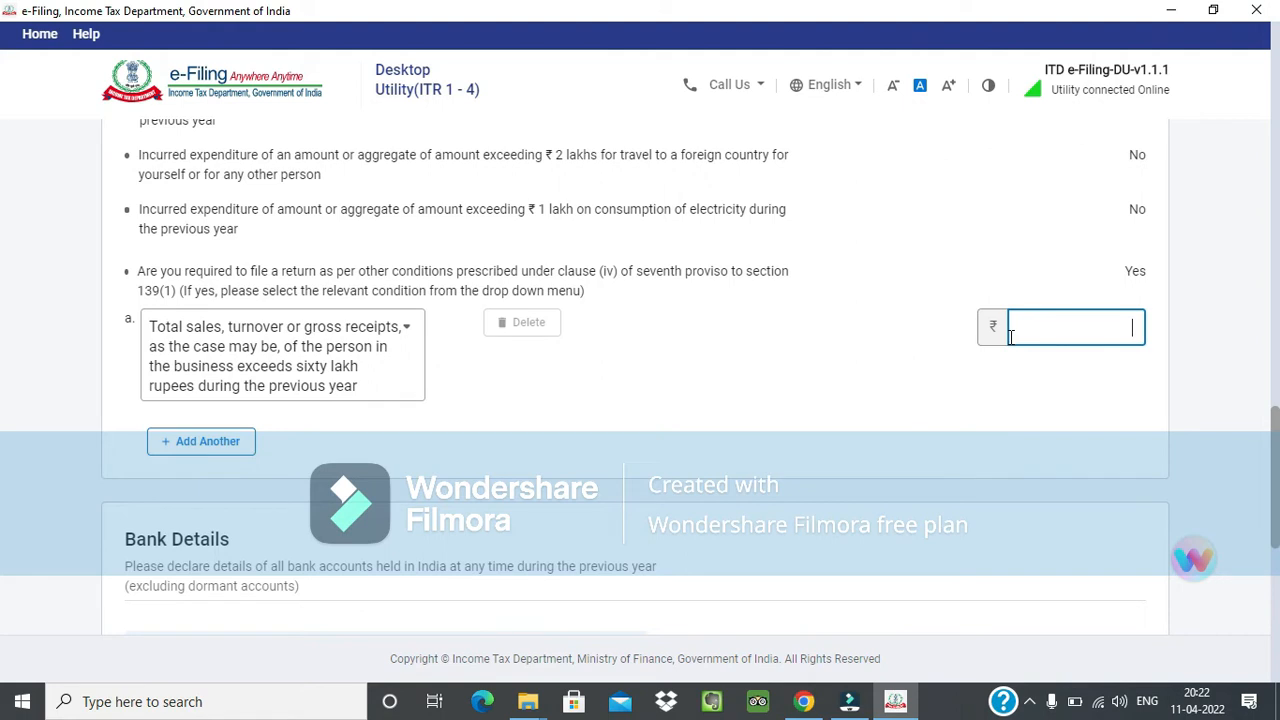
pyautogui.write('6000000')
pyautogui.press('Tab')
# Try an amount of 50,00,000 for the business sales, turnover or gross receipts condition.
pyautogui.click(1139, 327)
pyautogui.hotkey('ctrl', 'a')
pyautogui.press('BackSpace')
pyautogui.write('50,00,000')
pyautogui.press('Tab')
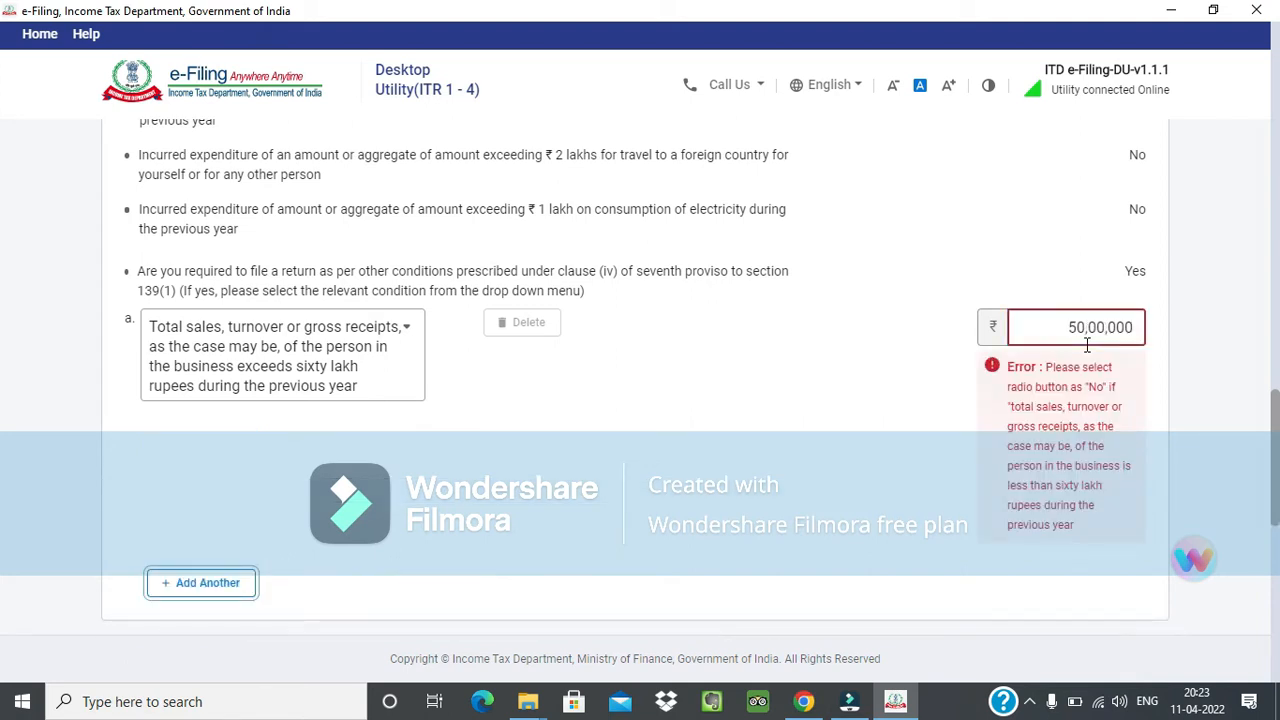
# Set the amount for the business sales, turnover or gross receipts condition to 60,00,000.
pyautogui.moveTo(1053, 329); pyautogui.dragTo(1133, 322)
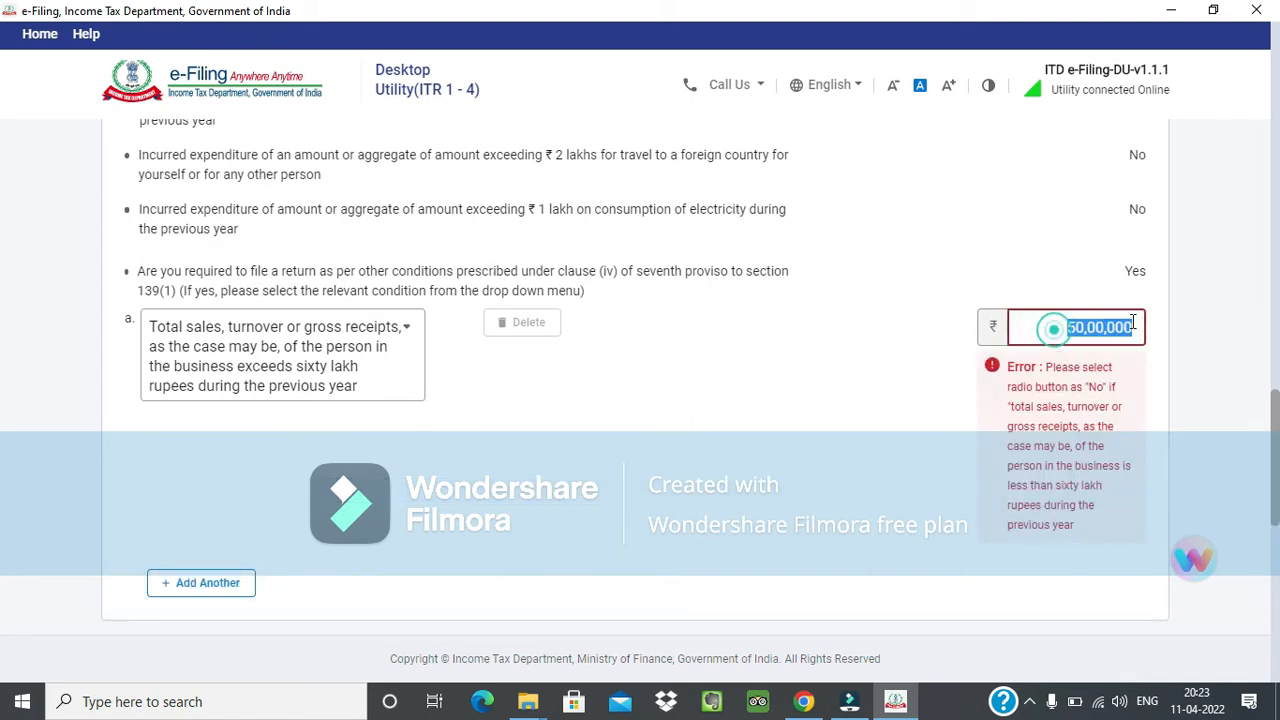
pyautogui.click(1143, 332)
pyautogui.moveTo(1066, 336); pyautogui.dragTo(1175, 326)
pyautogui.press('BackSpace')
pyautogui.write('60,00,000')
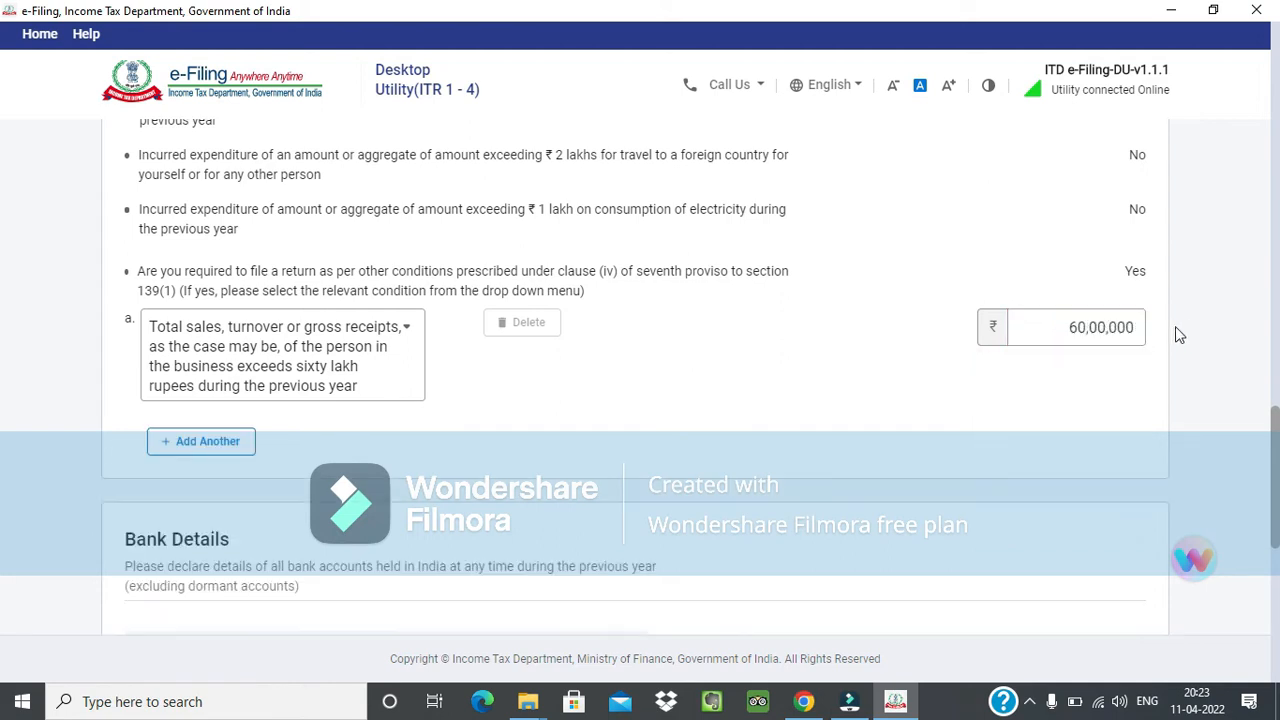
# Add a second clause (iv) condition for professional gross receipts exceeding ten lakh rupees, with an amount of 10,00,000.
pyautogui.scroll(-2, 180, 309)
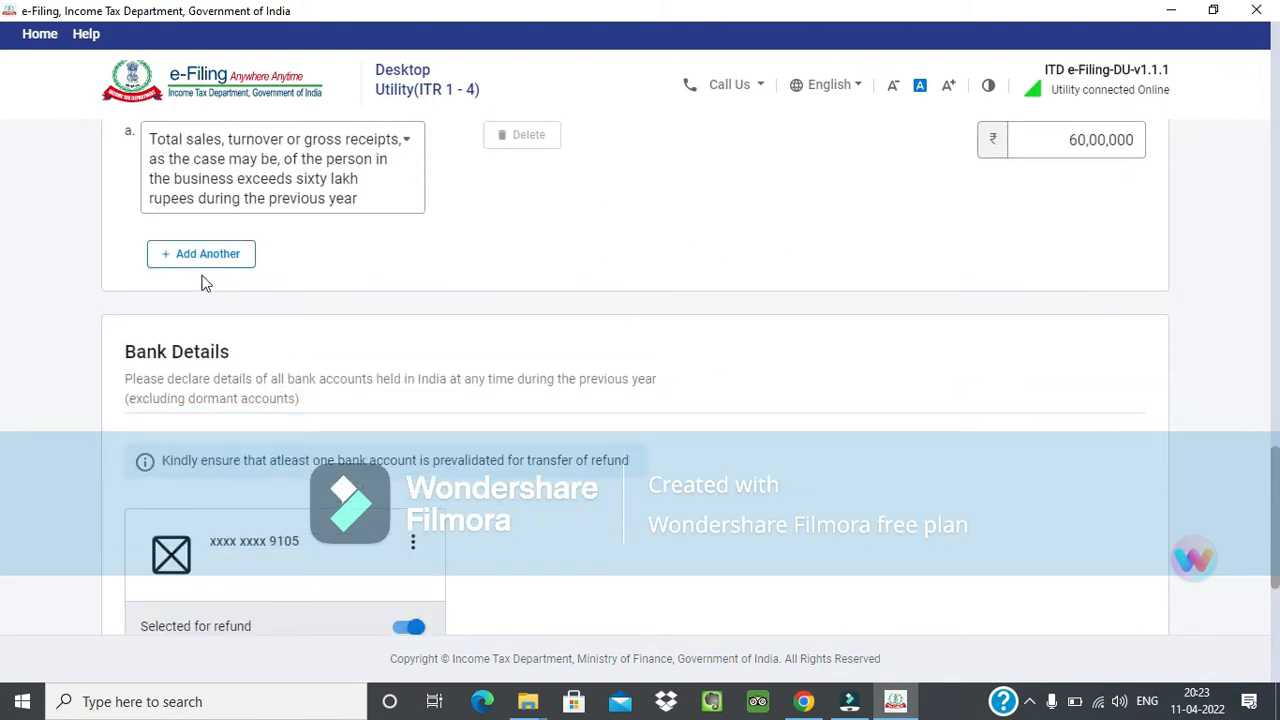
pyautogui.click(205, 265)
pyautogui.click(354, 253)
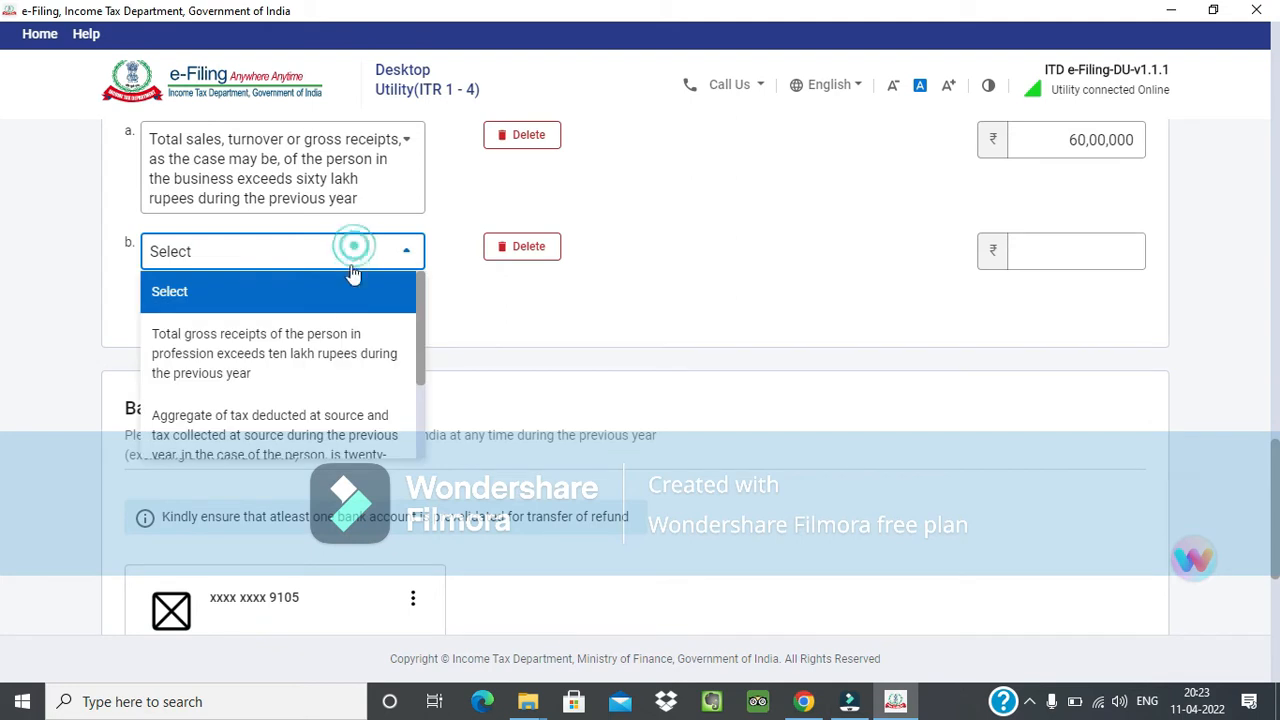
pyautogui.click(337, 350)
pyautogui.click(1043, 258)
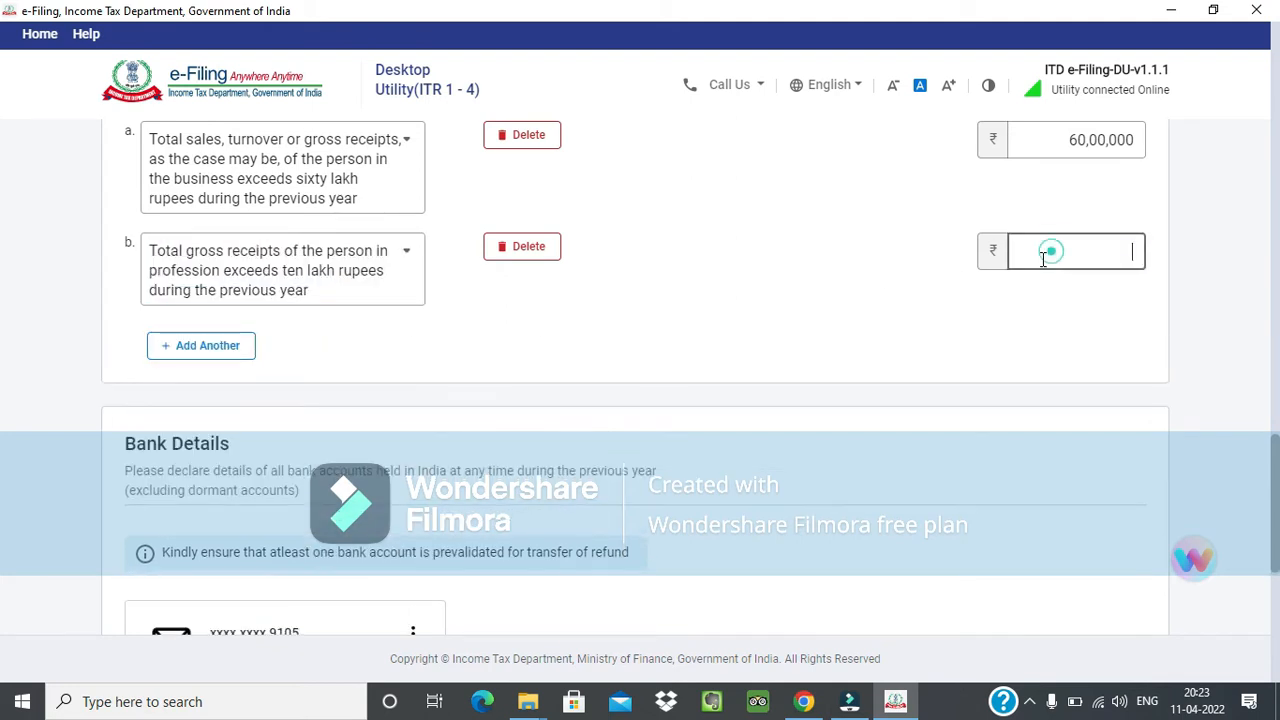
pyautogui.write('1000000')
pyautogui.press('Tab')
# Add two more clause (iv) conditions: aggregate TDS and TCS of twenty-five thousand rupees or more, and savings bank deposits of fifty lakh rupees or more.
pyautogui.click(393, 345)
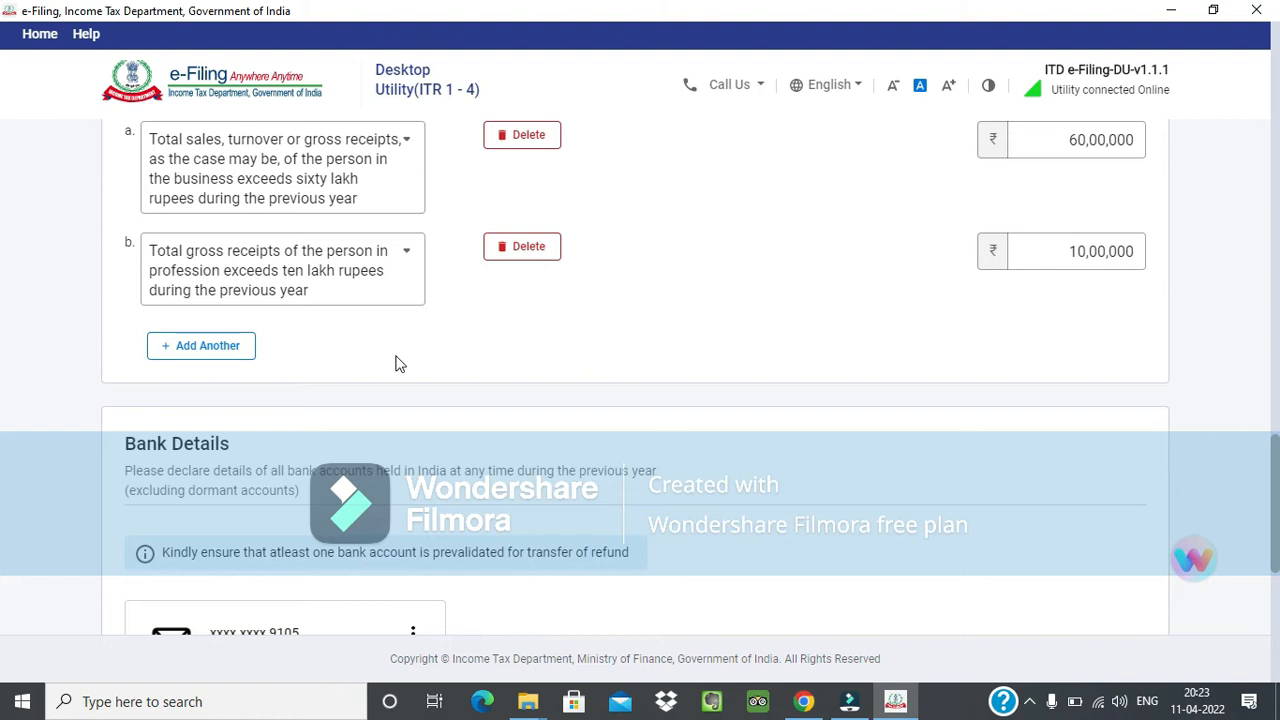
pyautogui.click(237, 350)
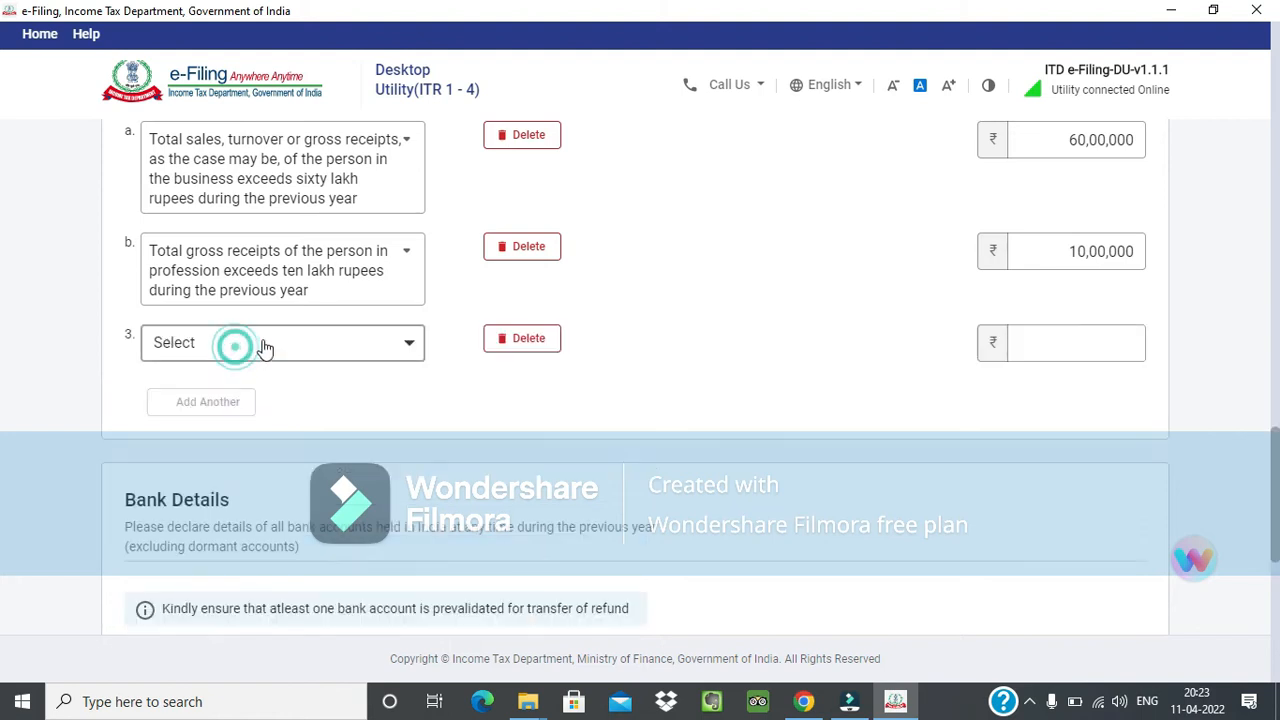
pyautogui.click(406, 345)
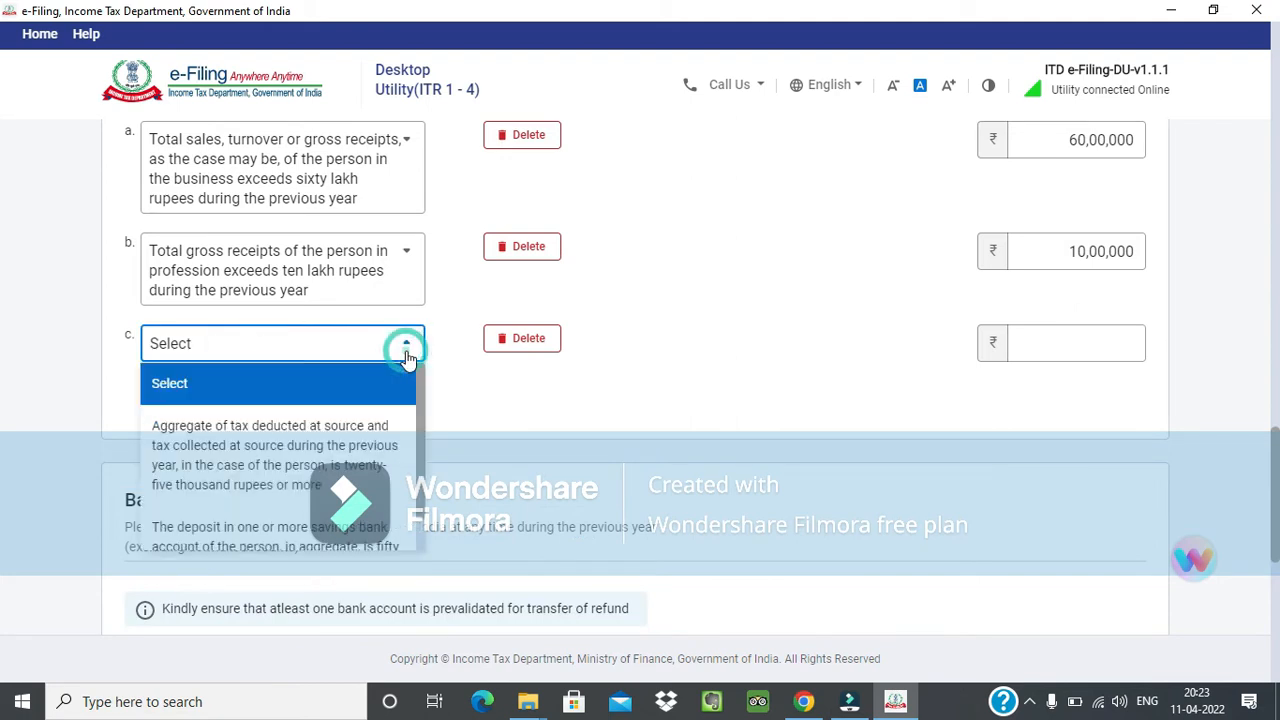
pyautogui.click(358, 436)
pyautogui.scroll(-1, 177, 406)
pyautogui.click(172, 386)
pyautogui.click(283, 379)
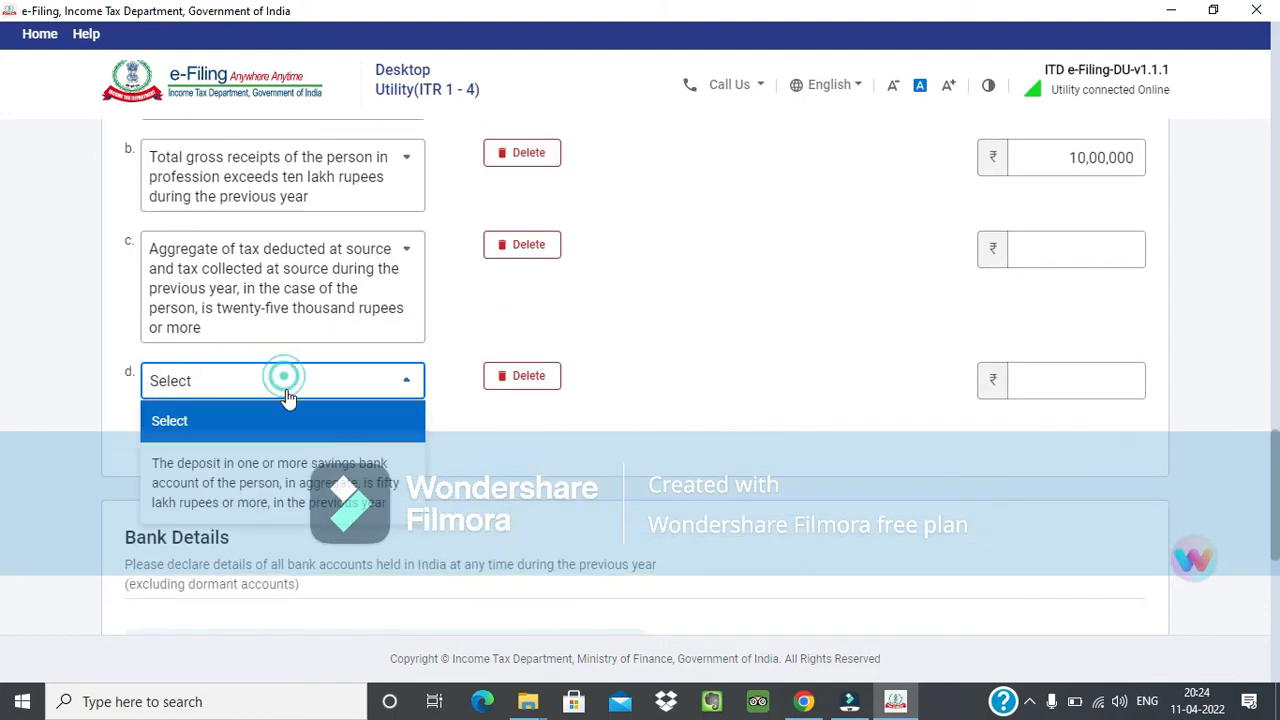
pyautogui.click(300, 481)
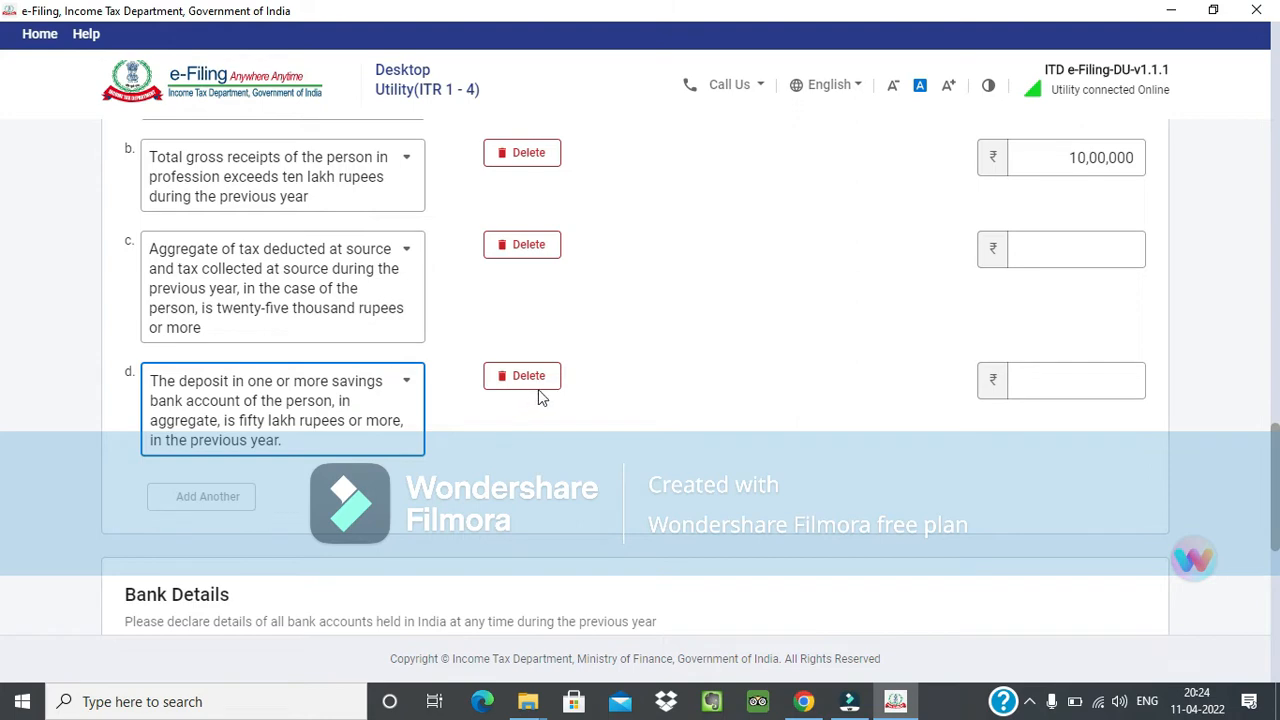
# Delete the tax deducted and collected at source condition and the savings bank deposit condition.
pyautogui.click(529, 244)
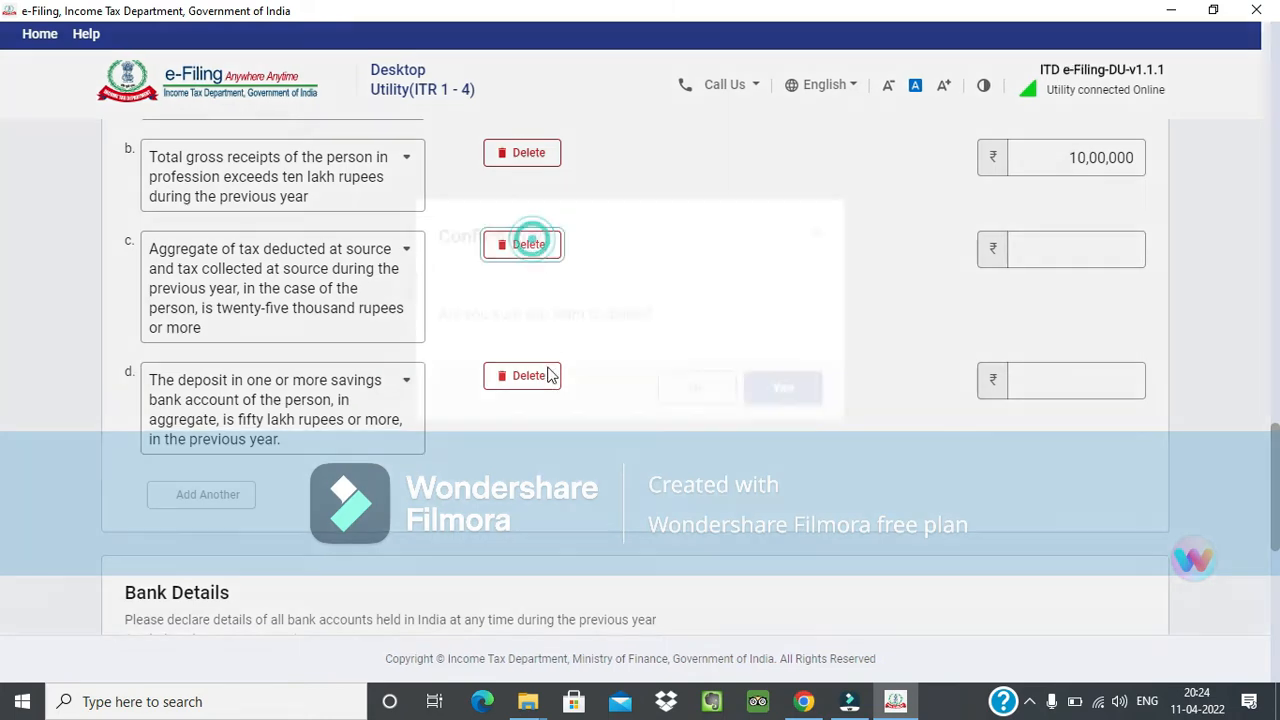
pyautogui.click(795, 433)
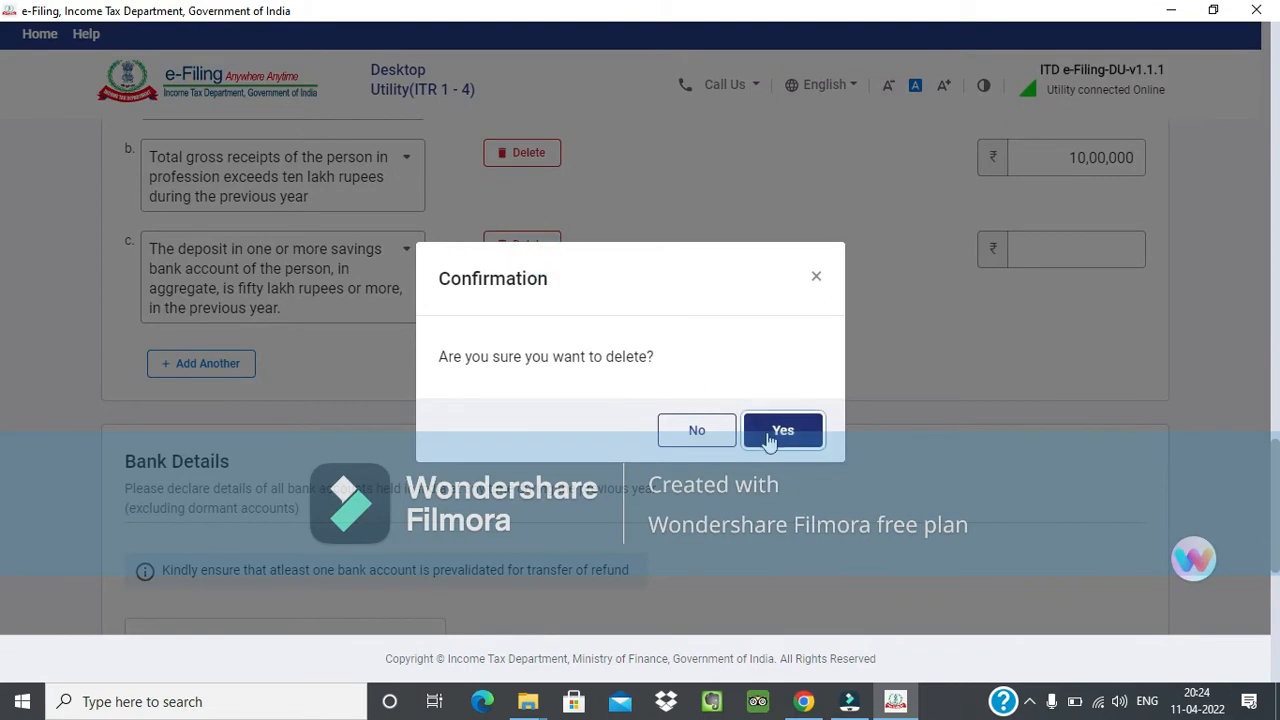
pyautogui.click(770, 437)
# Review the bank account selected for refund and try to confirm the Personal Information section.
pyautogui.scroll(4, 771, 443)
pyautogui.scroll(-15, 768, 443)
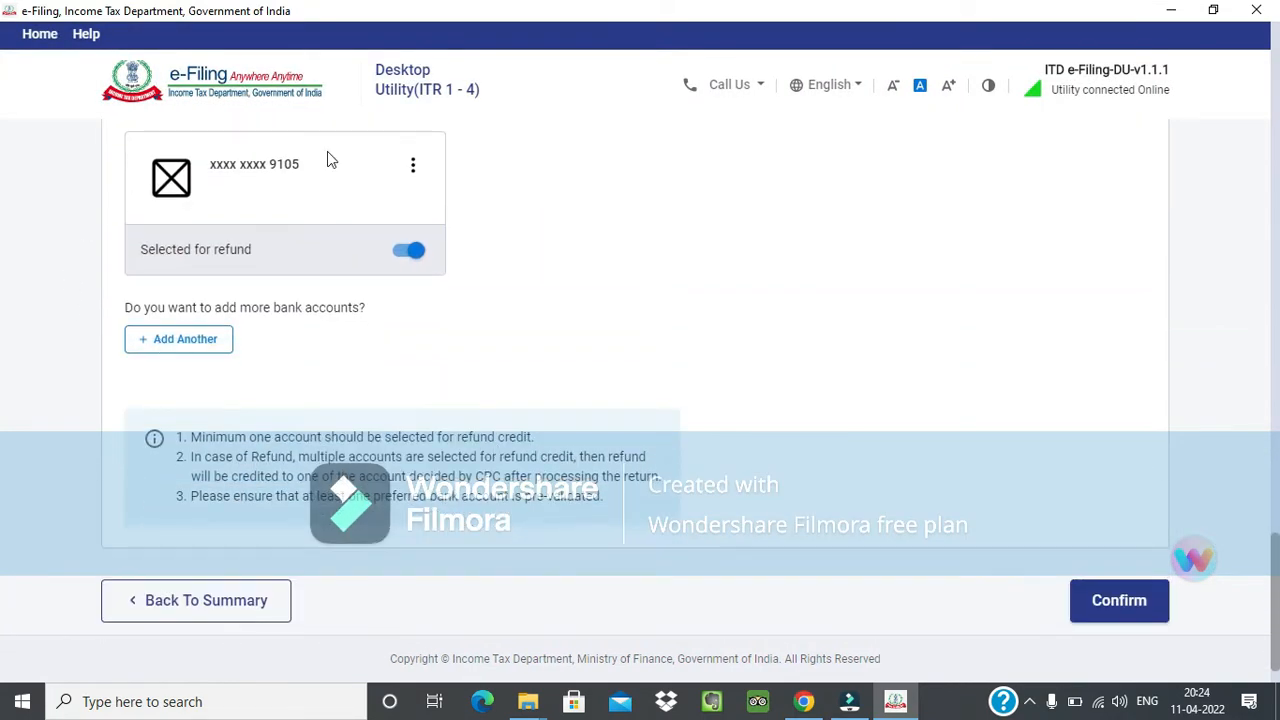
pyautogui.scroll(1, 391, 211)
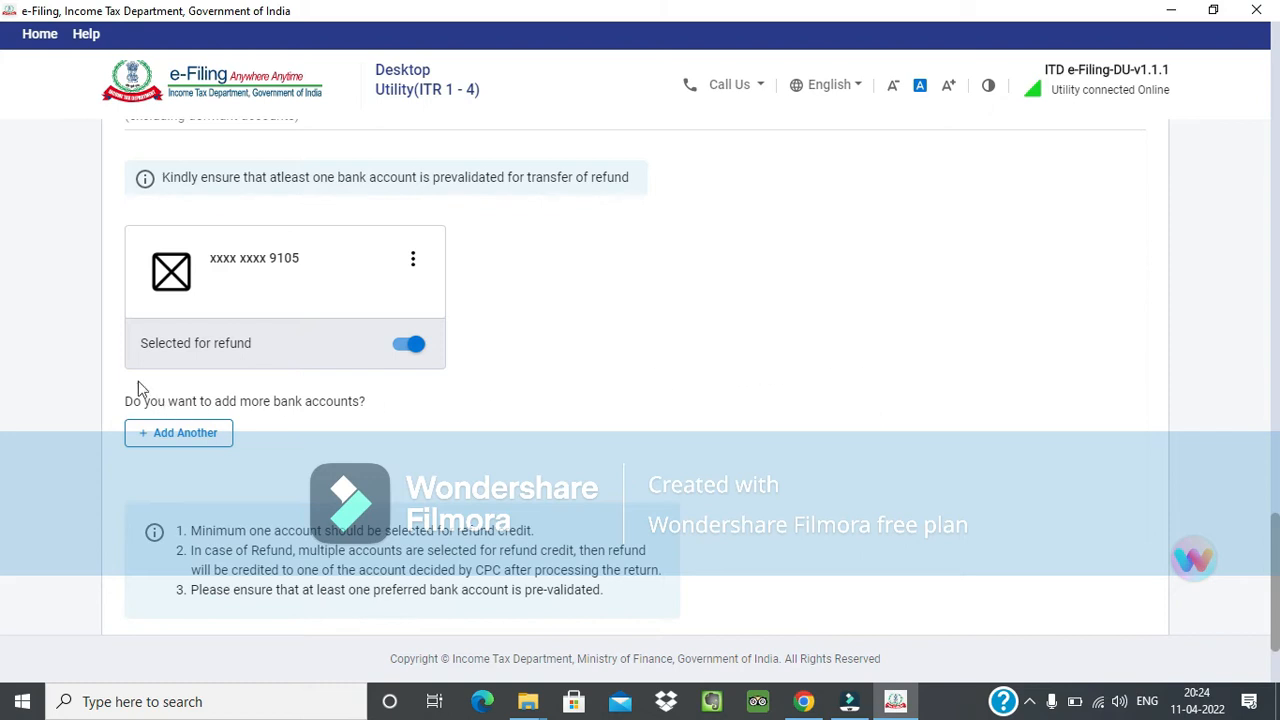
pyautogui.moveTo(135, 343); pyautogui.dragTo(258, 345)
pyautogui.click(261, 345)
pyautogui.scroll(-2, 923, 340)
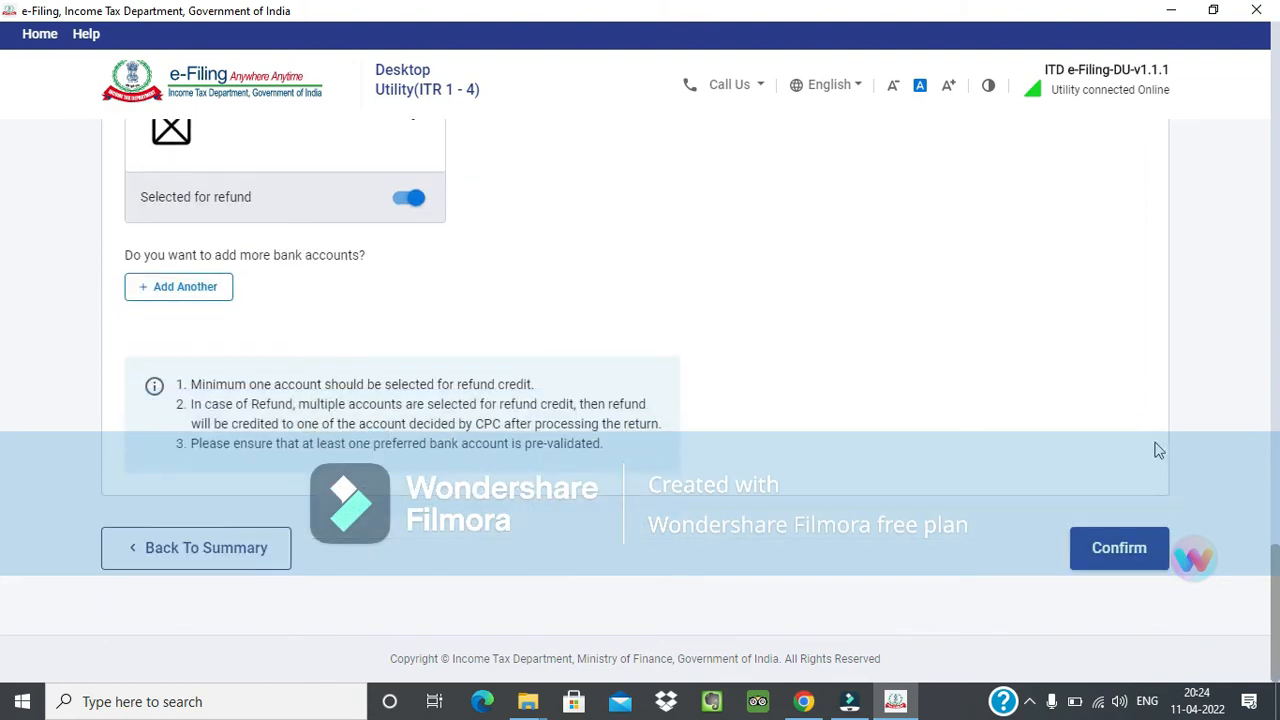
pyautogui.click(1115, 562)
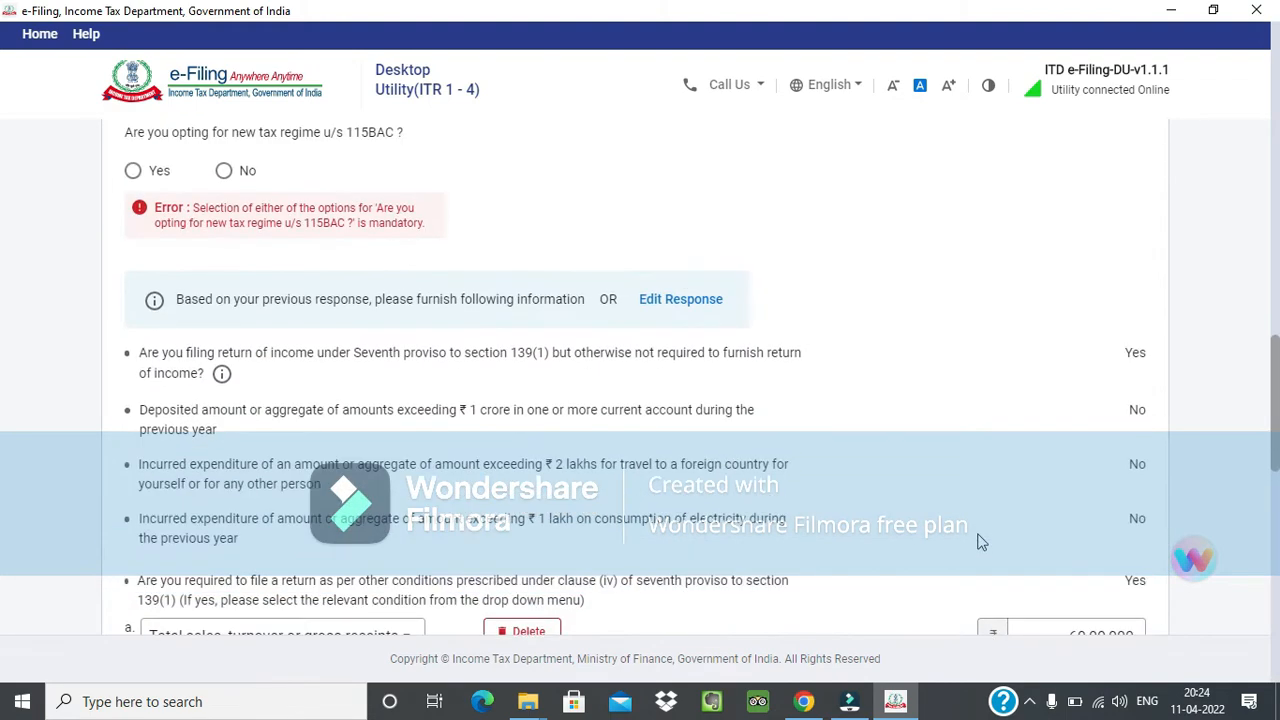
# Answer No to opting for the new tax regime u/s 115BAC and confirm the Personal Information section.
pyautogui.scroll(2, 212, 362)
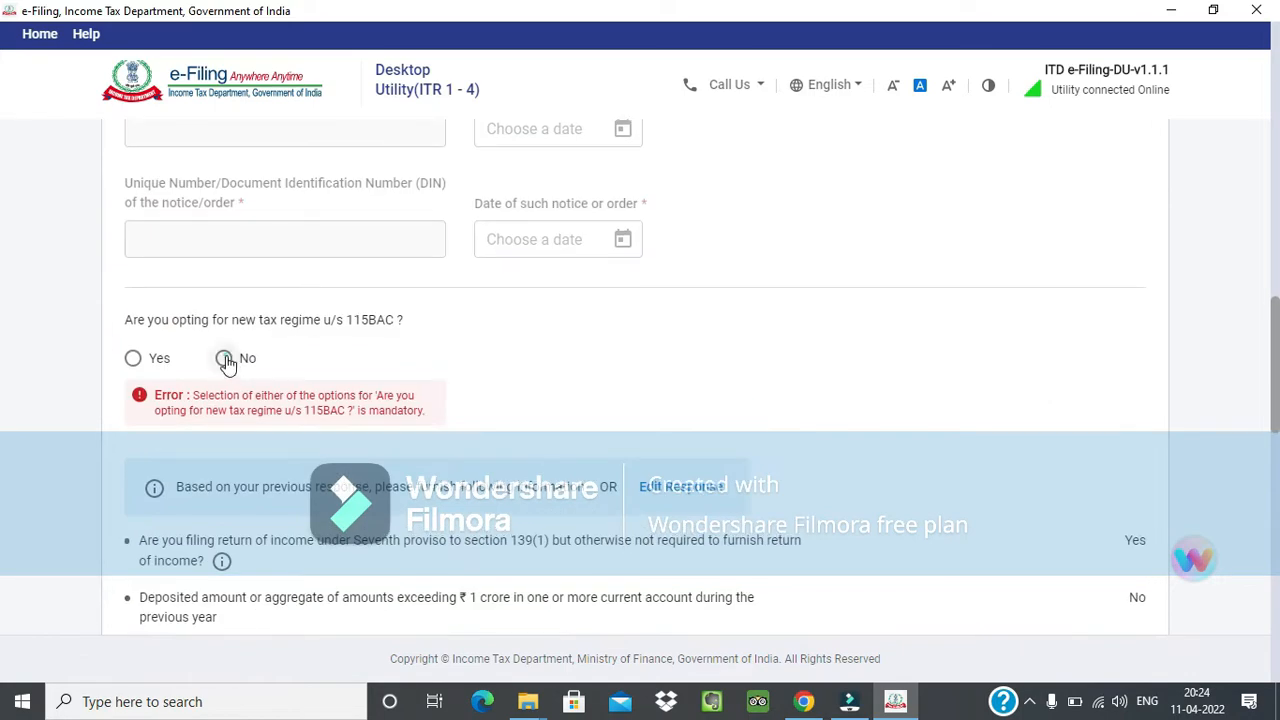
pyautogui.click(222, 358)
pyautogui.scroll(-5, 317, 412)
pyautogui.scroll(-10, 317, 415)
pyautogui.click(1109, 558)
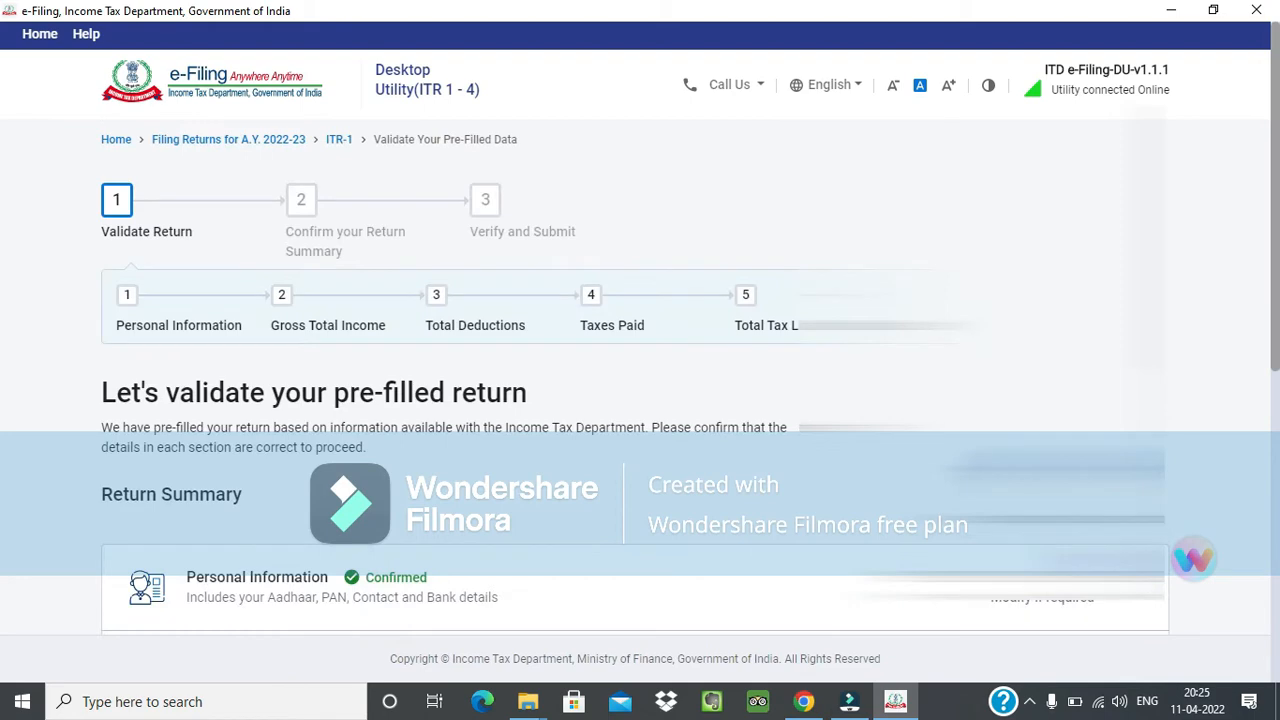
# Open the Gross Total Income section and answer No to claiming any other exemption from salary income.
pyautogui.scroll(-3, 787, 432)
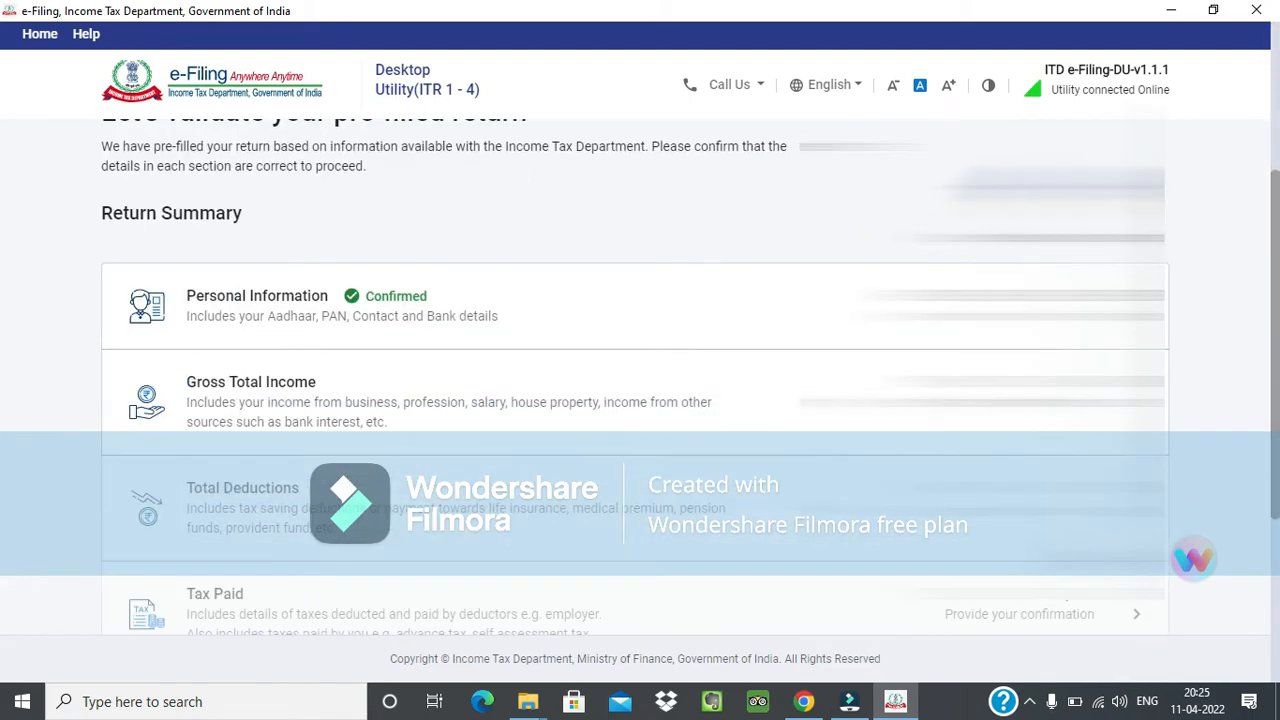
pyautogui.click(806, 422)
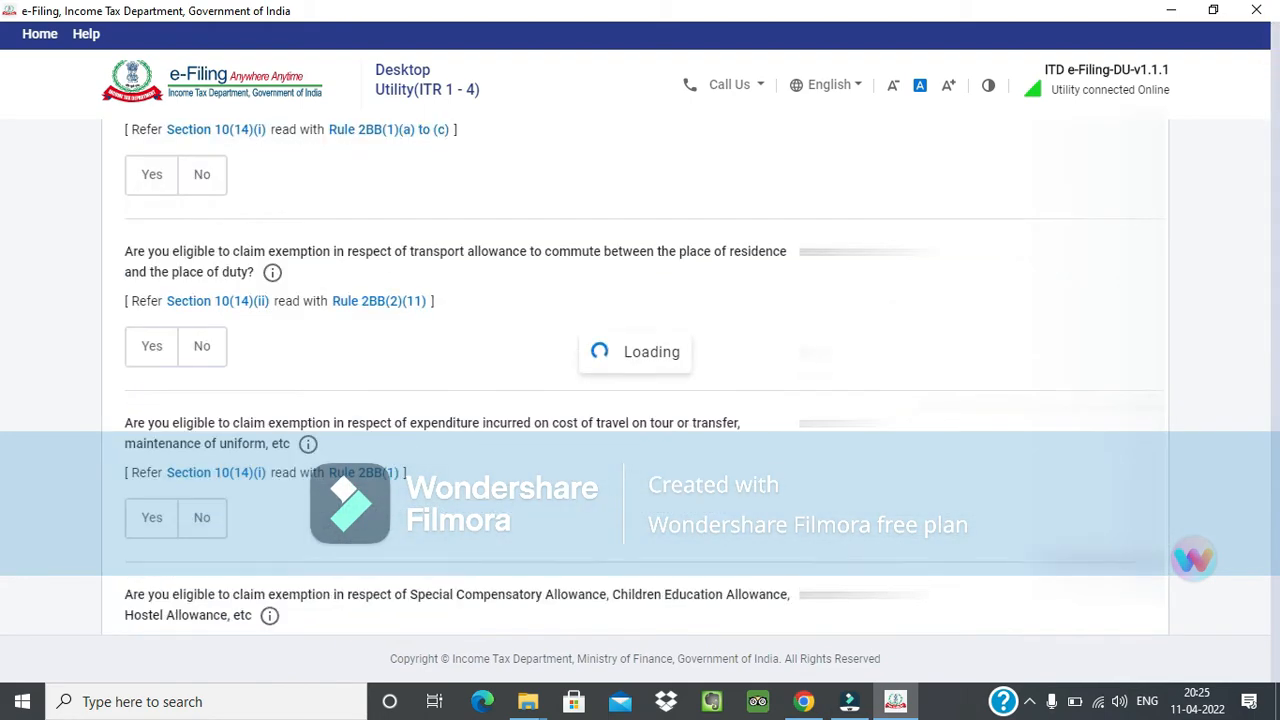
pyautogui.scroll(-3, 966, 400)
pyautogui.scroll(3, 966, 400)
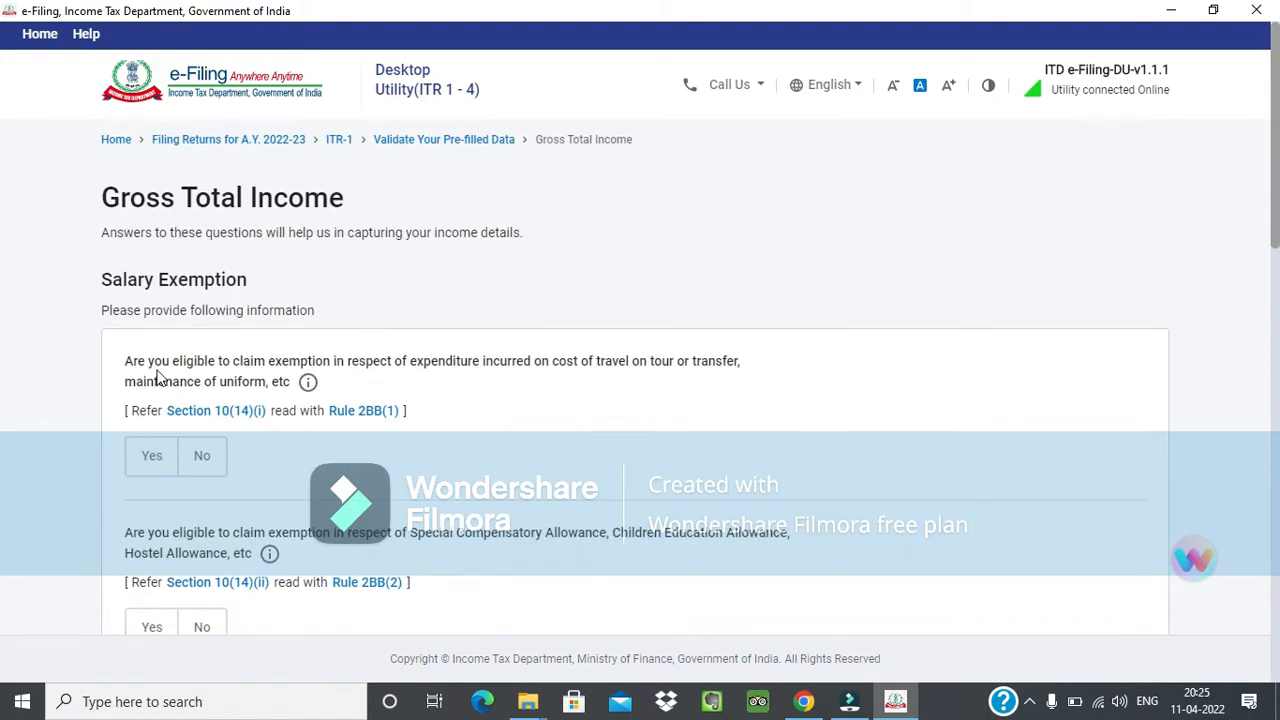
pyautogui.scroll(-4, 614, 371)
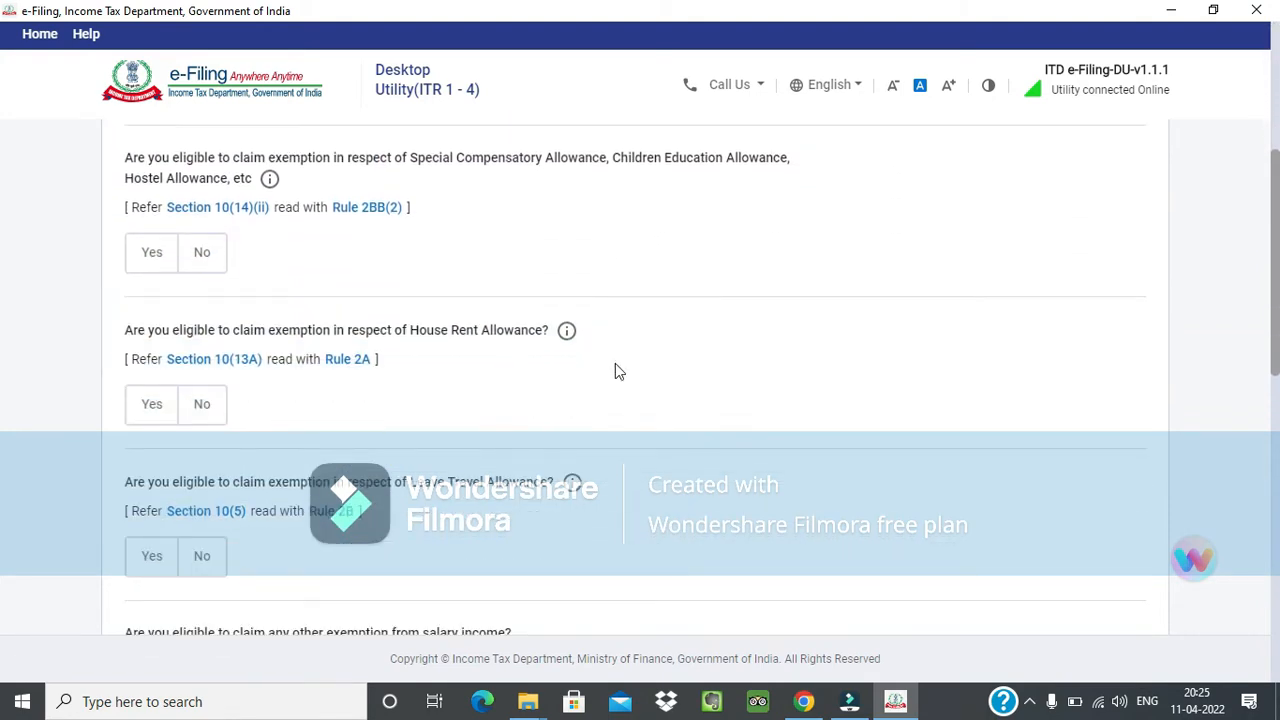
pyautogui.scroll(-2, 615, 371)
pyautogui.scroll(-2, 457, 352)
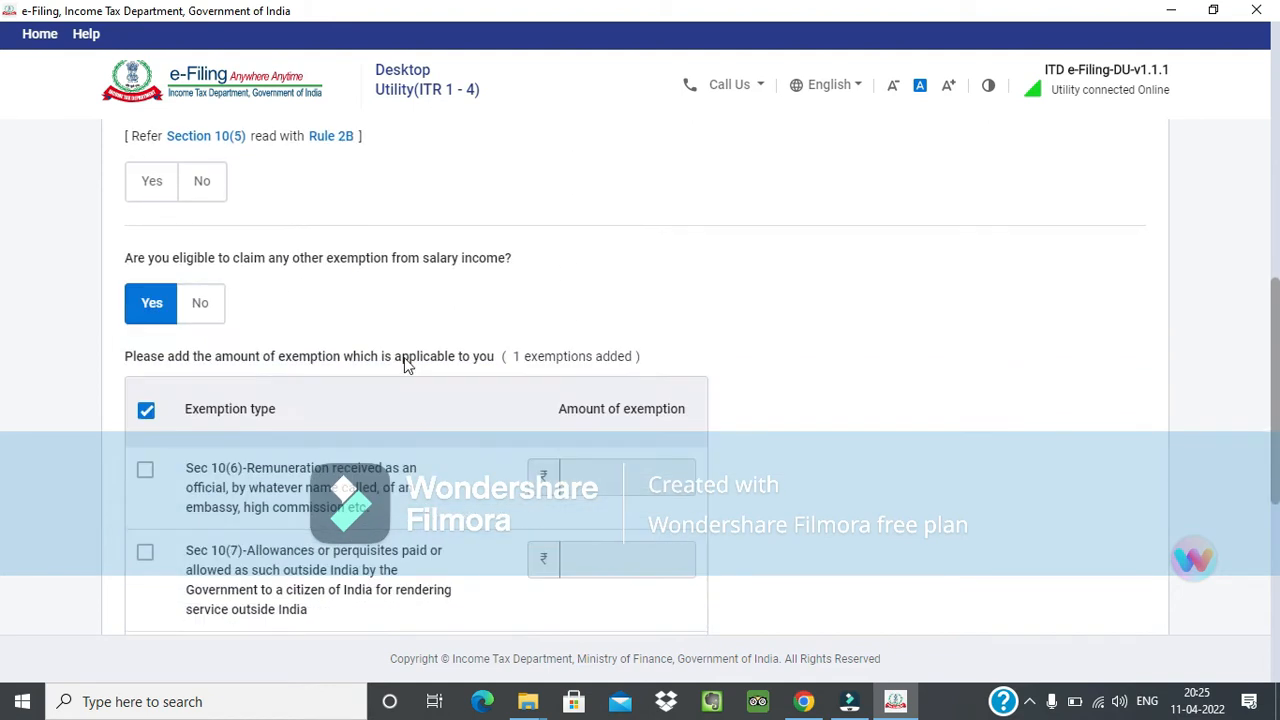
pyautogui.click(200, 305)
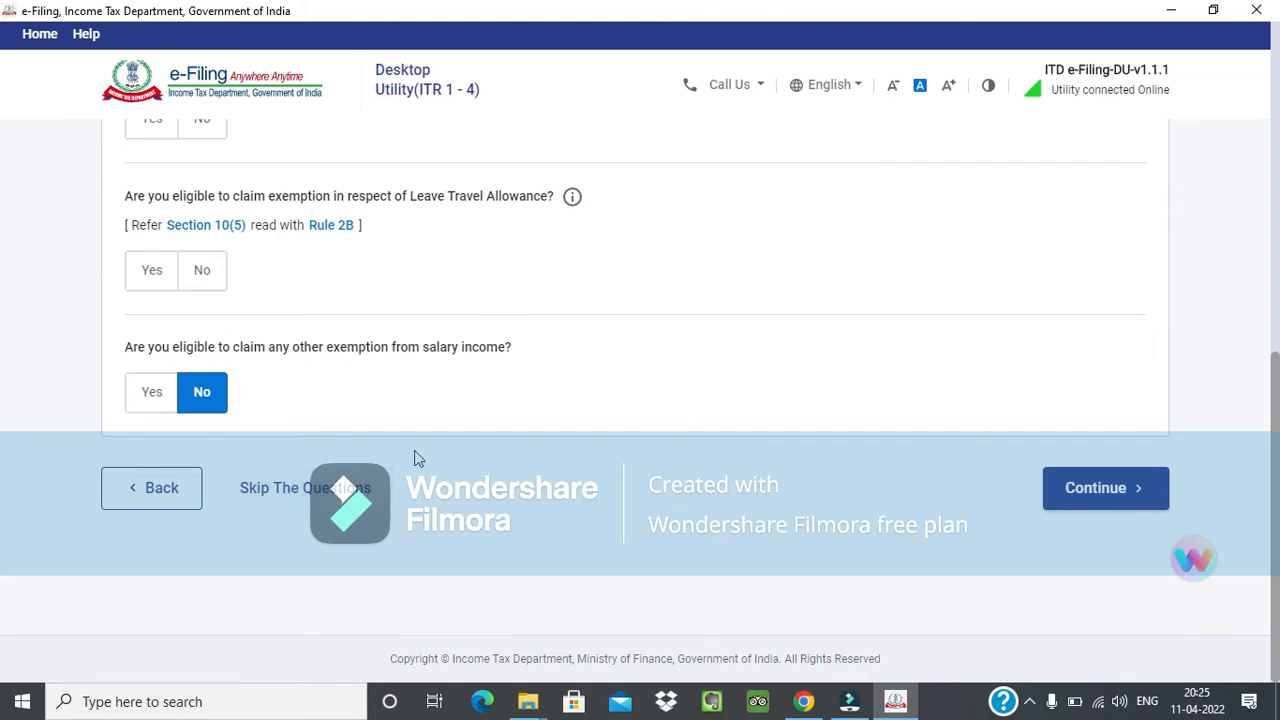
# Look over the remaining salary exemption questions and skip them to reach the income source details.
pyautogui.scroll(10, 420, 460)
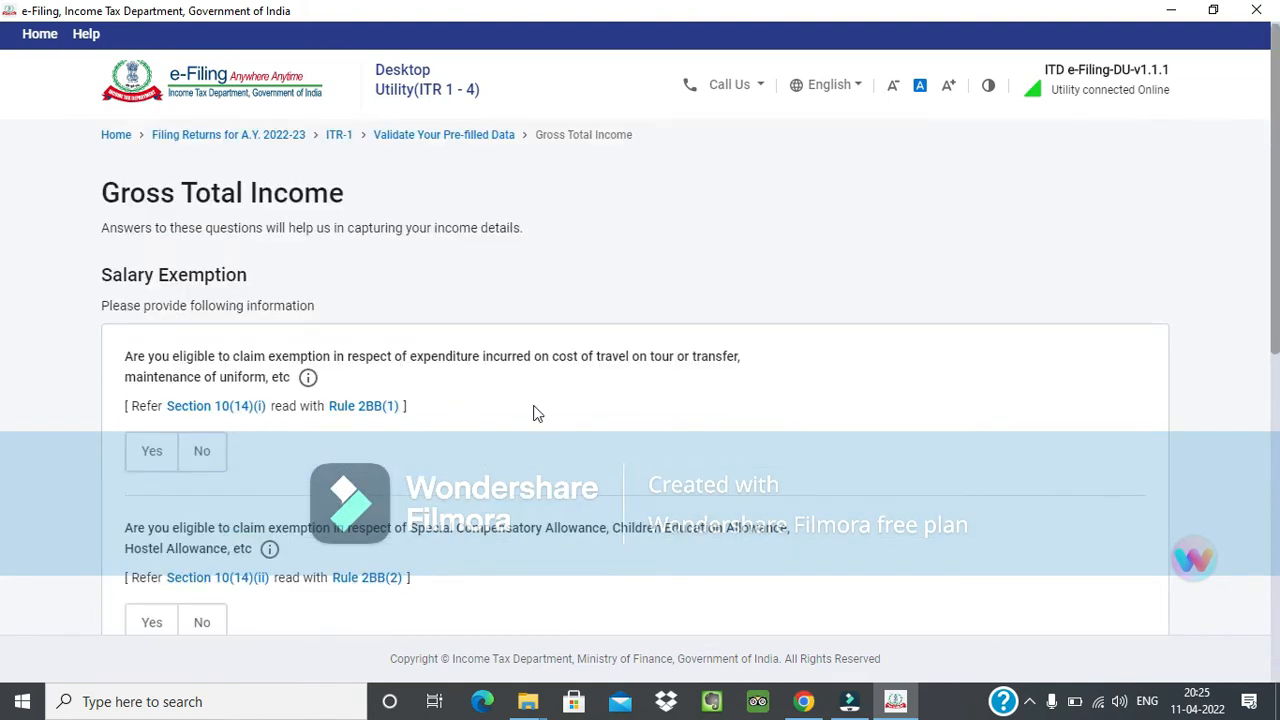
pyautogui.scroll(-1, 569, 434)
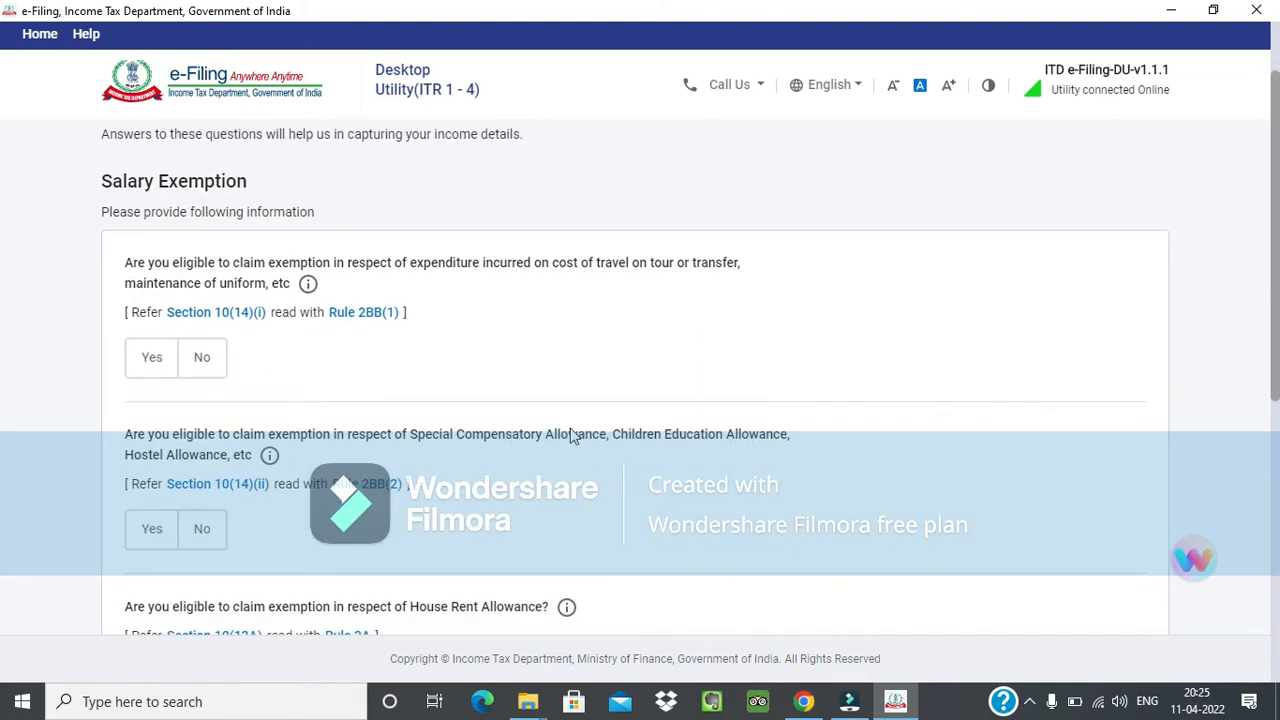
pyautogui.scroll(-1, 572, 435)
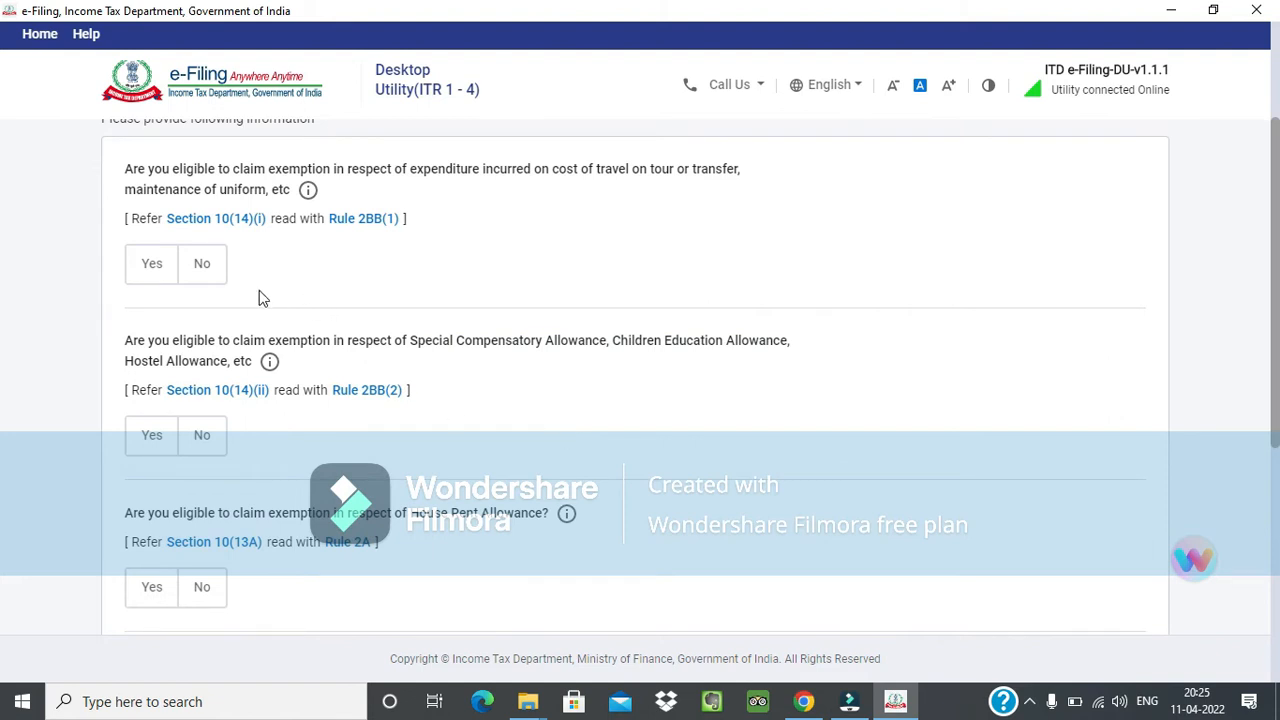
pyautogui.scroll(-4, 553, 435)
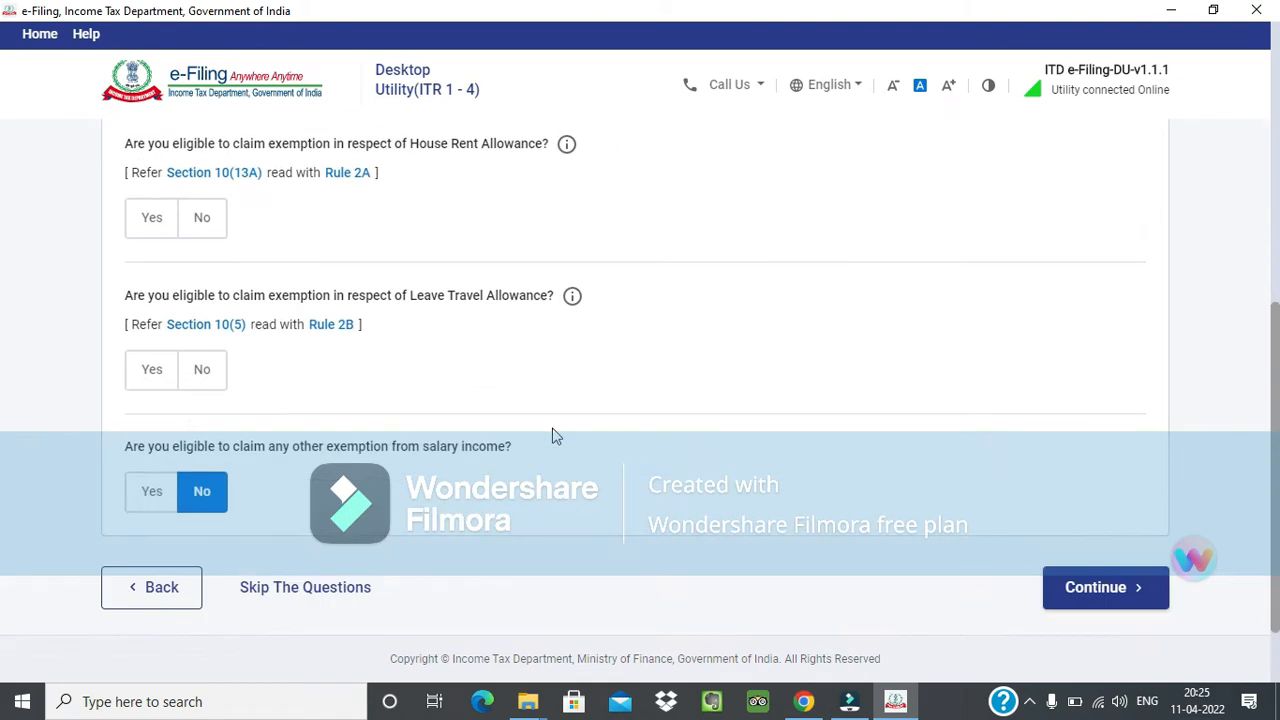
pyautogui.click(314, 583)
pyautogui.click(859, 450)
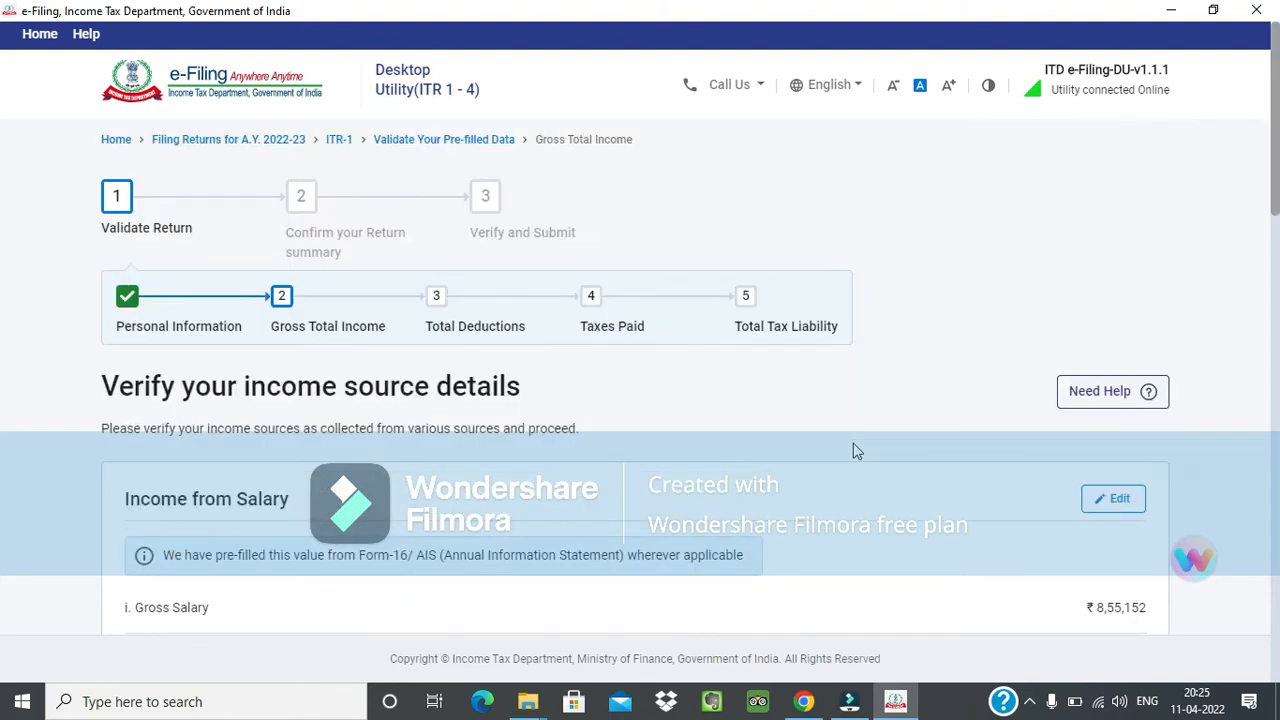
# Open Income from Salary for editing and set the salary as per section 17(1) to 10,00,000.
pyautogui.scroll(-2, 911, 466)
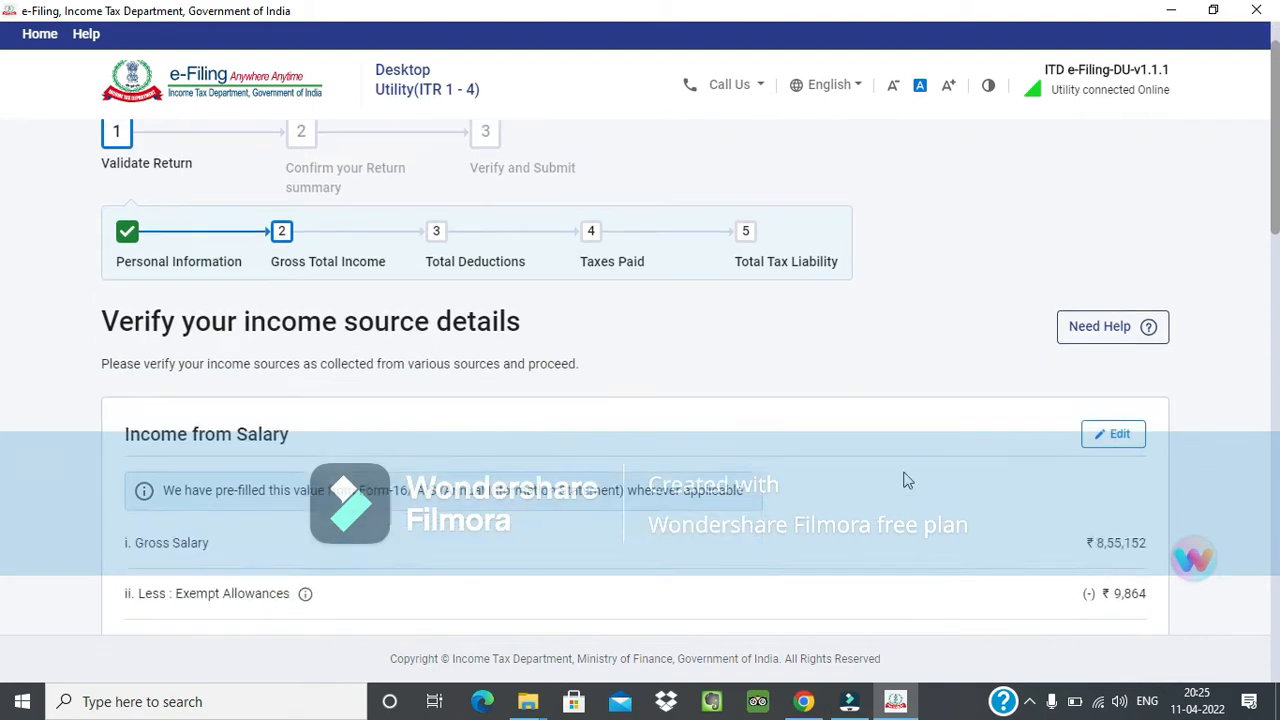
pyautogui.scroll(-2, 936, 380)
pyautogui.click(1115, 123)
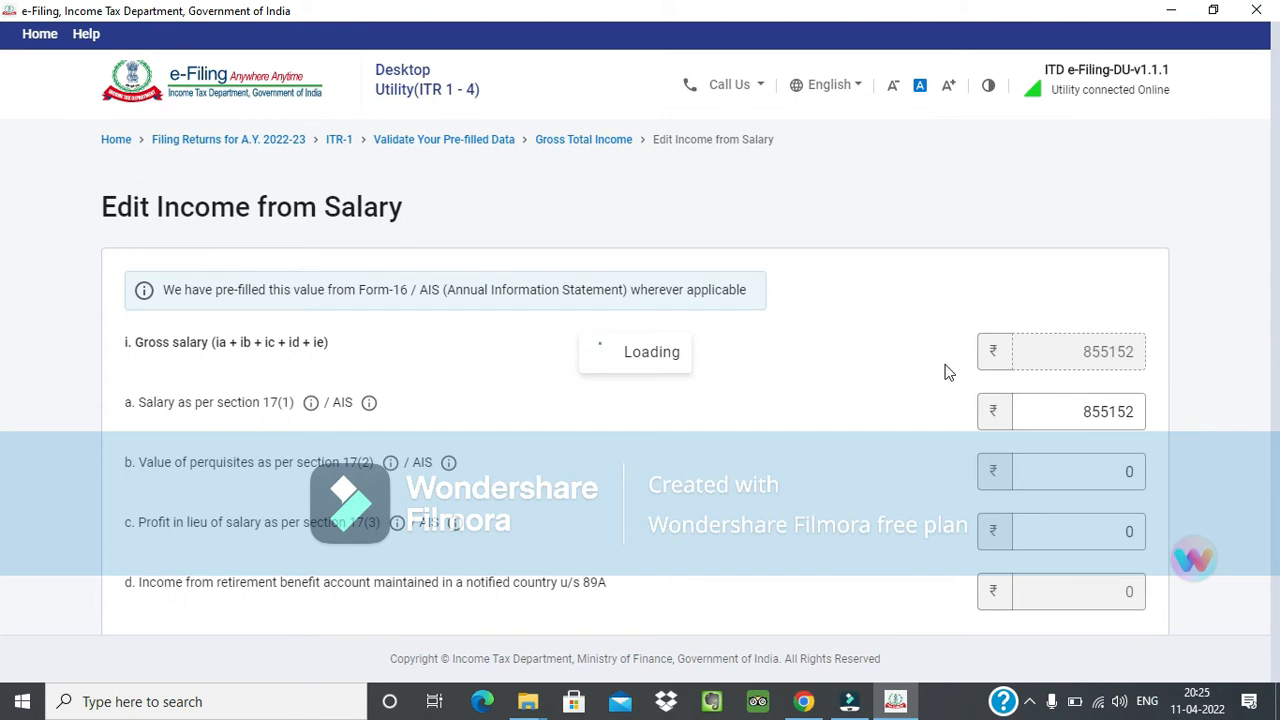
pyautogui.click(1045, 408)
pyautogui.click(1054, 408)
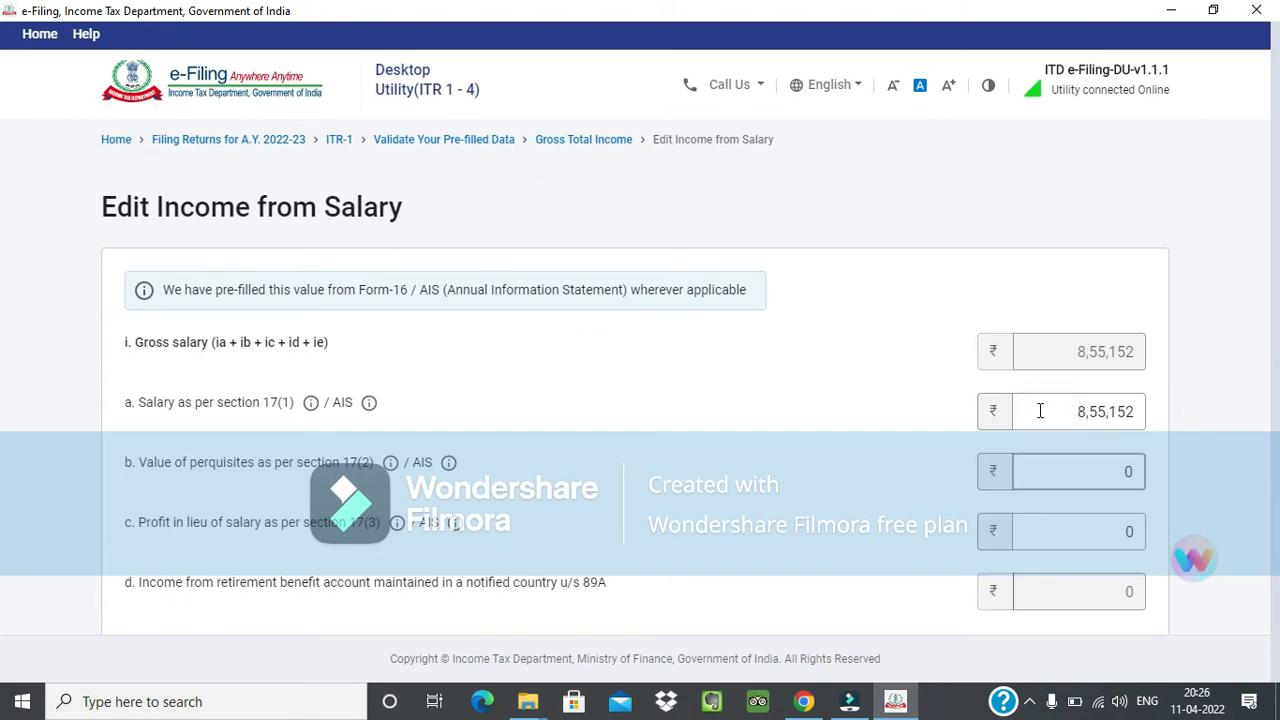
pyautogui.click(1051, 405)
pyautogui.click(1070, 410)
pyautogui.doubleClick(1060, 412)
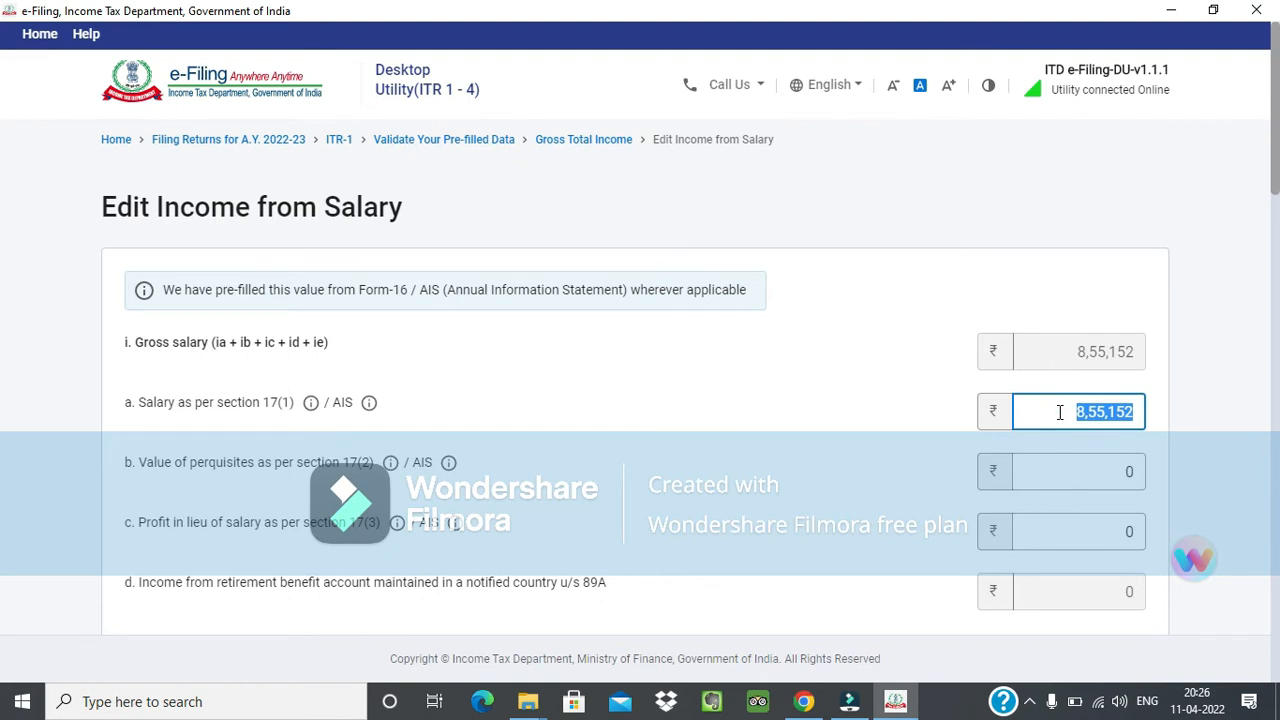
pyautogui.press('BackSpace')
pyautogui.write('000000')
pyautogui.click(955, 443)
# Review the gross salary components and view the AIS information for salary as per section 17(1).
pyautogui.scroll(-1, 615, 422)
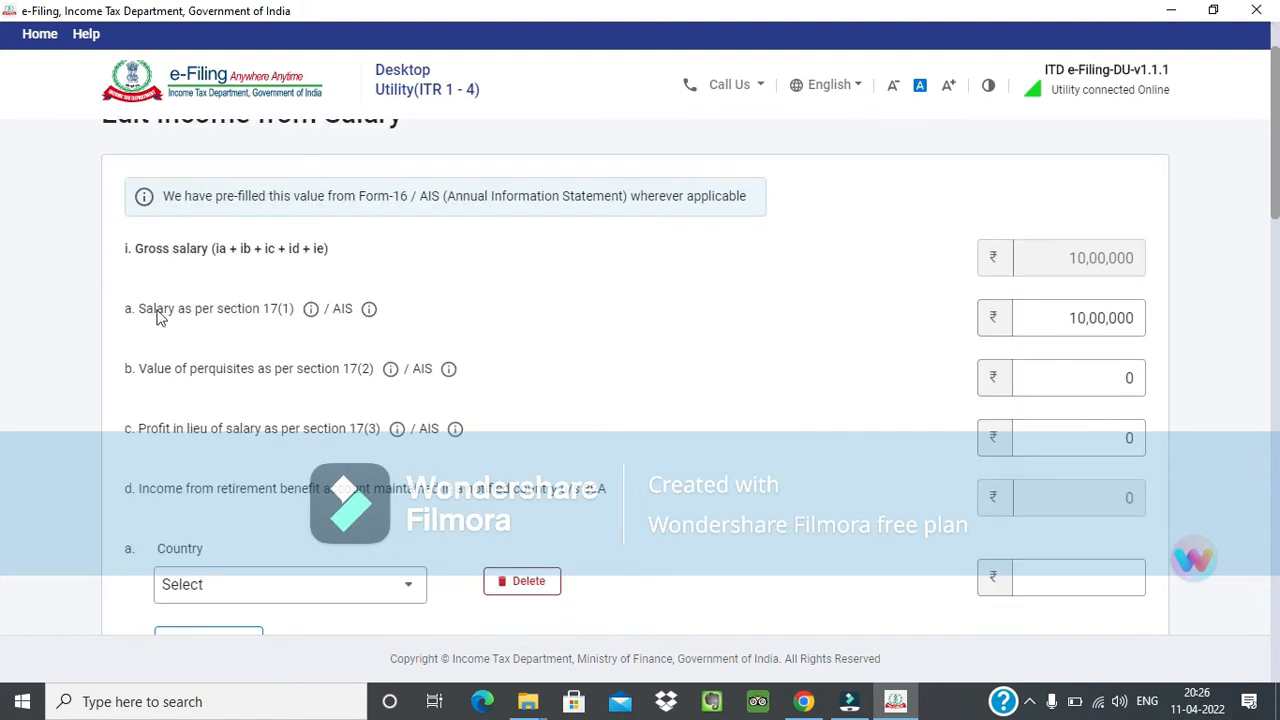
pyautogui.moveTo(148, 311); pyautogui.dragTo(214, 314)
pyautogui.moveTo(192, 358); pyautogui.dragTo(354, 437)
pyautogui.click(283, 459)
pyautogui.click(338, 310)
pyautogui.click(368, 310)
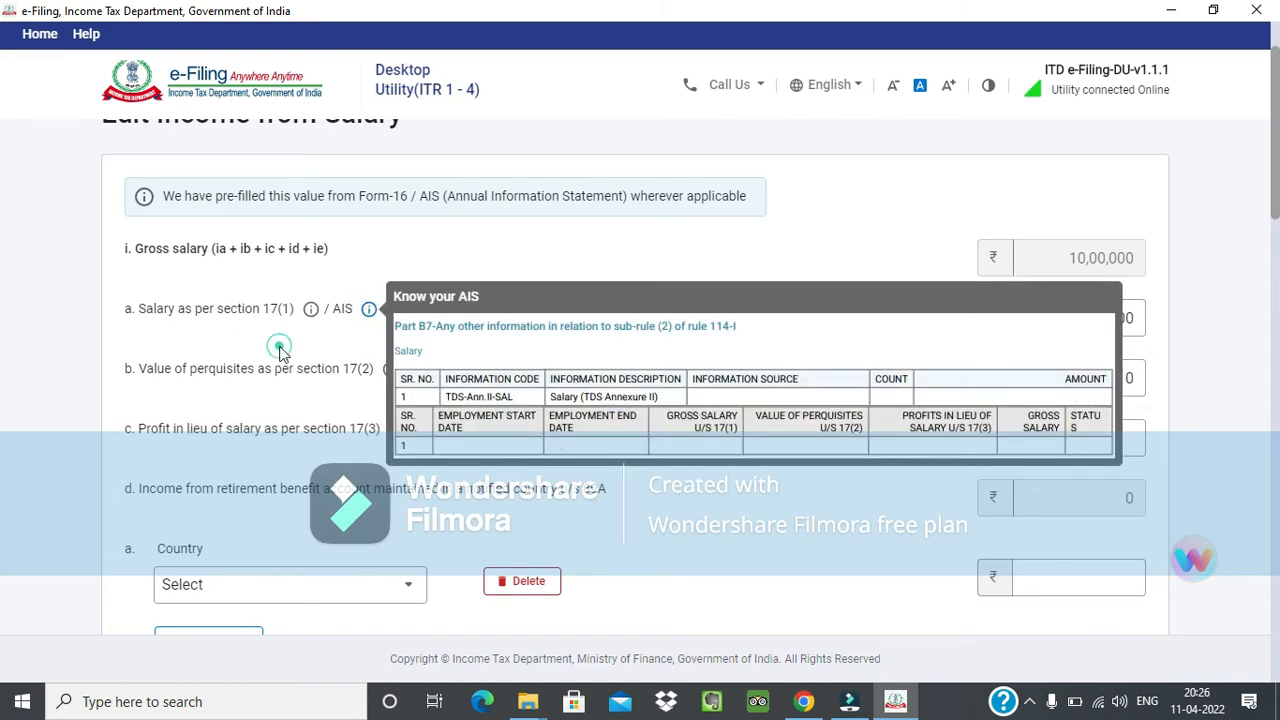
pyautogui.click(279, 347)
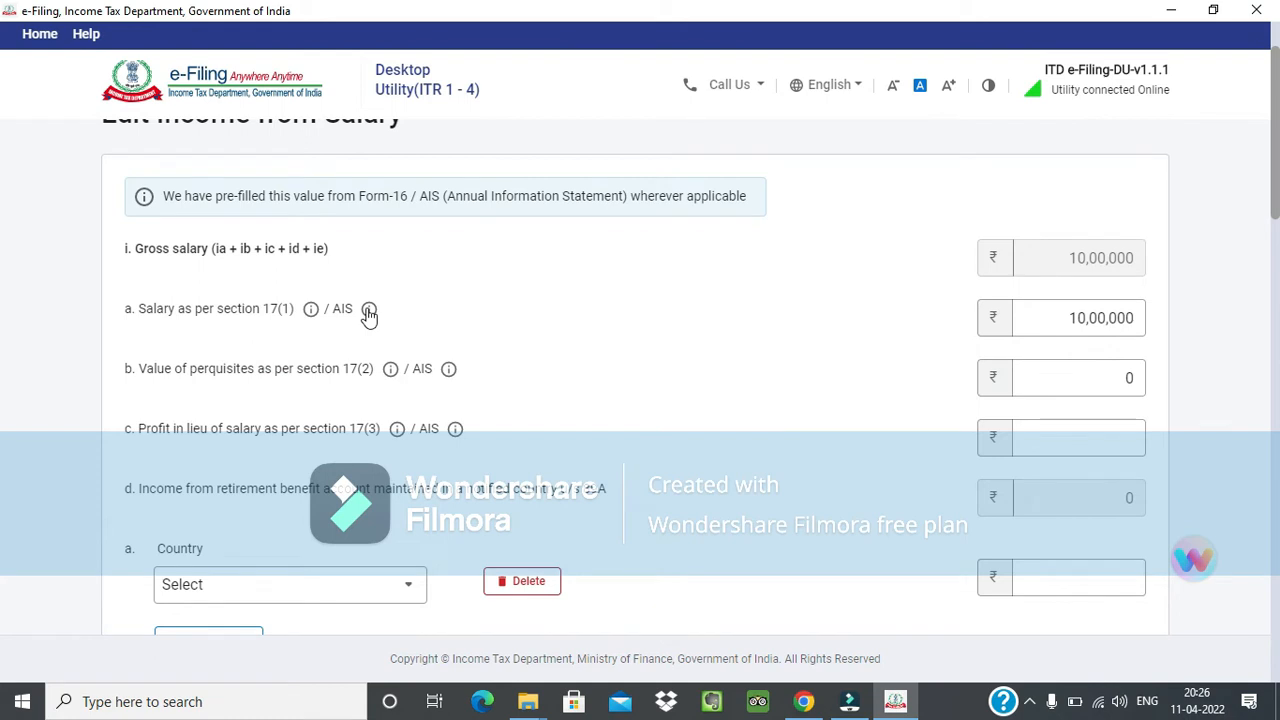
pyautogui.click(369, 311)
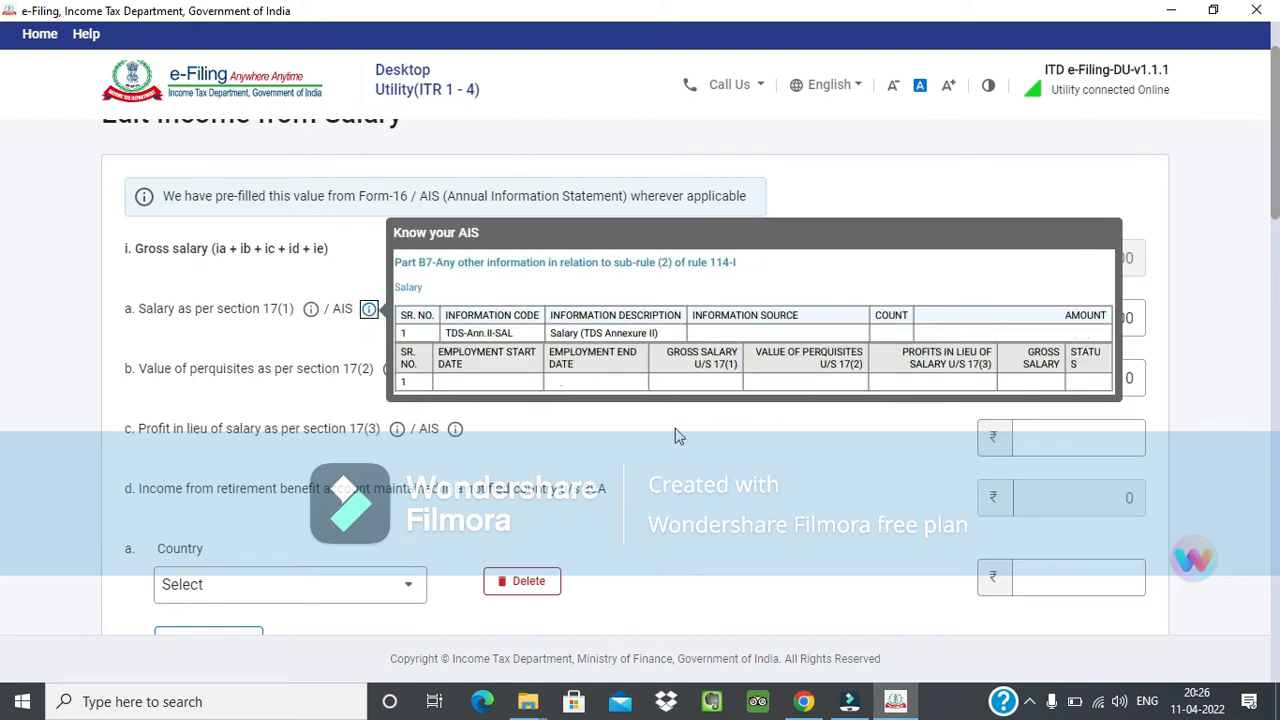
pyautogui.click(627, 455)
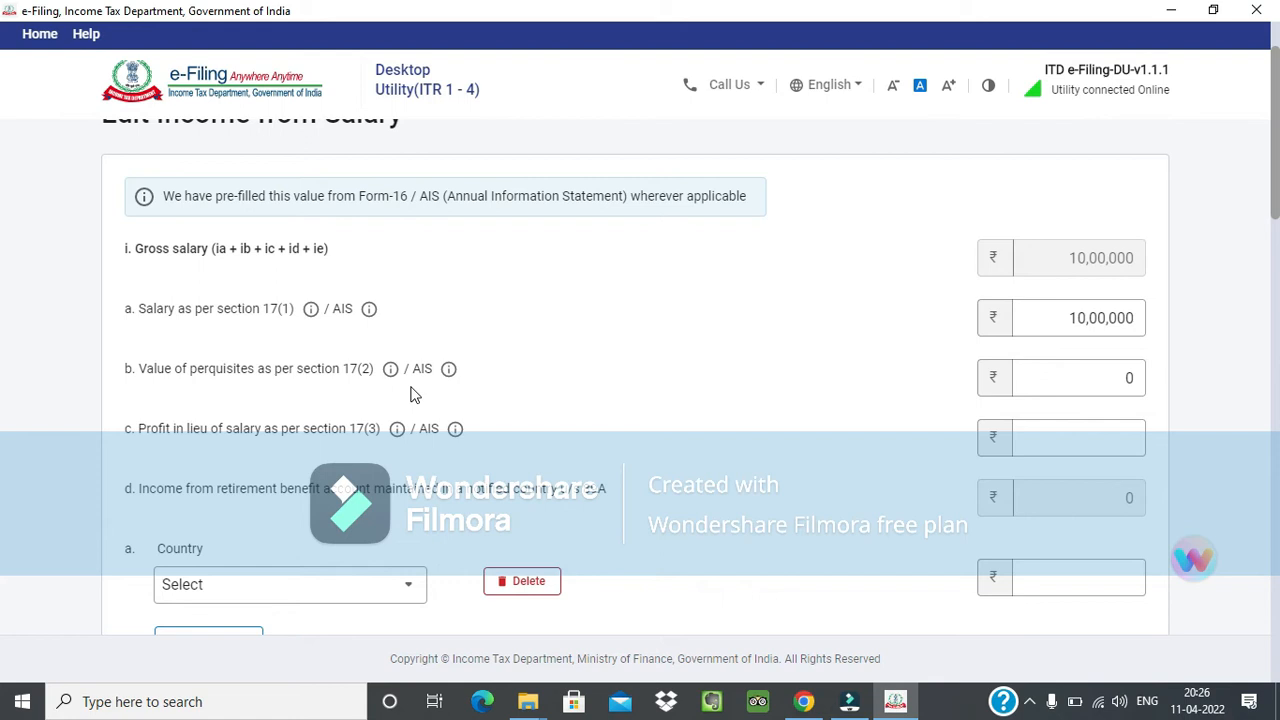
# Examine the entry for income from a retirement benefit account maintained in a notified country u/s 89A.
pyautogui.scroll(-3, 560, 402)
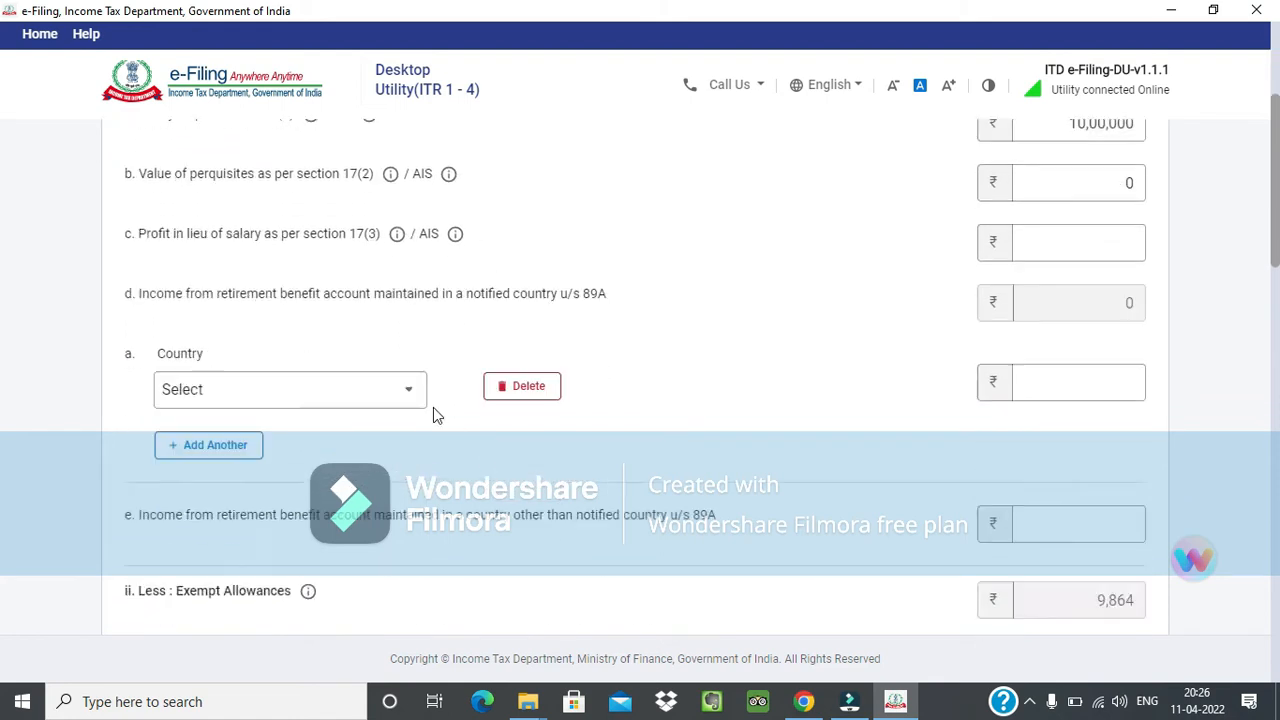
pyautogui.moveTo(124, 207); pyautogui.dragTo(589, 223)
pyautogui.click(616, 294)
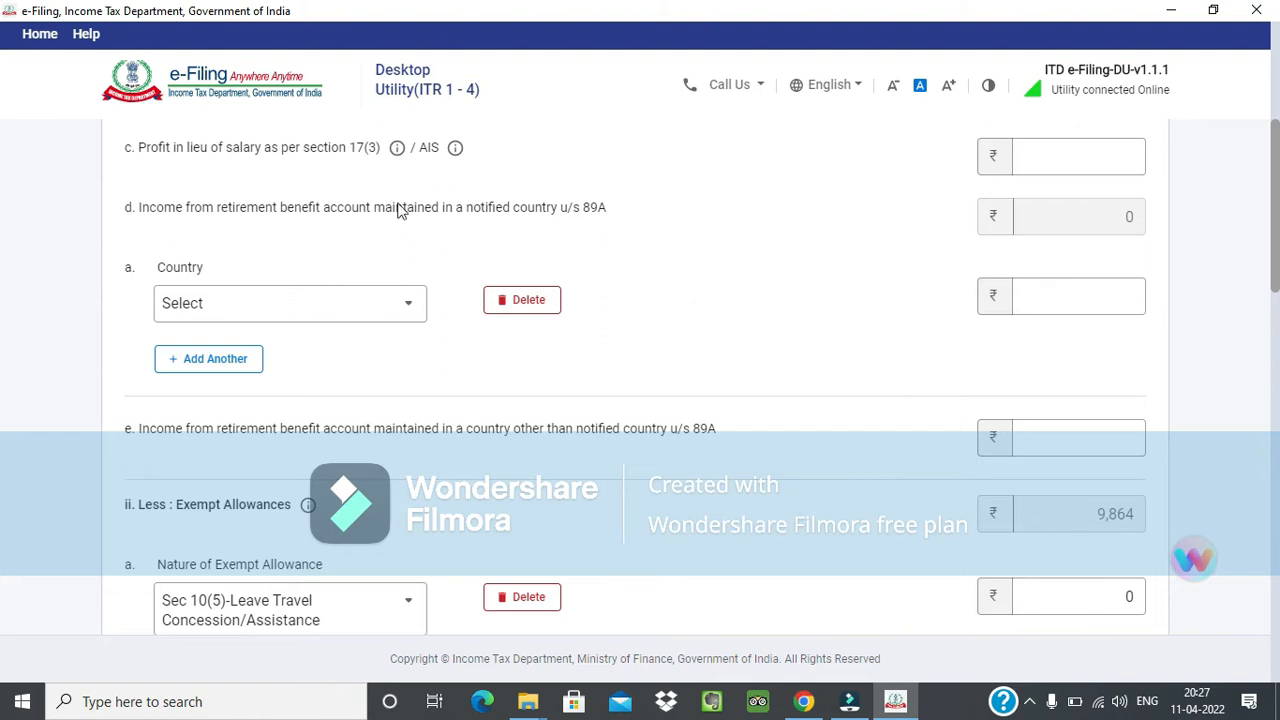
# Choose United States of America as the country for the notified-country retirement benefit account income u/s 89A.
pyautogui.click(468, 204)
pyautogui.moveTo(506, 204); pyautogui.dragTo(574, 212)
pyautogui.click(600, 214)
pyautogui.click(414, 313)
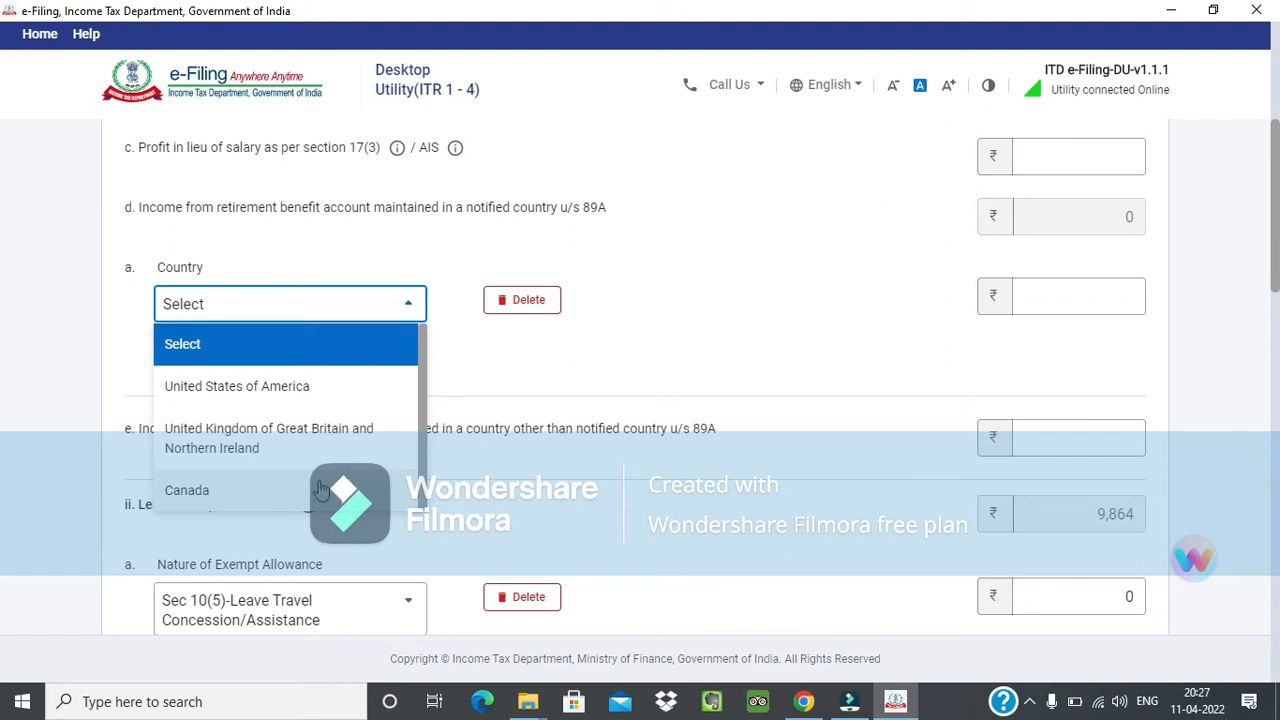
pyautogui.click(325, 392)
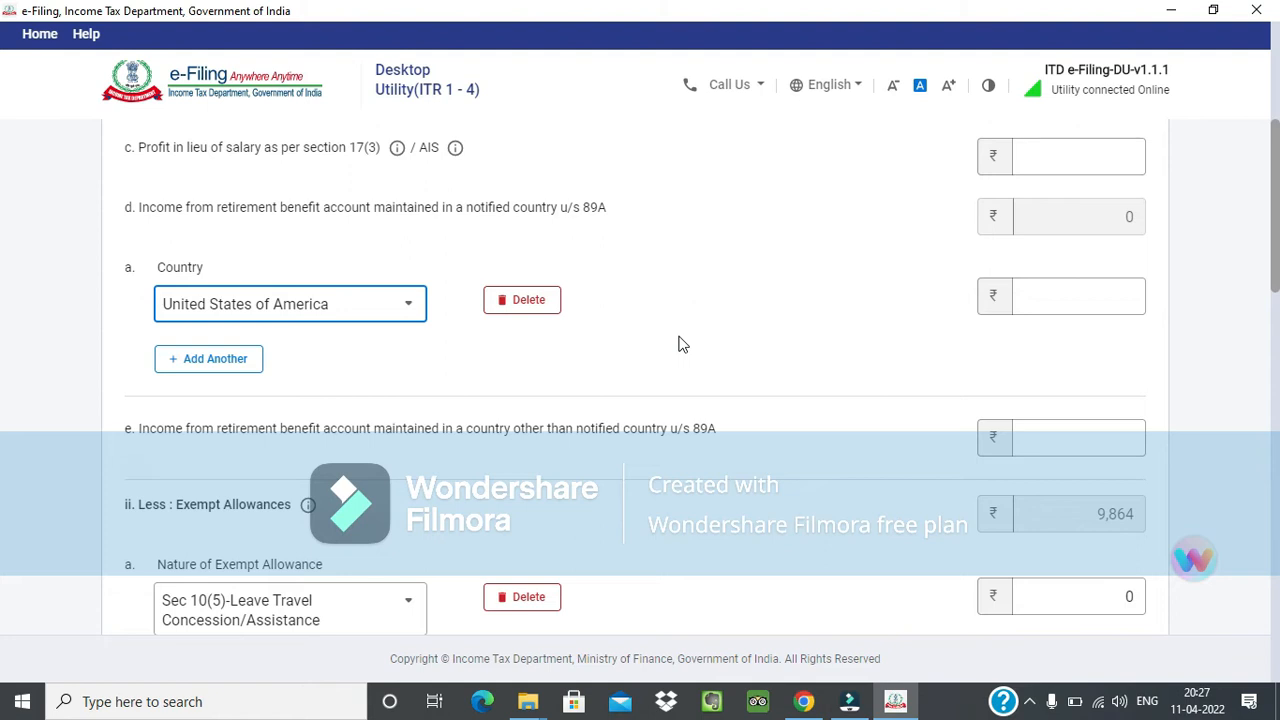
pyautogui.click(628, 293)
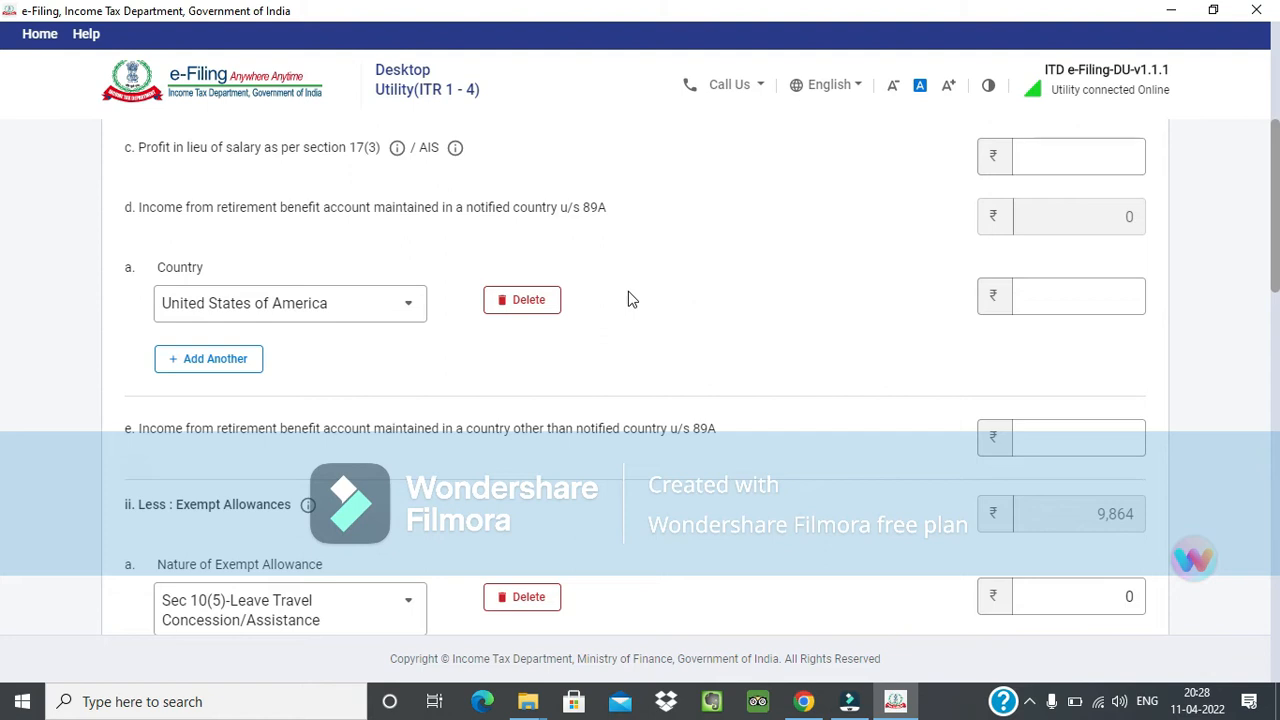
# Enter 1,00,000 as the retirement benefit account income for the United States of America.
pyautogui.scroll(3, 651, 363)
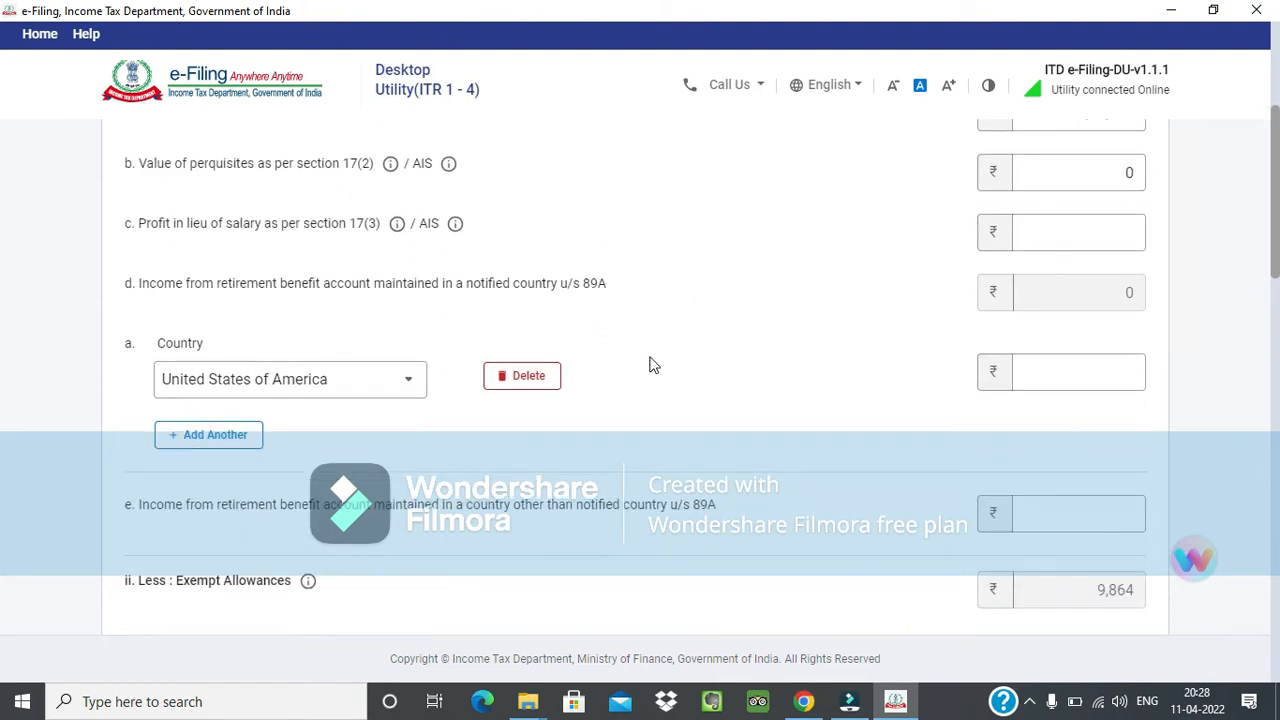
pyautogui.scroll(-1, 1000, 380)
pyautogui.click(1125, 389)
pyautogui.write('100000')
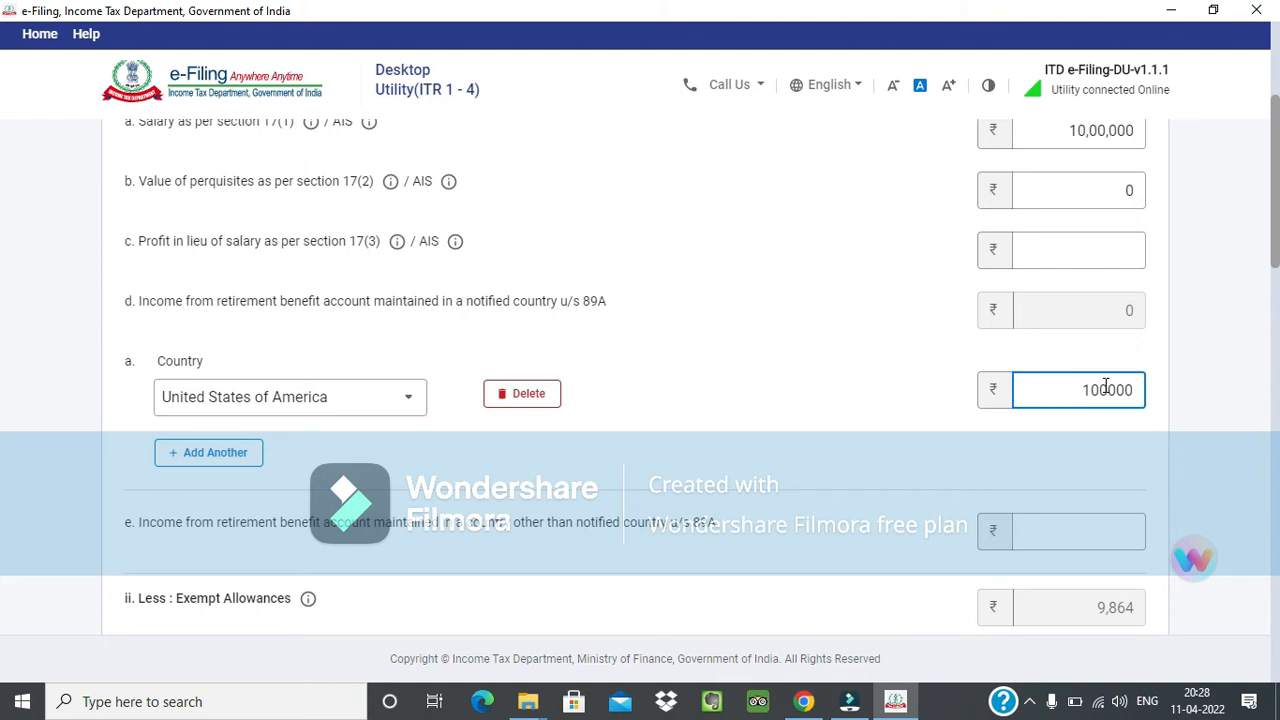
pyautogui.press('Tab')
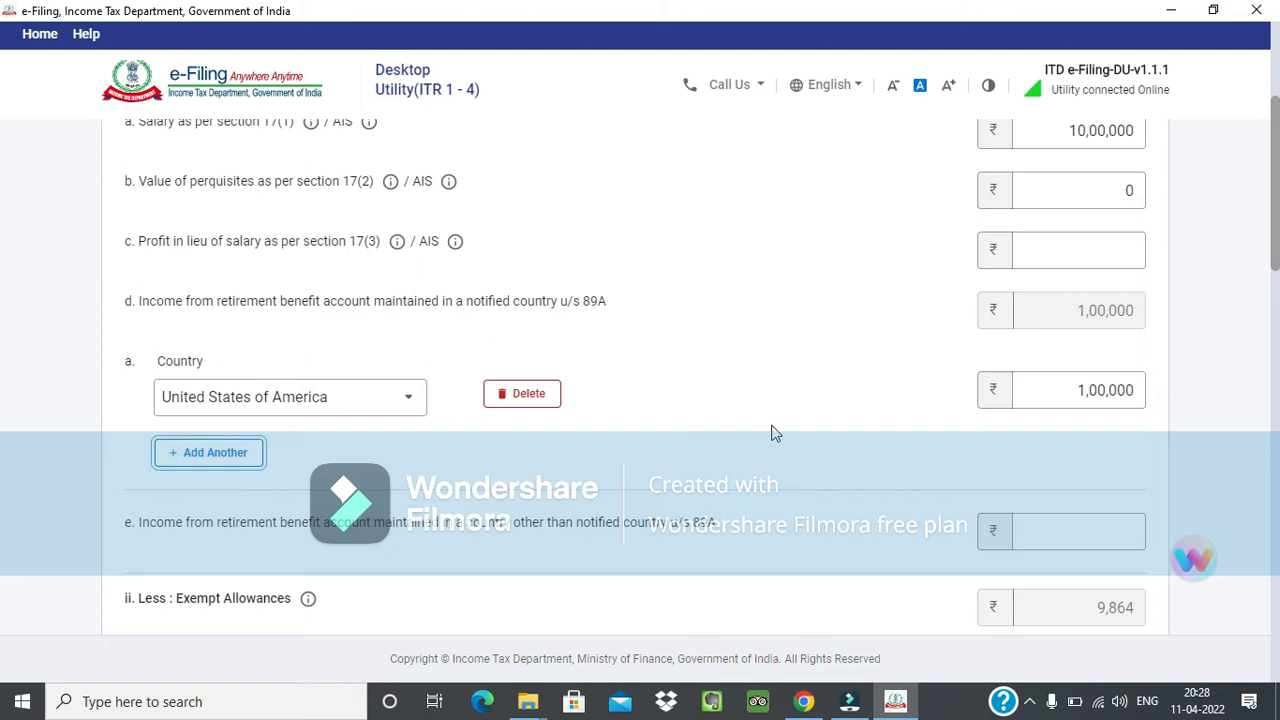
# Set the income from a retirement benefit account in a country other than a notified country u/s 89A to 2,00,000.
pyautogui.scroll(-1, 900, 409)
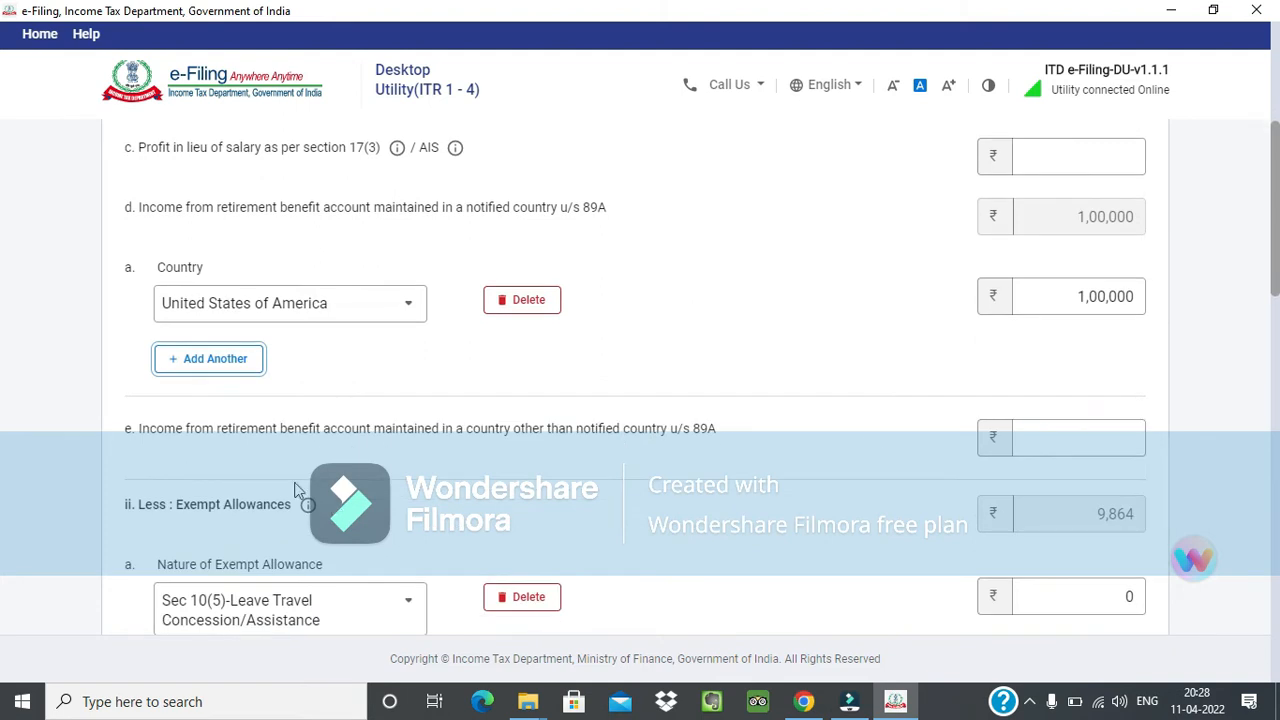
pyautogui.click(158, 436)
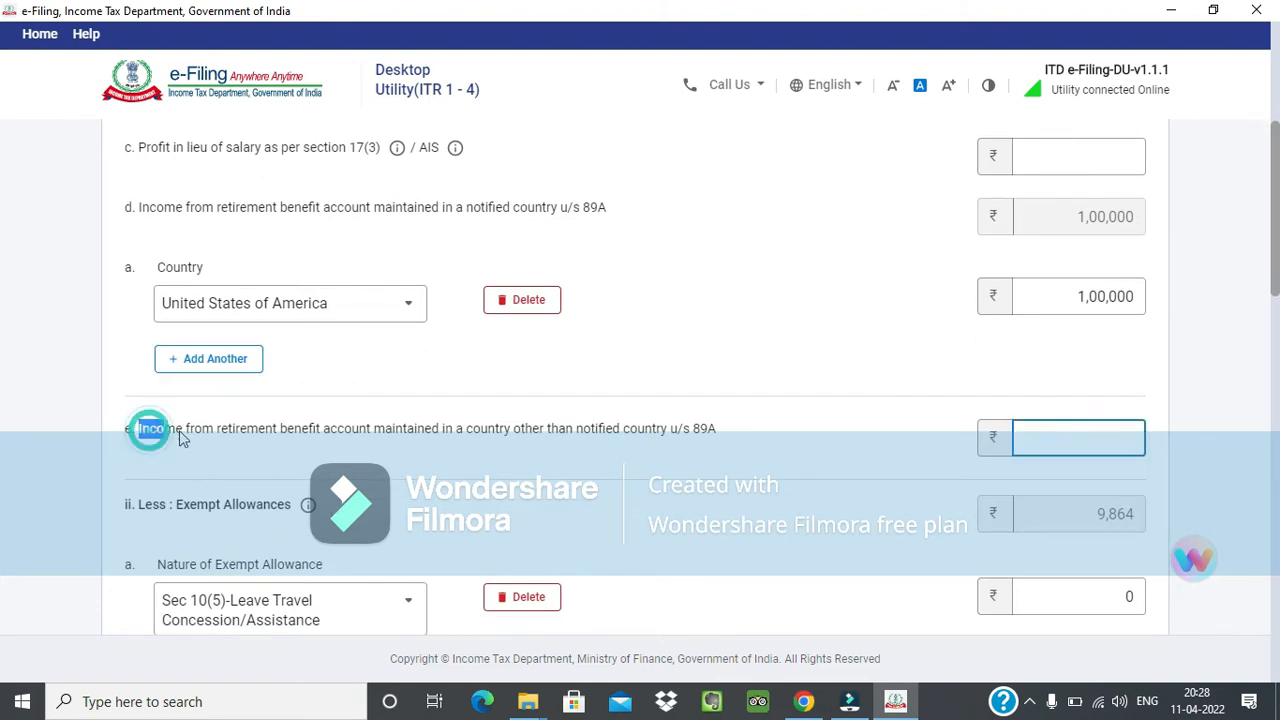
pyautogui.moveTo(181, 438); pyautogui.dragTo(189, 438)
pyautogui.click(230, 434)
pyautogui.click(148, 207)
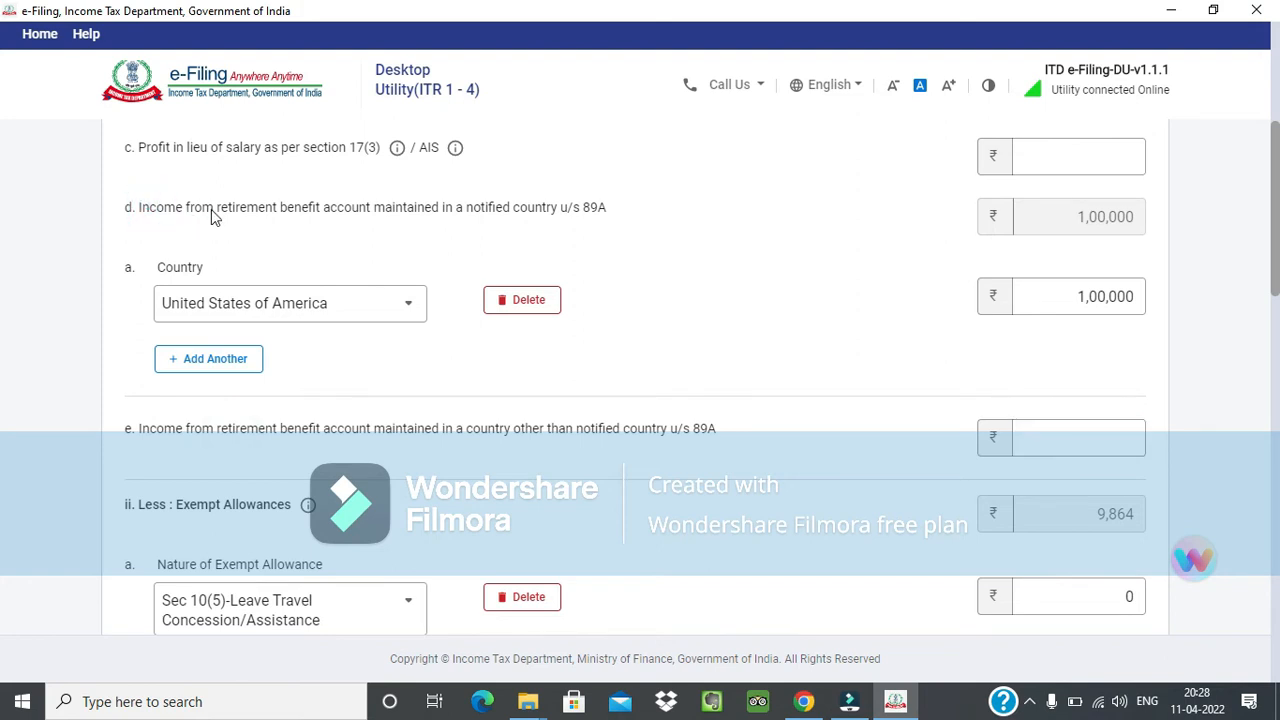
pyautogui.click(211, 210)
pyautogui.click(401, 206)
pyautogui.moveTo(378, 214); pyautogui.dragTo(598, 220)
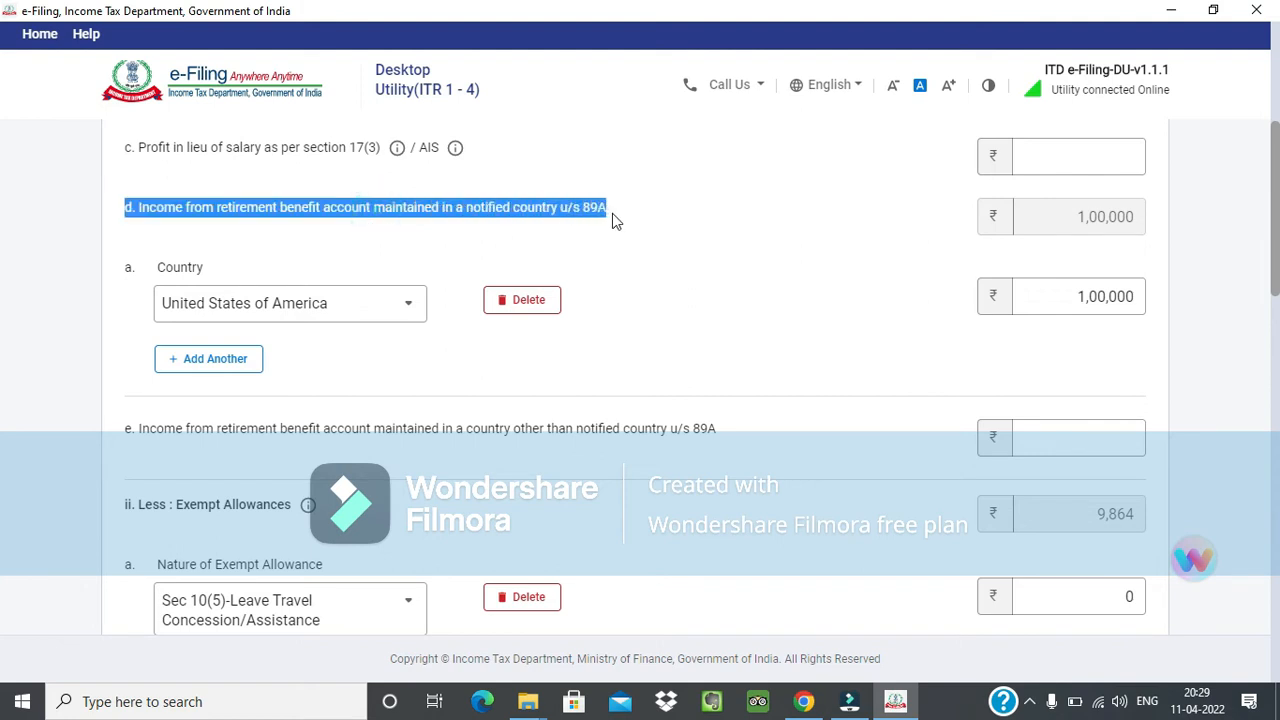
pyautogui.click(636, 286)
pyautogui.click(432, 432)
pyautogui.moveTo(424, 424); pyautogui.dragTo(566, 423)
pyautogui.click(1095, 436)
pyautogui.write('200000')
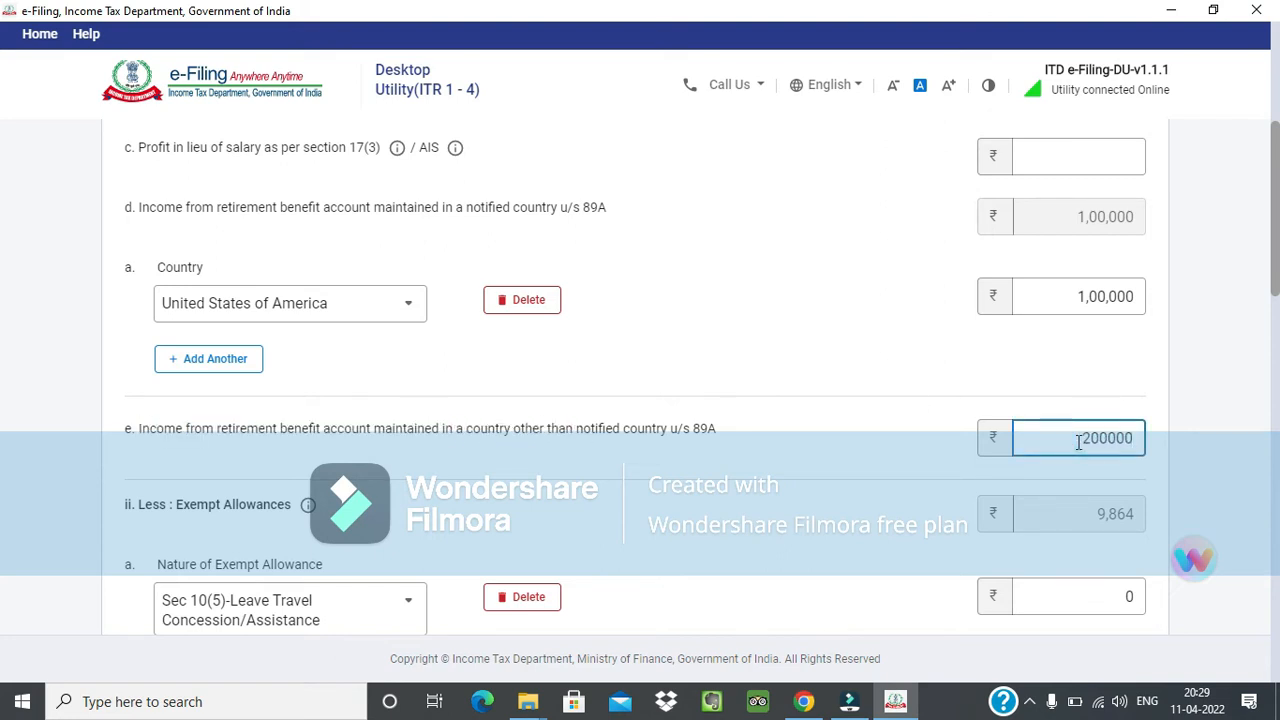
# Delete the Sec 10(5) leave travel concession and Sec 10(10) death-cum-retirement gratuity entries from the exempt allowances.
pyautogui.scroll(-2, 609, 566)
pyautogui.click(508, 416)
pyautogui.click(800, 437)
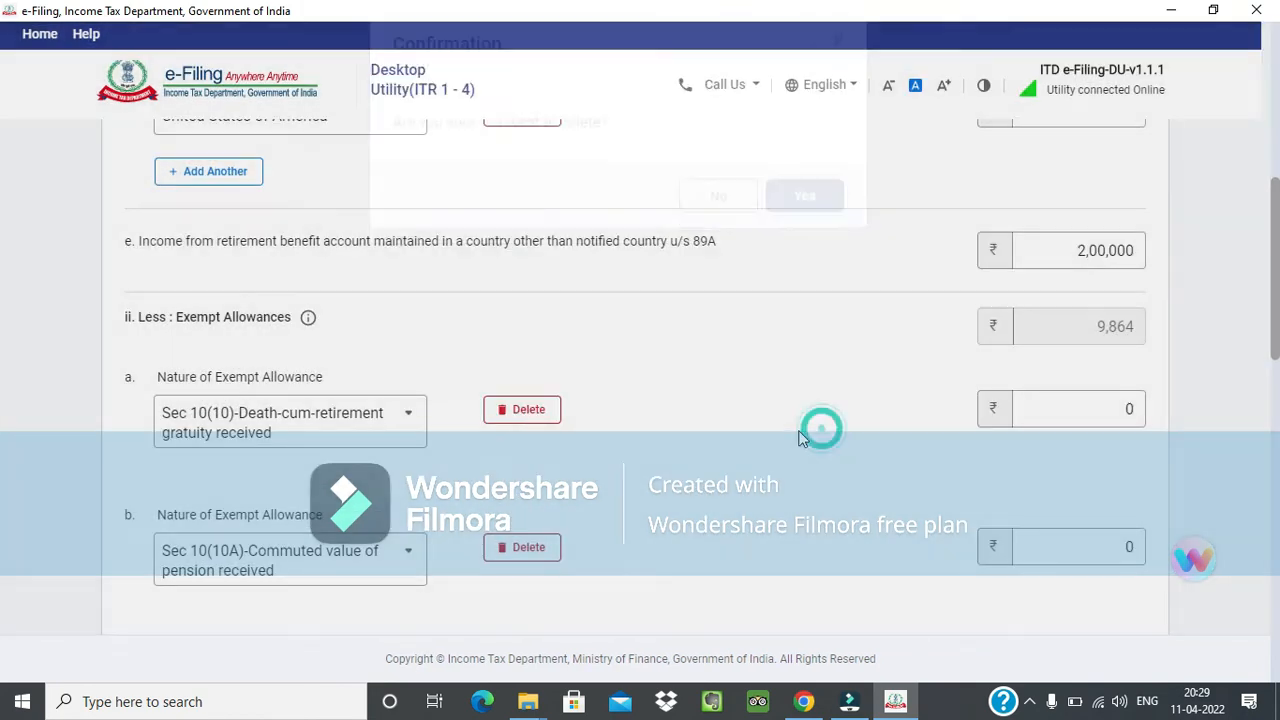
pyautogui.click(362, 430)
pyautogui.moveTo(424, 258); pyautogui.dragTo(403, 387)
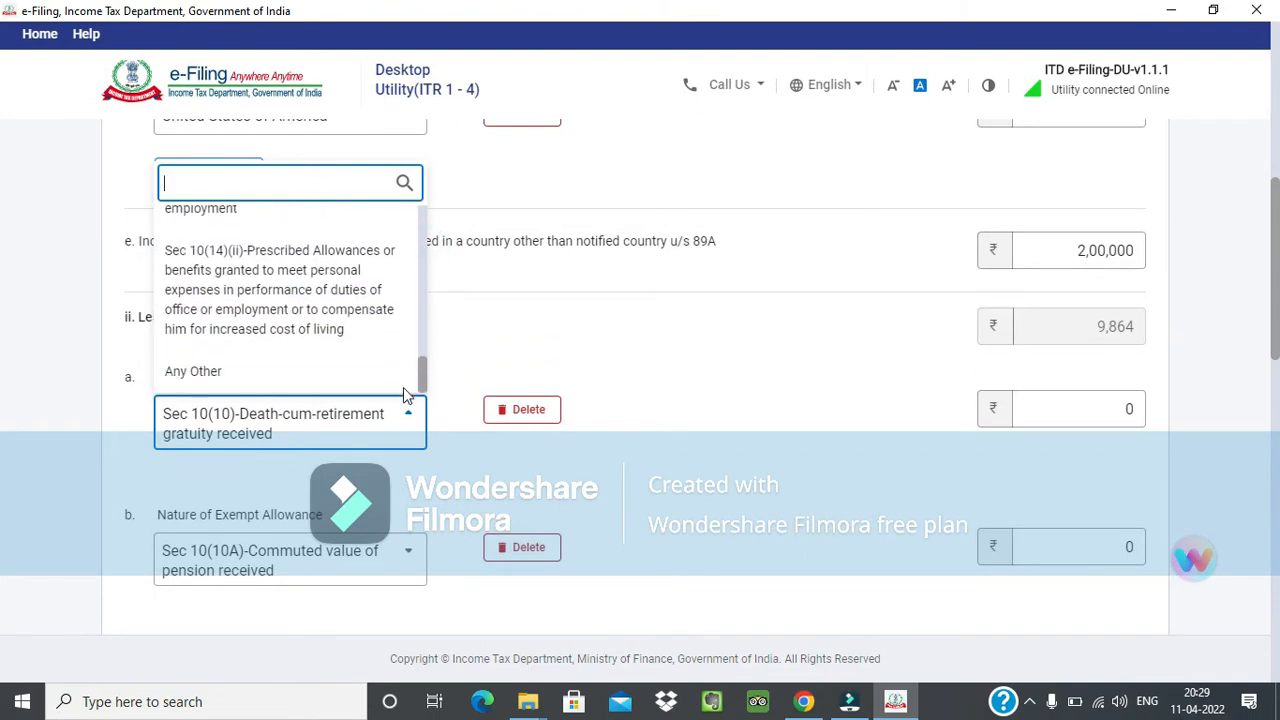
pyautogui.click(507, 425)
pyautogui.click(793, 438)
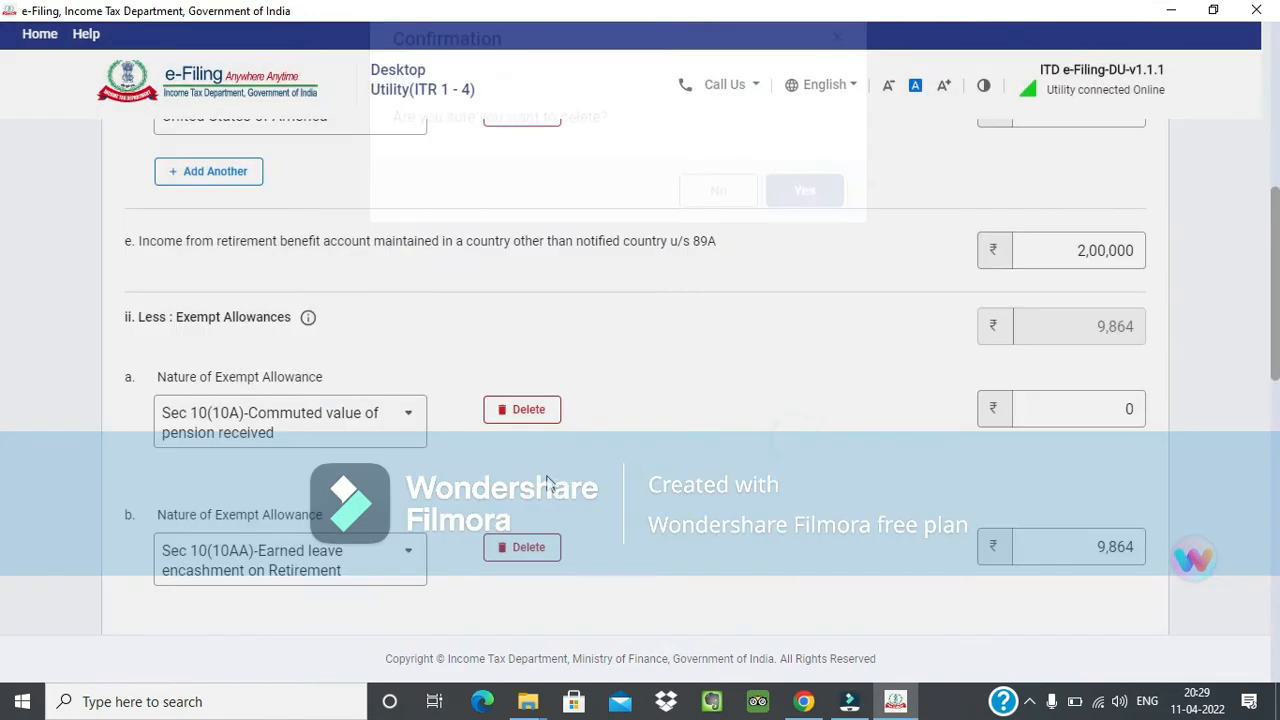
# Delete the remaining exempt allowance entries for Sec 10(10A), Sec 10(10AA) and Sec 10(13A).
pyautogui.scroll(-1, 540, 470)
pyautogui.click(520, 315)
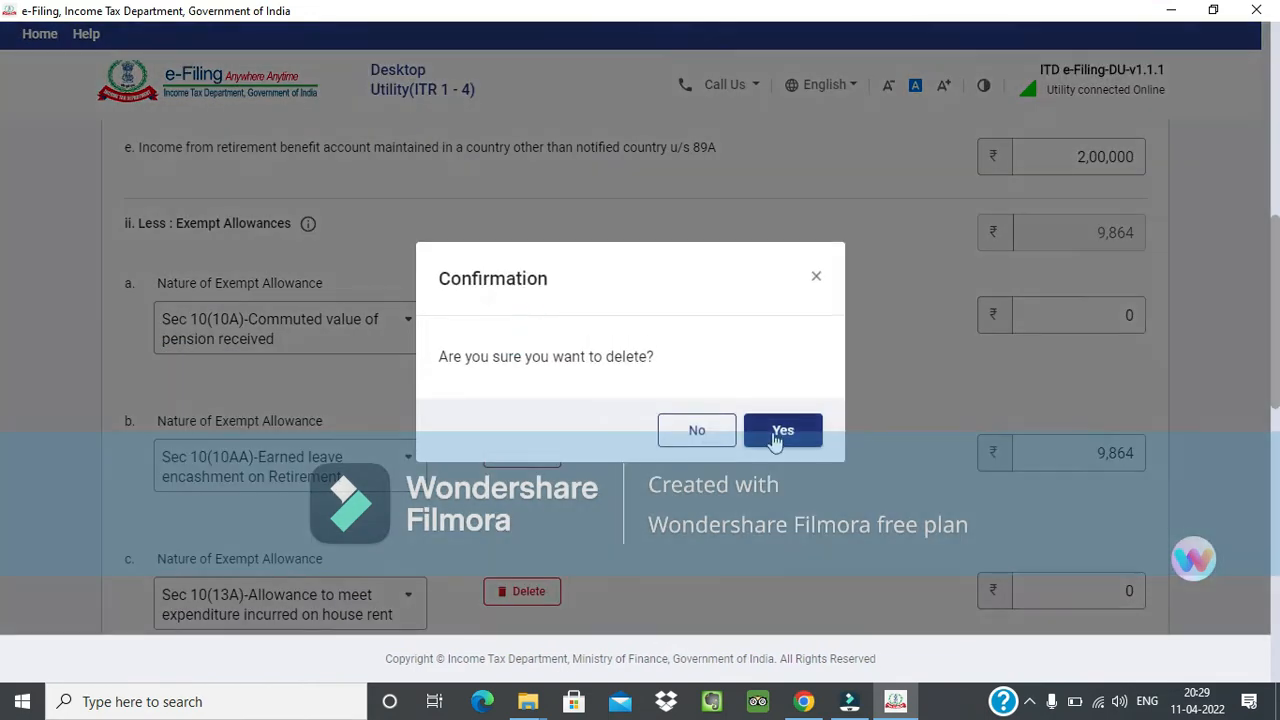
pyautogui.click(776, 438)
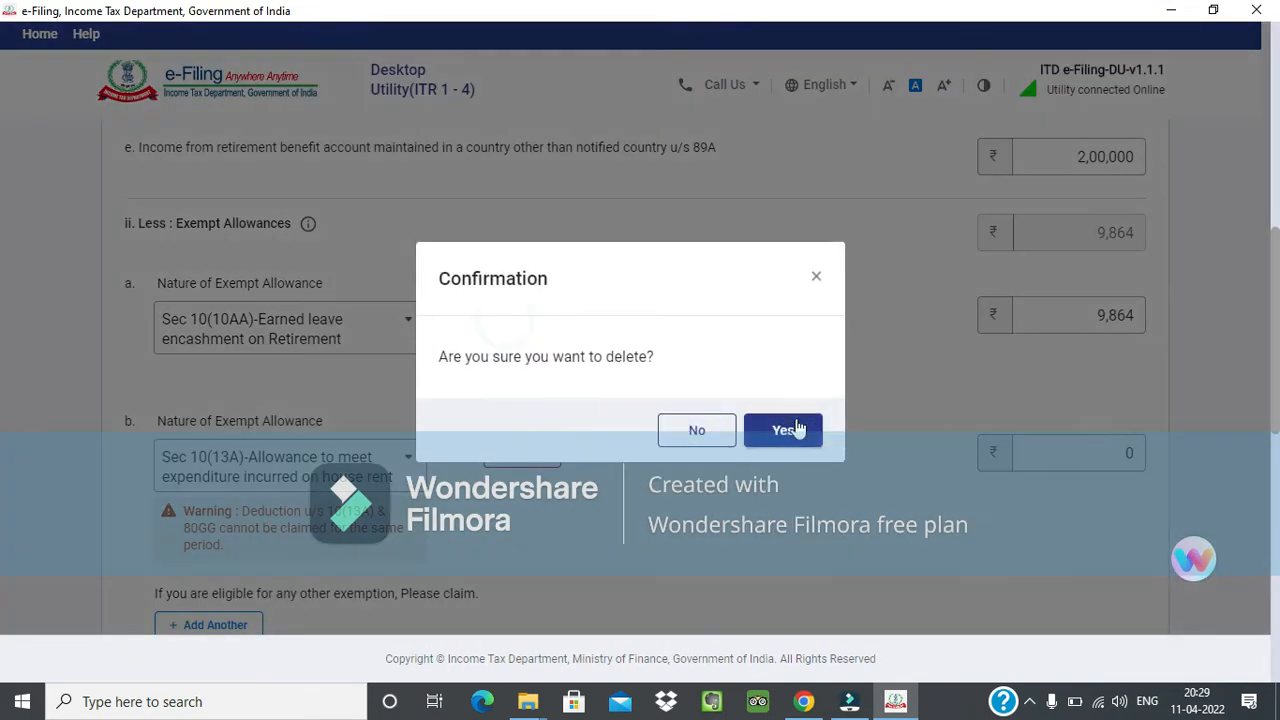
pyautogui.click(794, 429)
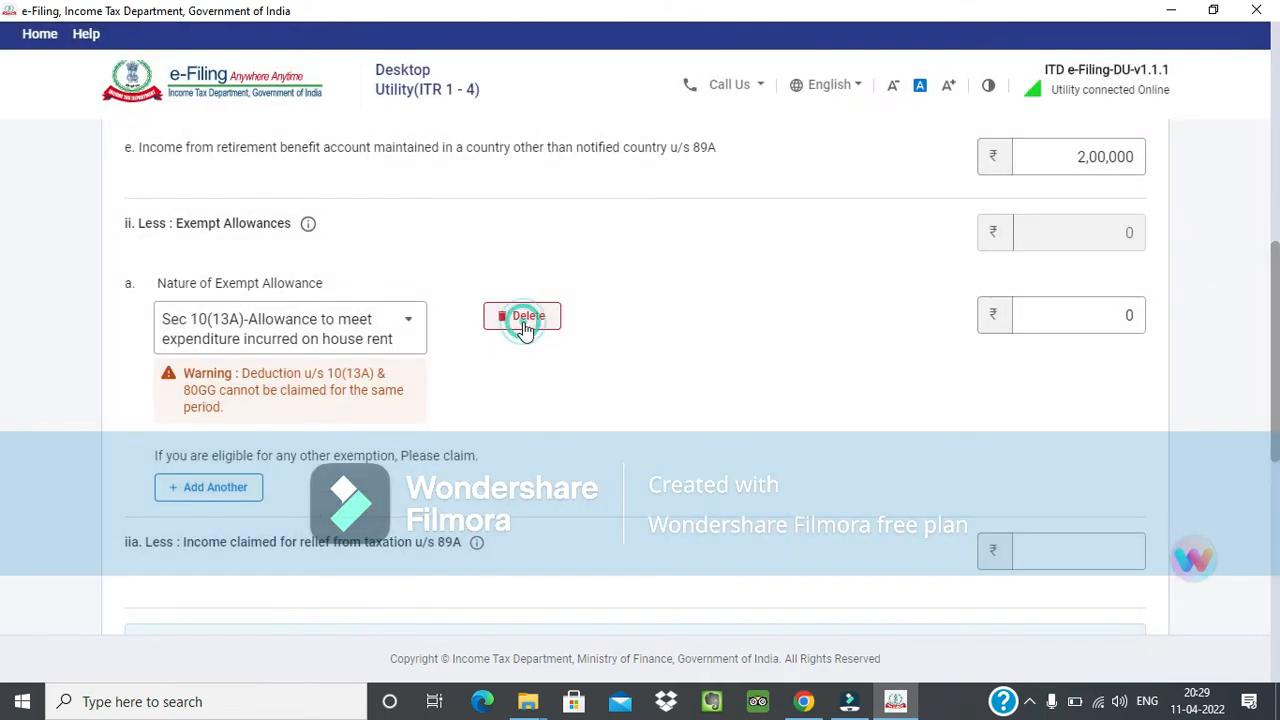
pyautogui.click(541, 309)
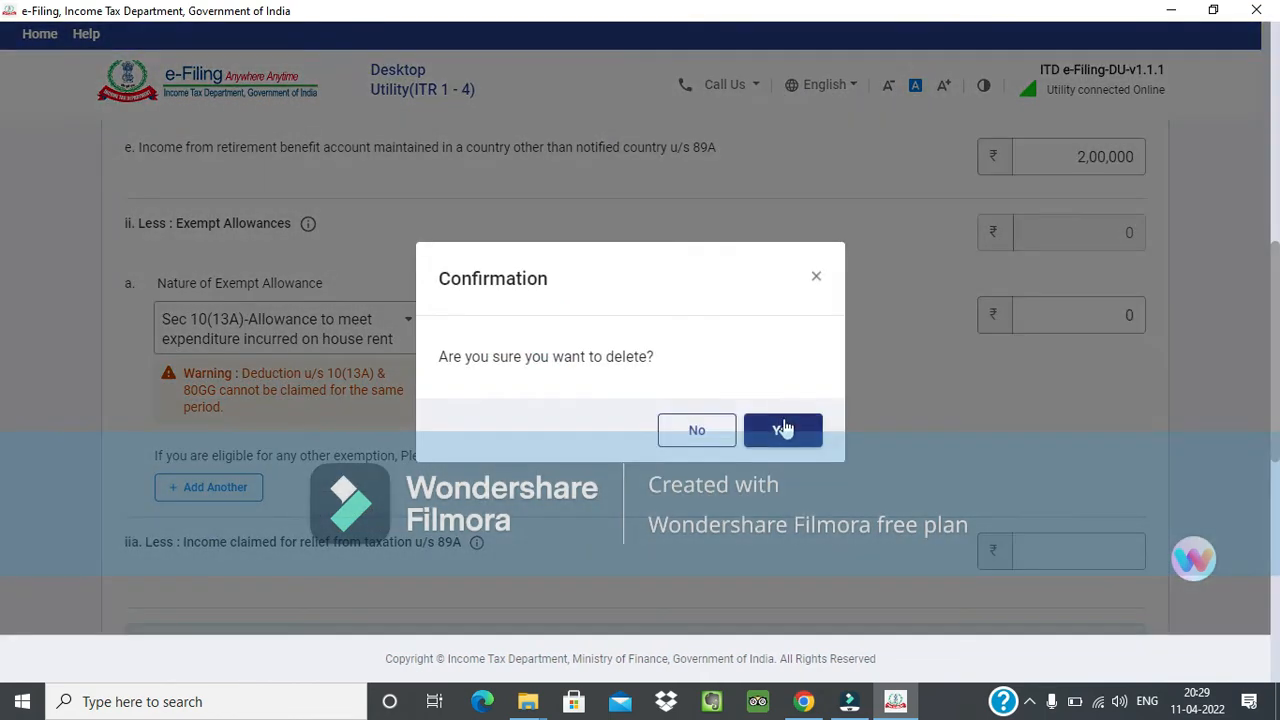
pyautogui.click(784, 427)
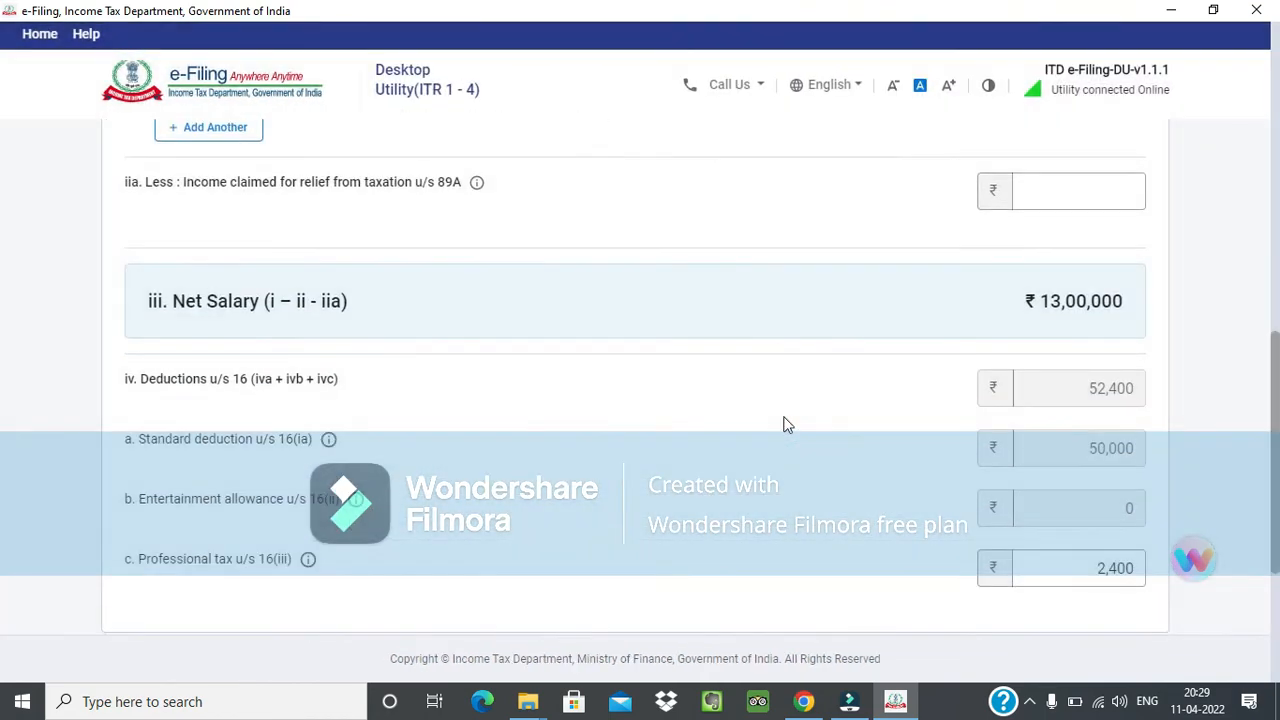
# Examine the entry for income claimed for relief from taxation u/s 89A alongside the retirement benefit account incomes.
pyautogui.scroll(2, 784, 424)
pyautogui.click(192, 371)
pyautogui.moveTo(153, 372); pyautogui.dragTo(437, 374)
pyautogui.click(451, 374)
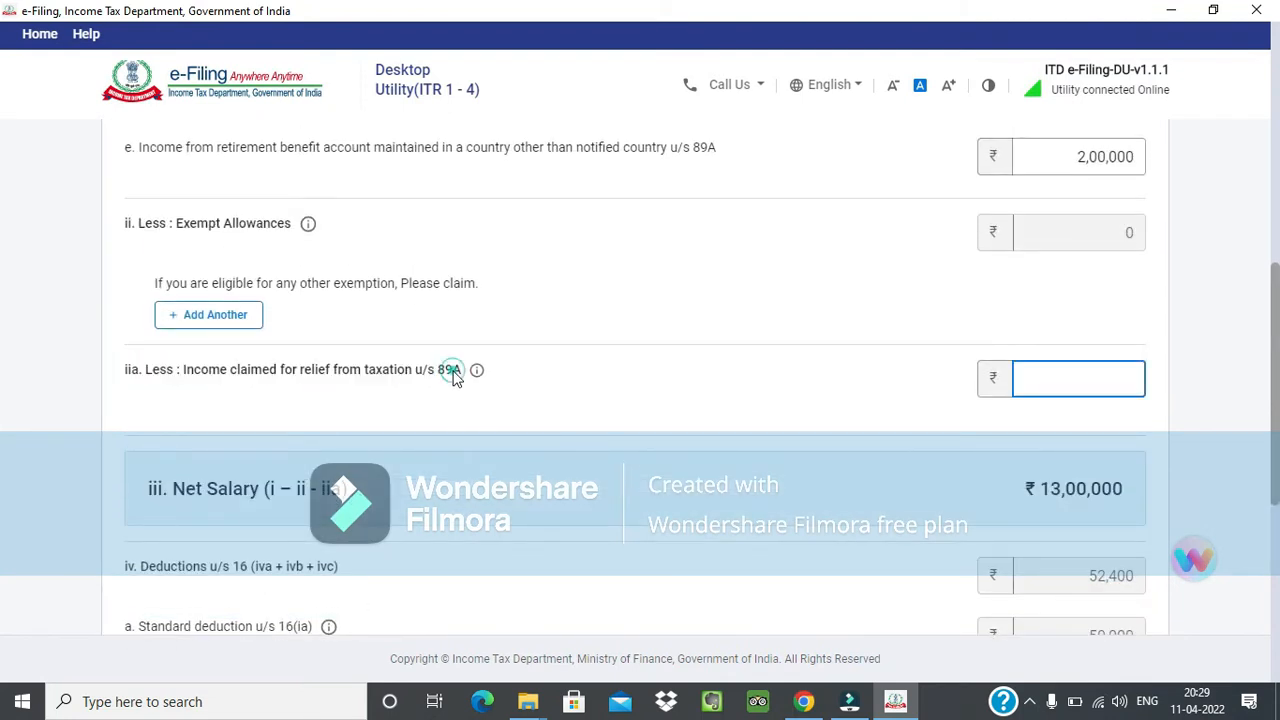
pyautogui.scroll(1, 455, 378)
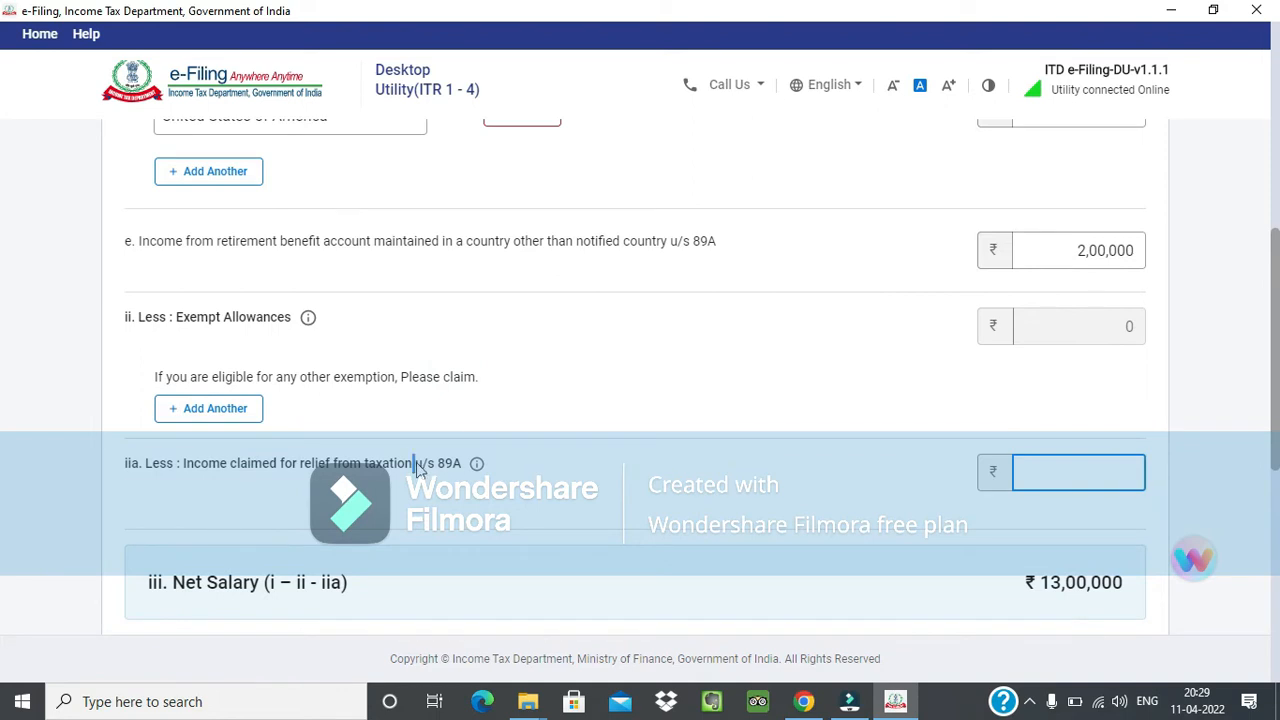
pyautogui.moveTo(414, 463); pyautogui.dragTo(450, 466)
pyautogui.click(448, 471)
pyautogui.scroll(1, 589, 409)
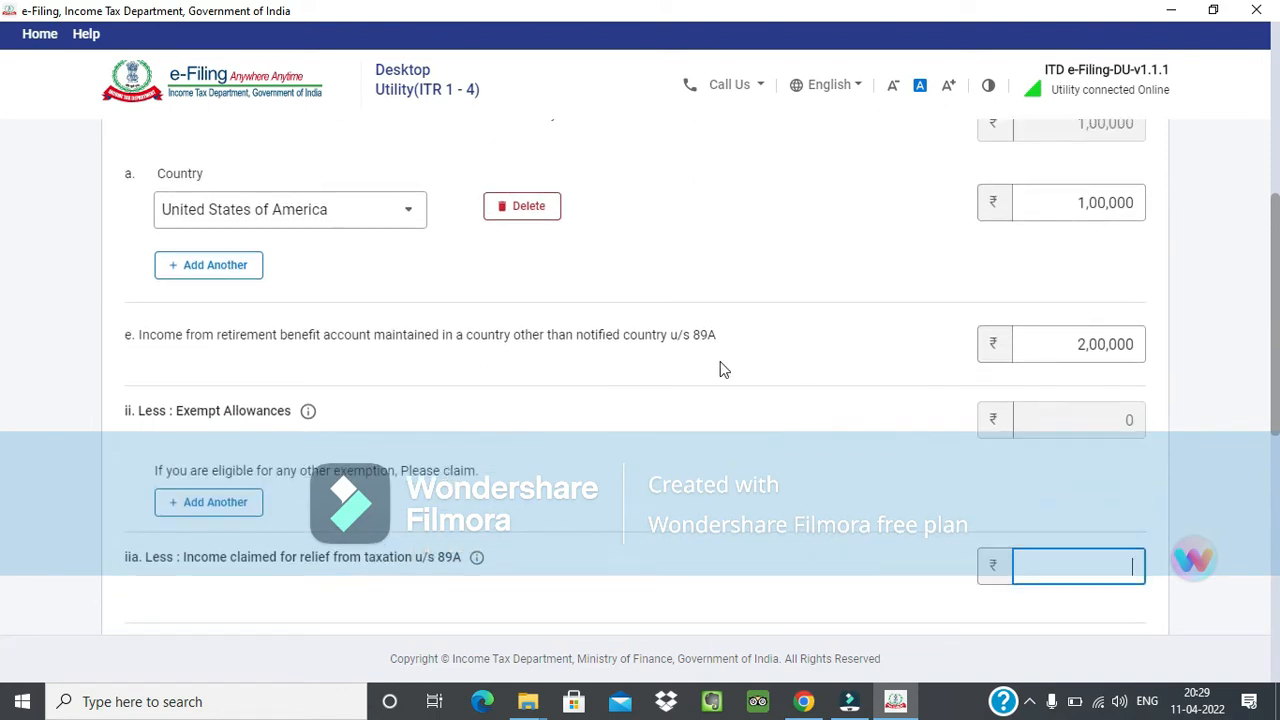
pyautogui.scroll(-1, 621, 387)
pyautogui.scroll(-1, 621, 387)
# Try to claim 1,01,000 as income for relief from taxation u/s 89A.
pyautogui.click(1062, 472)
pyautogui.write('1')
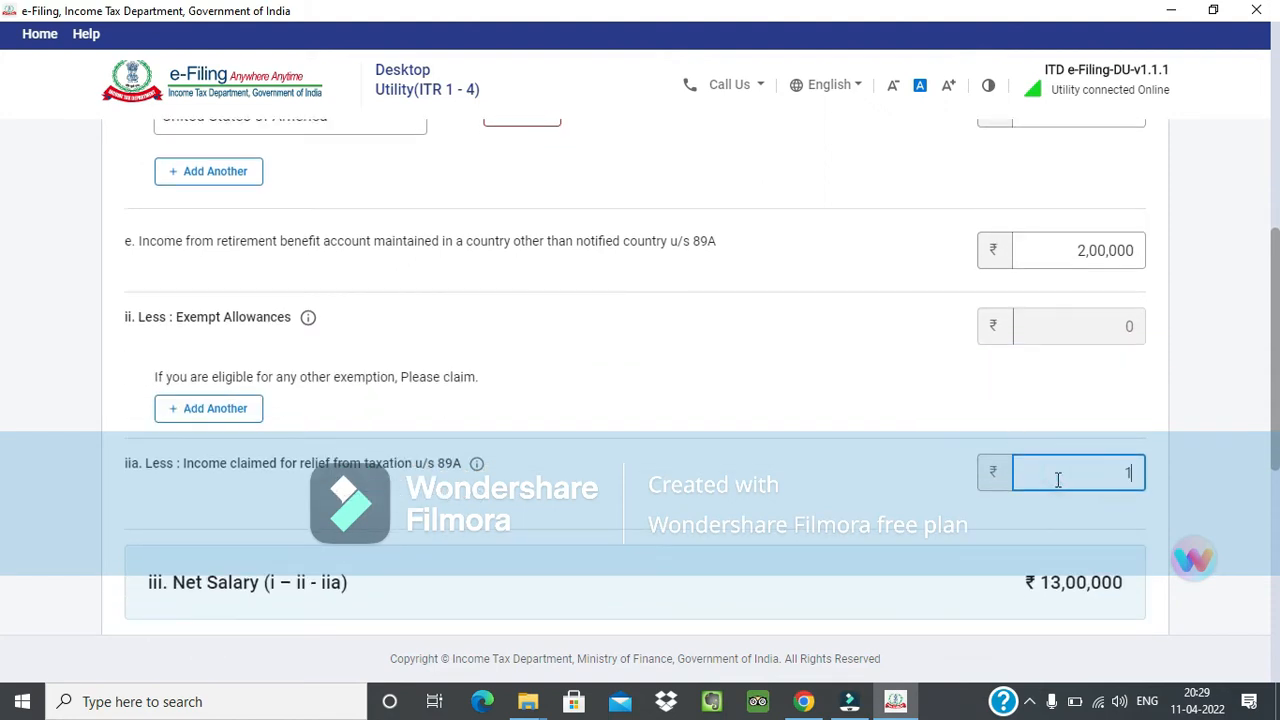
pyautogui.write('010000')
pyautogui.press('BackSpace')
pyautogui.scroll(-3, 1040, 455)
pyautogui.scroll(3, 910, 360)
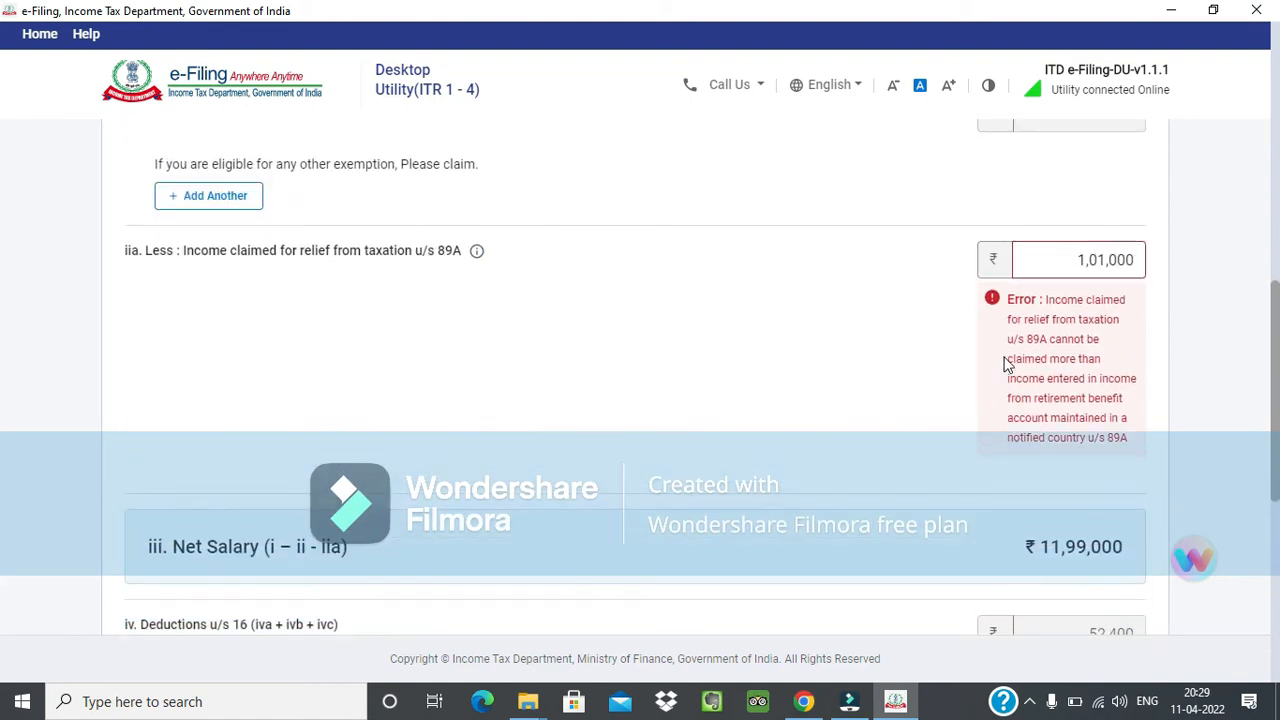
pyautogui.scroll(1, 1112, 495)
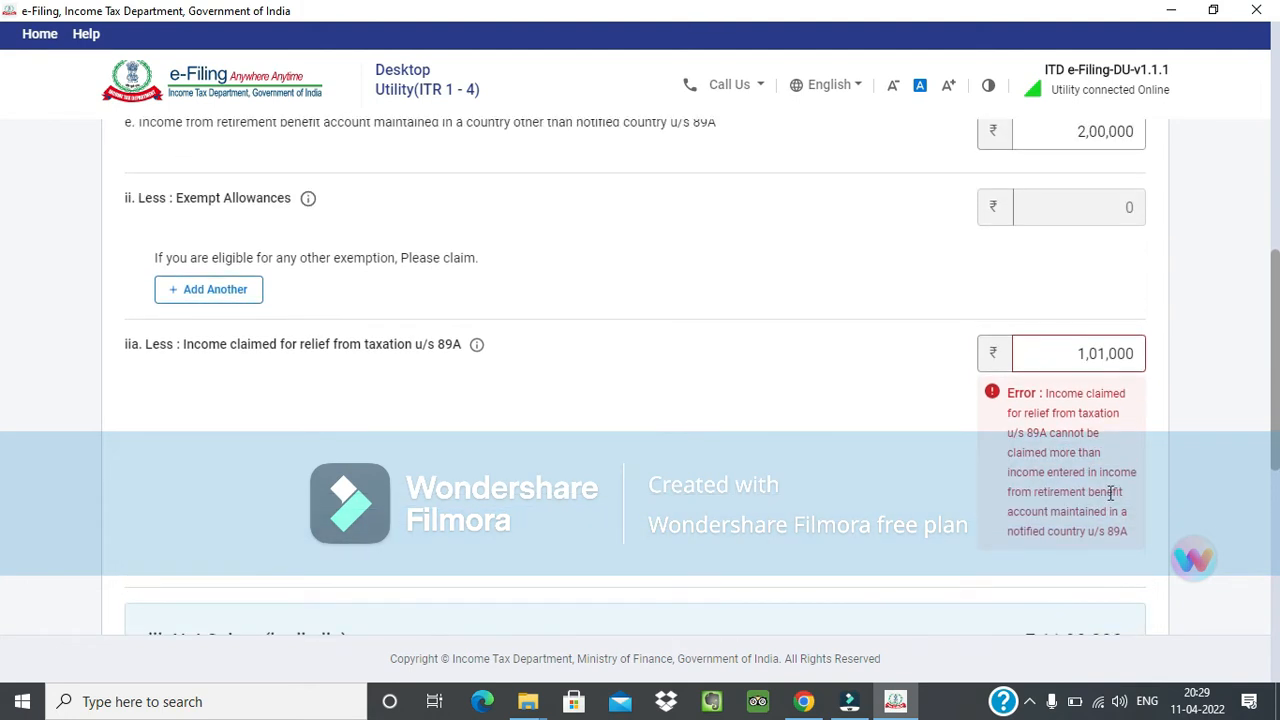
pyautogui.scroll(2, 1112, 495)
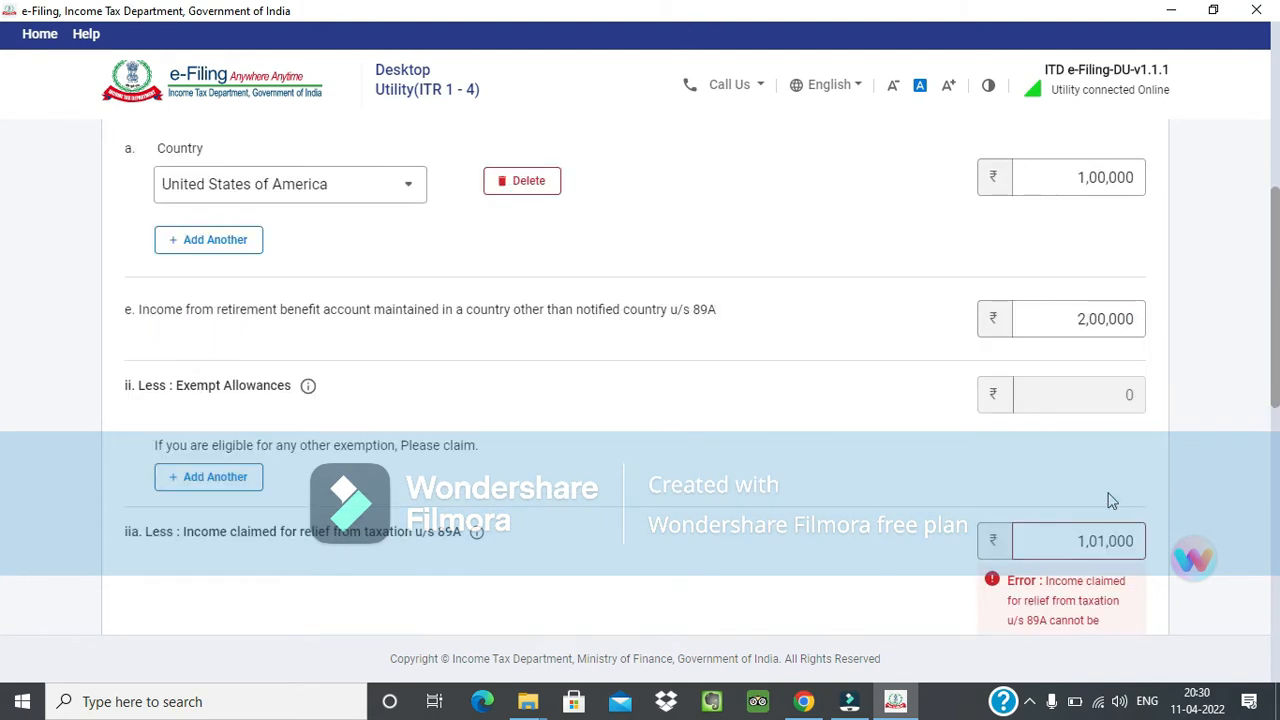
# Set the income claimed for relief from taxation u/s 89A to 10,000.
pyautogui.click(1048, 540)
pyautogui.write('10000')
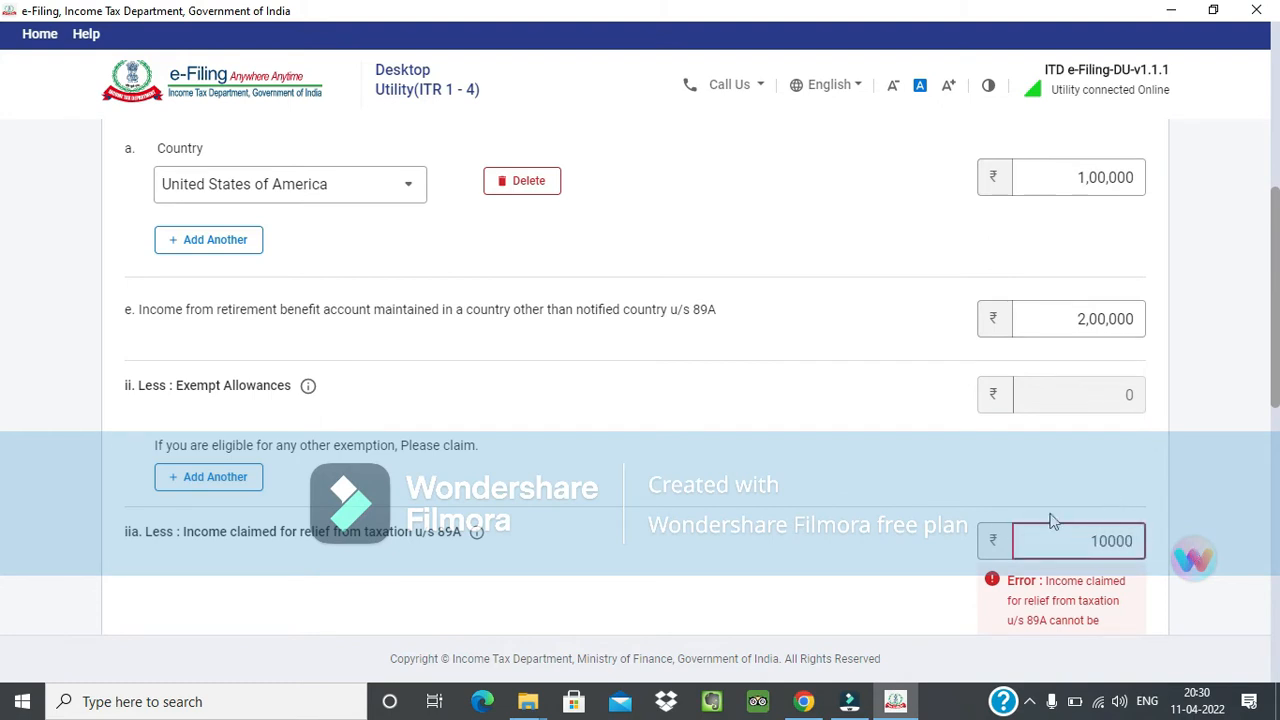
pyautogui.scroll(-3, 994, 534)
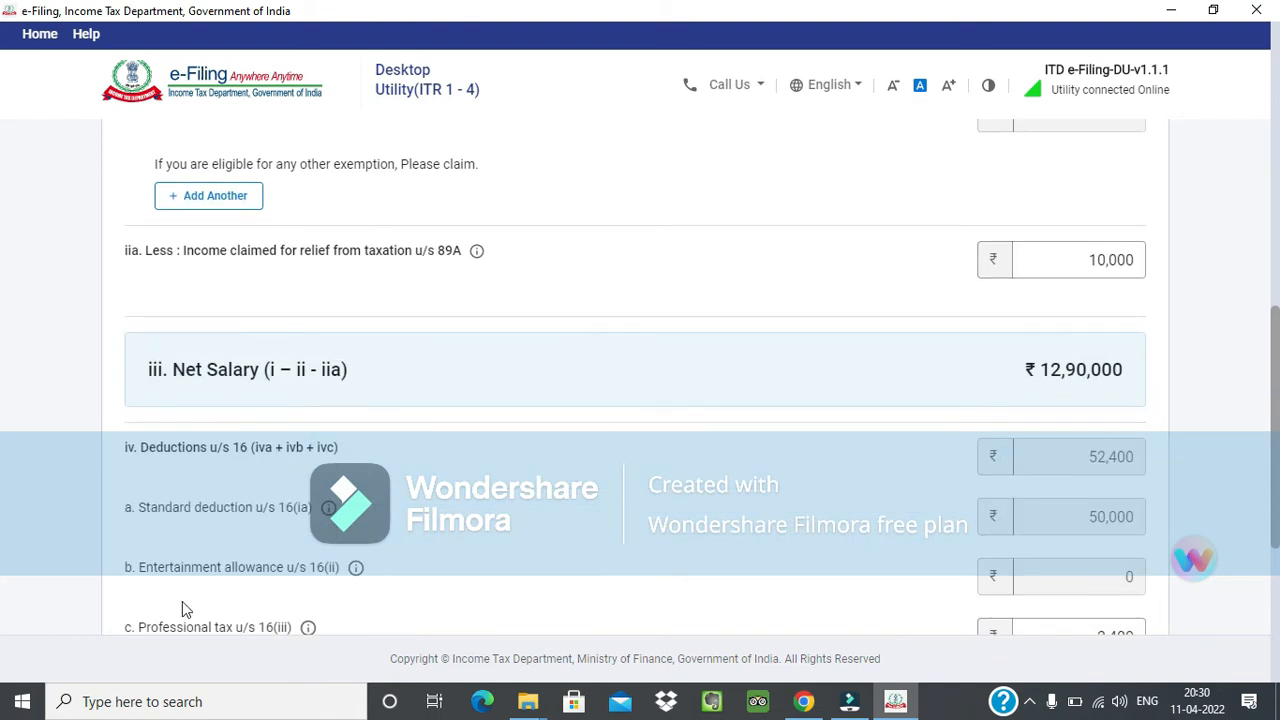
# Review the deductions u/s 16 and set the professional tax u/s 16(iii) to 0.
pyautogui.scroll(-2, 410, 505)
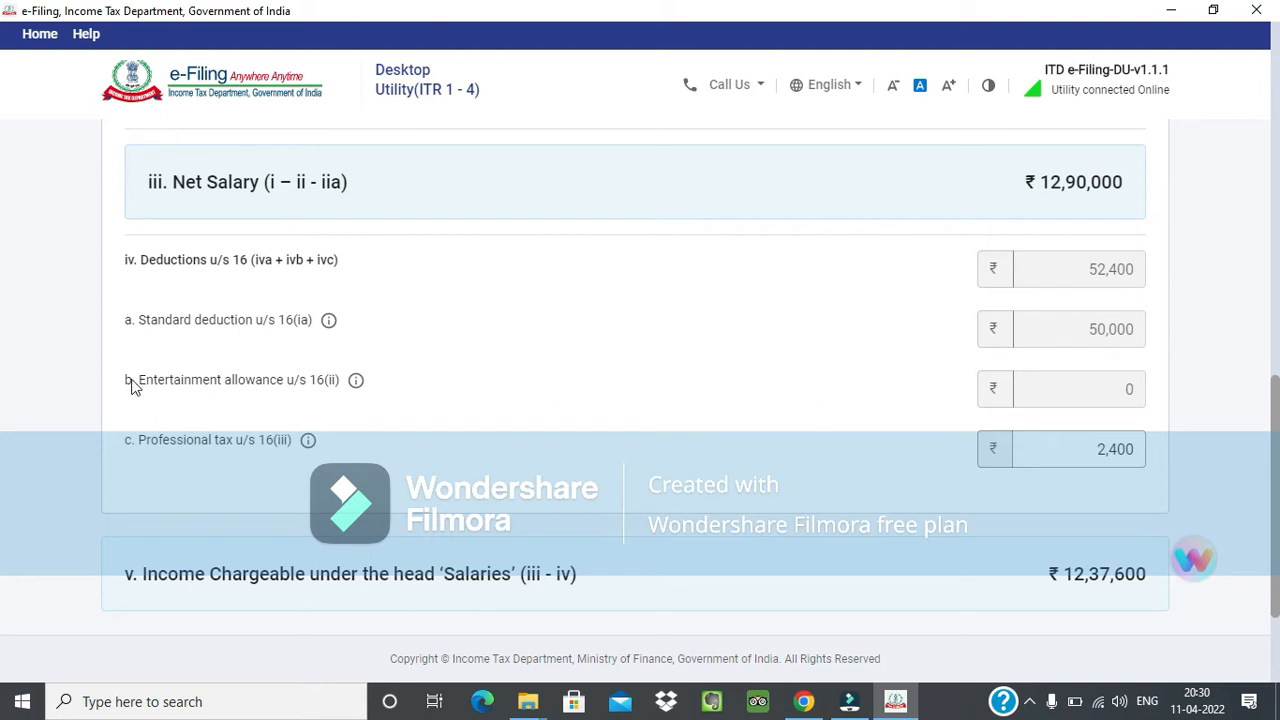
pyautogui.moveTo(129, 387); pyautogui.dragTo(337, 391)
pyautogui.click(327, 377)
pyautogui.click(340, 400)
pyautogui.click(341, 401)
pyautogui.click(1053, 440)
pyautogui.moveTo(1053, 440); pyautogui.dragTo(1166, 446)
pyautogui.write('0')
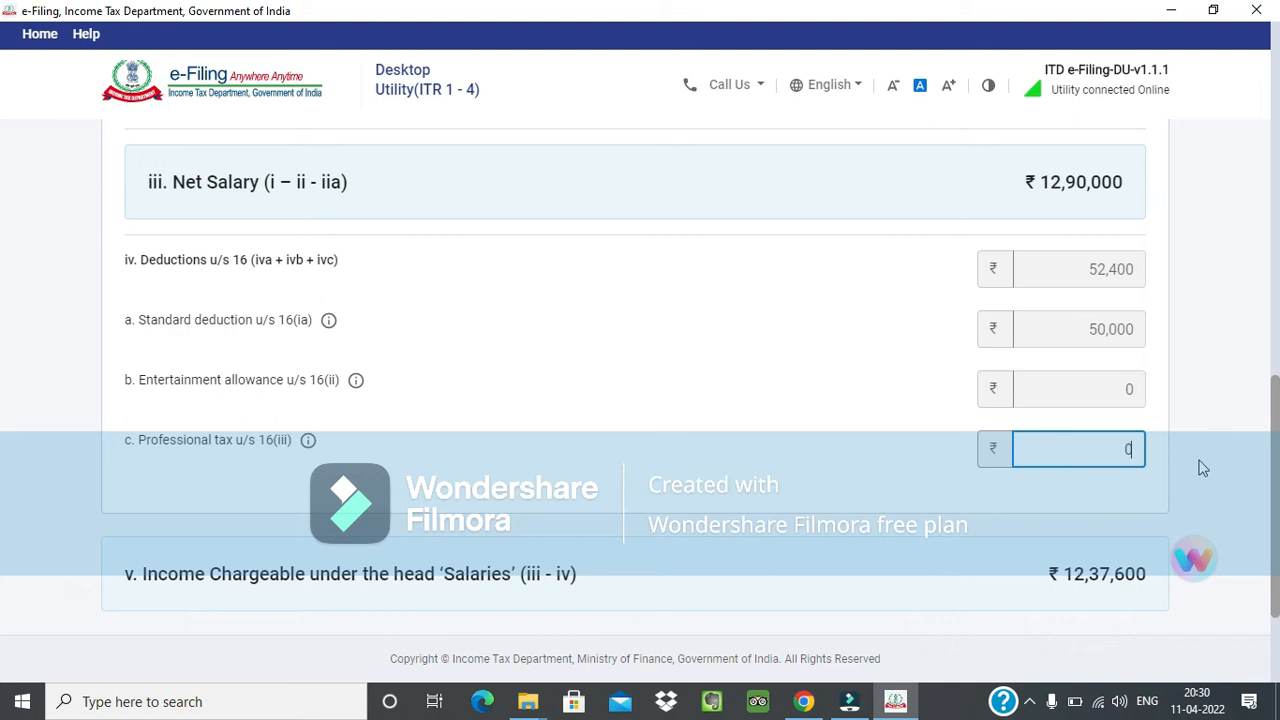
pyautogui.click(1198, 459)
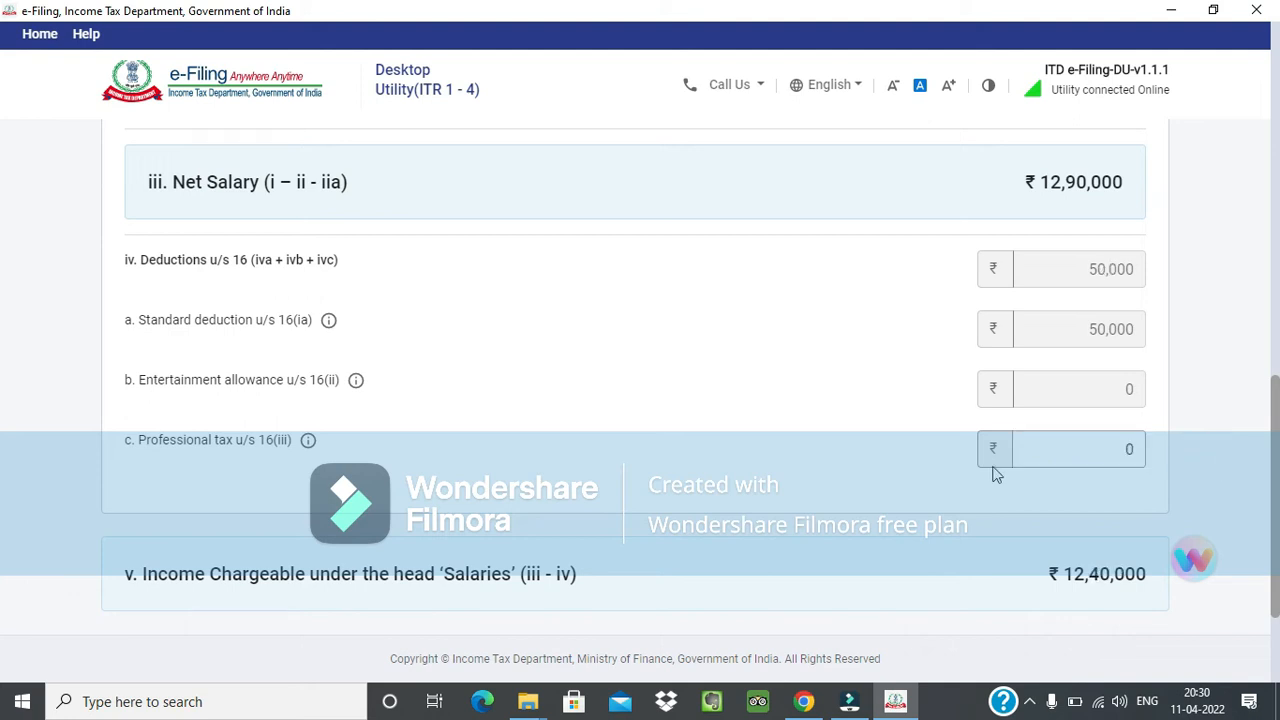
pyautogui.click(1077, 446)
# Check the income chargeable under the head Salaries, save the salary details and view the Income from Salary summary.
pyautogui.scroll(-2, 1079, 450)
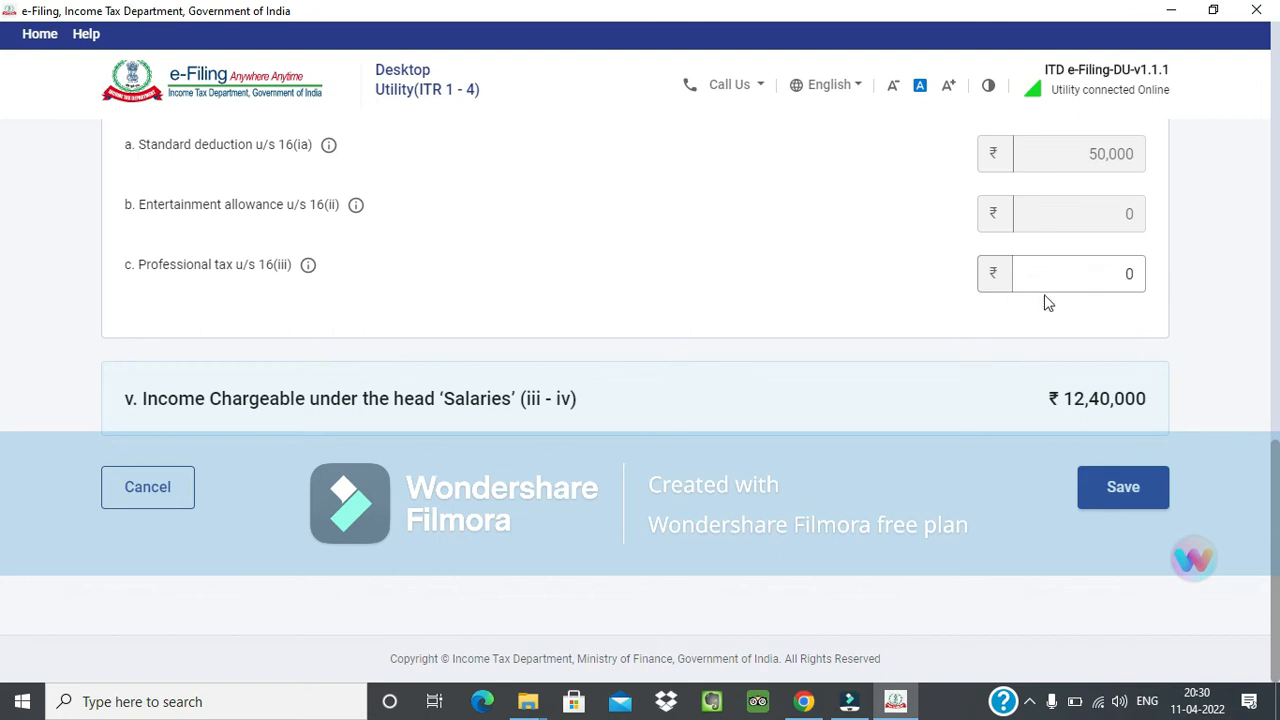
pyautogui.scroll(1, 1047, 302)
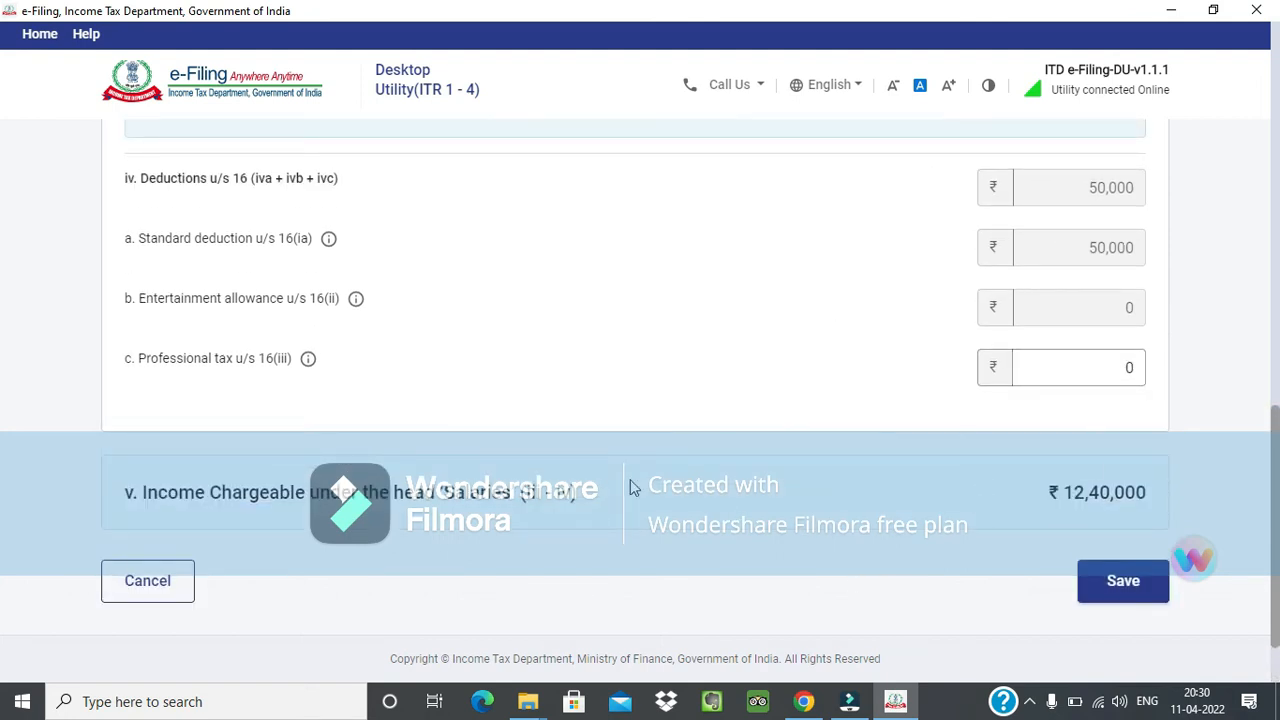
pyautogui.moveTo(196, 500); pyautogui.dragTo(625, 493)
pyautogui.click(663, 490)
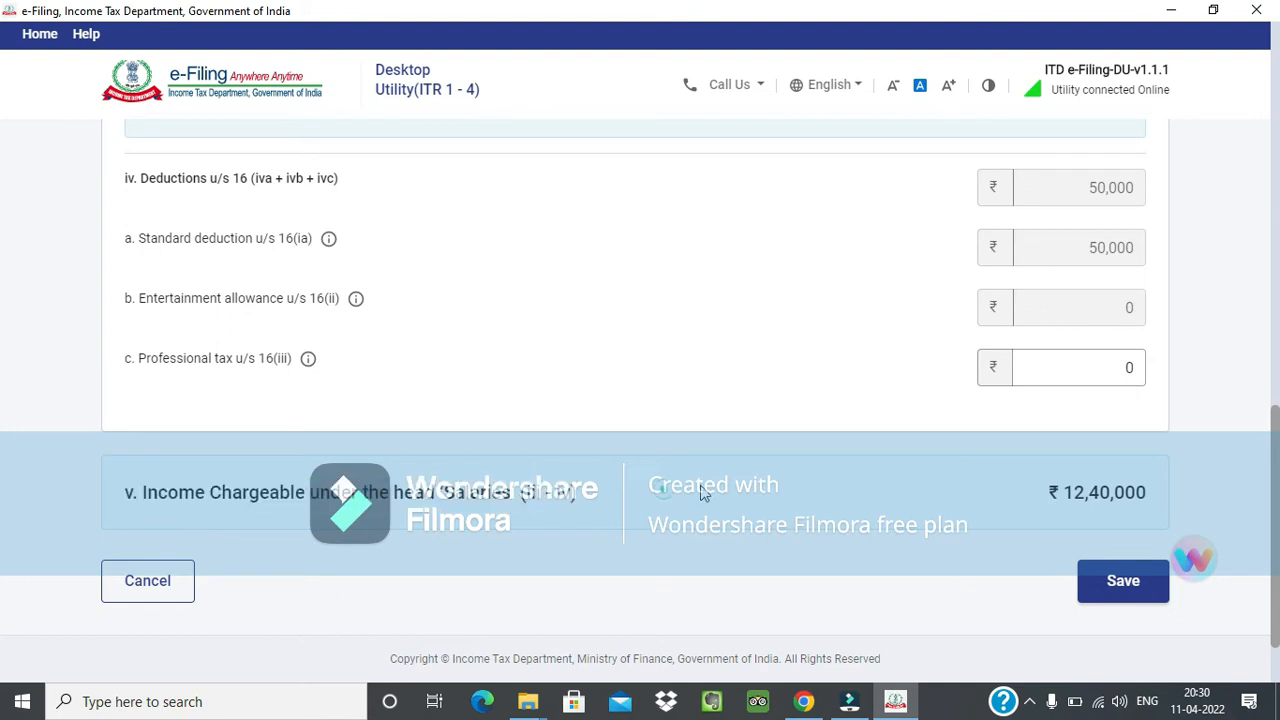
pyautogui.click(1133, 585)
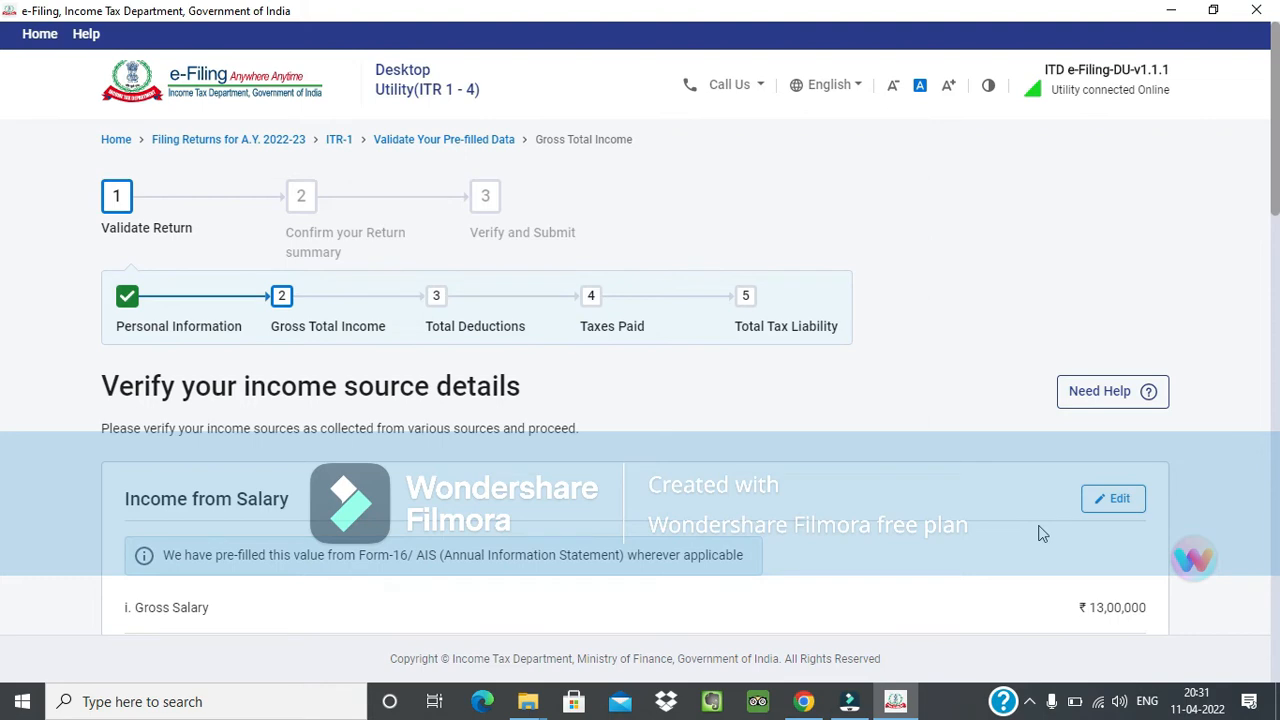
pyautogui.scroll(-10, 932, 502)
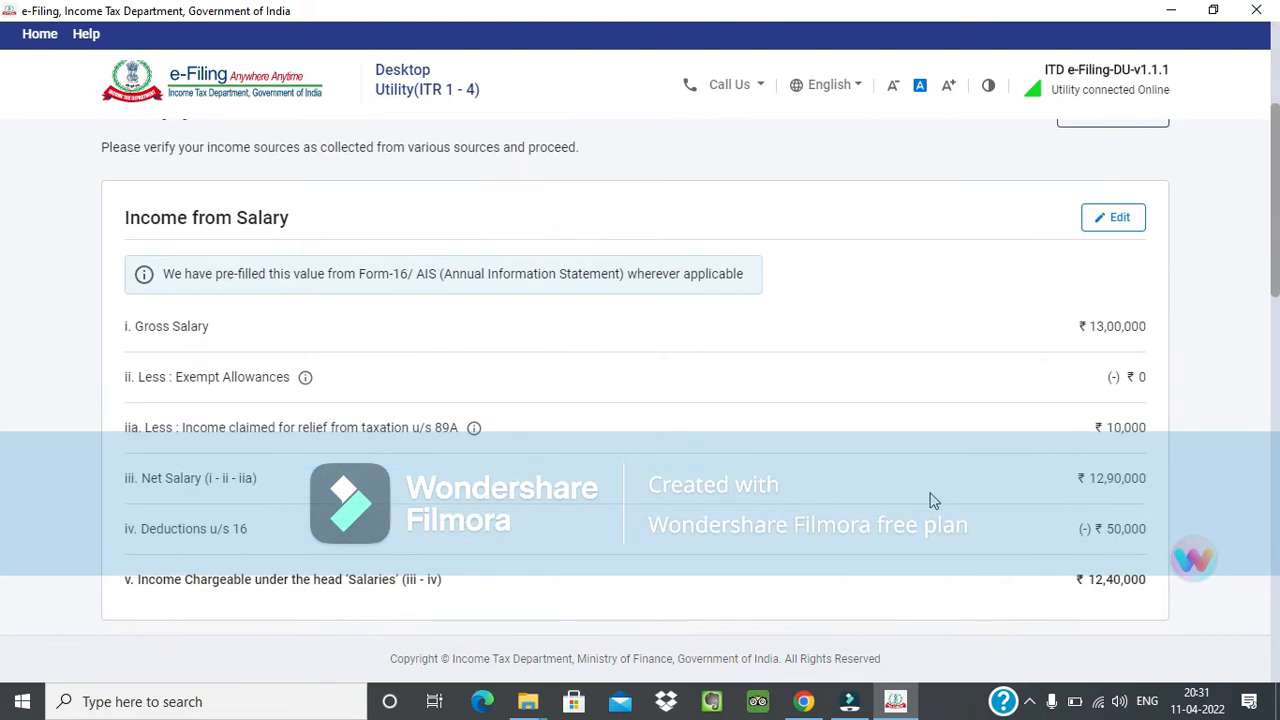
# Open the breakup details for Income from House Property and choose Self Occupied as the type of house property.
pyautogui.scroll(5, 930, 500)
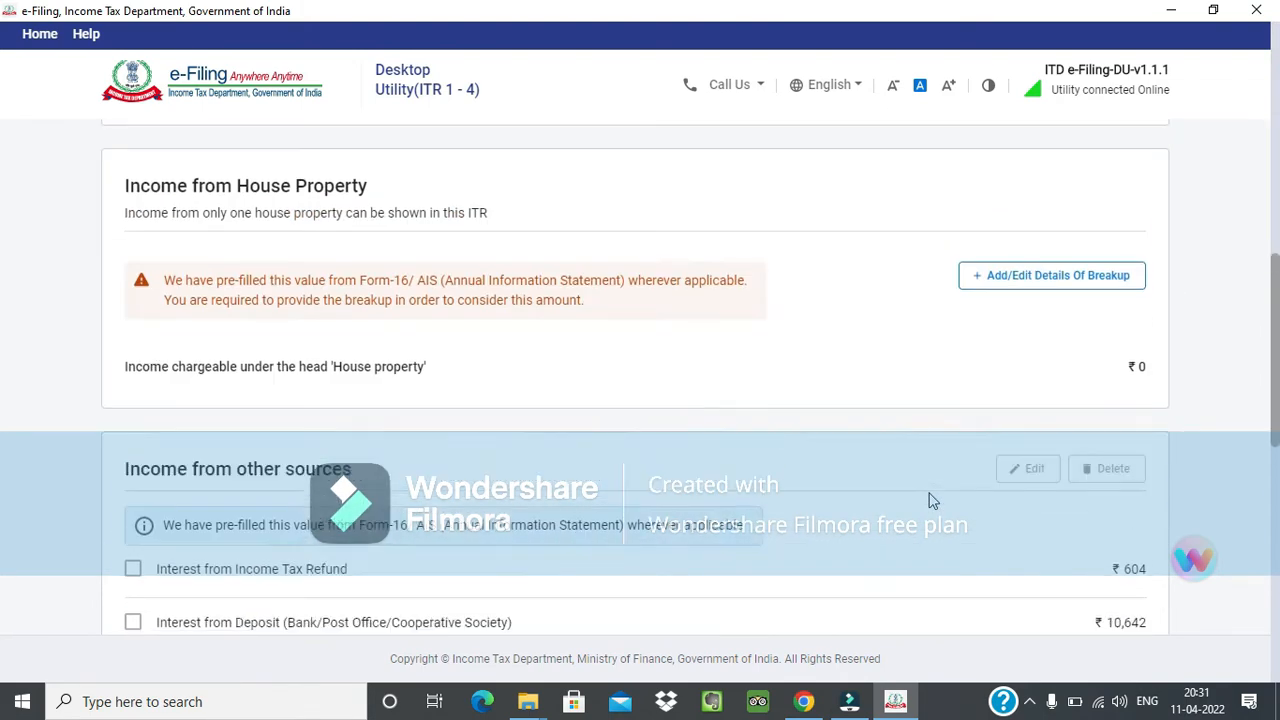
pyautogui.scroll(-3, 500, 471)
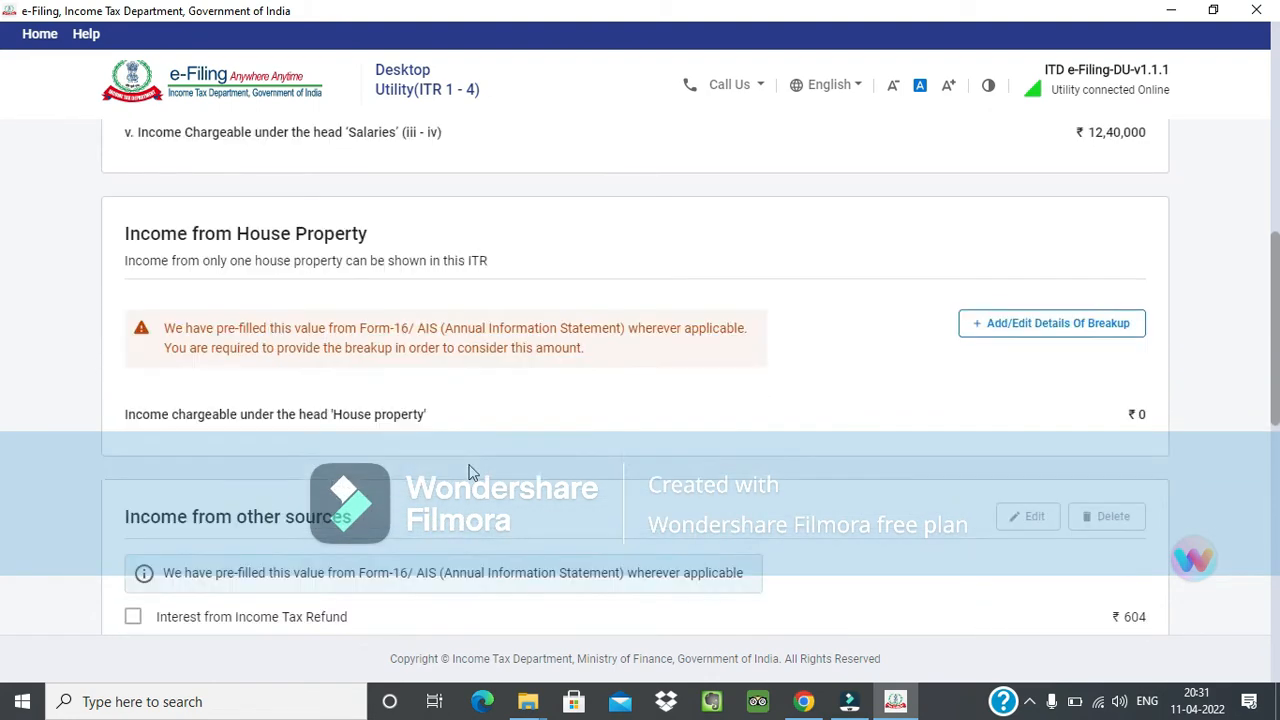
pyautogui.click(1054, 318)
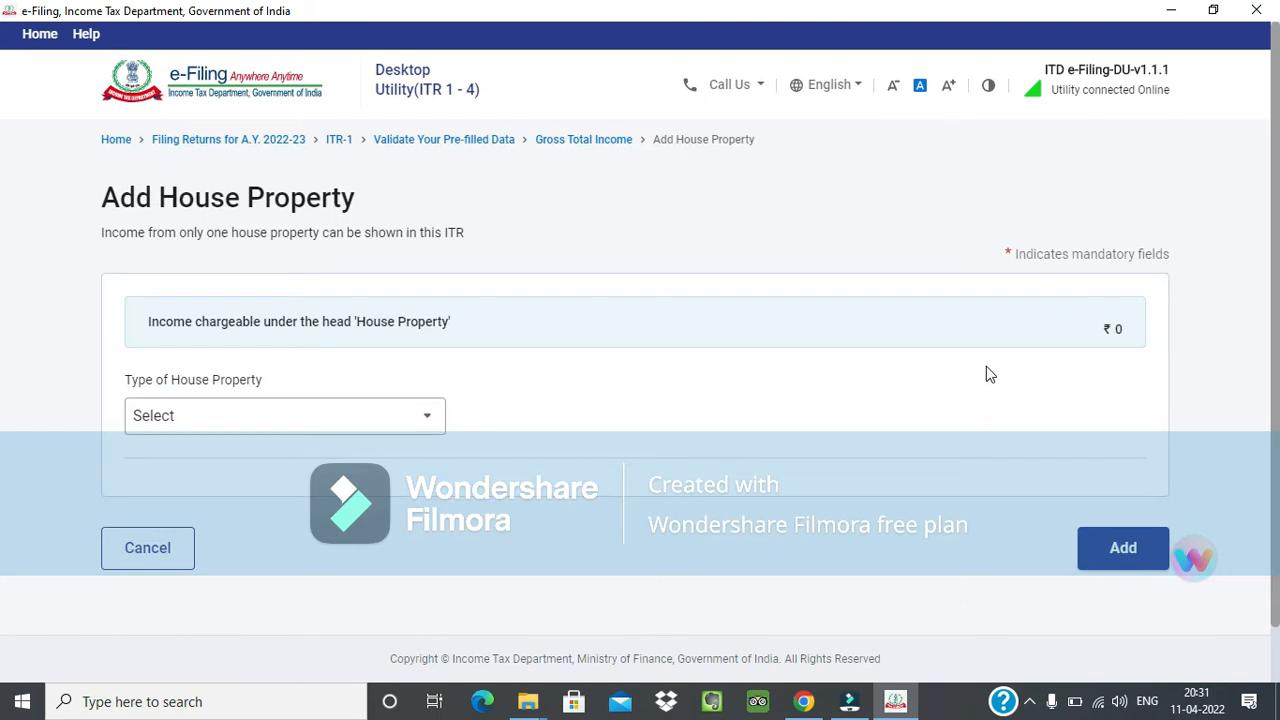
pyautogui.scroll(-1, 921, 360)
pyautogui.click(393, 357)
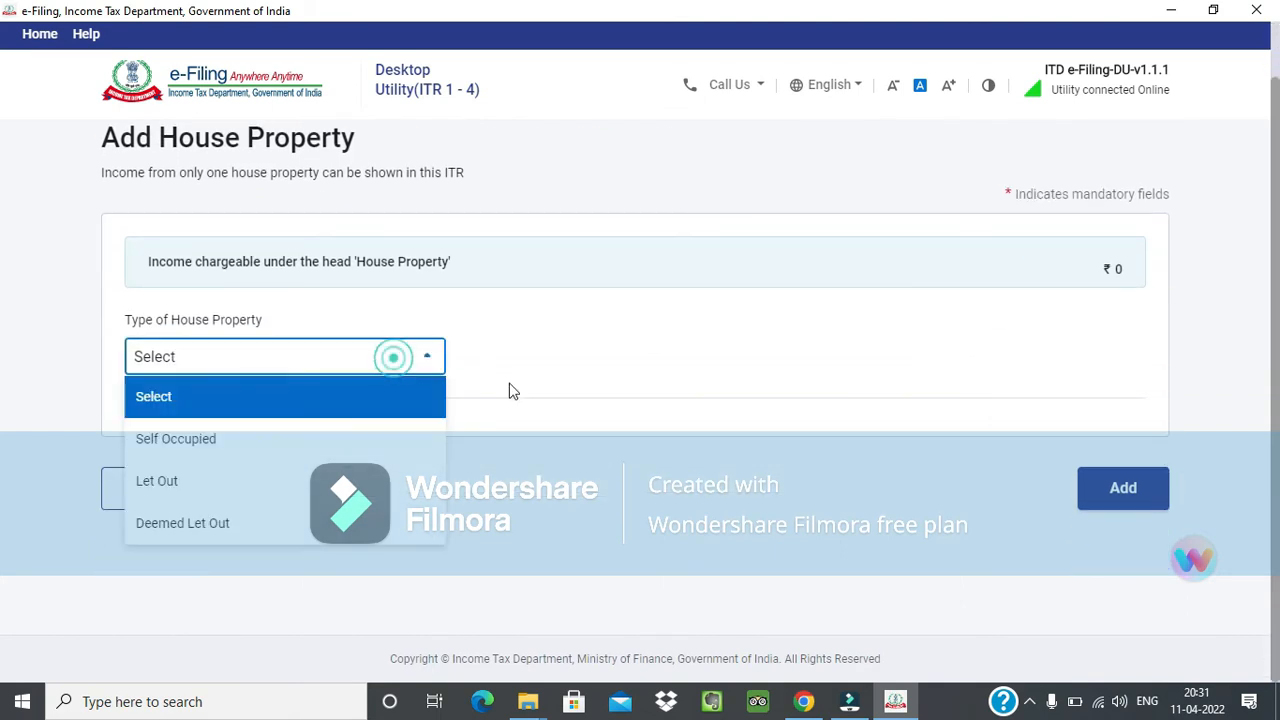
pyautogui.click(362, 452)
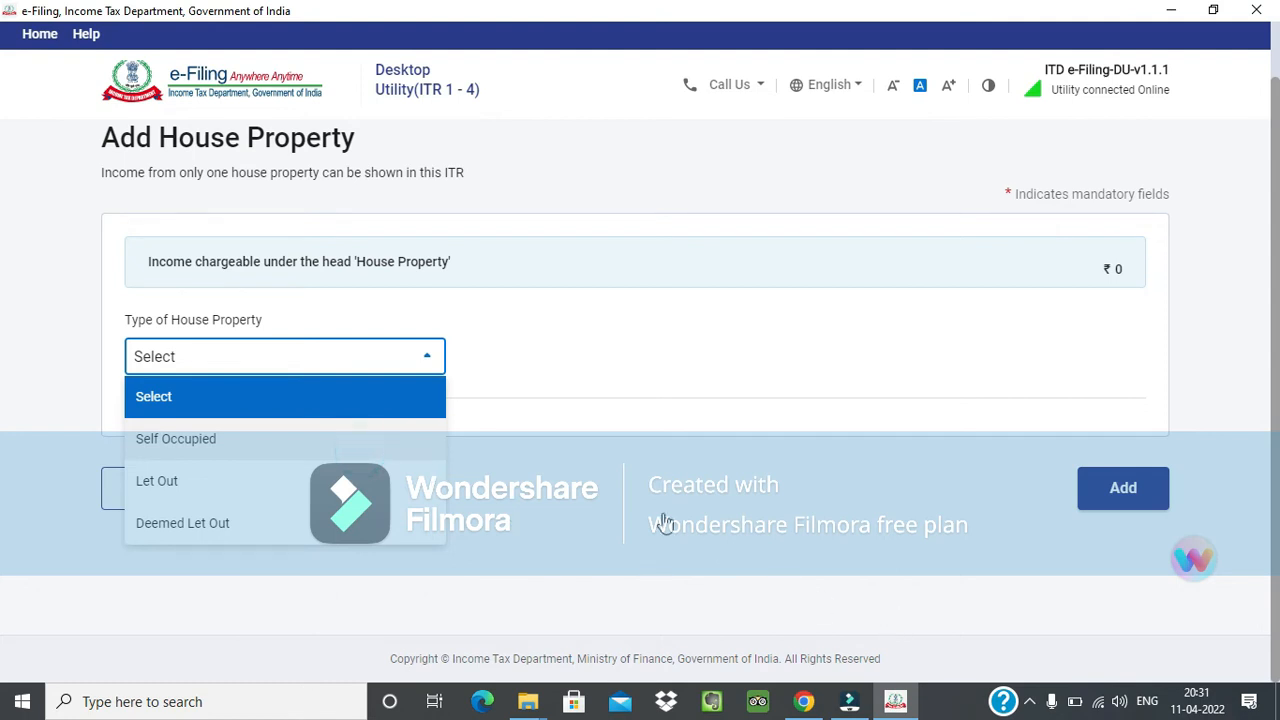
# Set the interest payable on borrowed capital for the self-occupied property to 2,00,000.
pyautogui.click(1047, 423)
pyautogui.write('200000')
pyautogui.press('Tab')
pyautogui.scroll(-1, 989, 451)
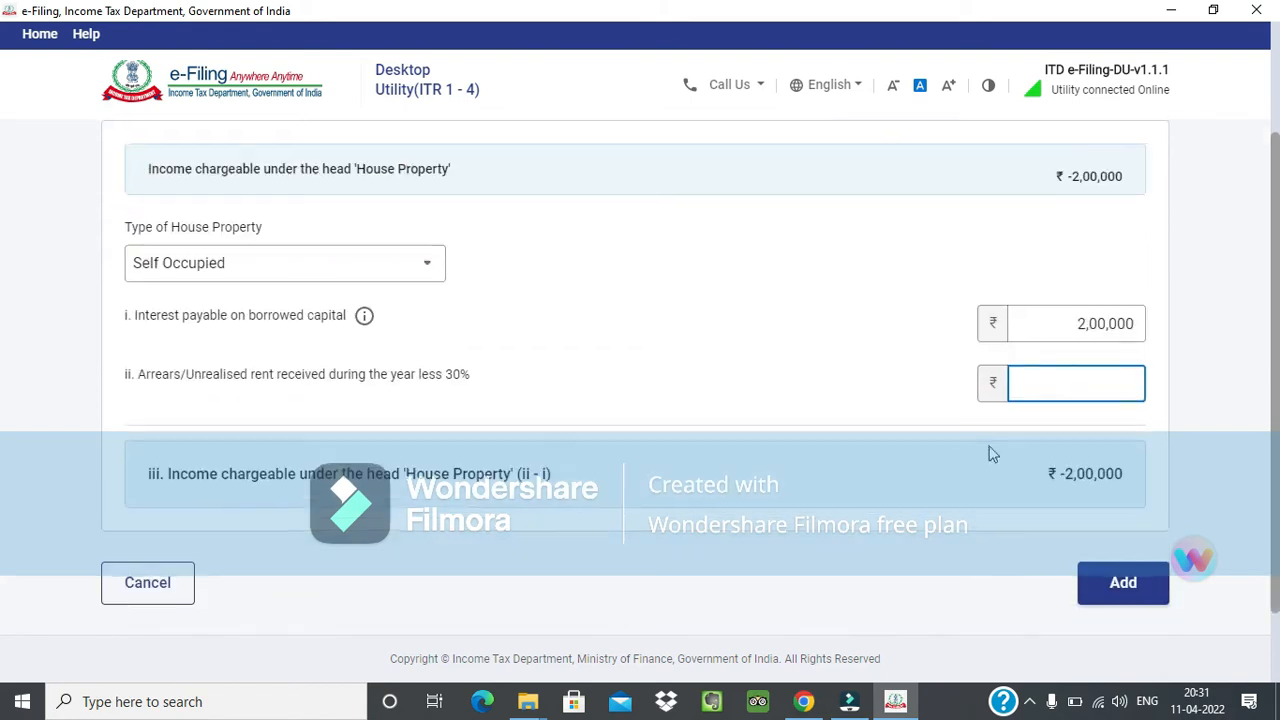
# Examine the item for arrears/unrealised rent received during the year less 30%.
pyautogui.scroll(1, 601, 425)
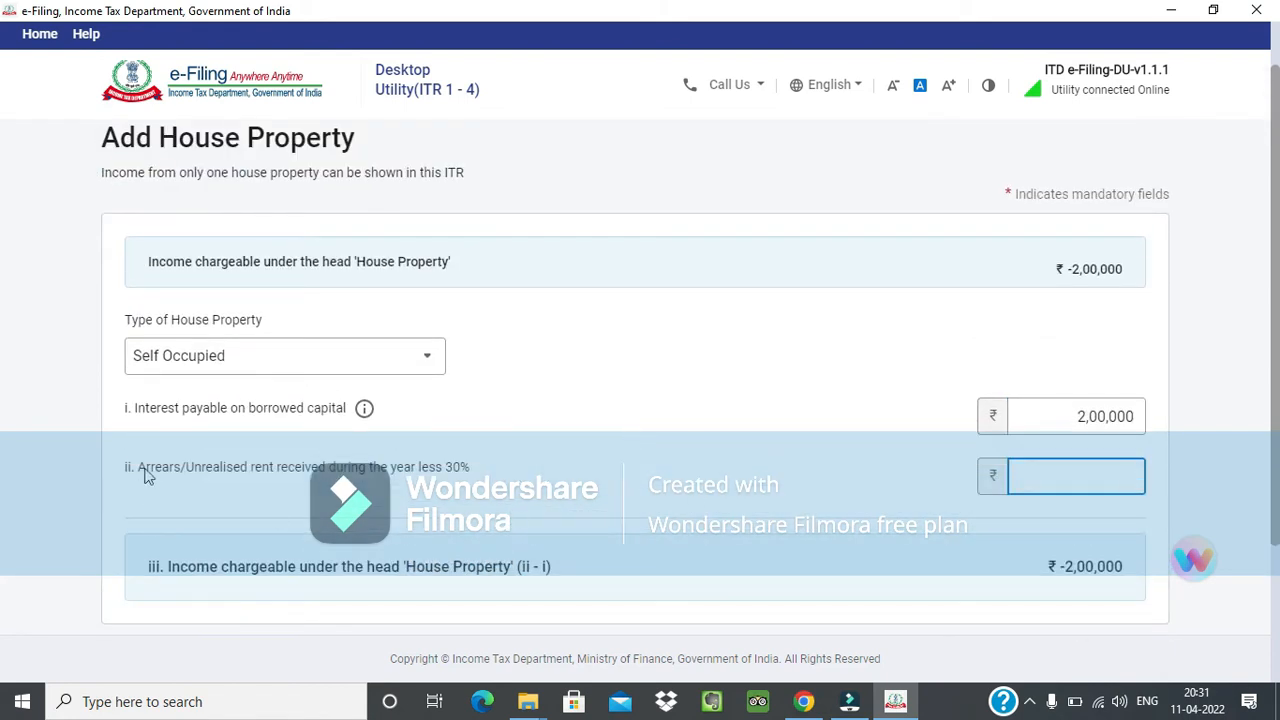
pyautogui.moveTo(136, 477); pyautogui.dragTo(435, 472)
pyautogui.click(428, 472)
pyautogui.tripleClick(225, 474)
pyautogui.click(479, 475)
pyautogui.moveTo(480, 473)
pyautogui.mouseDown()
pyautogui.moveTo(444, 472)
pyautogui.moveTo(480, 465)
pyautogui.moveTo(470, 461)
pyautogui.mouseUp()
pyautogui.click(476, 467)
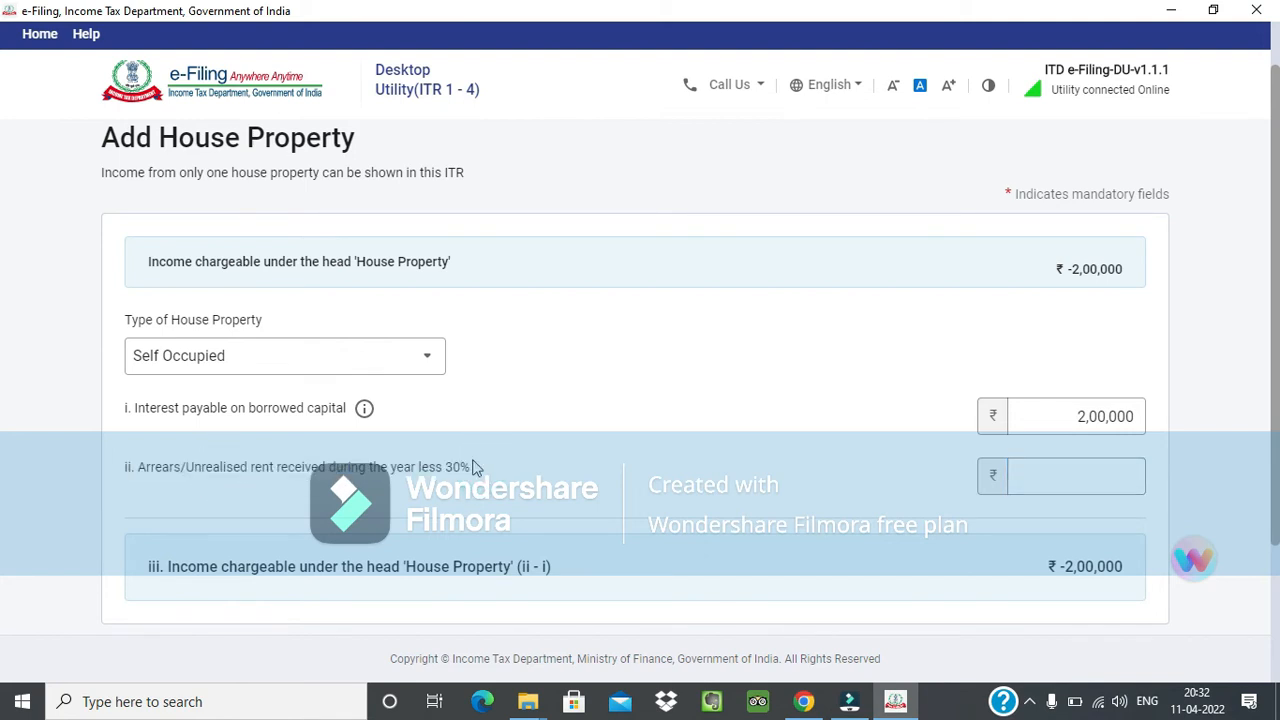
# Change the type of house property to Let Out and examine the gross rent received/receivable/lettable value item.
pyautogui.click(329, 358)
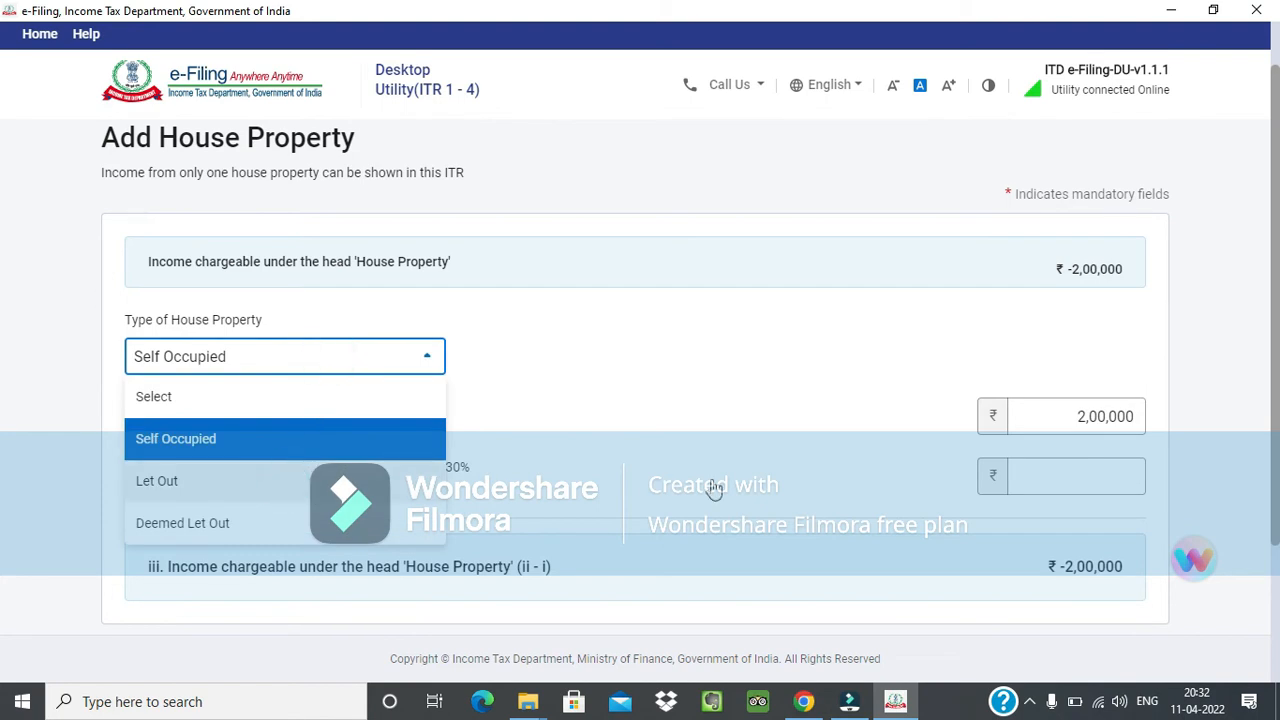
pyautogui.scroll(-2, 668, 542)
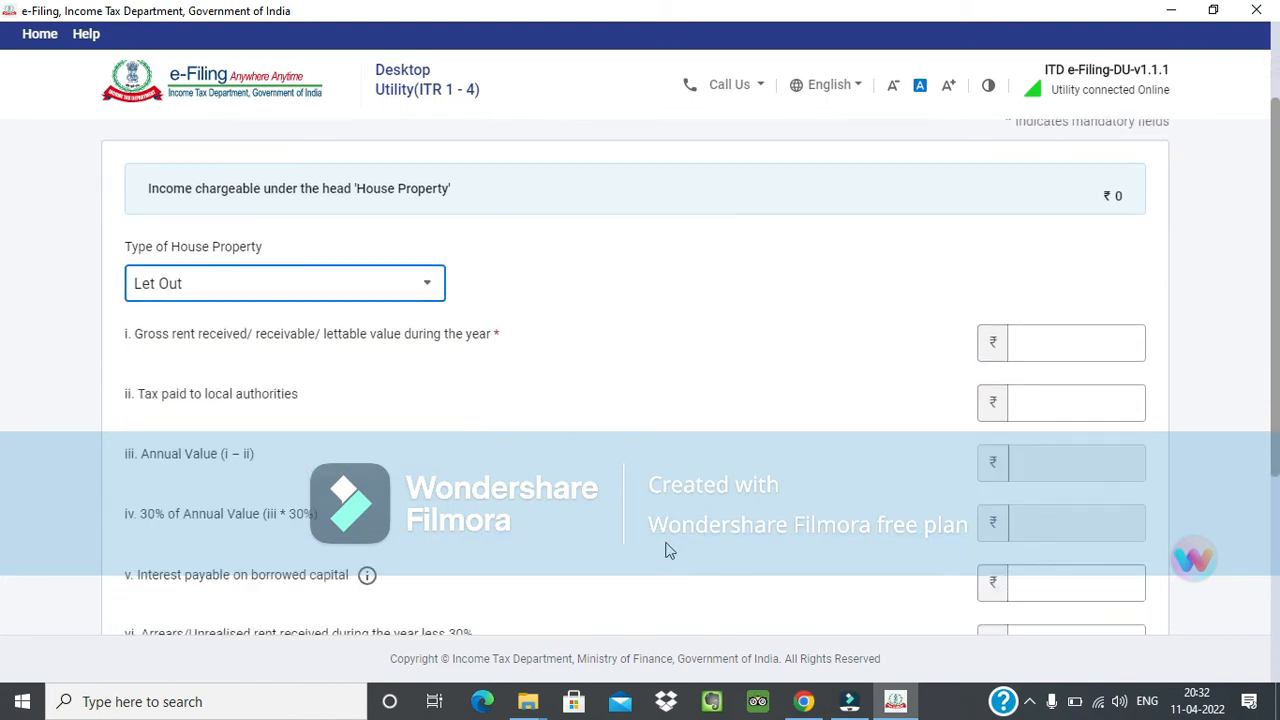
pyautogui.click(164, 221)
pyautogui.moveTo(124, 221); pyautogui.dragTo(363, 220)
pyautogui.click(357, 220)
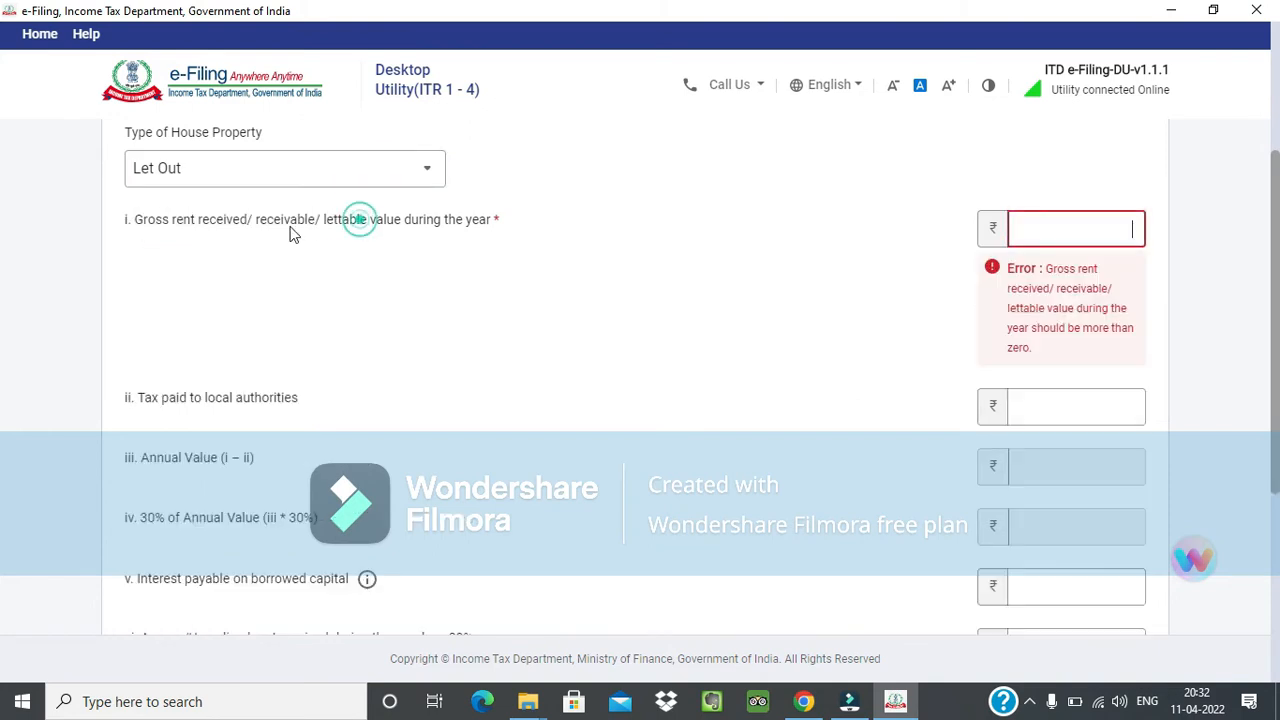
# Review the let-out items for tax paid to local authorities, annual value, 30% of annual value, interest on borrowed capital and arrears.
pyautogui.scroll(-2, 766, 340)
pyautogui.click(157, 217)
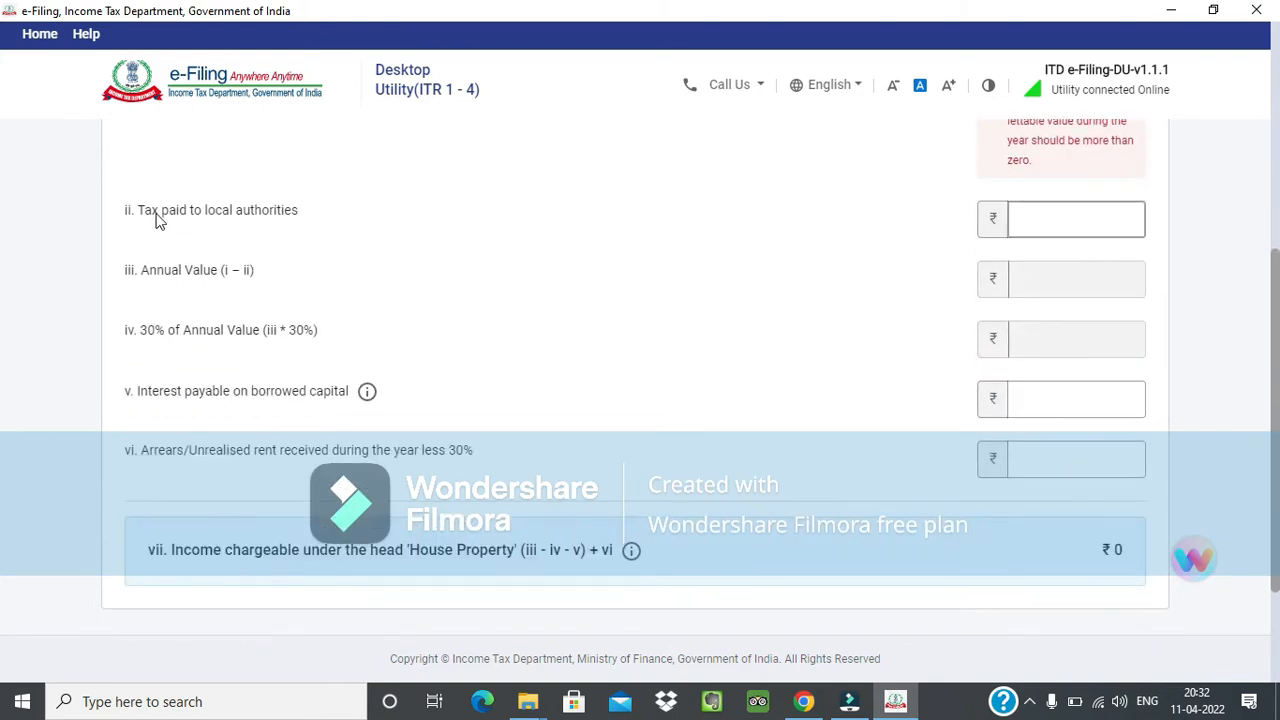
pyautogui.moveTo(157, 219); pyautogui.dragTo(241, 221)
pyautogui.moveTo(245, 218); pyautogui.dragTo(268, 220)
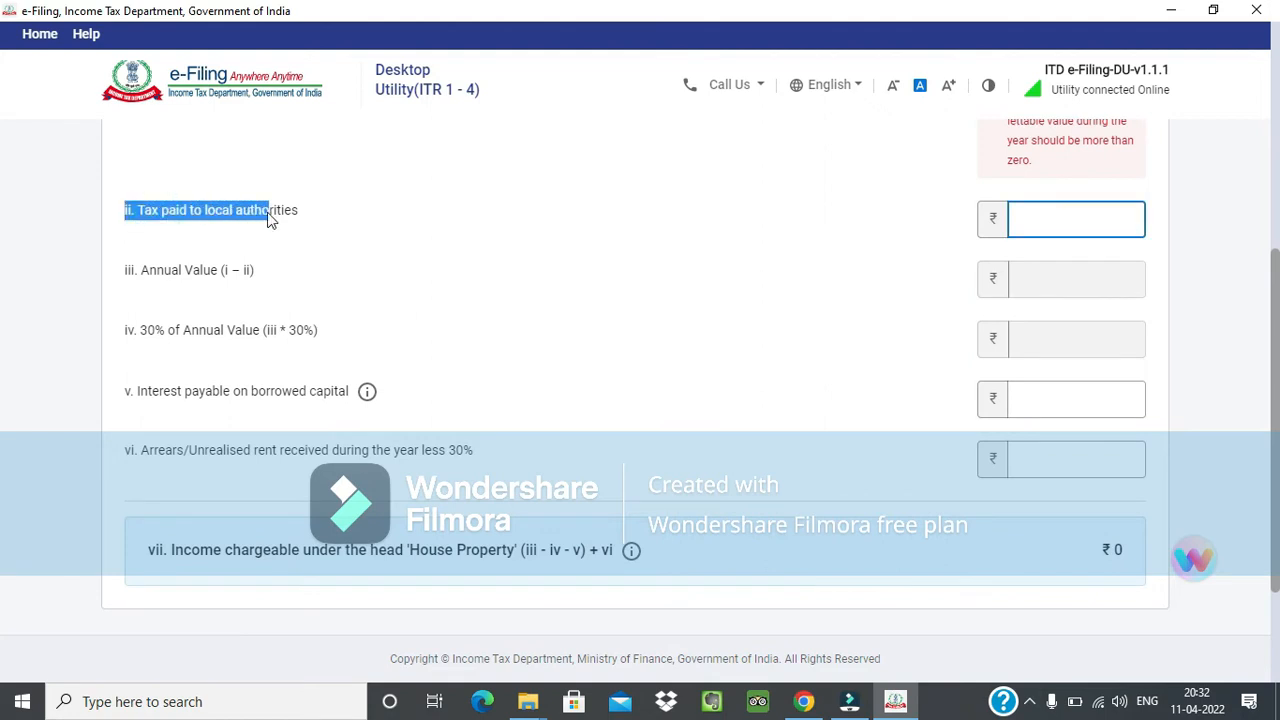
pyautogui.click(340, 218)
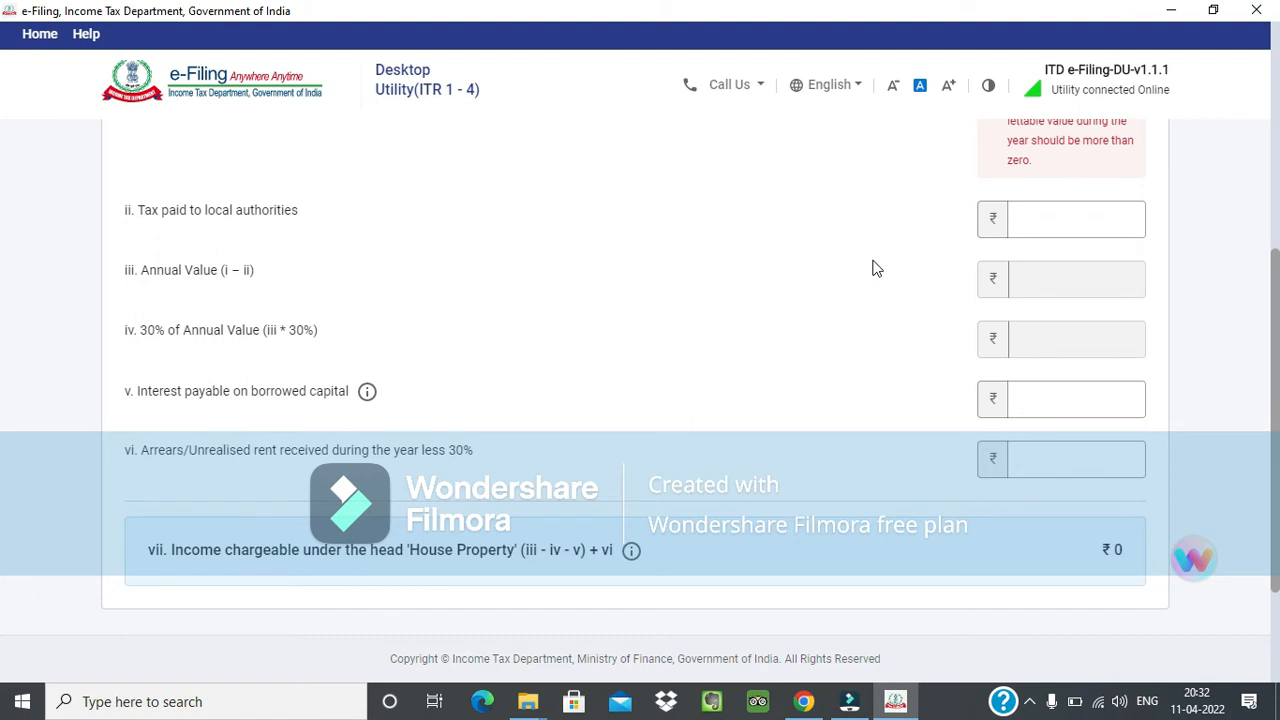
pyautogui.click(176, 330)
pyautogui.click(142, 396)
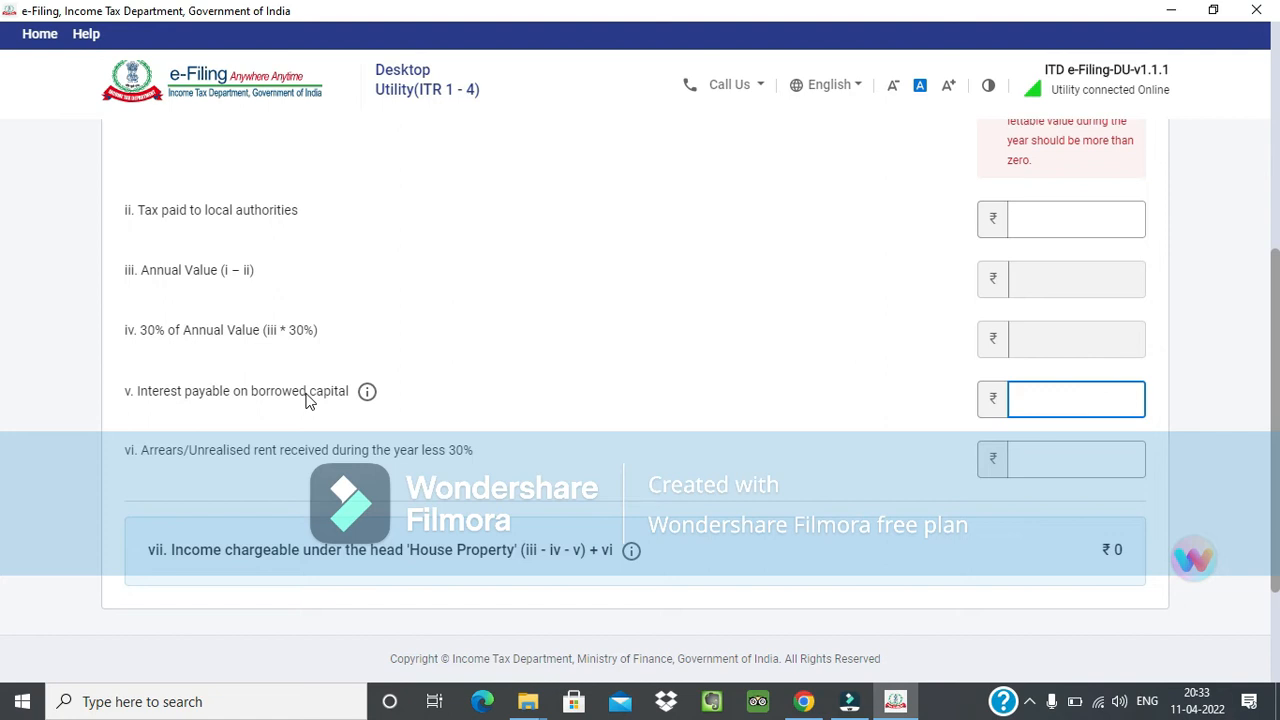
pyautogui.scroll(-1, 831, 415)
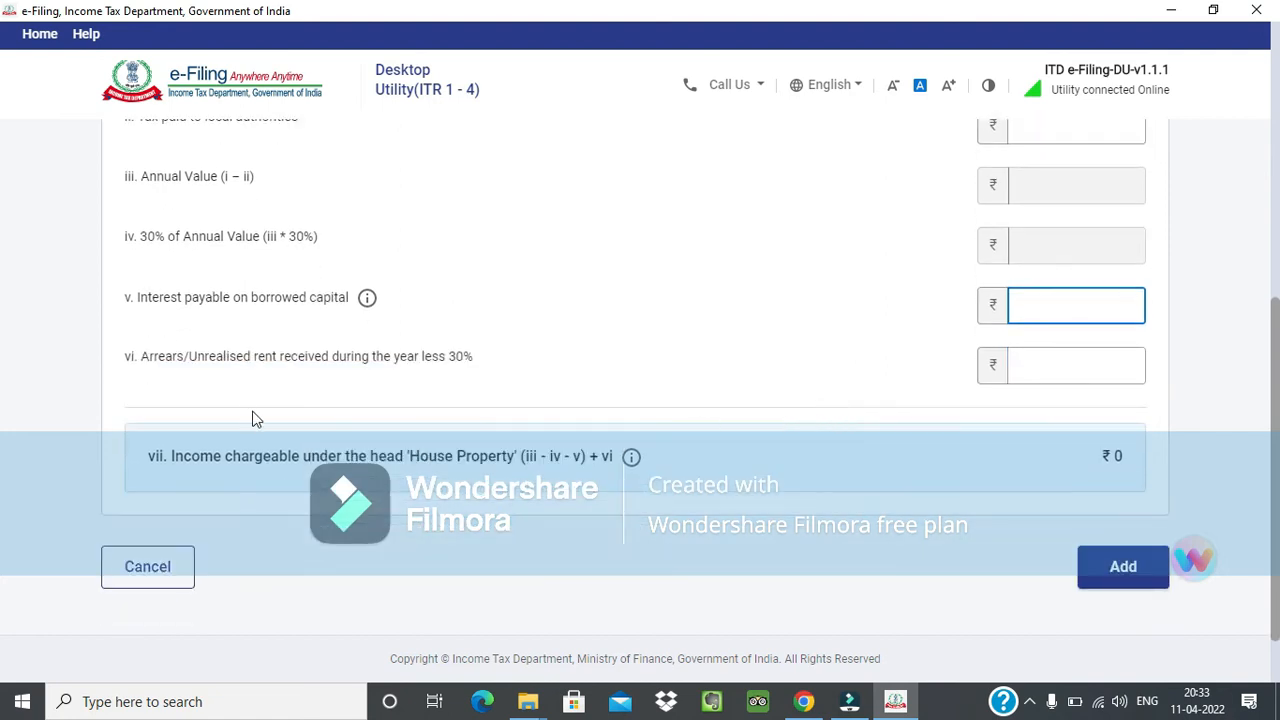
# Try Deemed Let Out as the type of house property and discard the house property entry.
pyautogui.scroll(5, 380, 368)
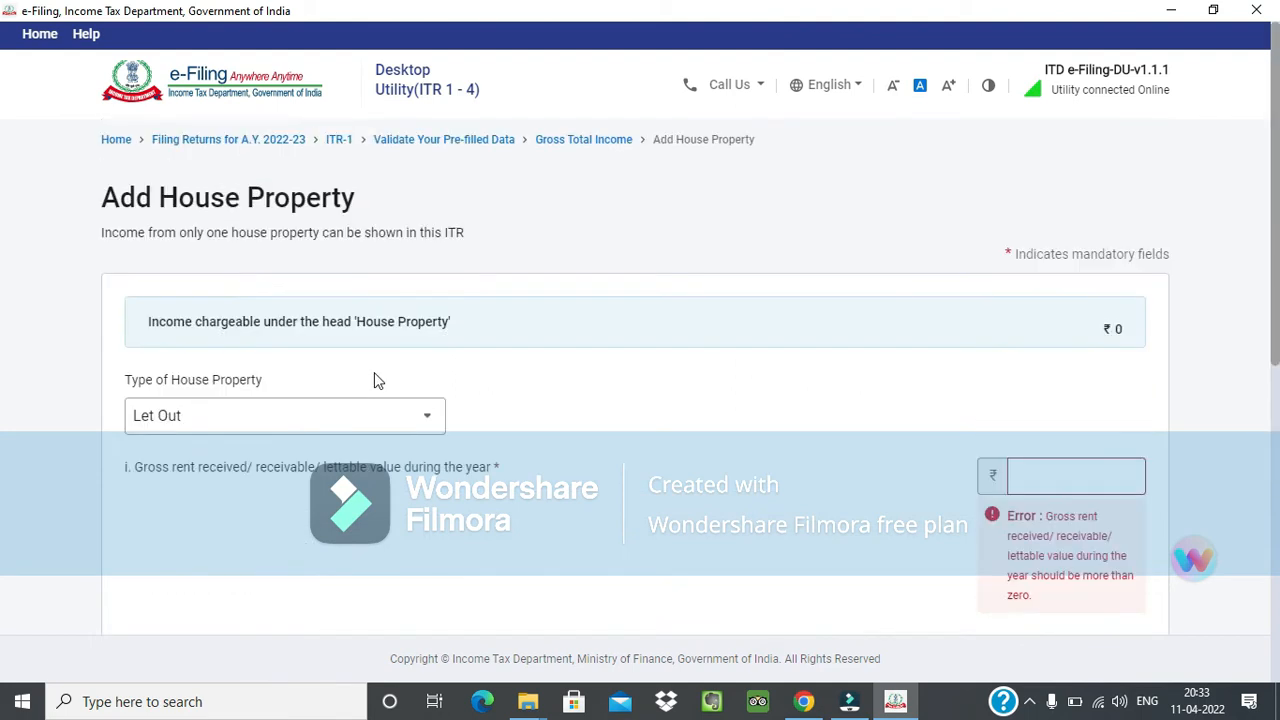
pyautogui.click(400, 326)
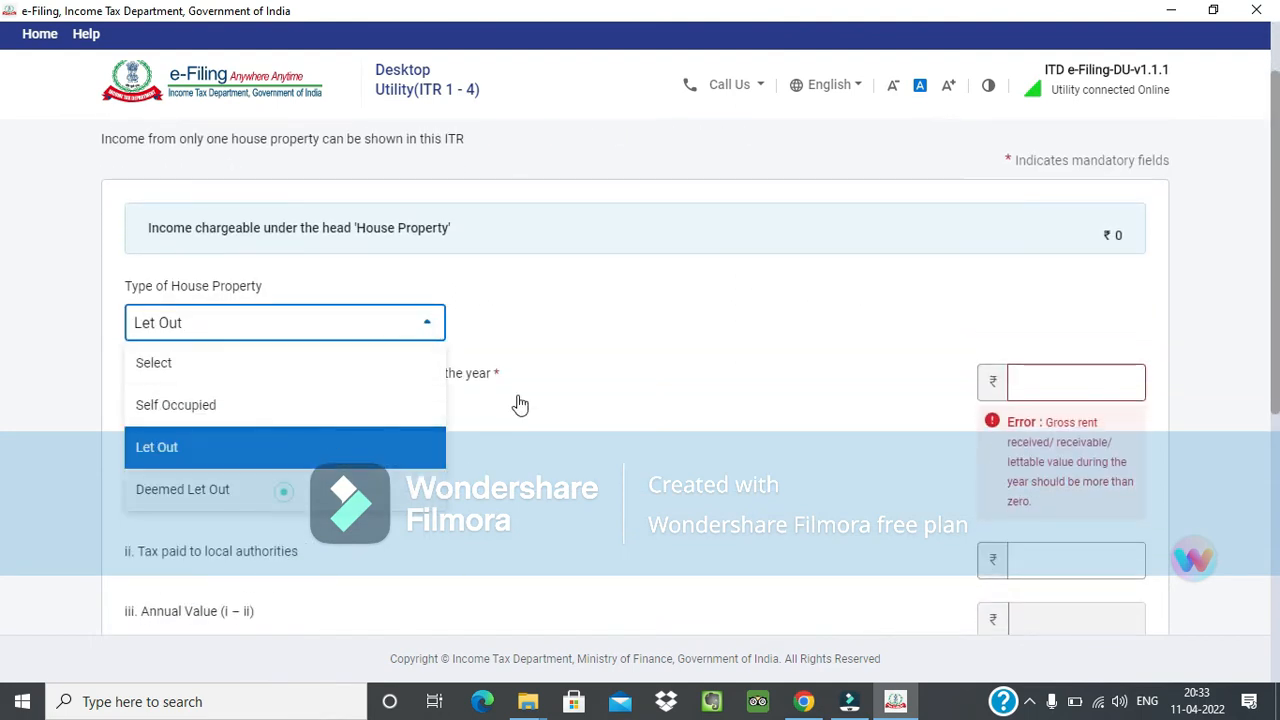
pyautogui.click(655, 337)
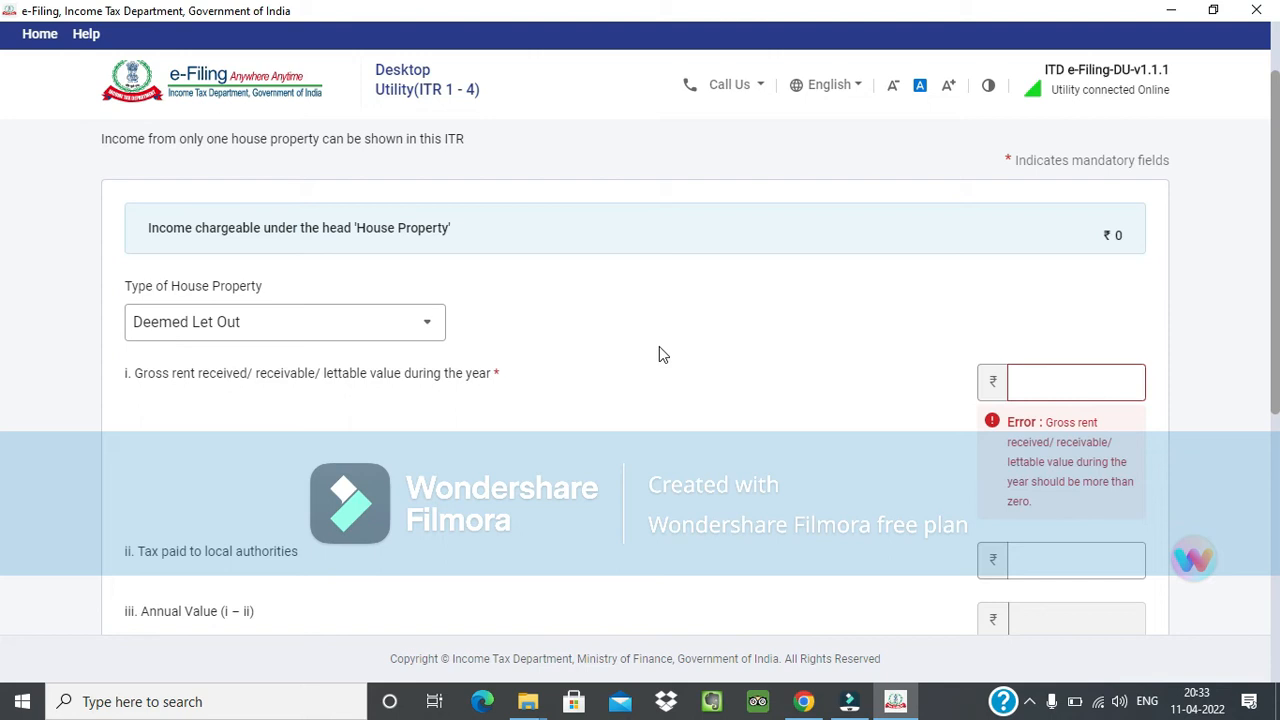
pyautogui.scroll(-1, 646, 363)
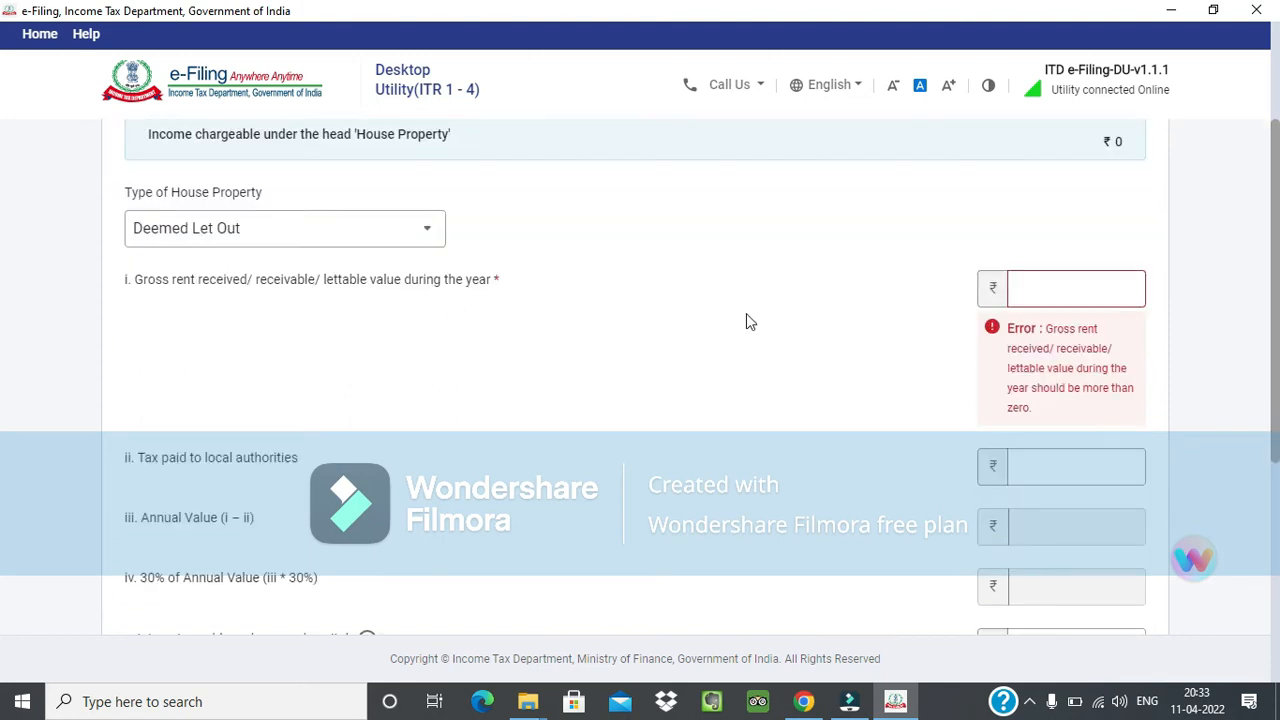
pyautogui.scroll(-2, 333, 227)
pyautogui.scroll(2, 354, 422)
pyautogui.click(208, 280)
pyautogui.click(284, 279)
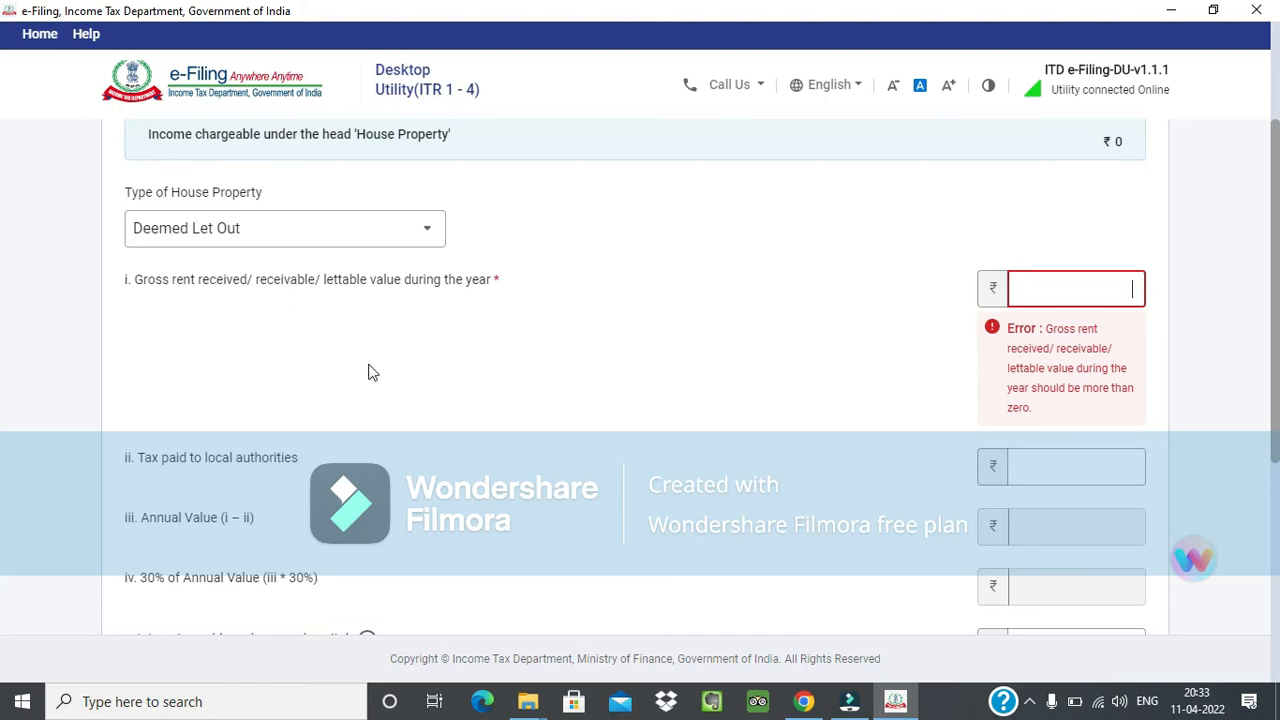
pyautogui.scroll(-4, 380, 371)
pyautogui.click(166, 494)
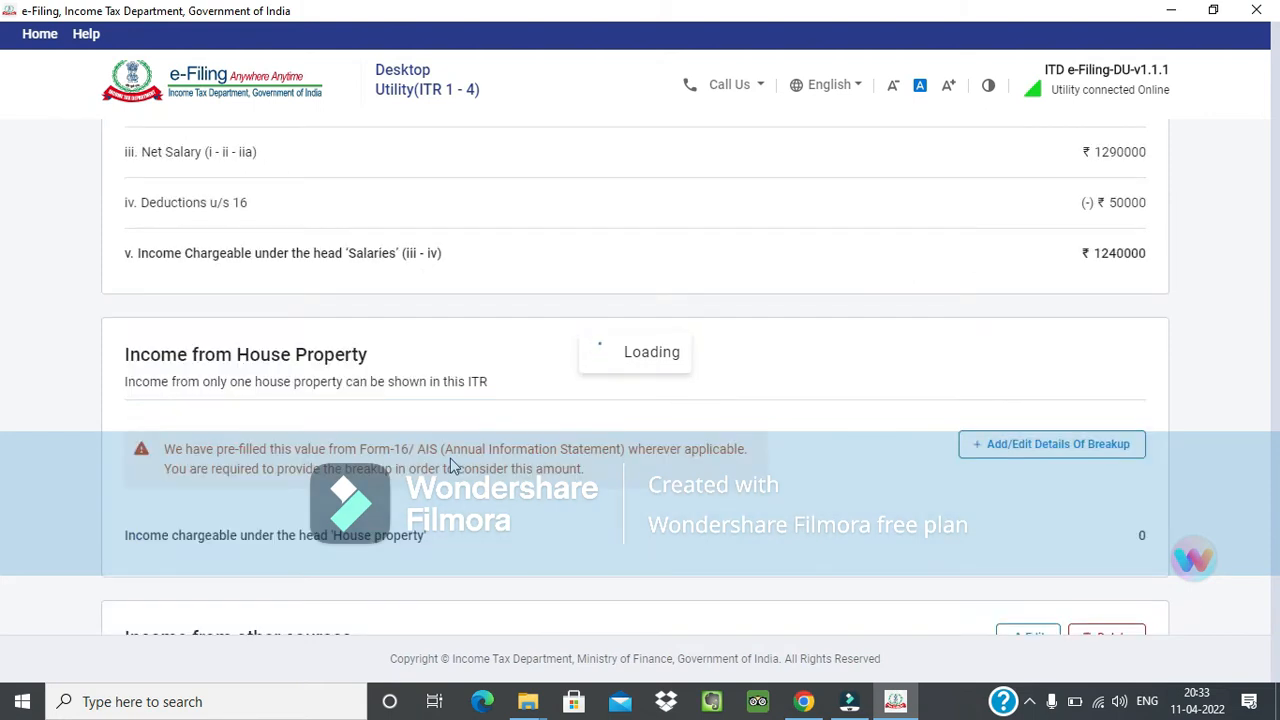
# Review the Income from other sources section and start adding another income there.
pyautogui.click(1234, 404)
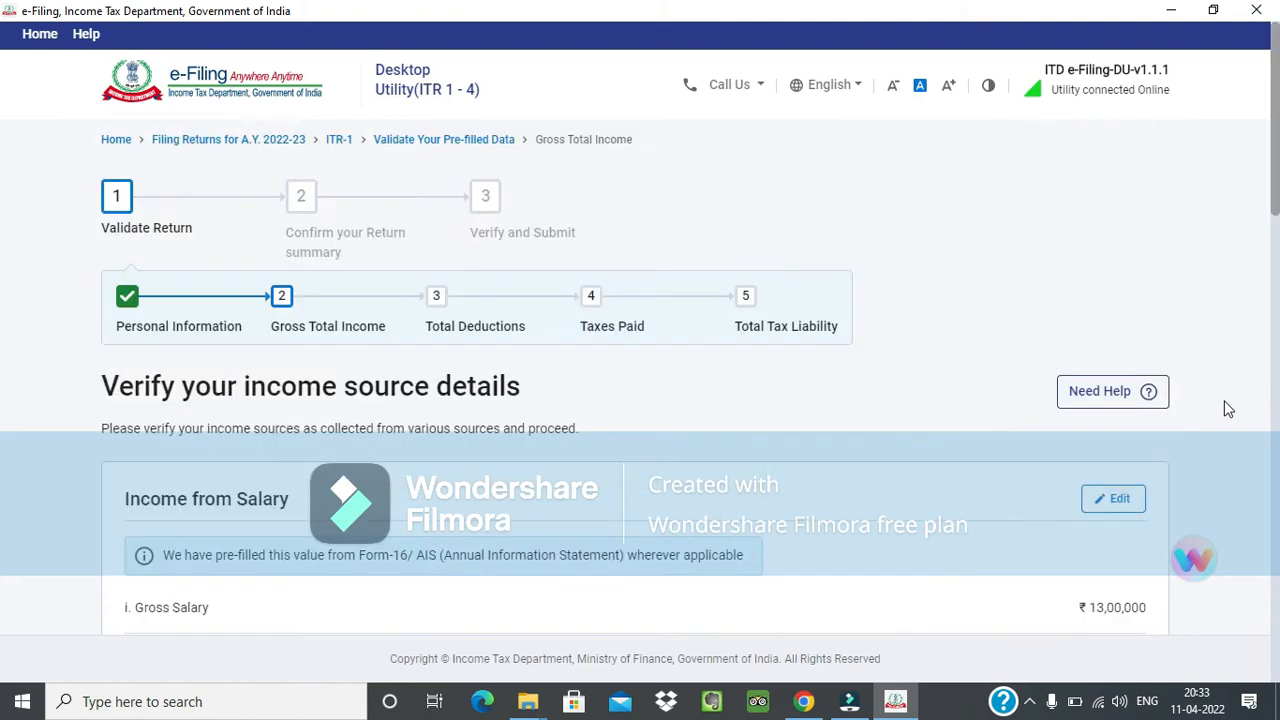
pyautogui.scroll(-10, 1240, 415)
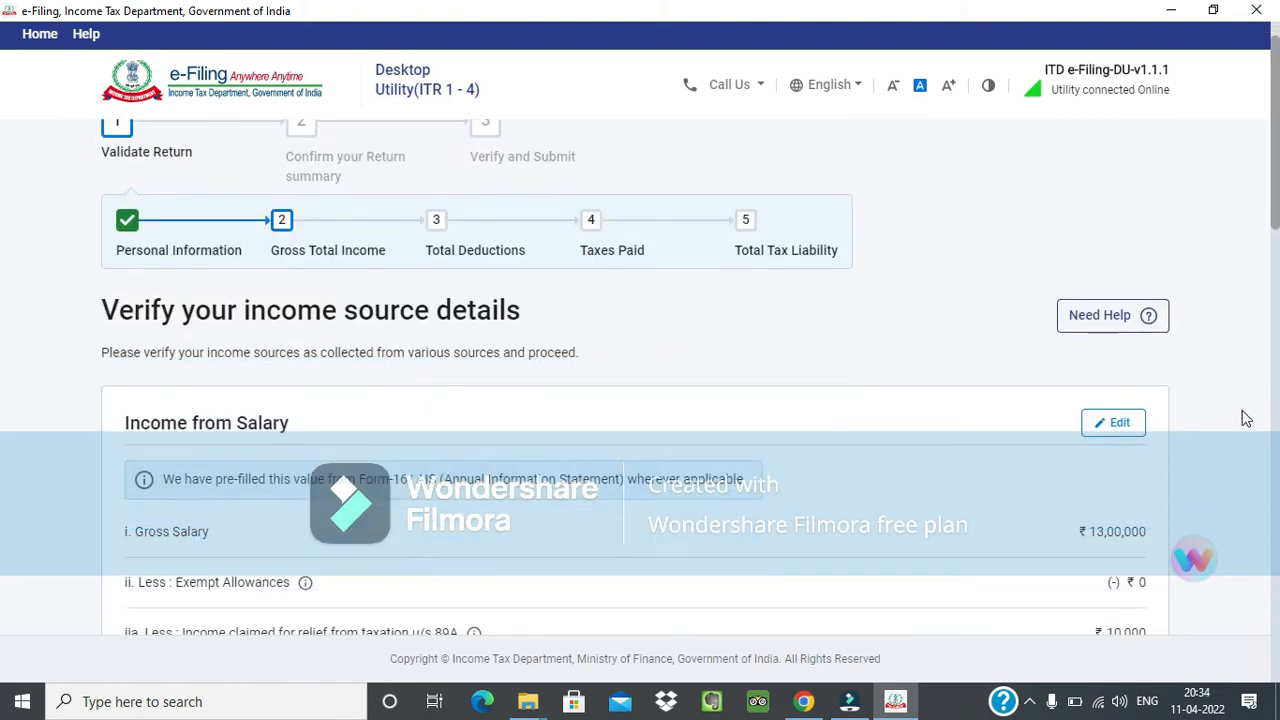
pyautogui.scroll(-3, 600, 437)
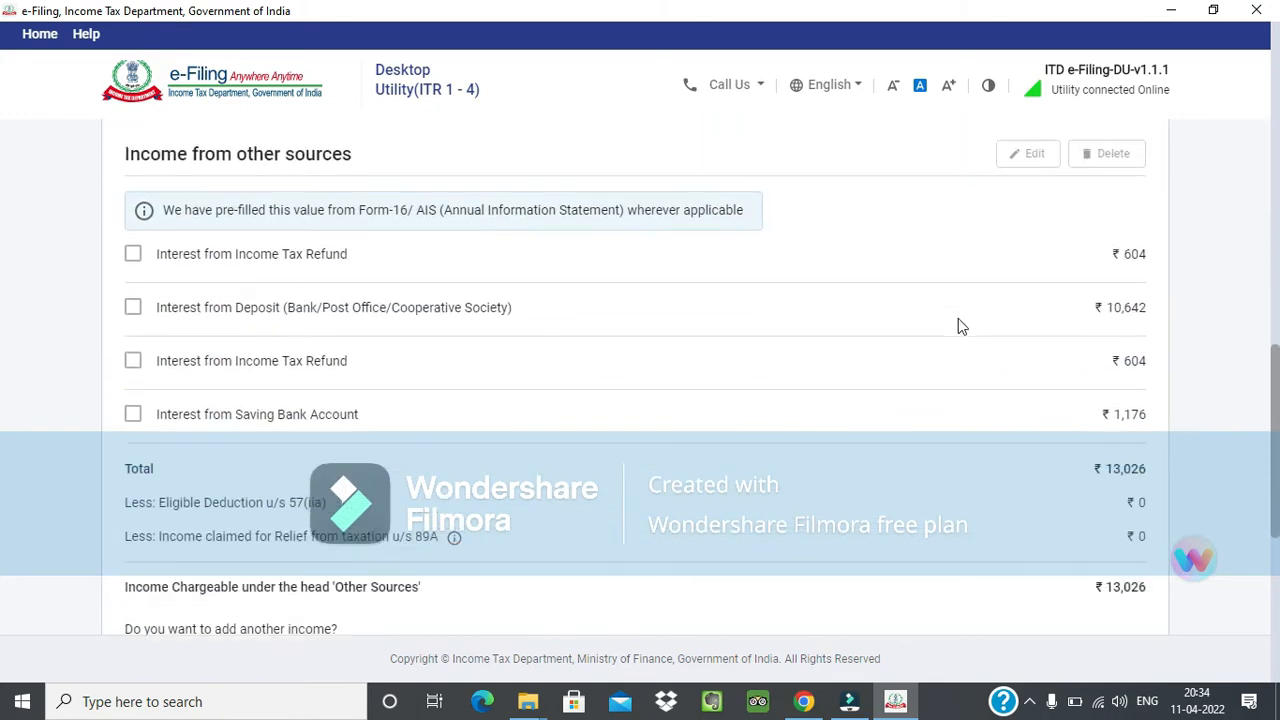
pyautogui.scroll(2, 149, 383)
pyautogui.scroll(-3, 190, 410)
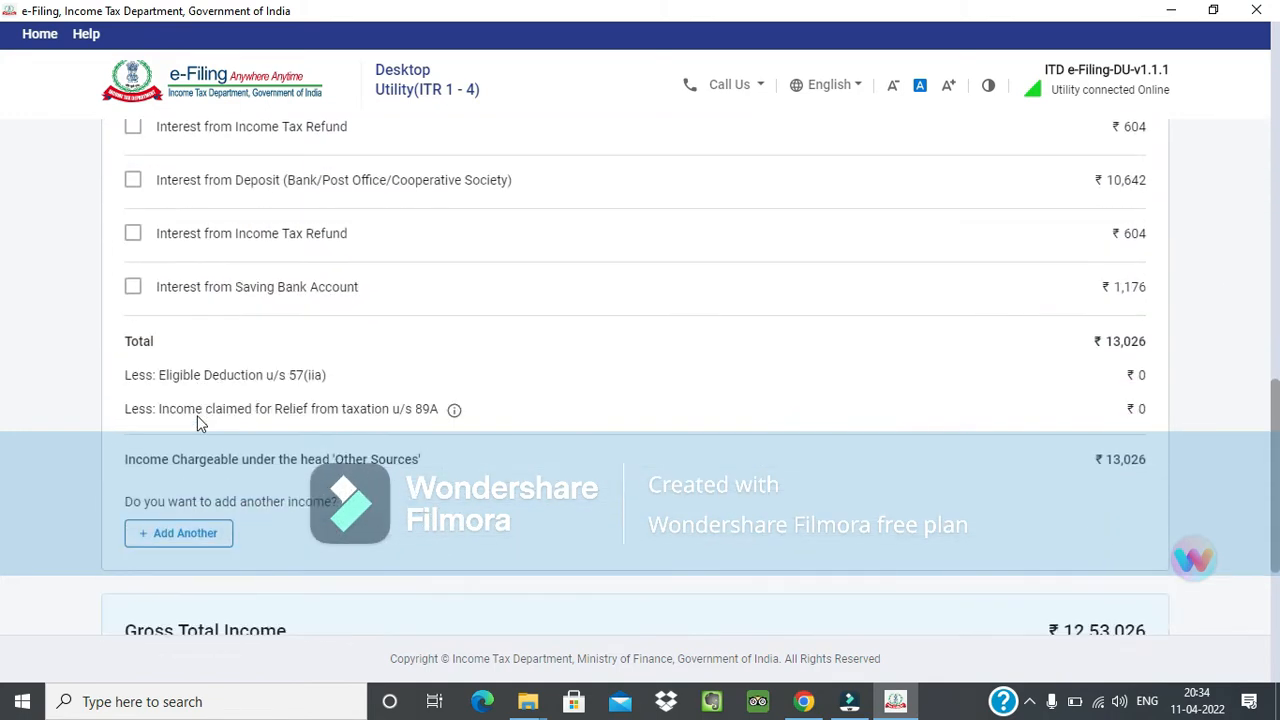
pyautogui.click(207, 535)
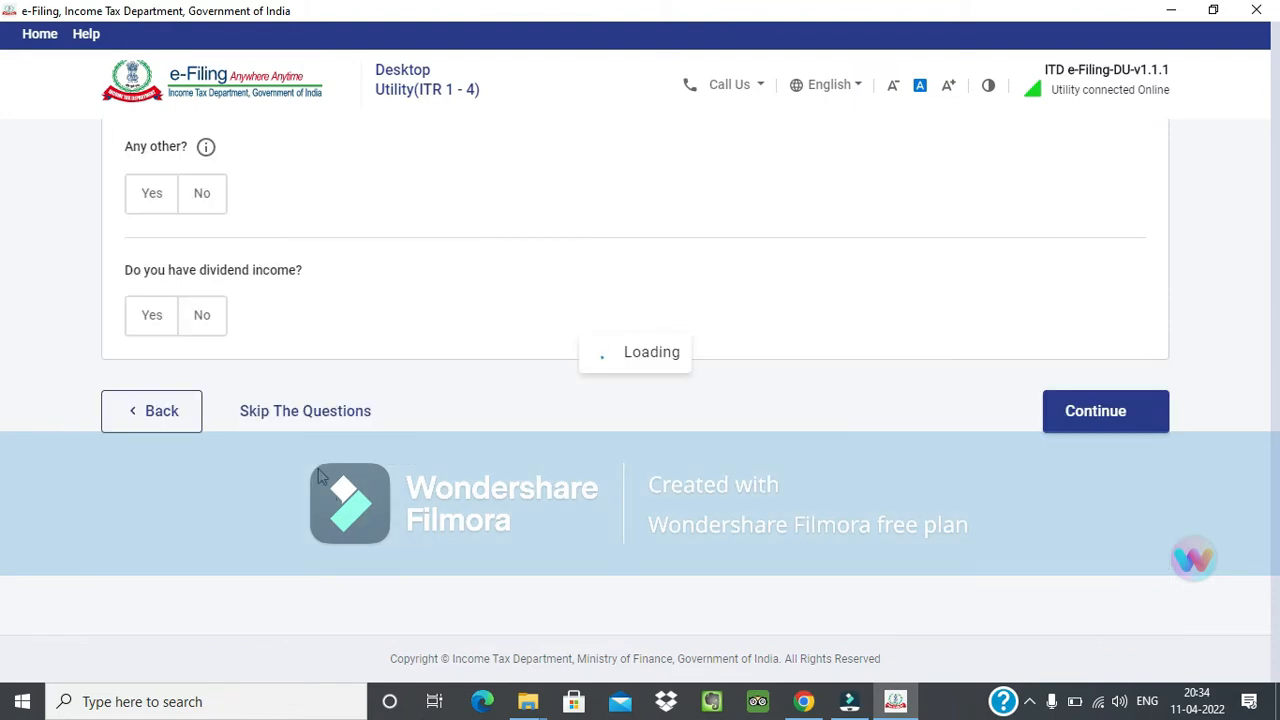
# Look through the other-sources income questions and skip them to reach the income entry form.
pyautogui.scroll(-7, 362, 478)
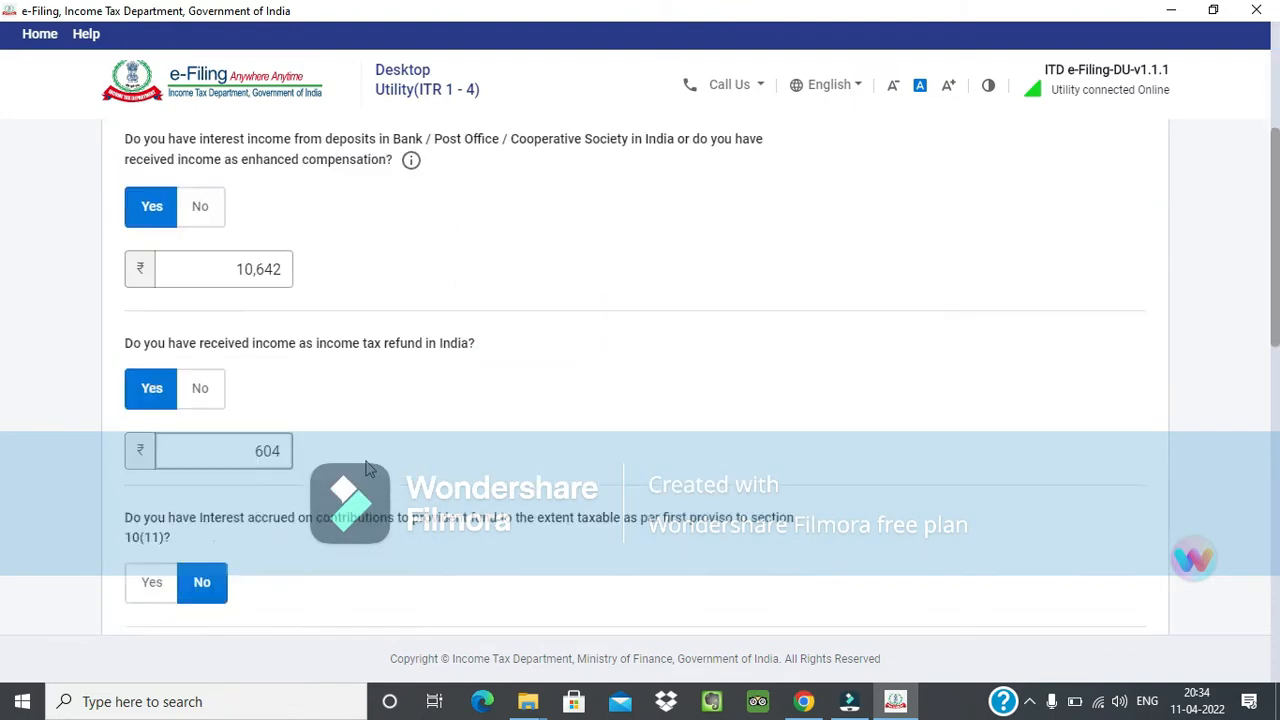
pyautogui.scroll(-6, 362, 478)
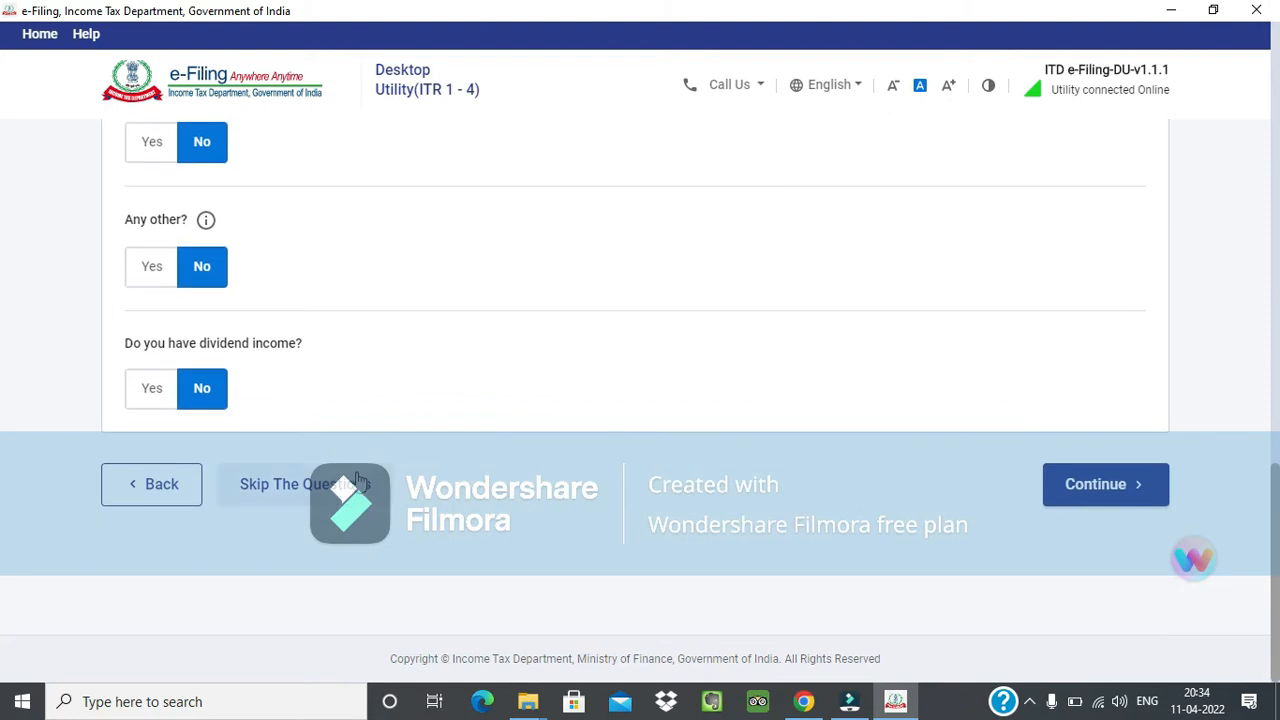
pyautogui.click(338, 490)
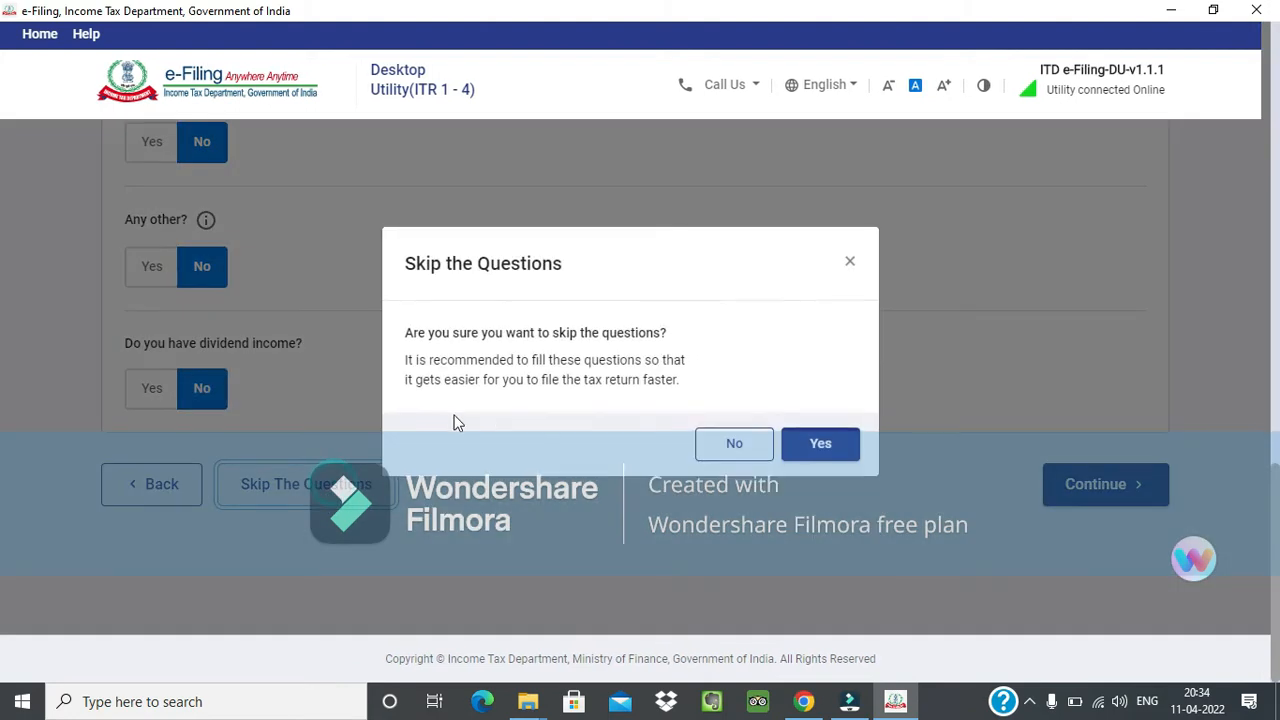
pyautogui.click(818, 447)
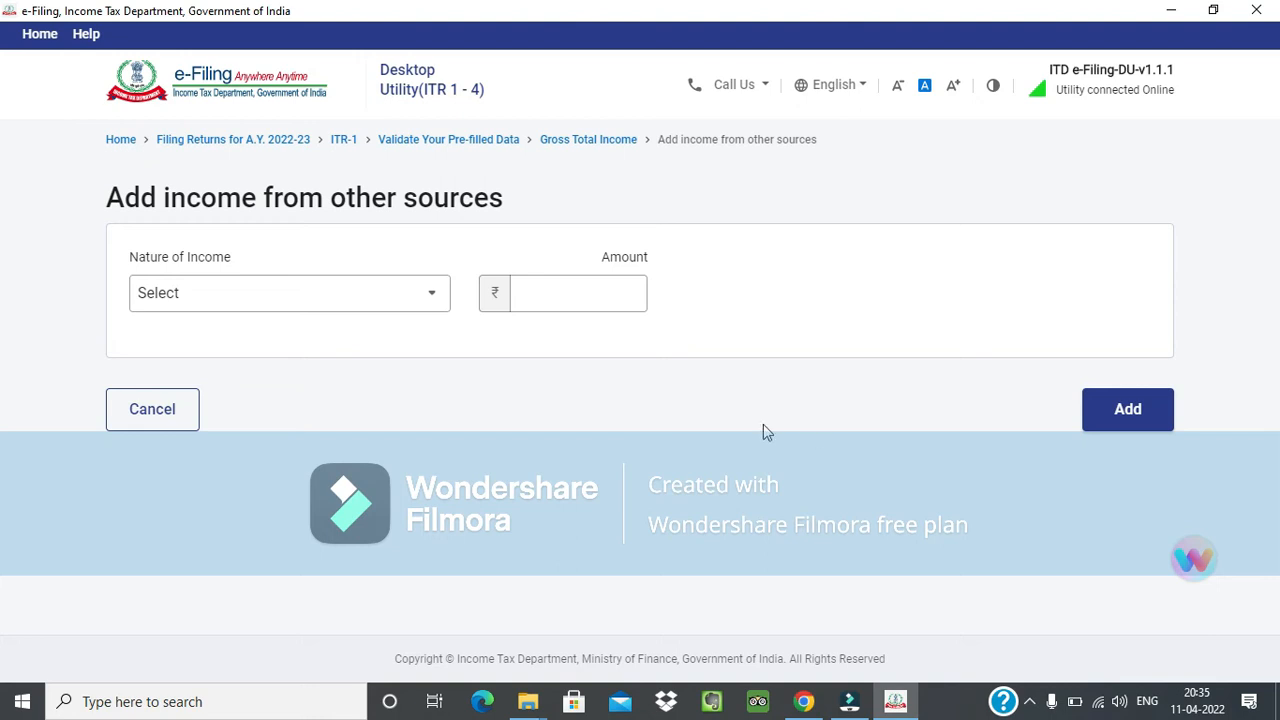
# Examine the Nature of Income options, comparing the taxable provident fund interest entries under sections 10(11) and 10(12).
pyautogui.click(416, 312)
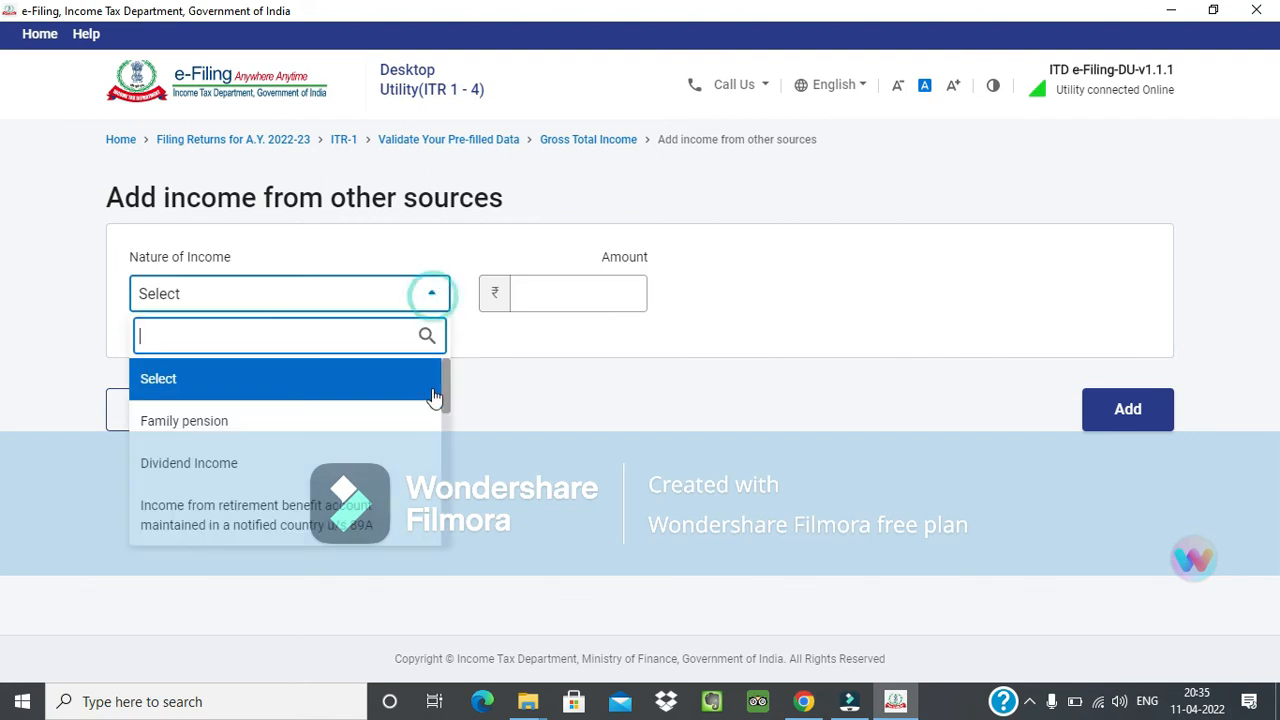
pyautogui.moveTo(444, 381); pyautogui.dragTo(448, 456)
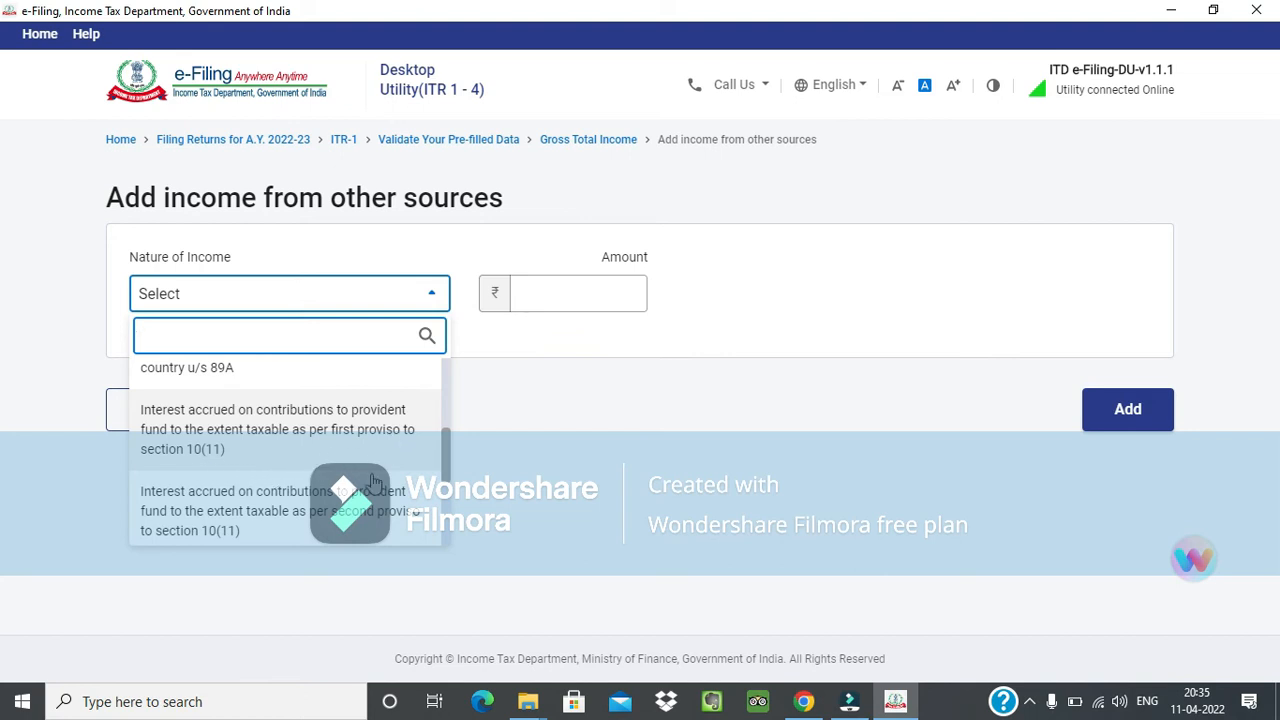
pyautogui.scroll(-1, 383, 473)
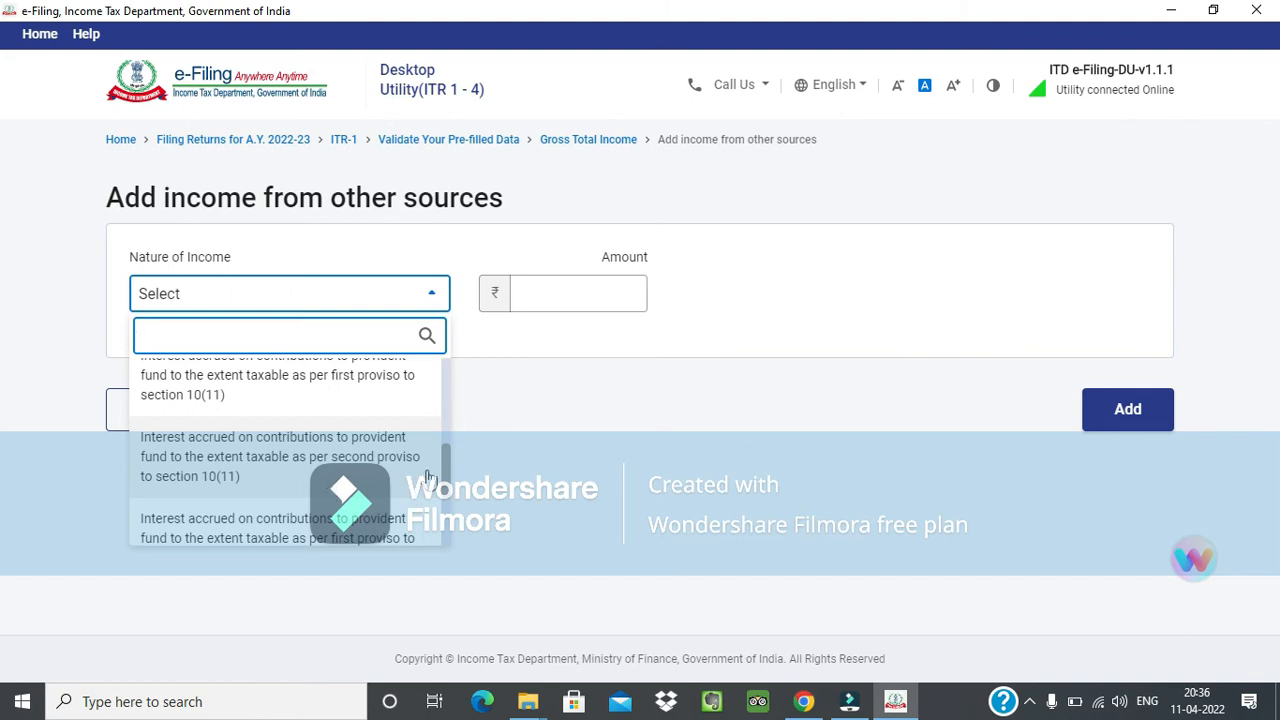
pyautogui.moveTo(446, 462); pyautogui.dragTo(453, 522)
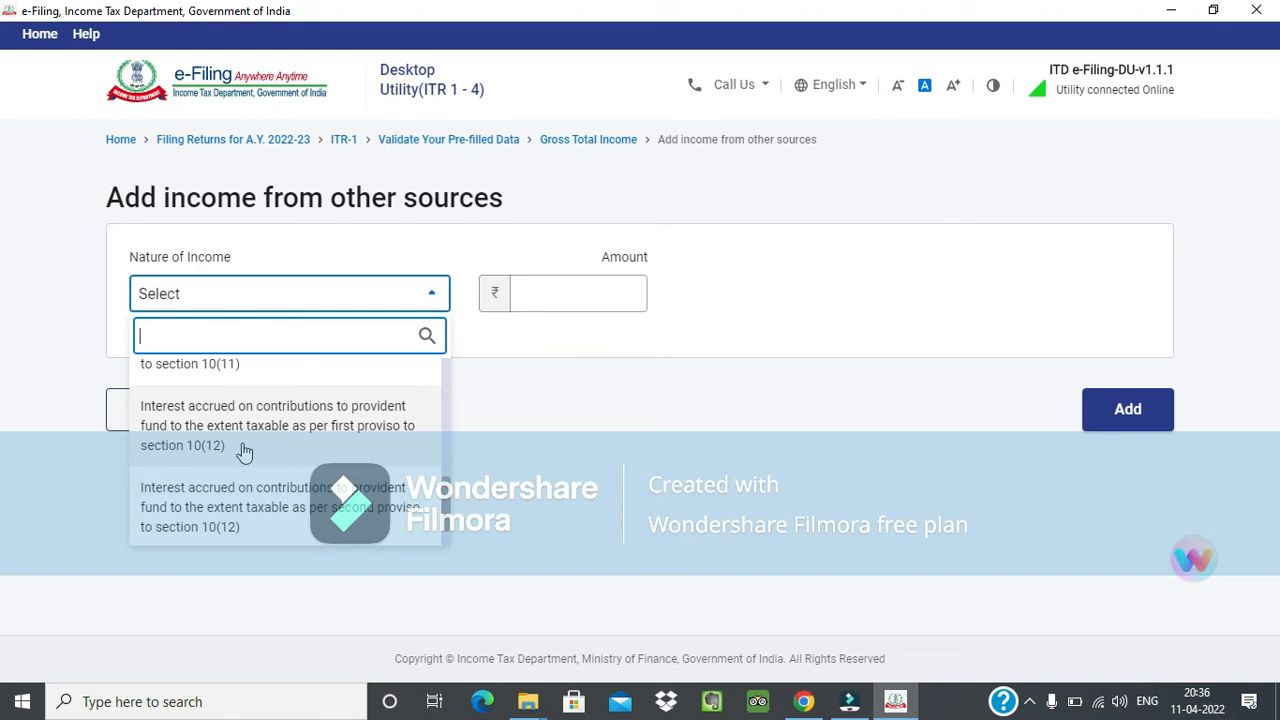
pyautogui.scroll(1, 180, 442)
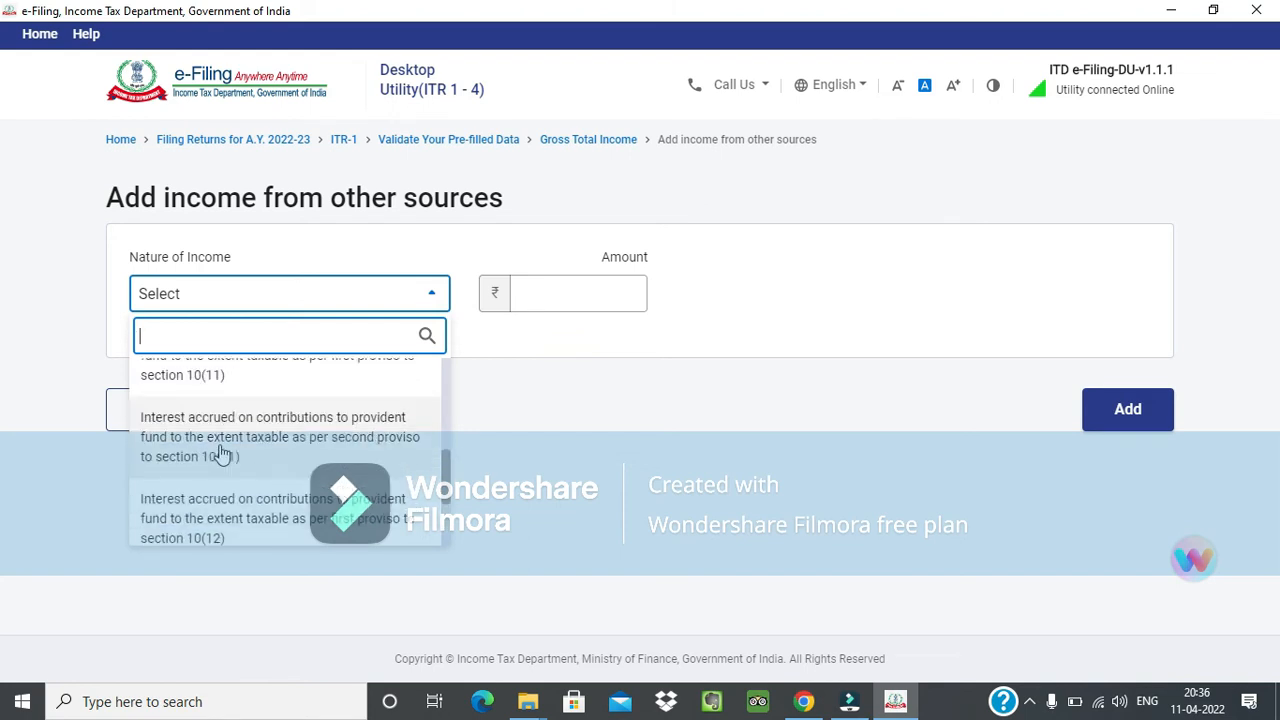
pyautogui.scroll(2, 222, 452)
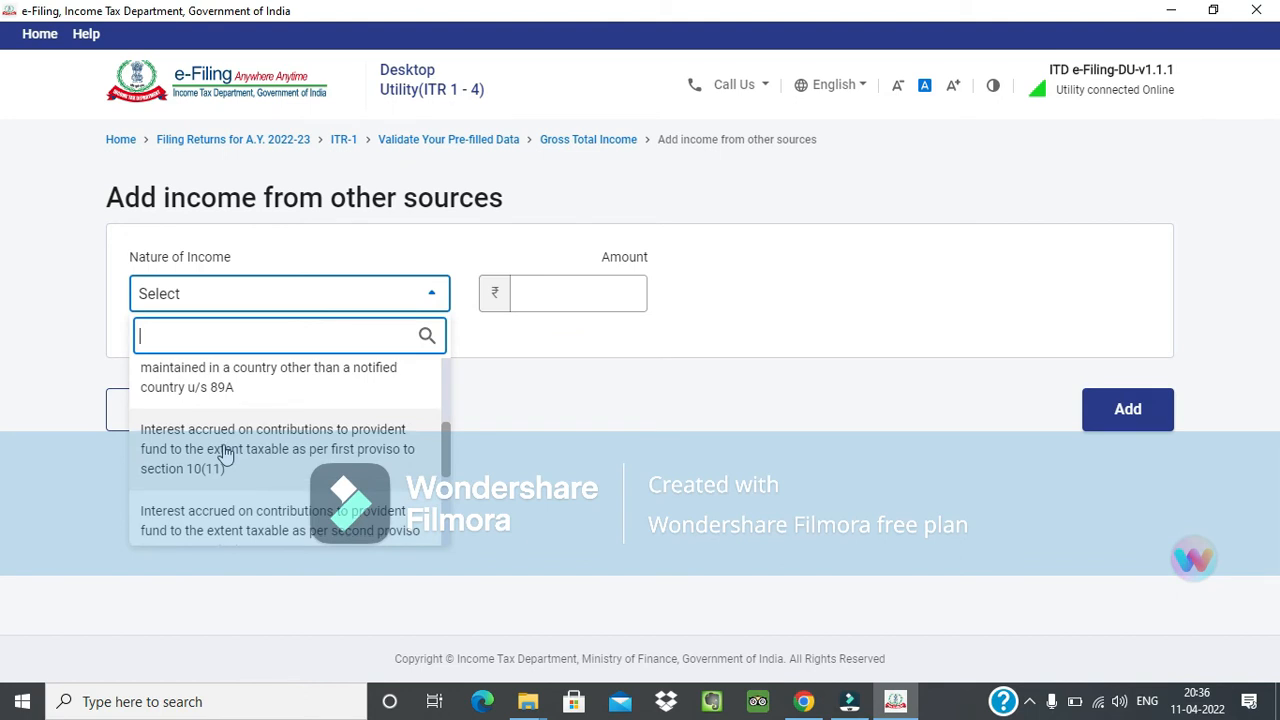
pyautogui.scroll(-1, 225, 453)
pyautogui.scroll(1, 225, 453)
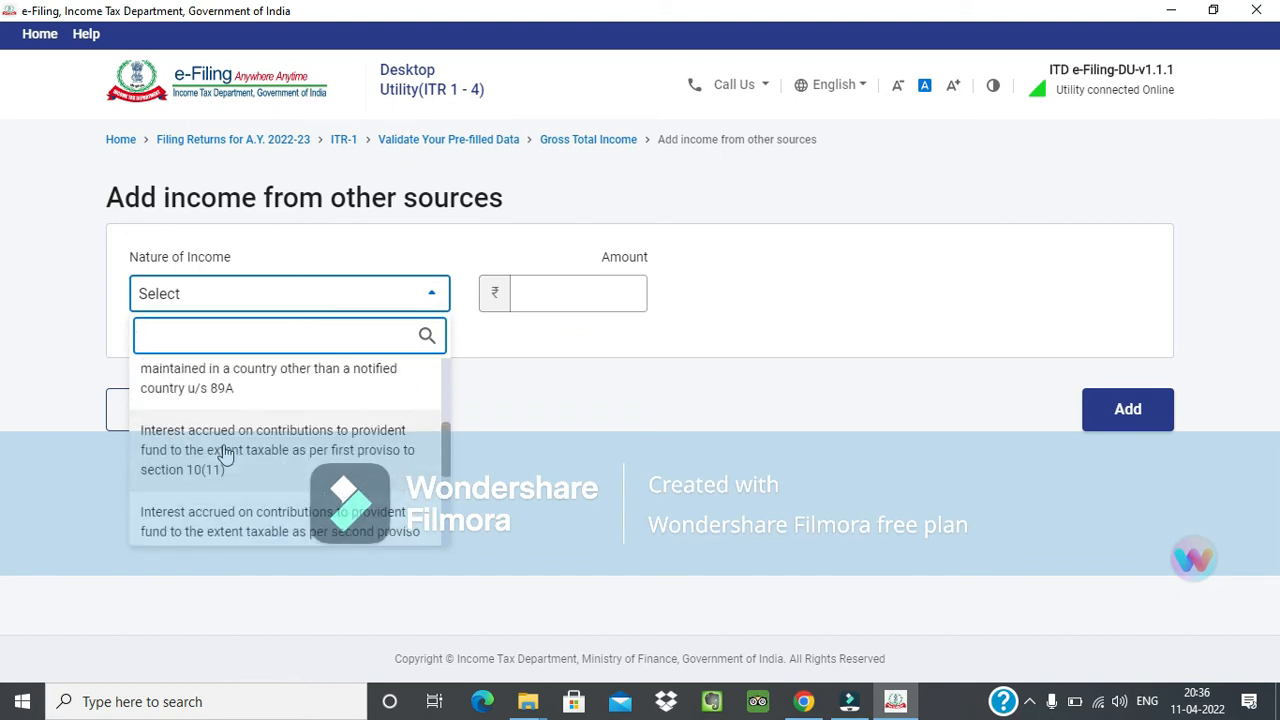
pyautogui.scroll(-1, 225, 453)
pyautogui.scroll(1, 227, 453)
pyautogui.scroll(-2, 227, 453)
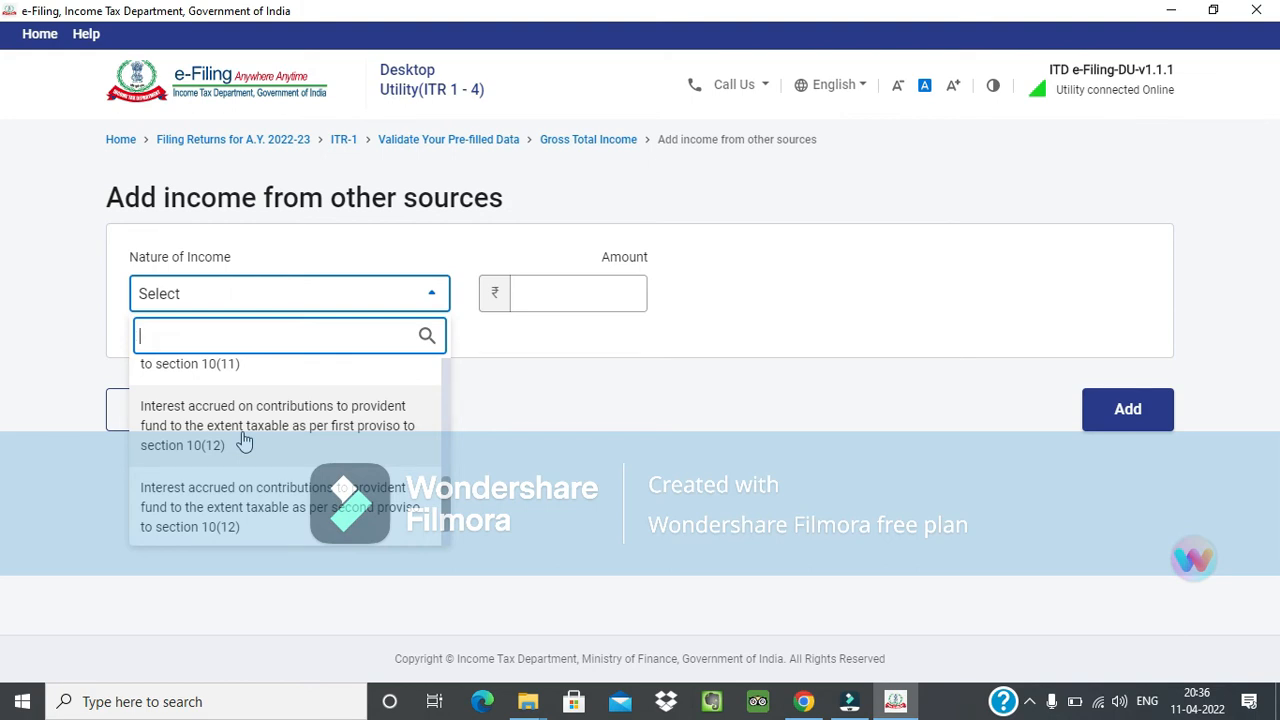
pyautogui.scroll(2, 243, 441)
pyautogui.scroll(-1, 243, 441)
pyautogui.scroll(1, 243, 441)
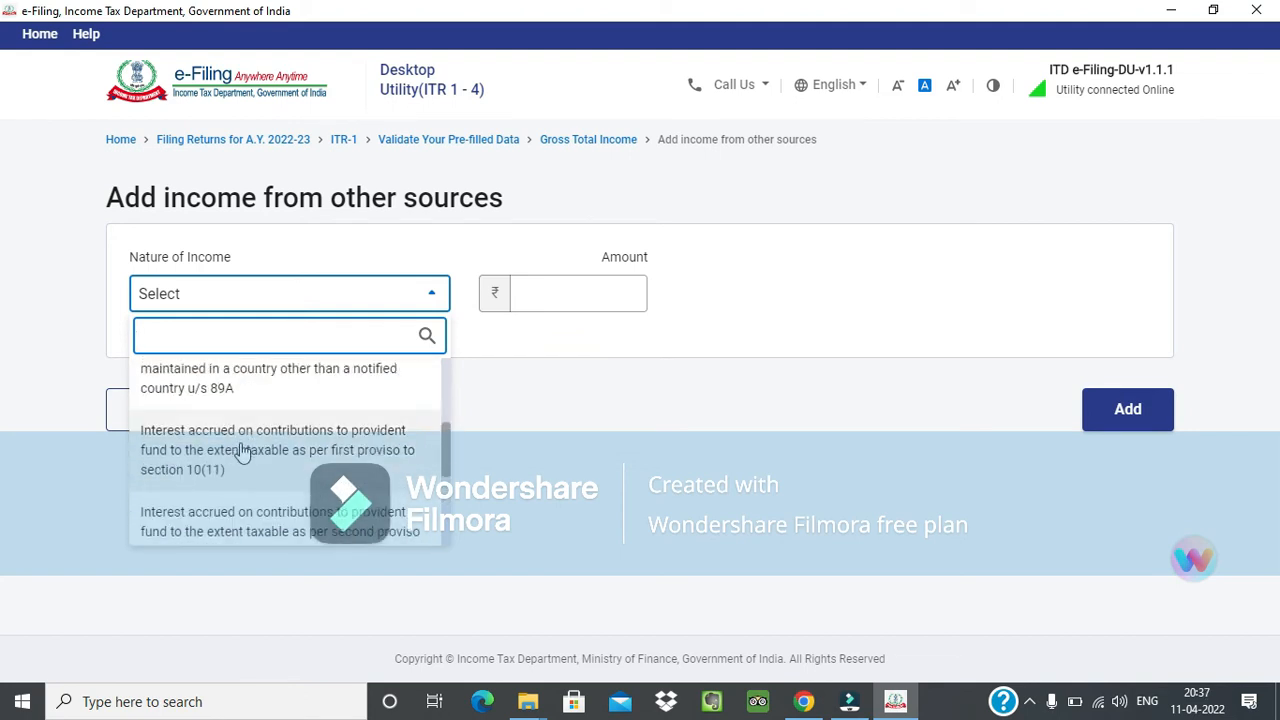
pyautogui.scroll(-1, 241, 452)
pyautogui.scroll(1, 241, 452)
pyautogui.scroll(1, 251, 462)
pyautogui.scroll(-2, 251, 462)
pyautogui.scroll(1, 251, 462)
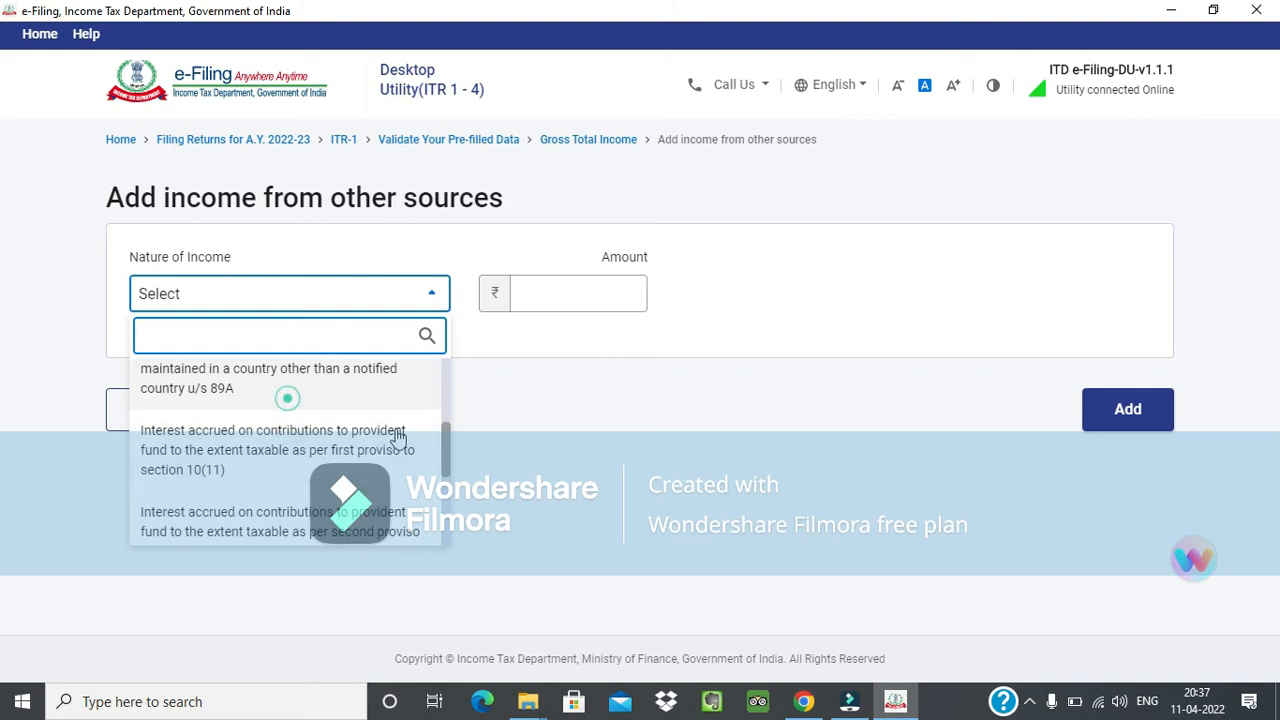
# Add 10,000 as income from a retirement benefit account maintained in a country other than a notified country u/s 89A.
pyautogui.click(288, 398)
pyautogui.click(543, 290)
pyautogui.write('1')
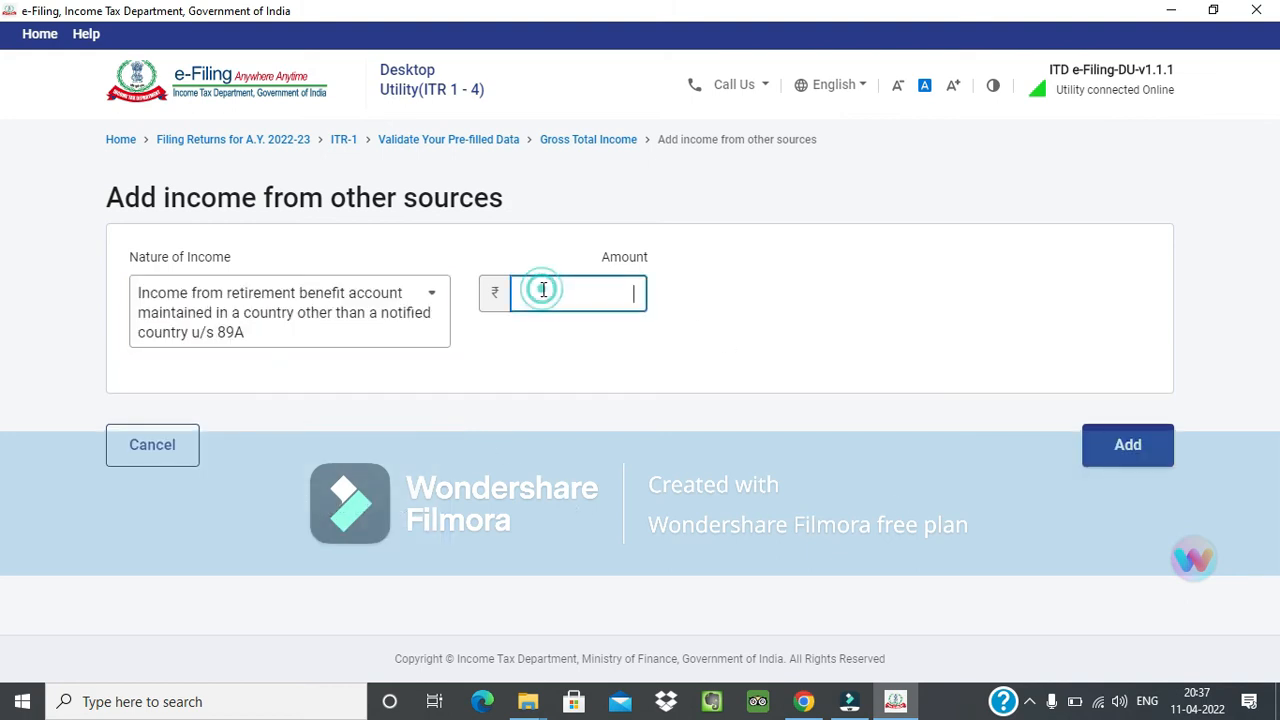
pyautogui.write('0,000')
pyautogui.press('Tab')
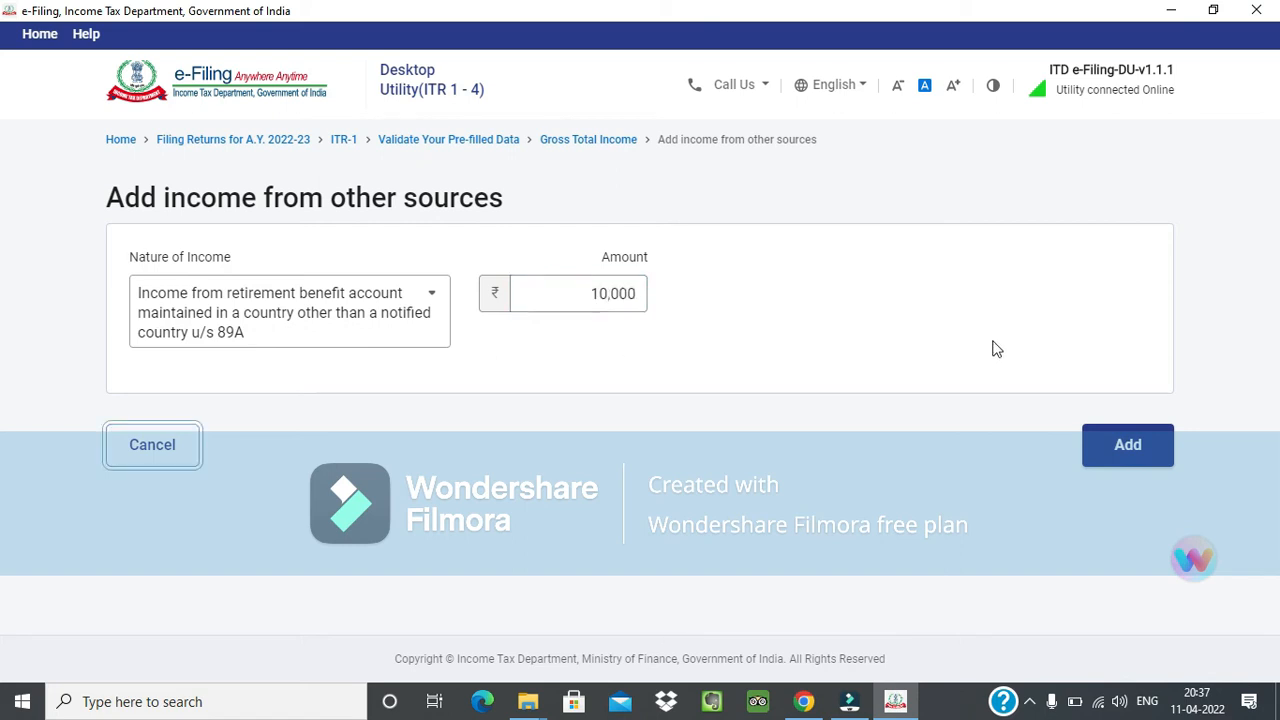
pyautogui.click(1127, 455)
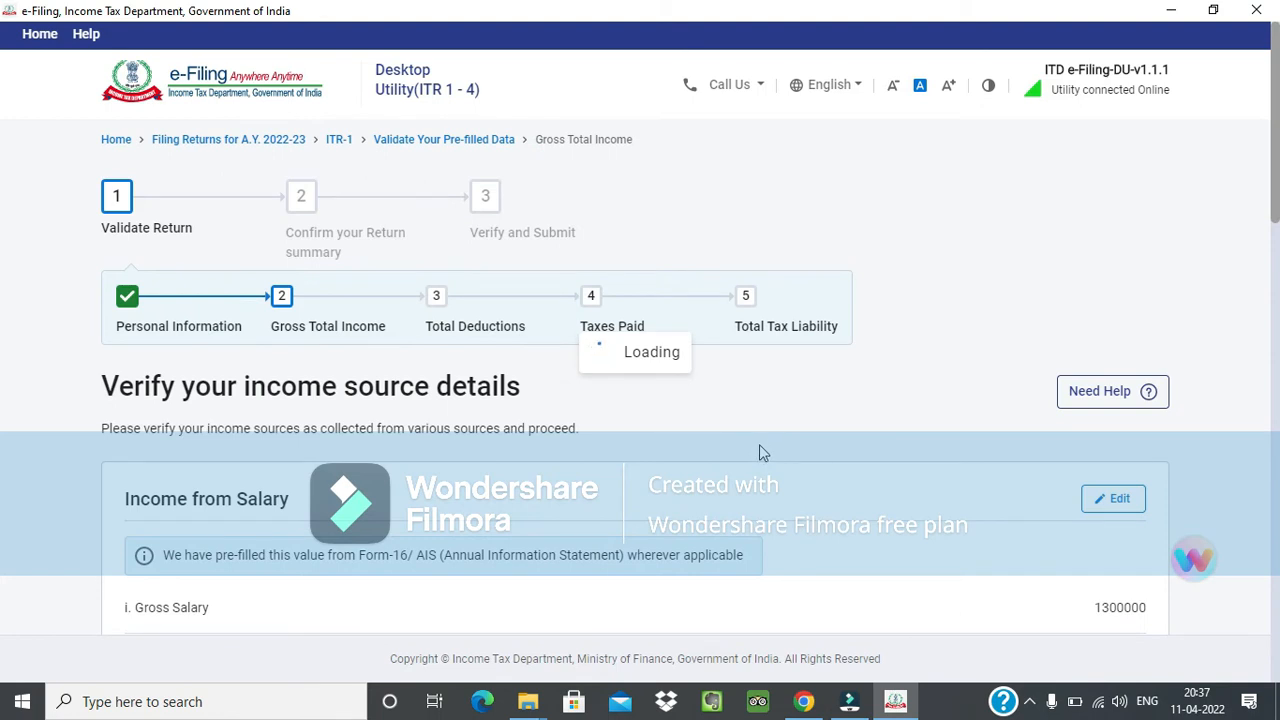
# Delete the retirement benefit account (country other than a notified country u/s 89A) entry from Income from other sources.
pyautogui.scroll(-3, 762, 440)
pyautogui.scroll(-10, 764, 430)
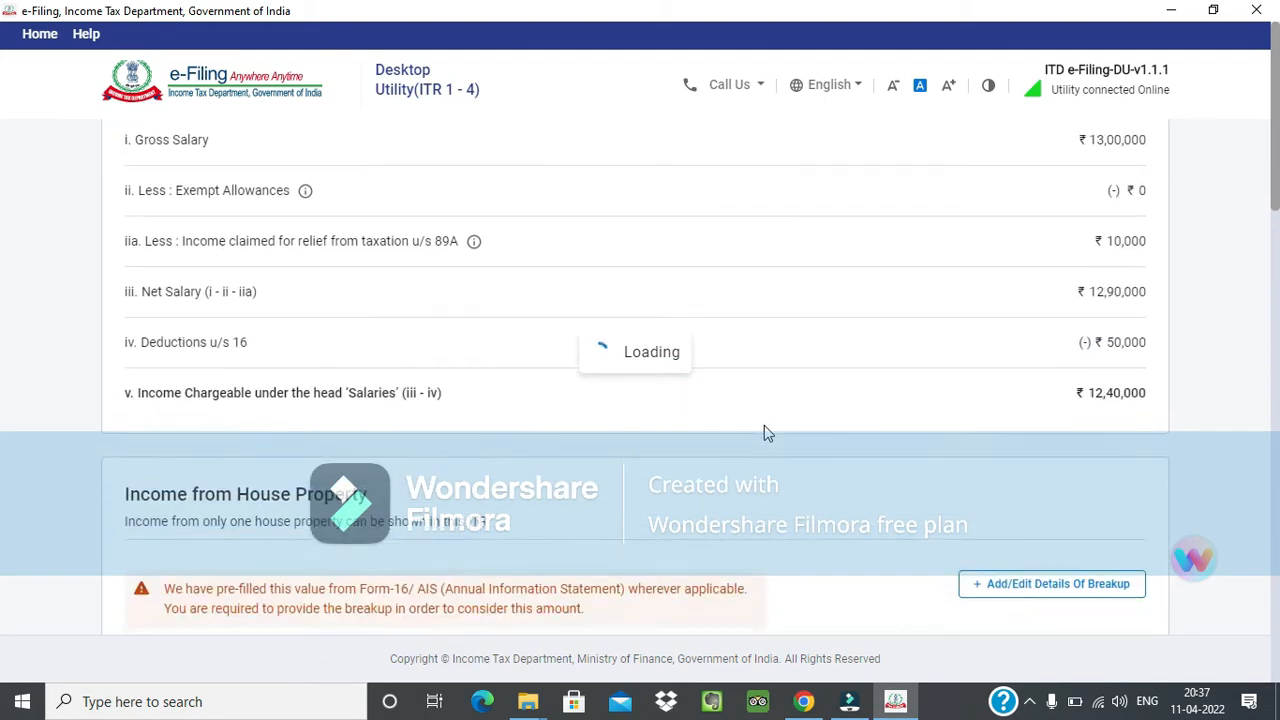
pyautogui.scroll(-5, 764, 432)
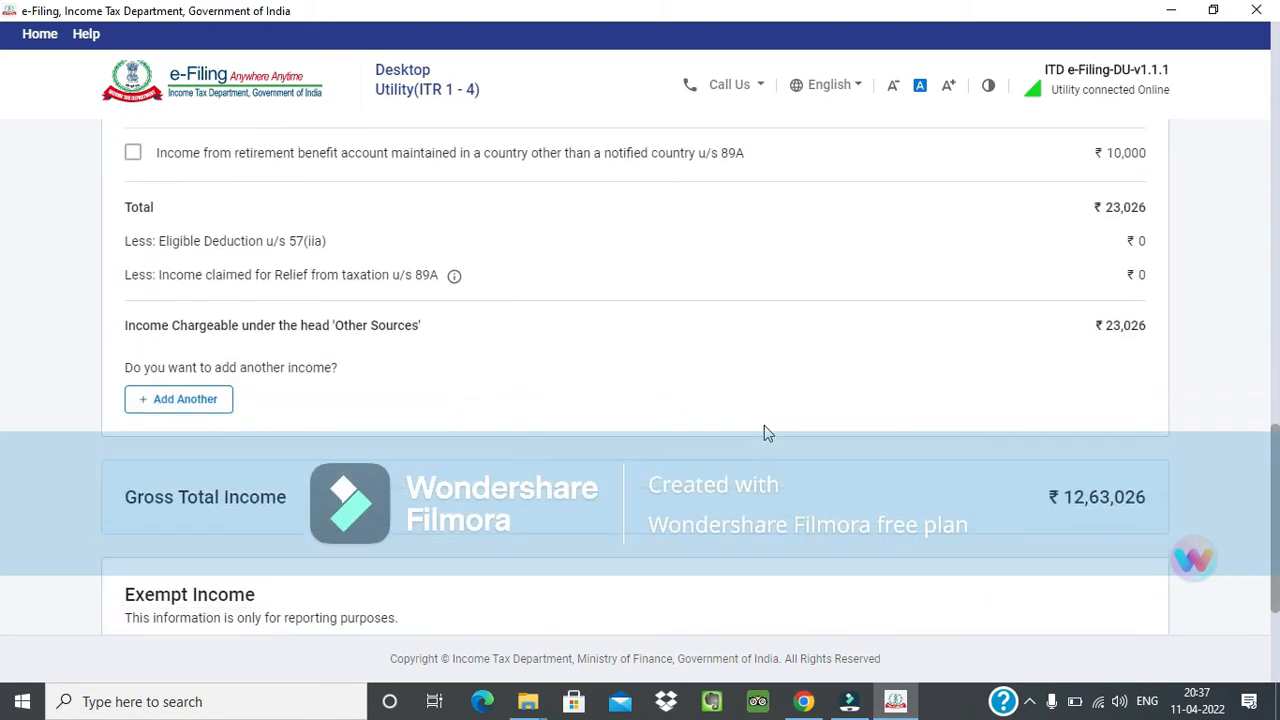
pyautogui.scroll(-1, 764, 432)
pyautogui.scroll(2, 764, 432)
pyautogui.scroll(3, 764, 432)
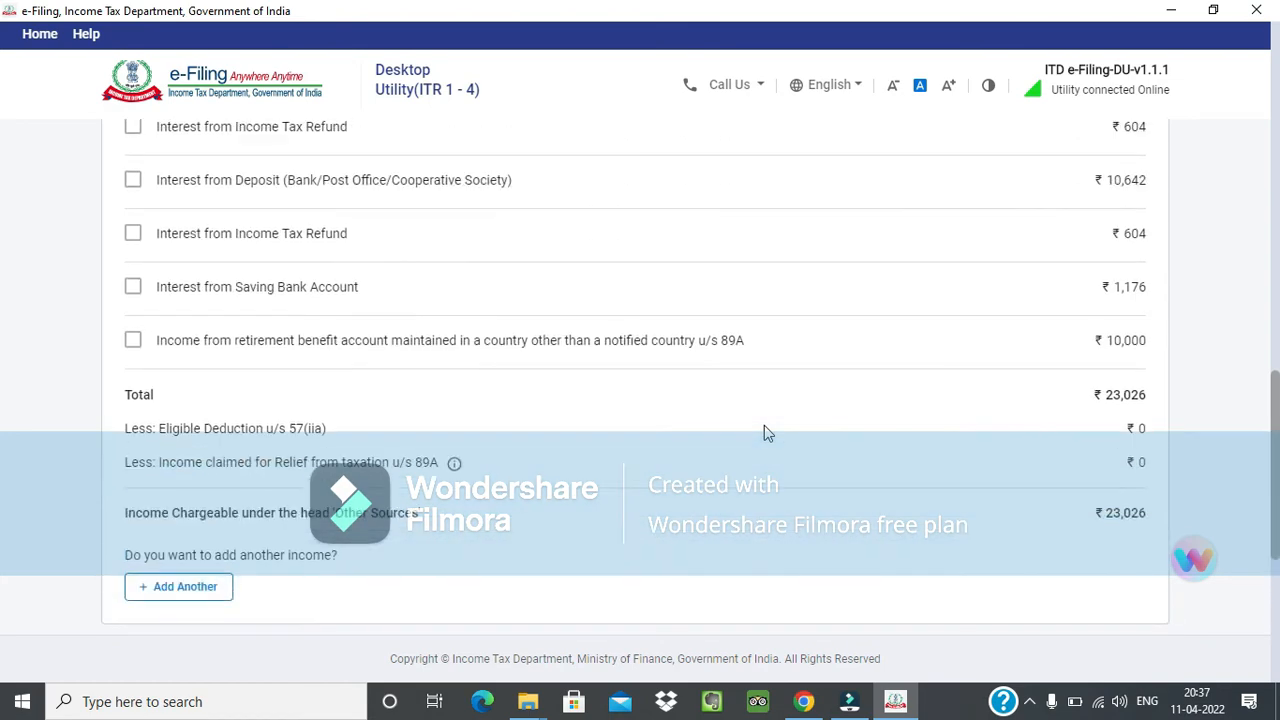
pyautogui.scroll(-1, 764, 429)
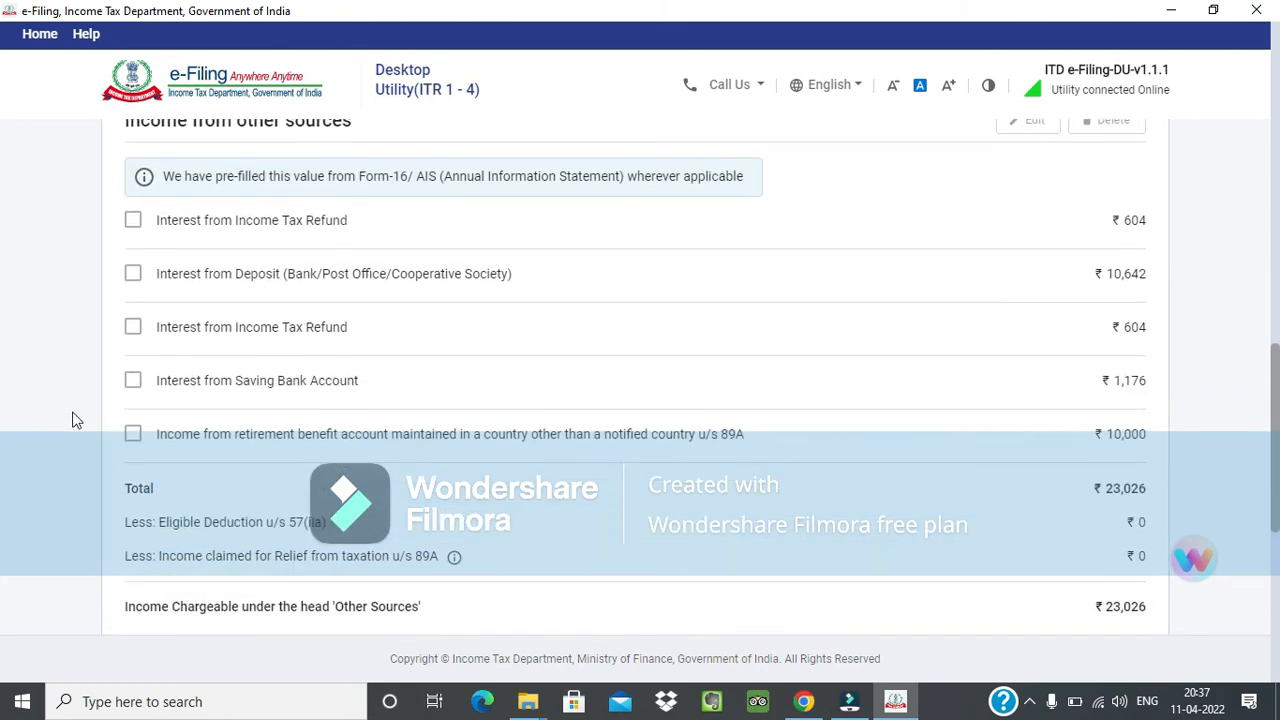
pyautogui.click(134, 435)
pyautogui.scroll(-1, 190, 450)
pyautogui.scroll(2, 190, 450)
pyautogui.click(1110, 214)
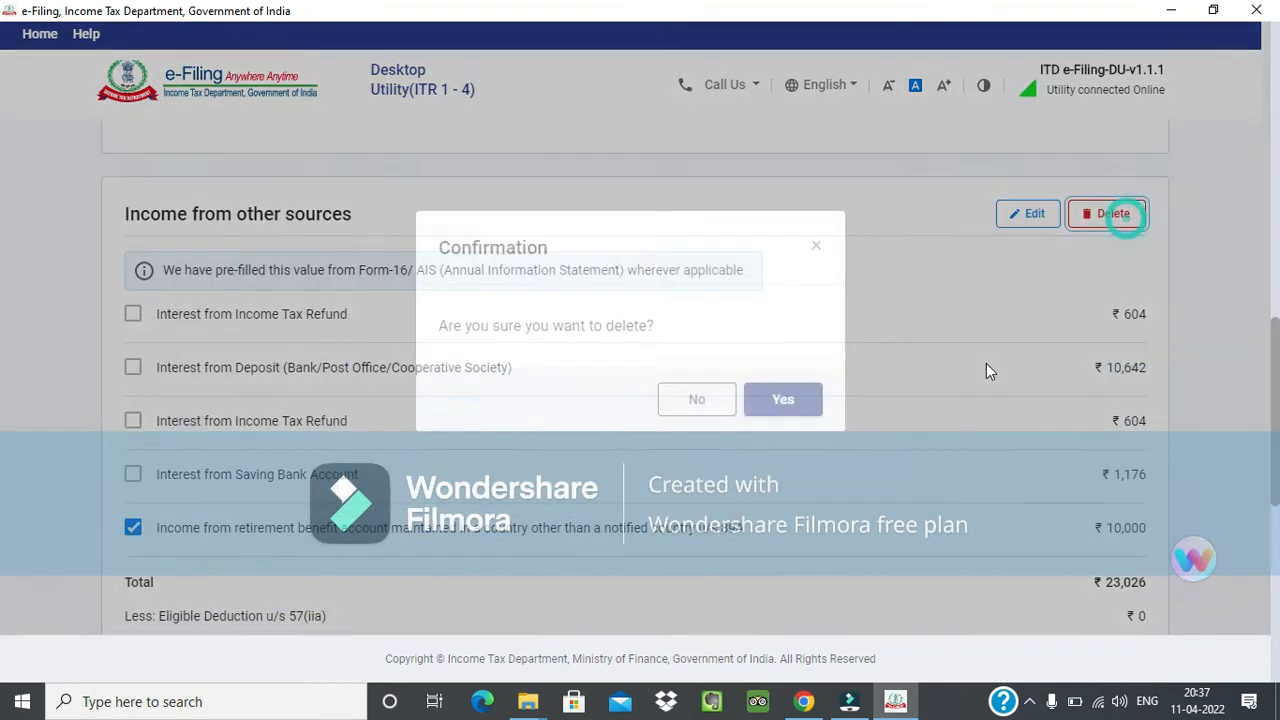
pyautogui.click(784, 434)
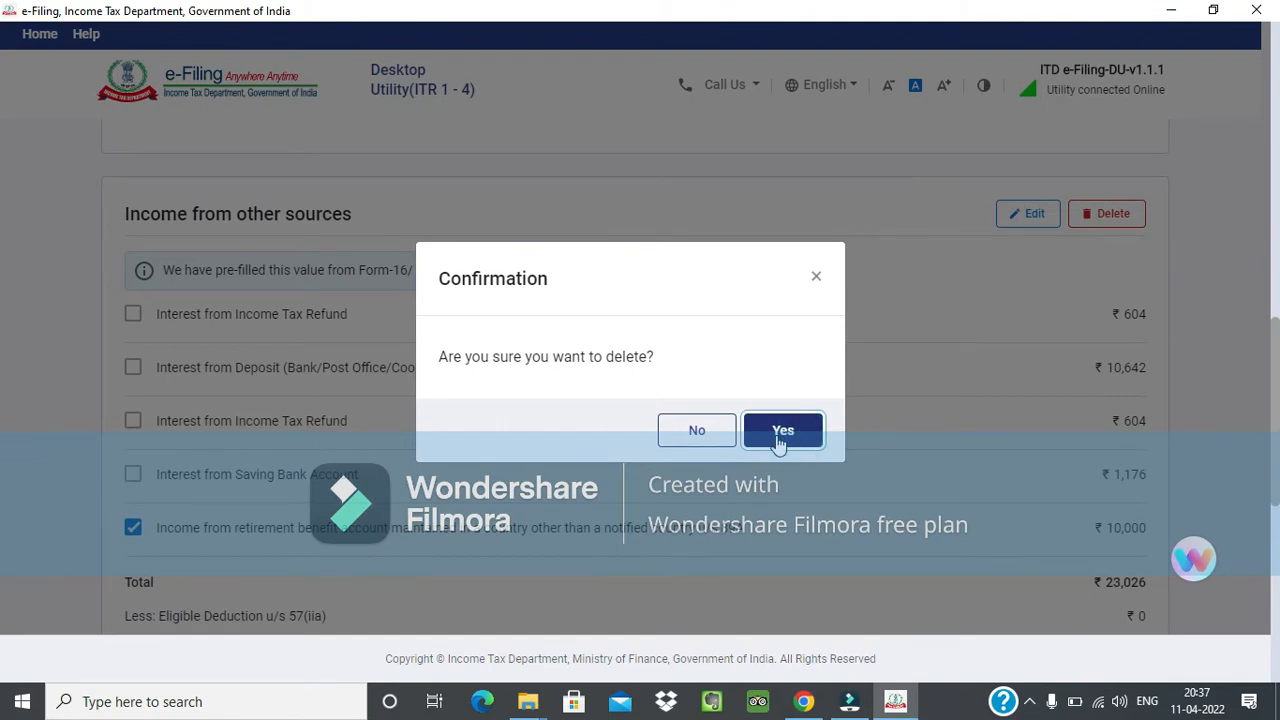
pyautogui.click(781, 432)
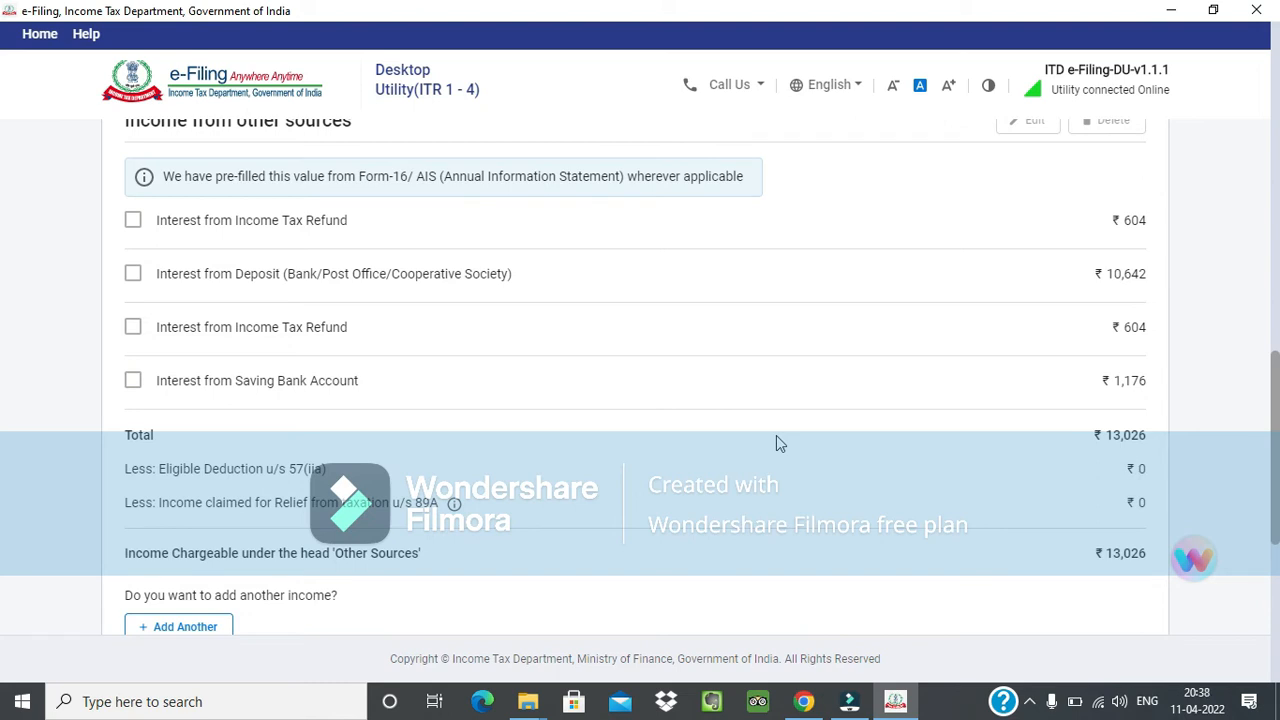
# Start another other-sources income with the nature Income from retirement benefit account maintained in a notified country u/s 89A.
pyautogui.scroll(-1, 779, 443)
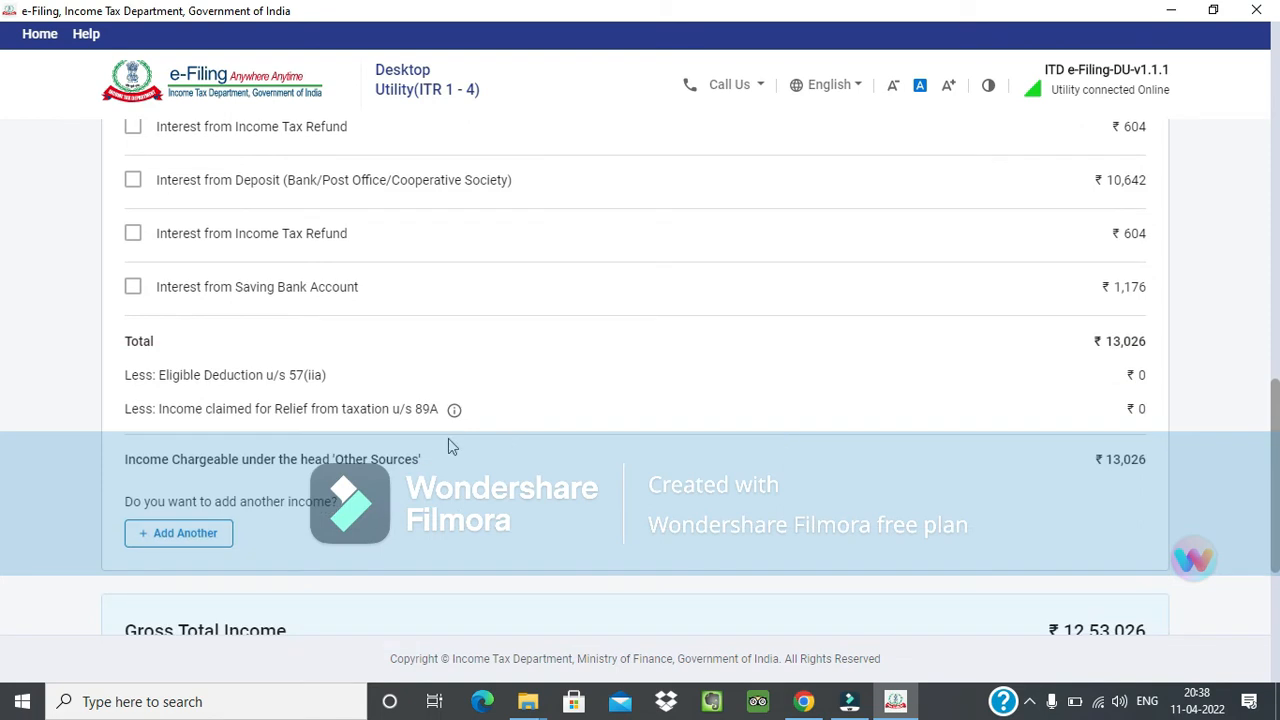
pyautogui.click(179, 548)
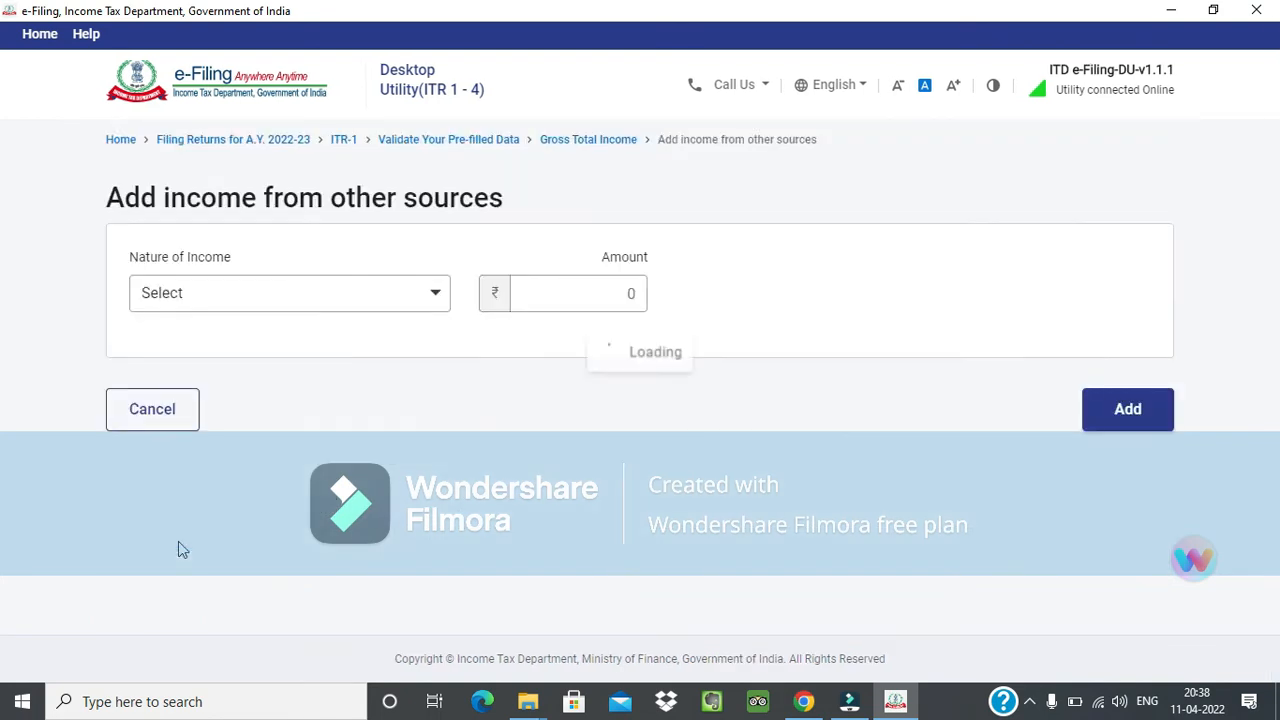
pyautogui.click(428, 301)
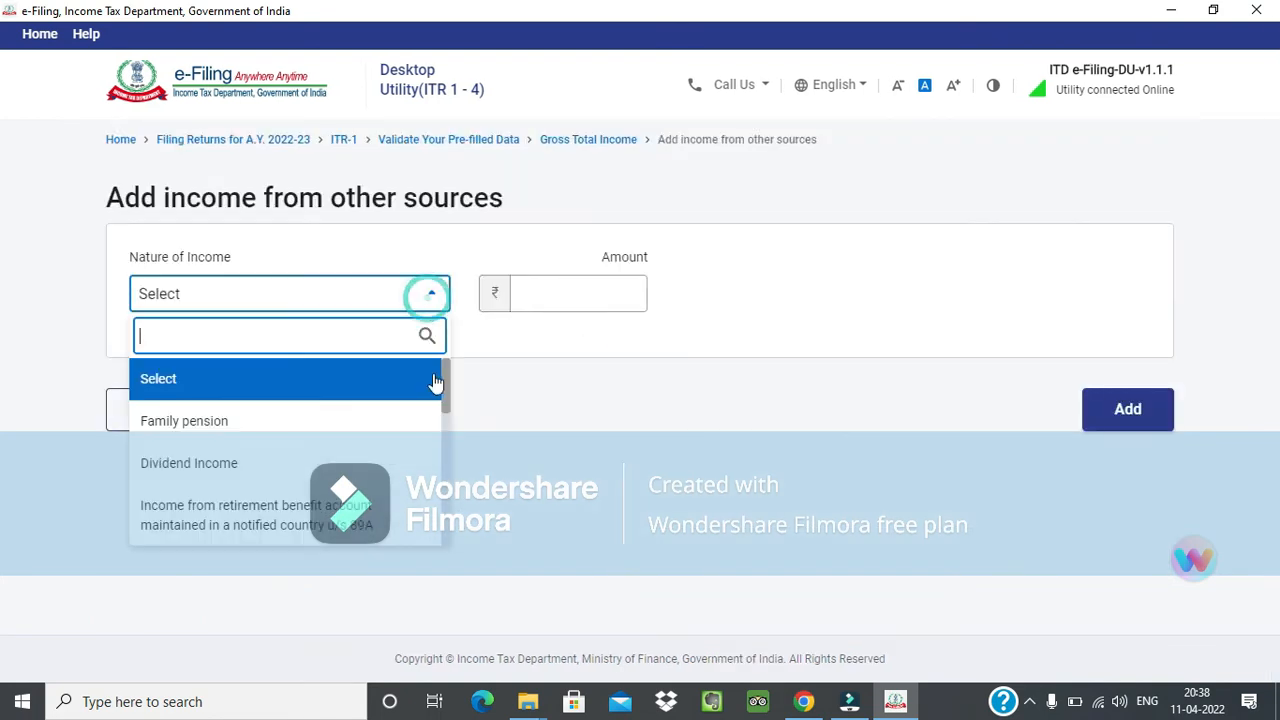
pyautogui.moveTo(443, 377); pyautogui.dragTo(448, 404)
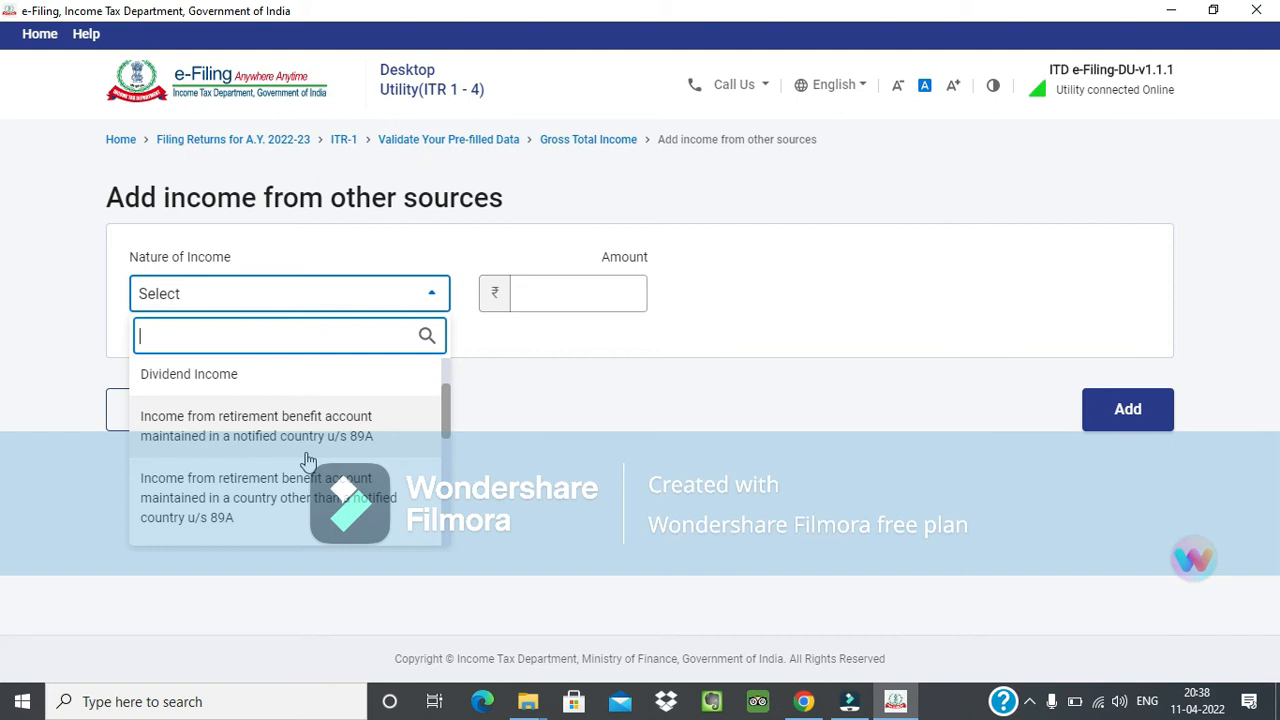
pyautogui.click(206, 412)
pyautogui.click(423, 314)
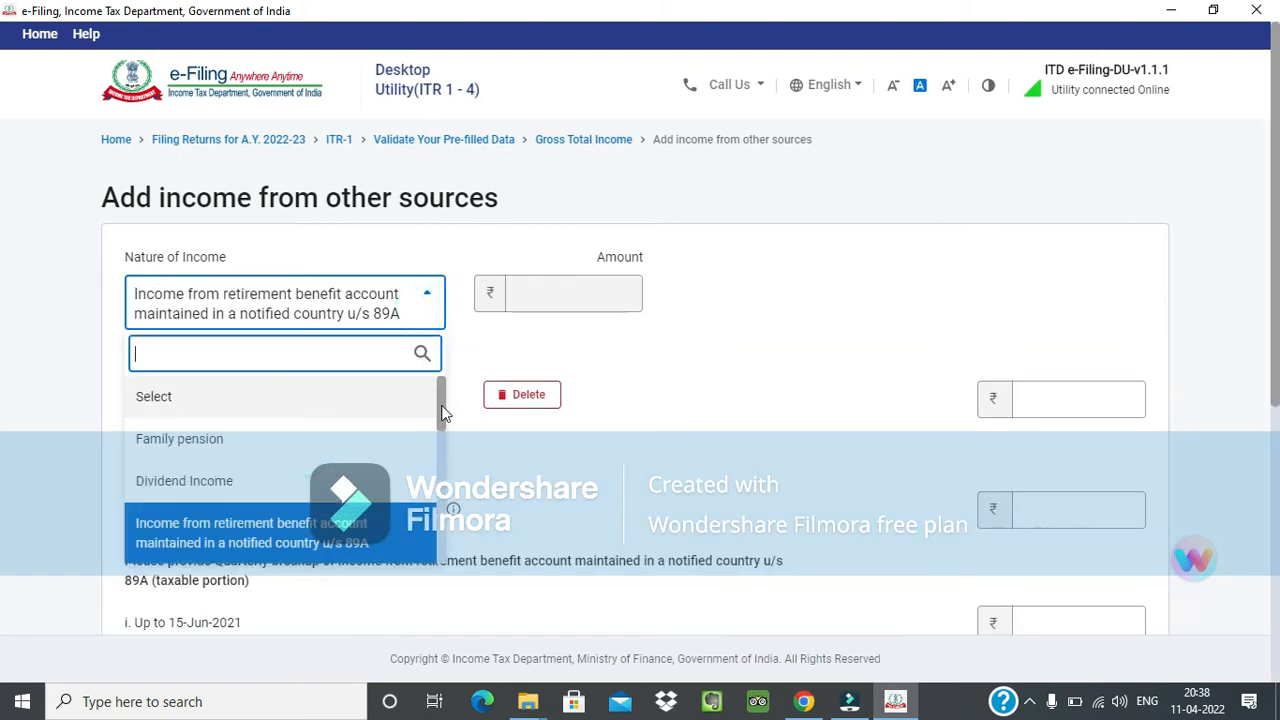
pyautogui.moveTo(440, 405); pyautogui.dragTo(447, 428)
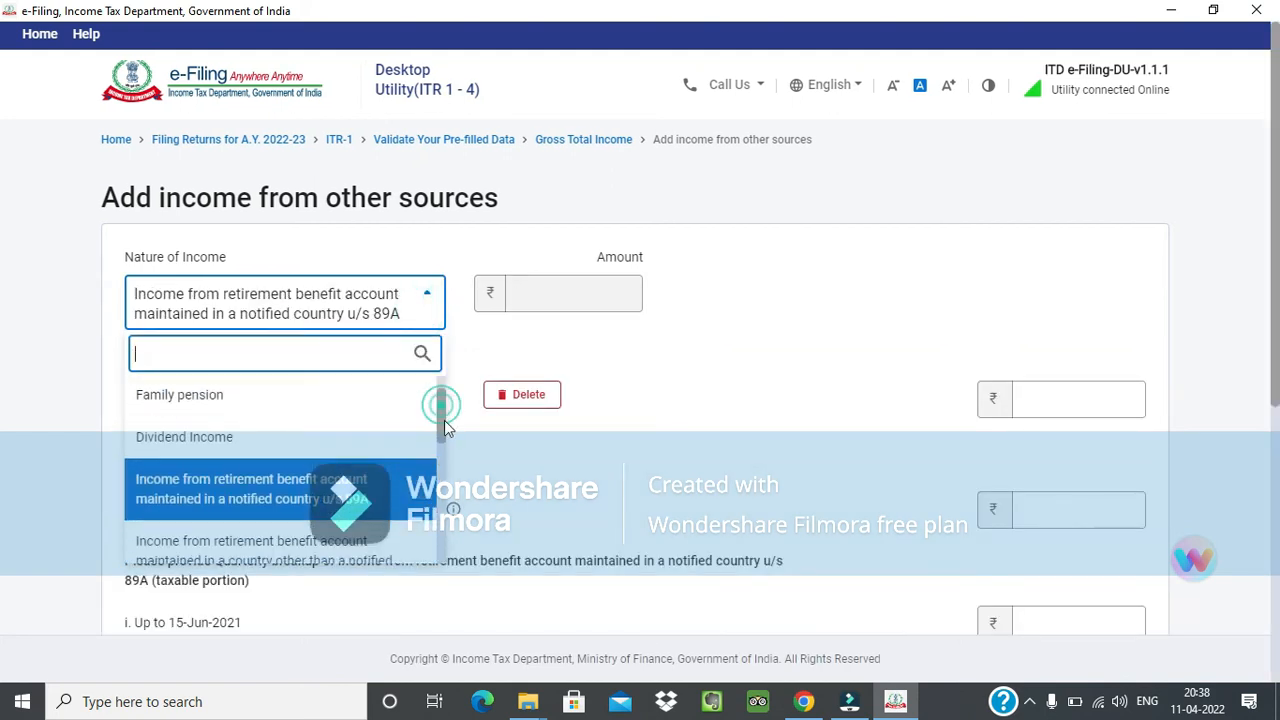
pyautogui.click(669, 414)
# Review the section 89A relief and quarterly breakup fields for the notified-country retirement income, and cancel the entry.
pyautogui.scroll(-3, 669, 414)
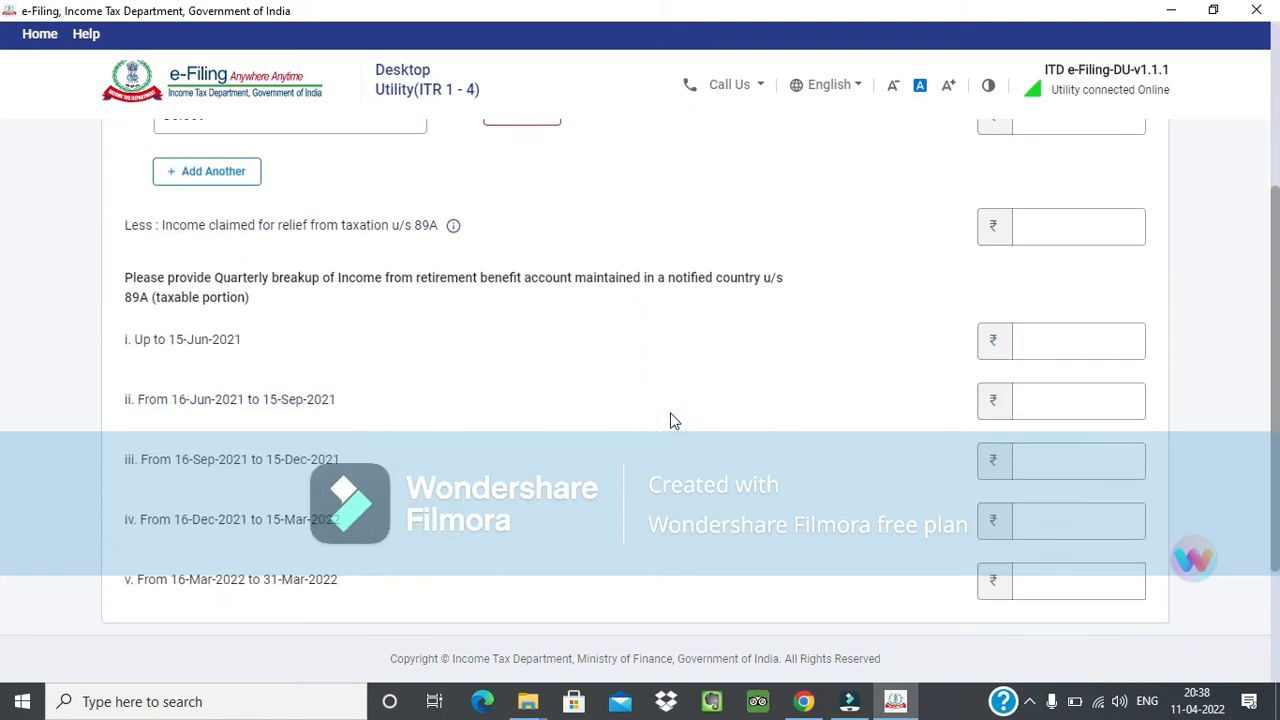
pyautogui.scroll(-1, 673, 421)
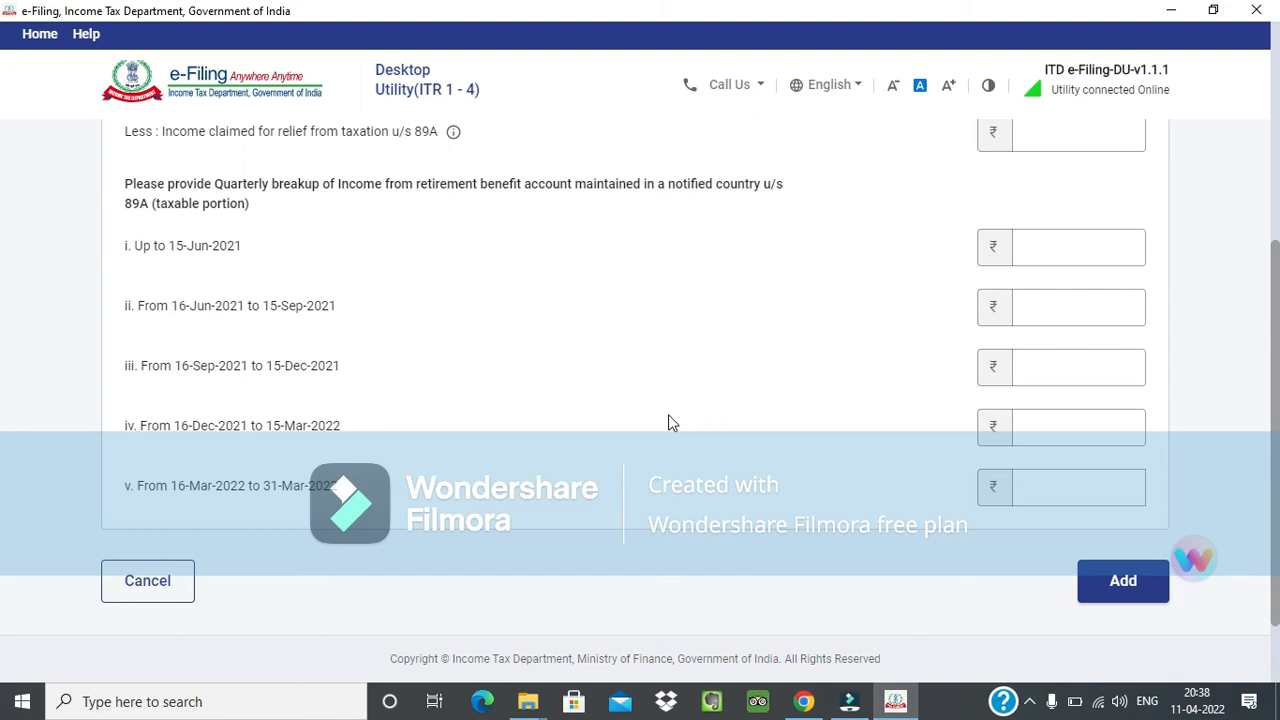
pyautogui.click(154, 206)
pyautogui.moveTo(128, 245); pyautogui.dragTo(295, 427)
pyautogui.click(322, 517)
pyautogui.scroll(-2, 491, 500)
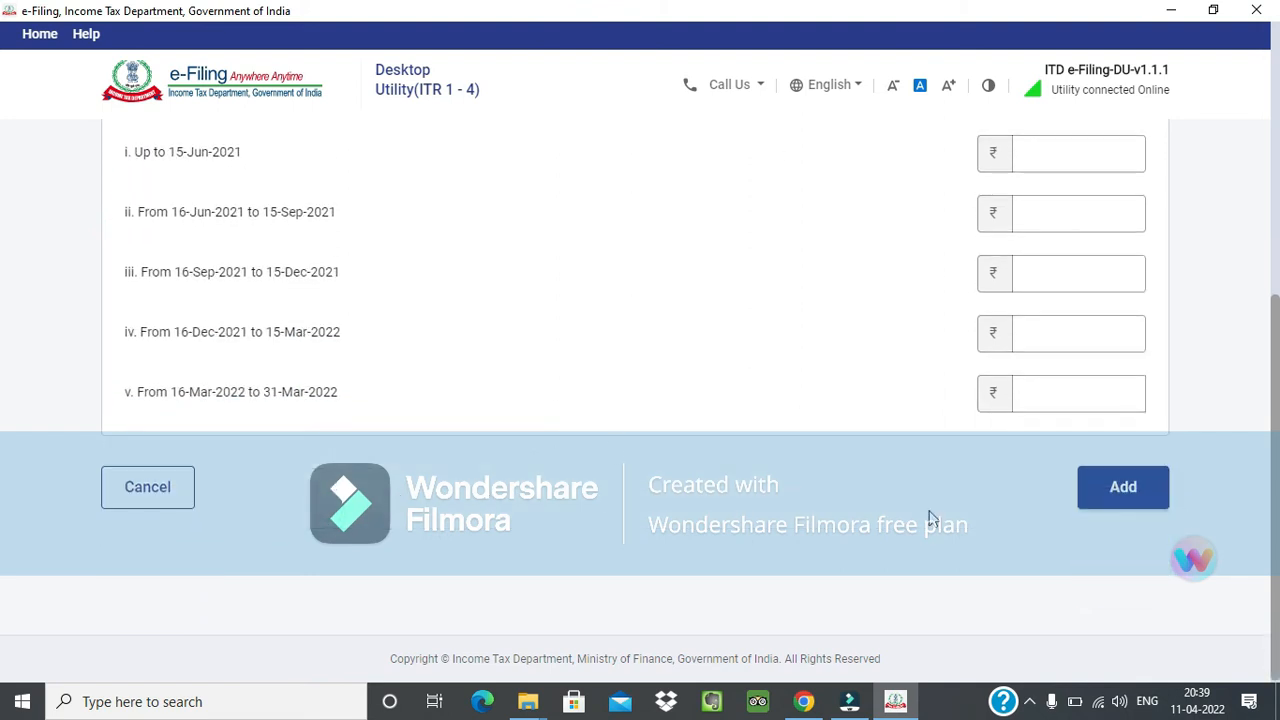
pyautogui.scroll(2, 281, 525)
pyautogui.scroll(-2, 281, 525)
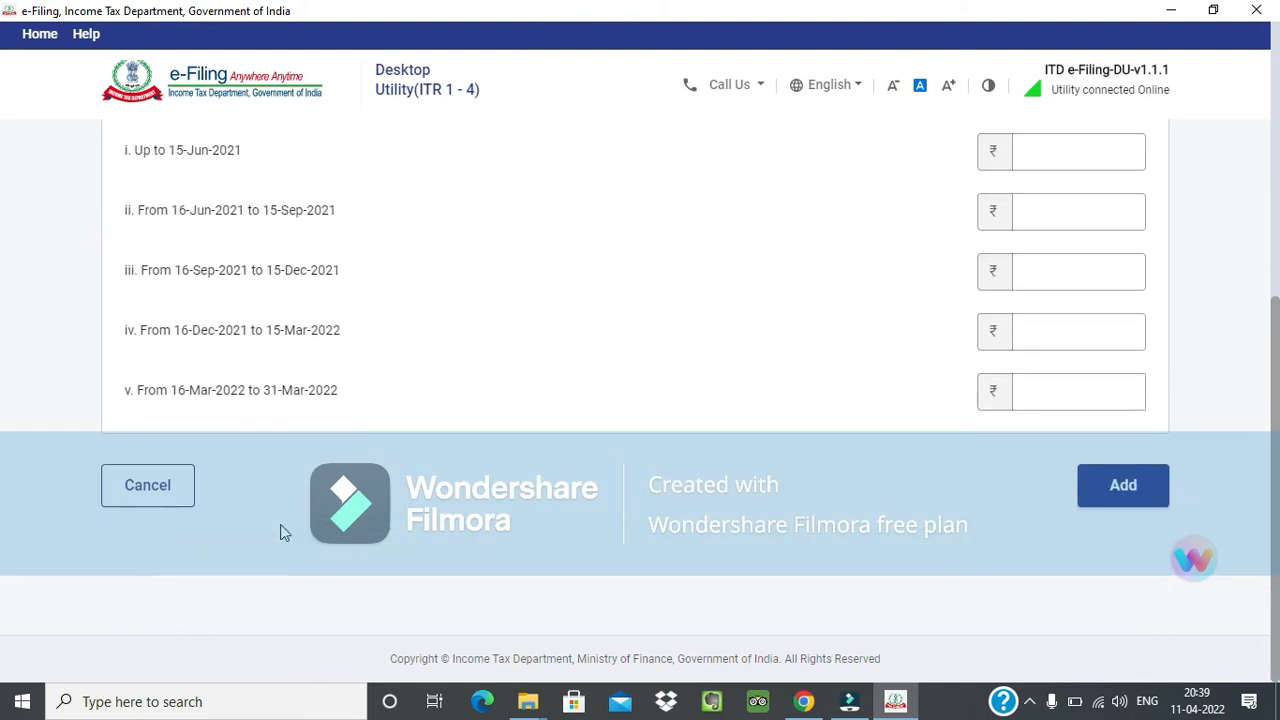
pyautogui.click(104, 492)
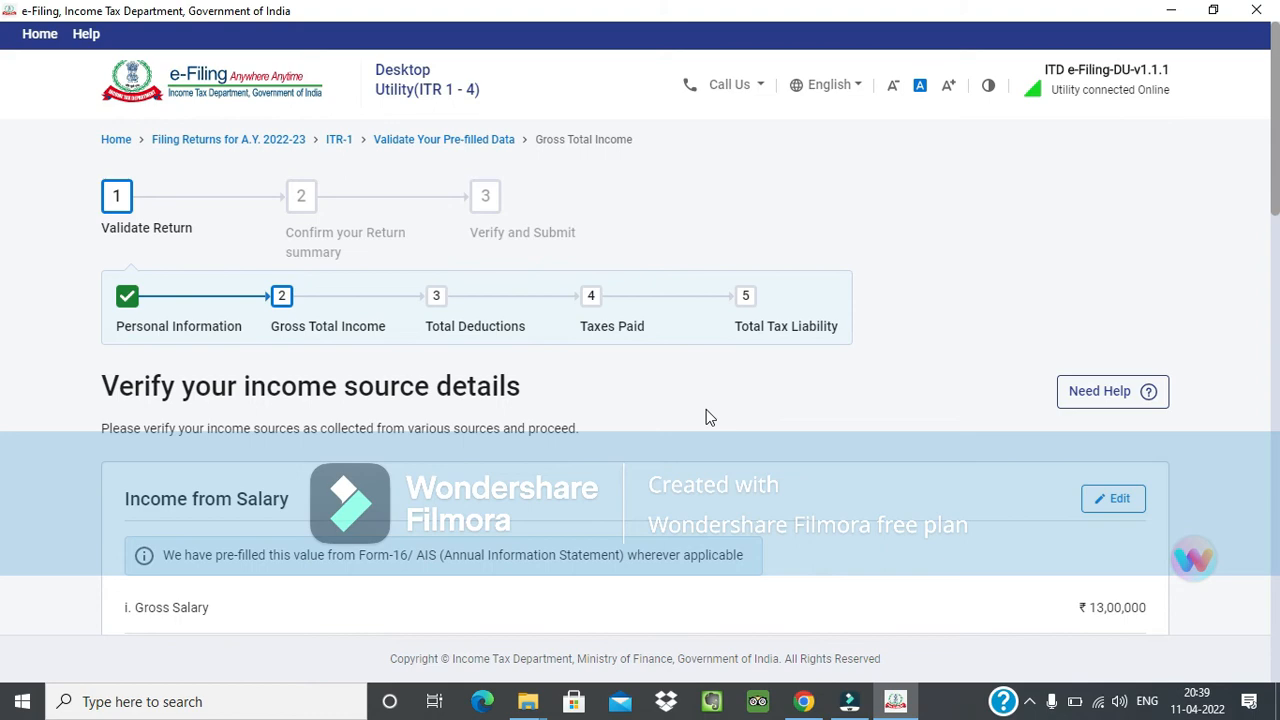
# Check the Gross Total Income and Exempt Income sections and confirm the income source details.
pyautogui.scroll(-15, 763, 449)
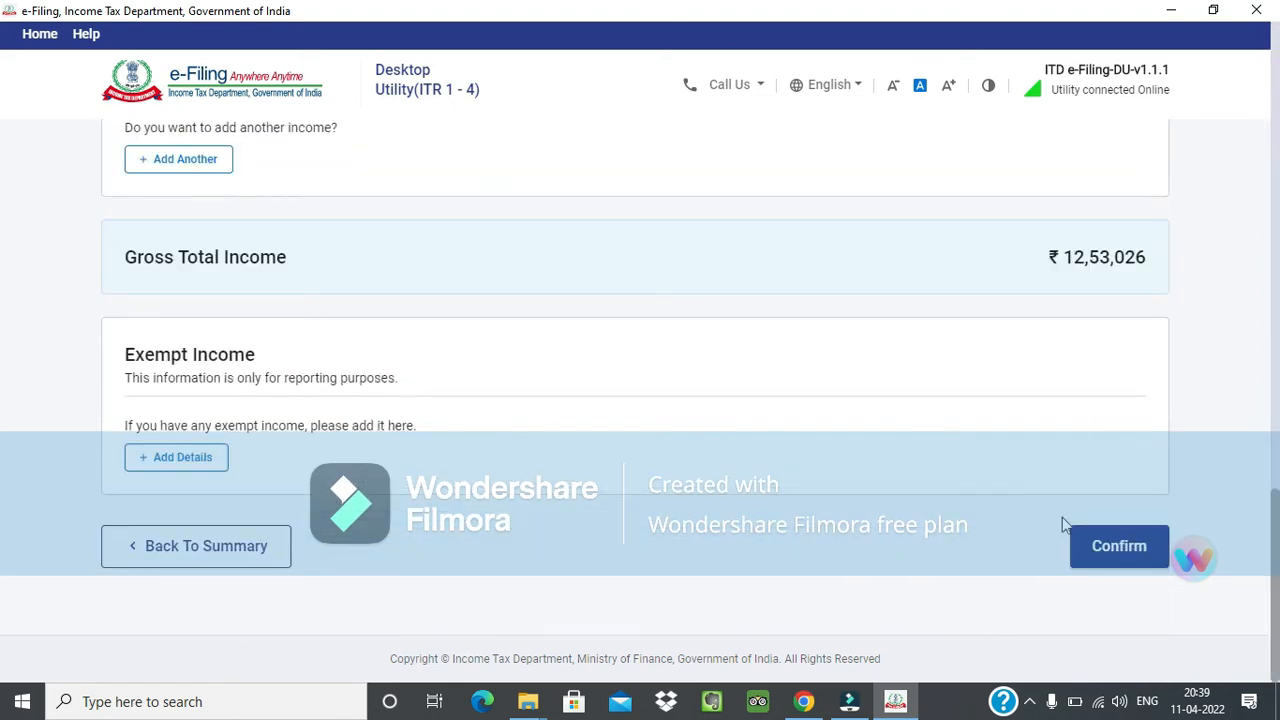
pyautogui.scroll(1, 800, 330)
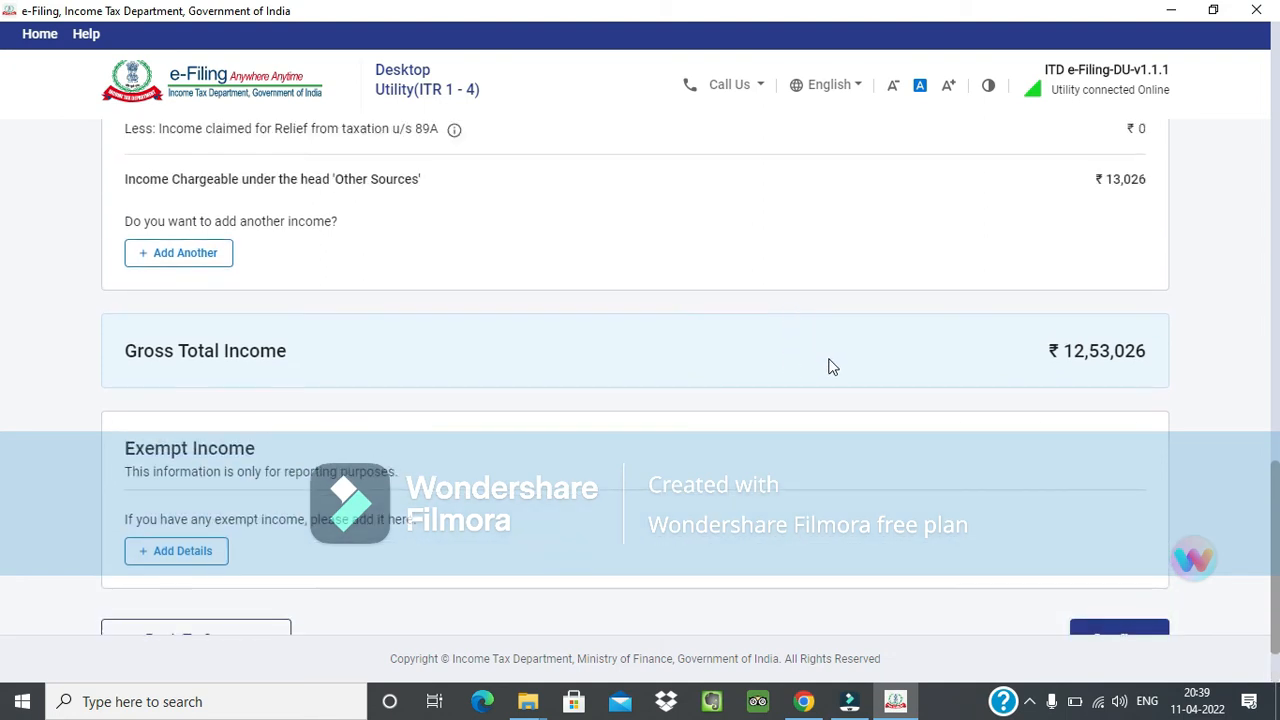
pyautogui.click(1046, 355)
pyautogui.moveTo(1067, 354); pyautogui.dragTo(1075, 356)
pyautogui.scroll(-1, 1068, 380)
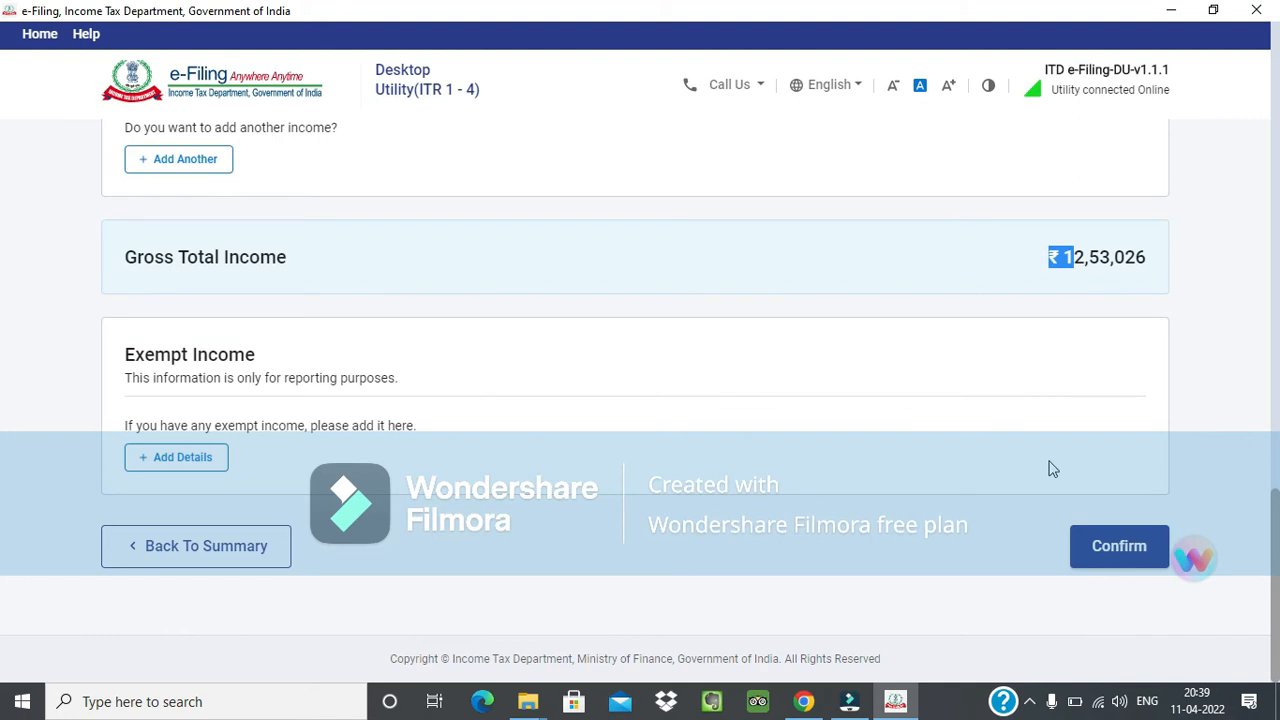
pyautogui.click(1098, 548)
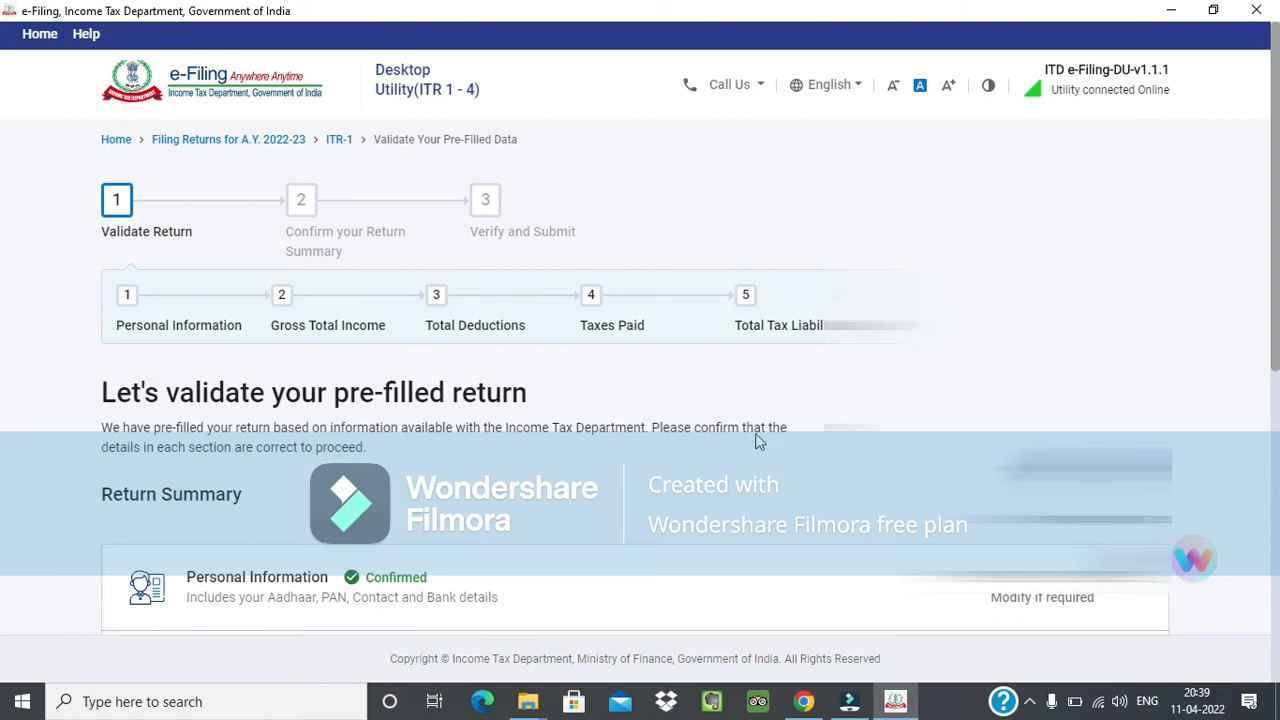
# Open the Total Deductions section from the return summary and skip its eligibility questions.
pyautogui.scroll(-5, 773, 441)
pyautogui.click(302, 318)
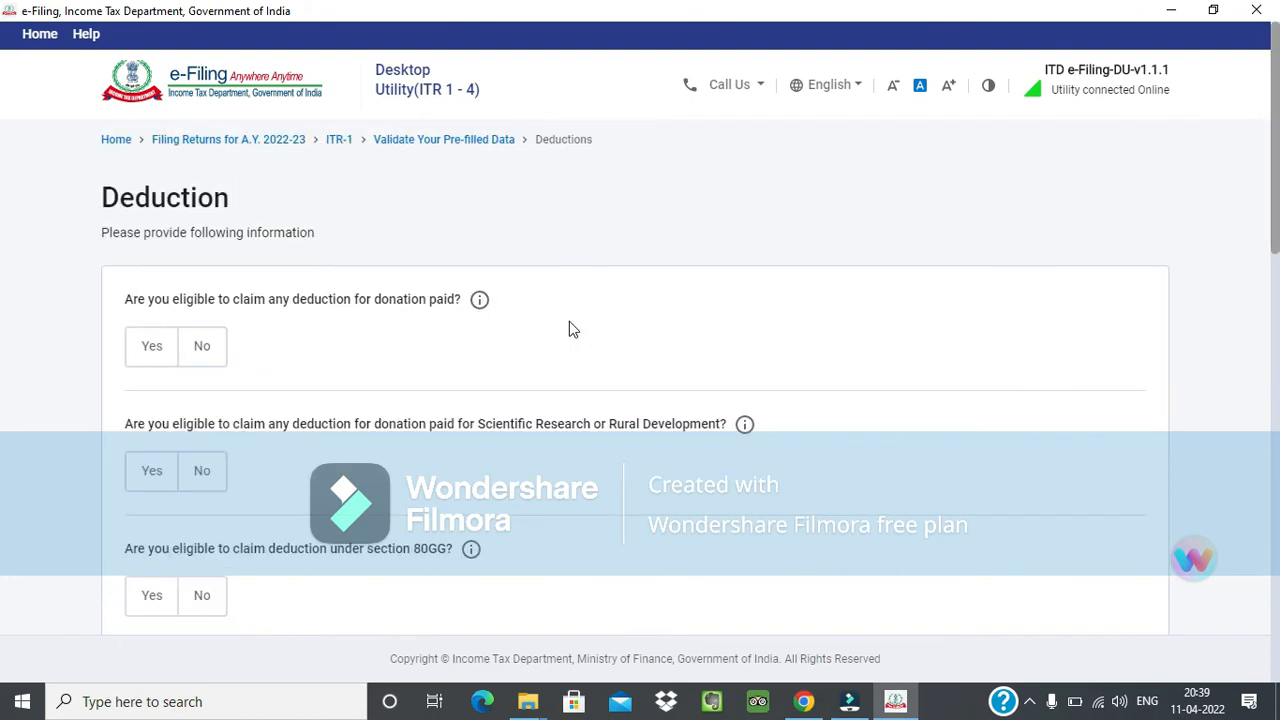
pyautogui.scroll(-10, 569, 360)
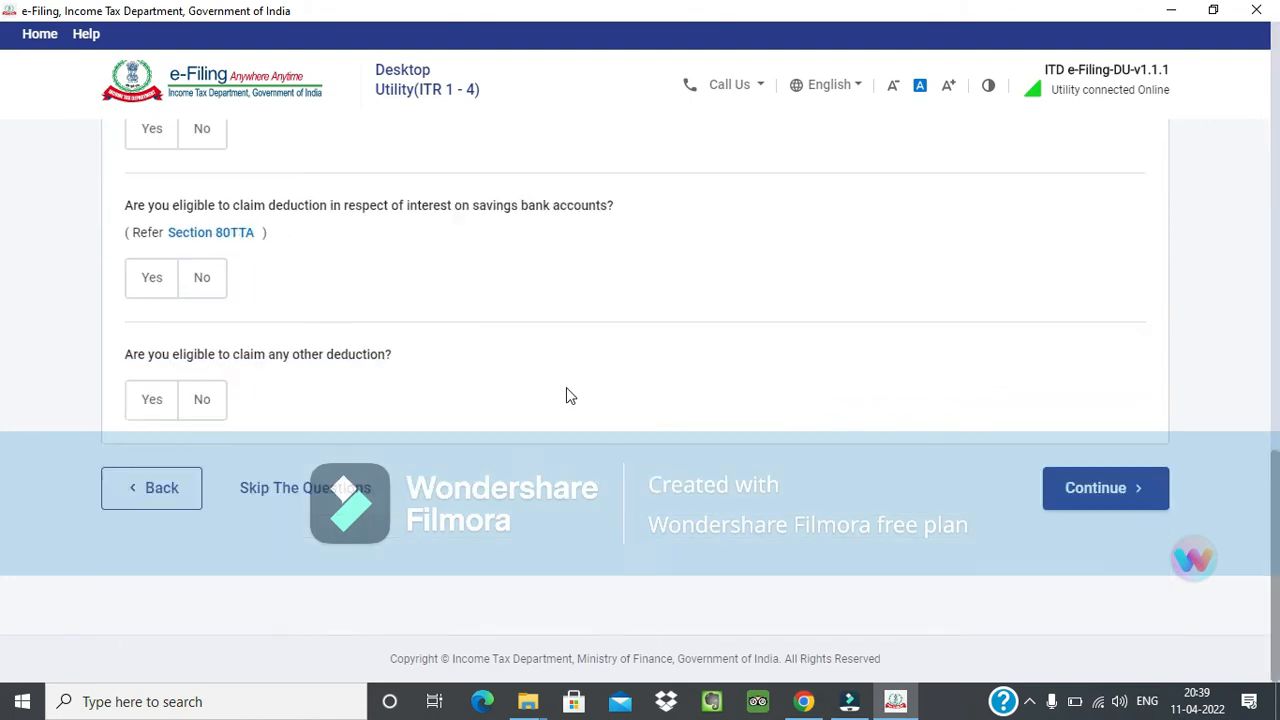
pyautogui.click(352, 485)
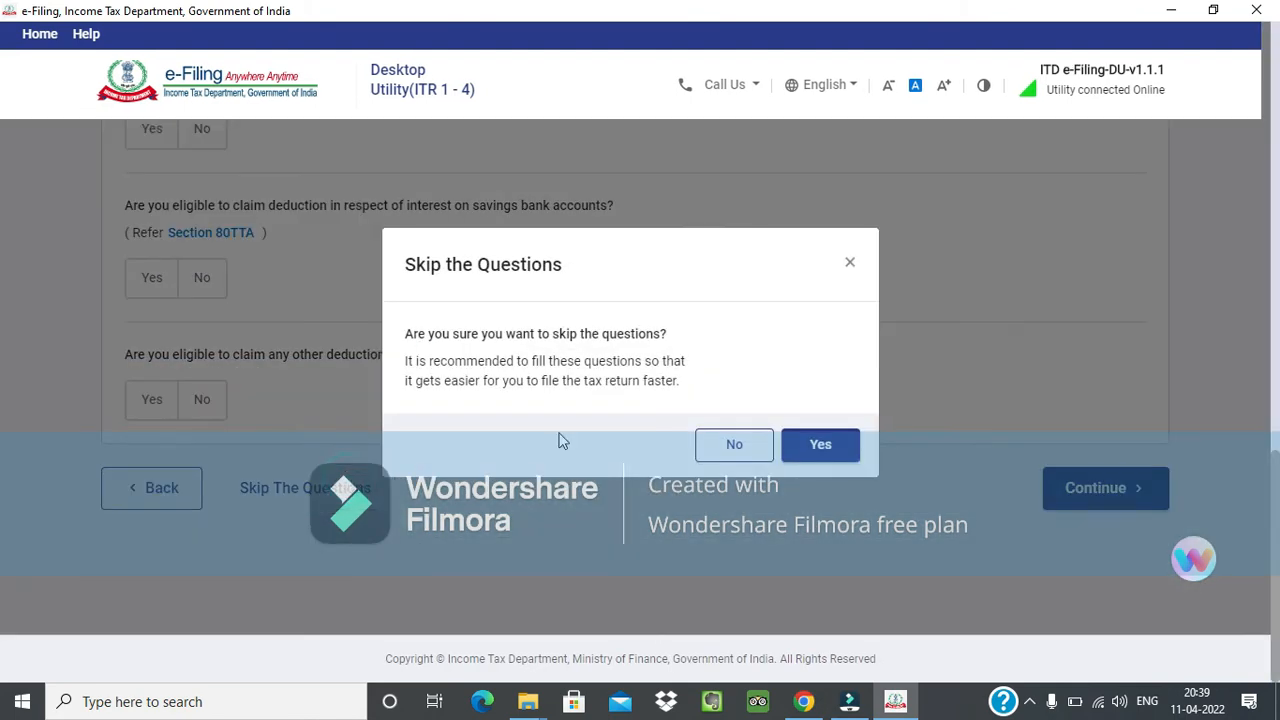
pyautogui.click(840, 444)
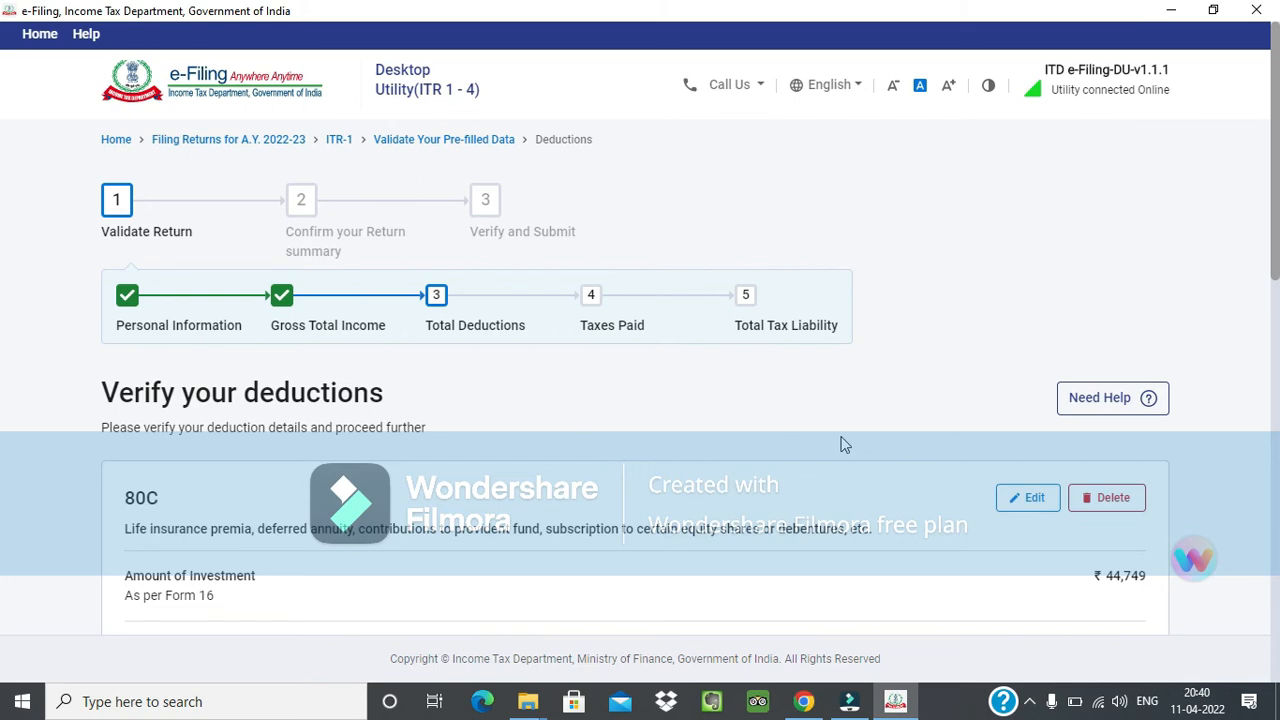
# Start a new donee entry under the 80GGA deduction for scientific research or rural development donations.
pyautogui.scroll(-8, 1051, 337)
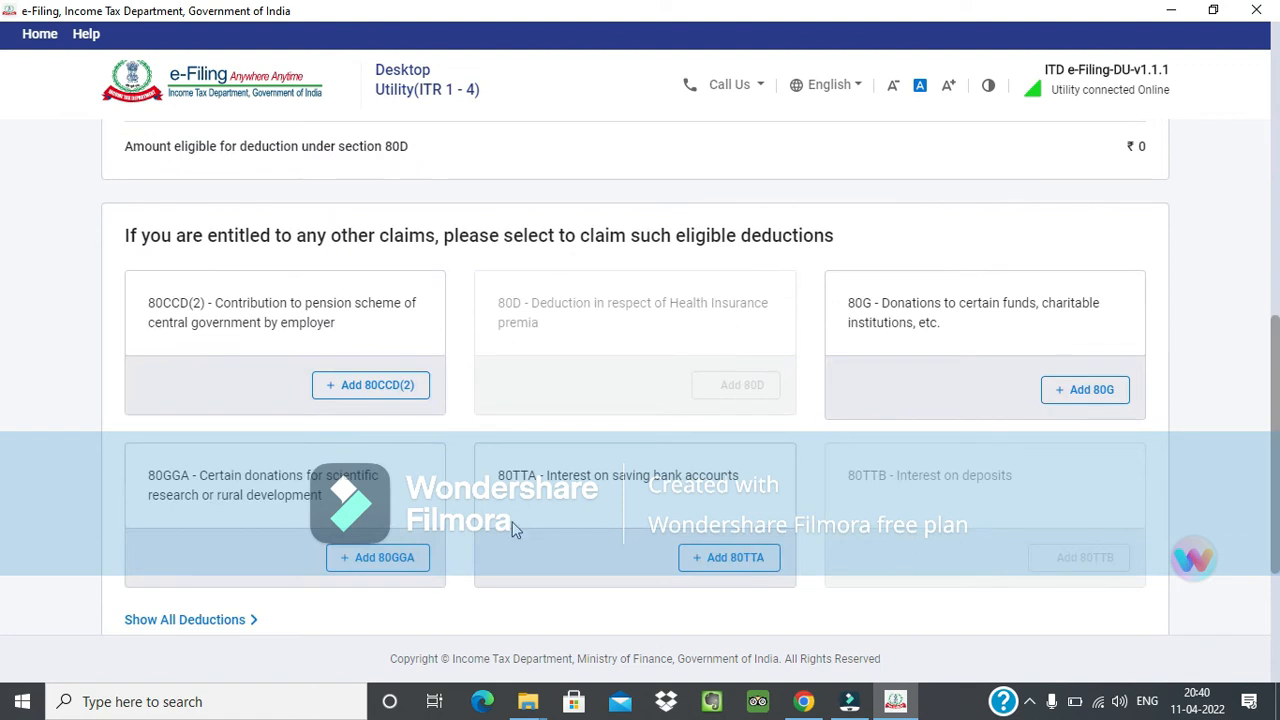
pyautogui.click(402, 557)
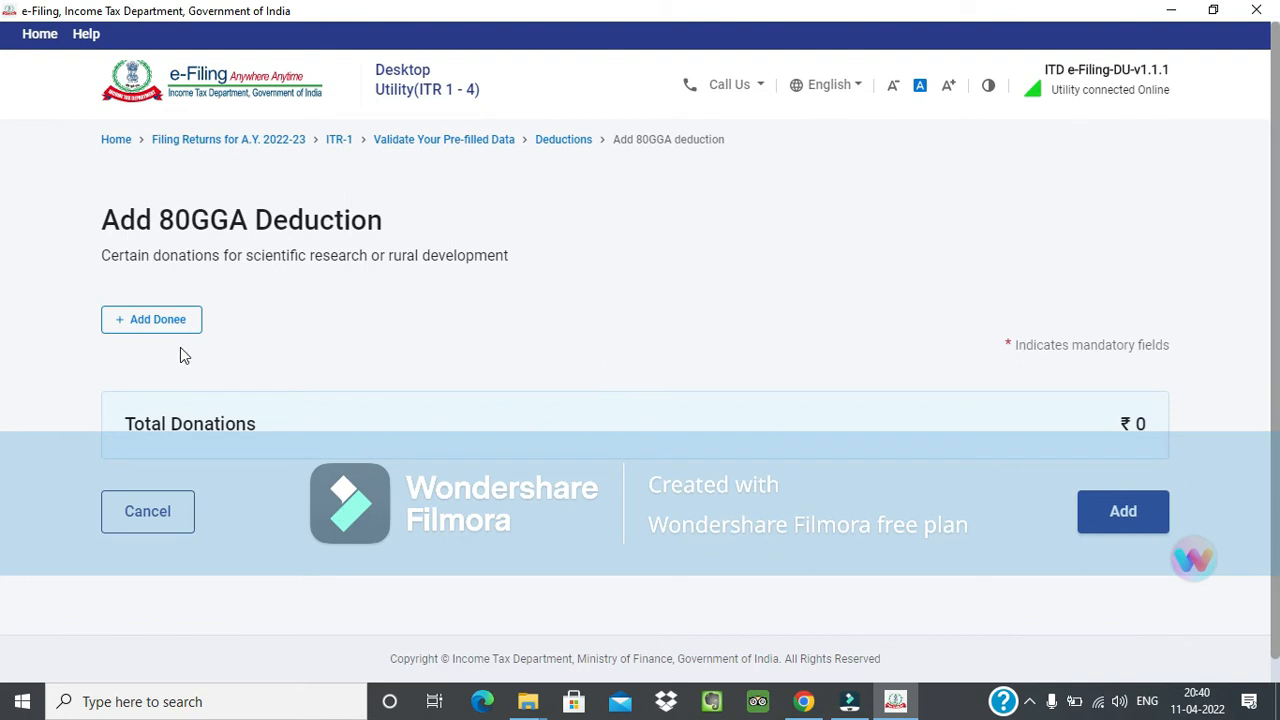
pyautogui.click(181, 322)
pyautogui.scroll(-3, 376, 390)
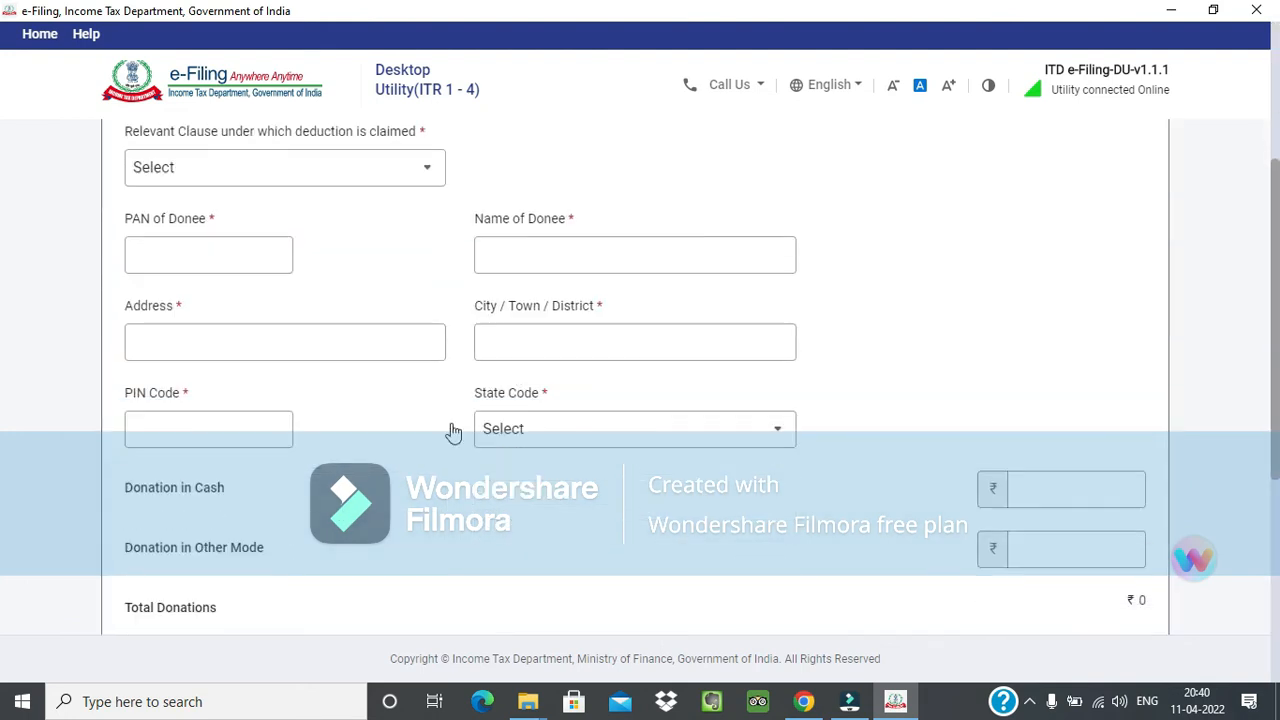
# Enter 2,001 as the donee's donation in cash and check the eligible amount for donations.
pyautogui.click(1057, 393)
pyautogui.write('2001')
pyautogui.click(1134, 448)
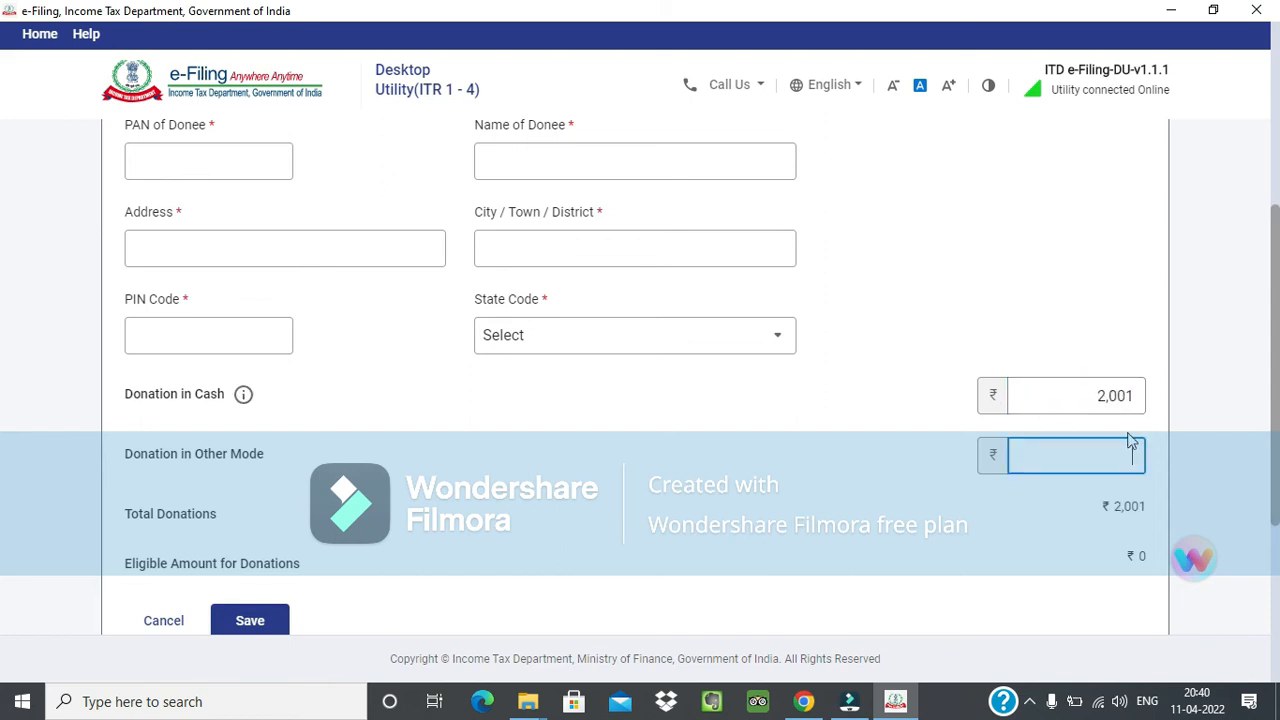
pyautogui.scroll(-1, 1006, 457)
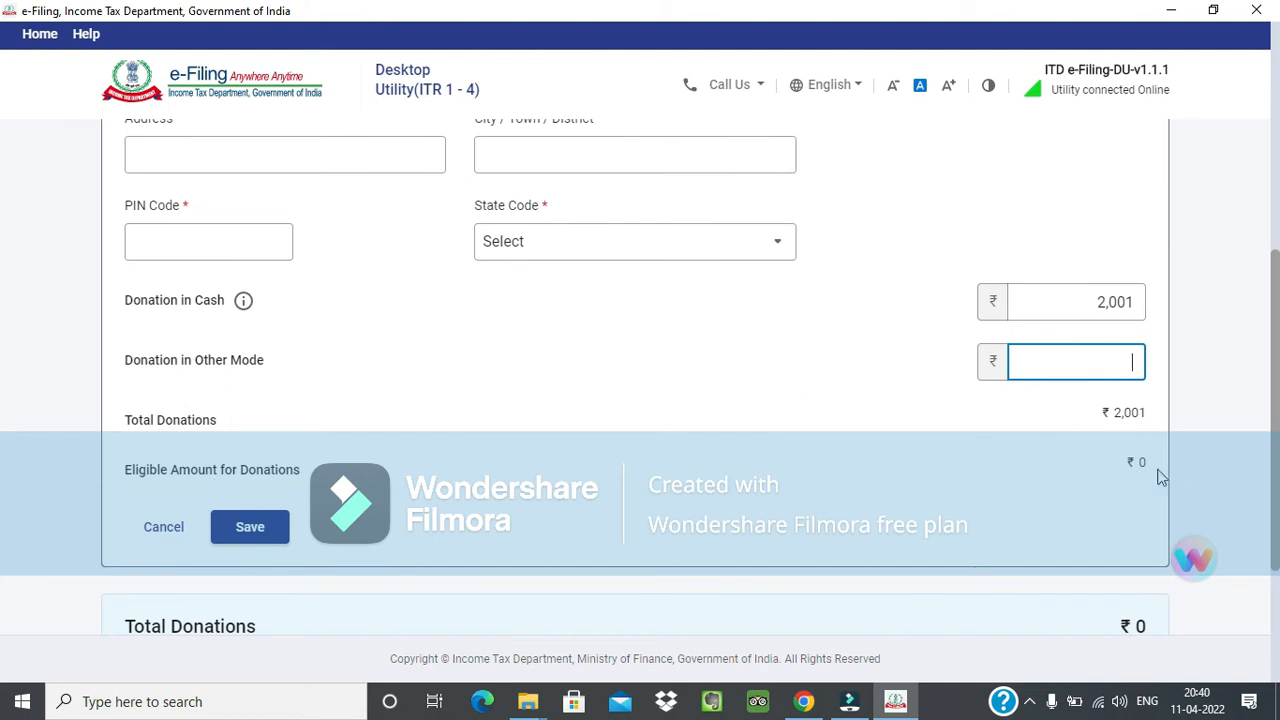
# Set the donee's donation in cash to 2,000.
pyautogui.click(1134, 302)
pyautogui.press('BackSpace')
pyautogui.write('0')
pyautogui.press('Tab')
# Choose clause 80GGA(2)(a) Sum paid to Research Association for Scientific Research and enter the donee's PAN.
pyautogui.scroll(5, 466, 391)
pyautogui.click(323, 452)
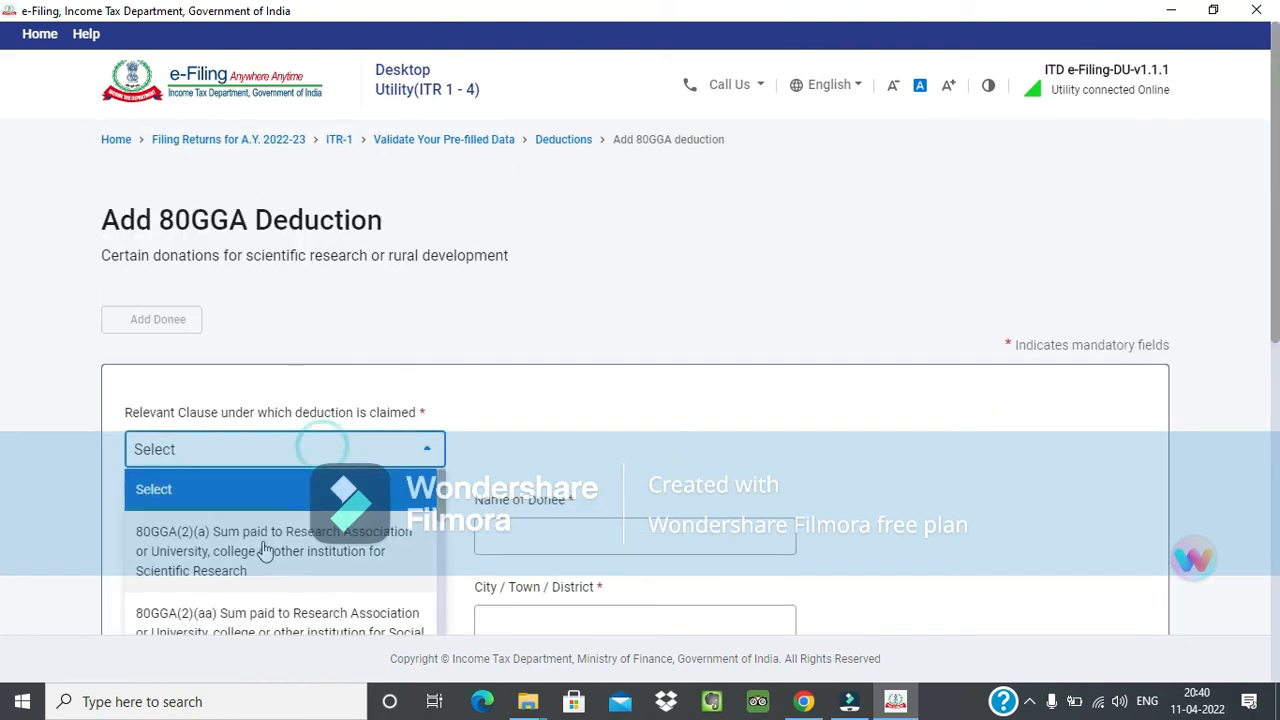
pyautogui.click(265, 548)
pyautogui.scroll(-3, 323, 331)
pyautogui.click(195, 281)
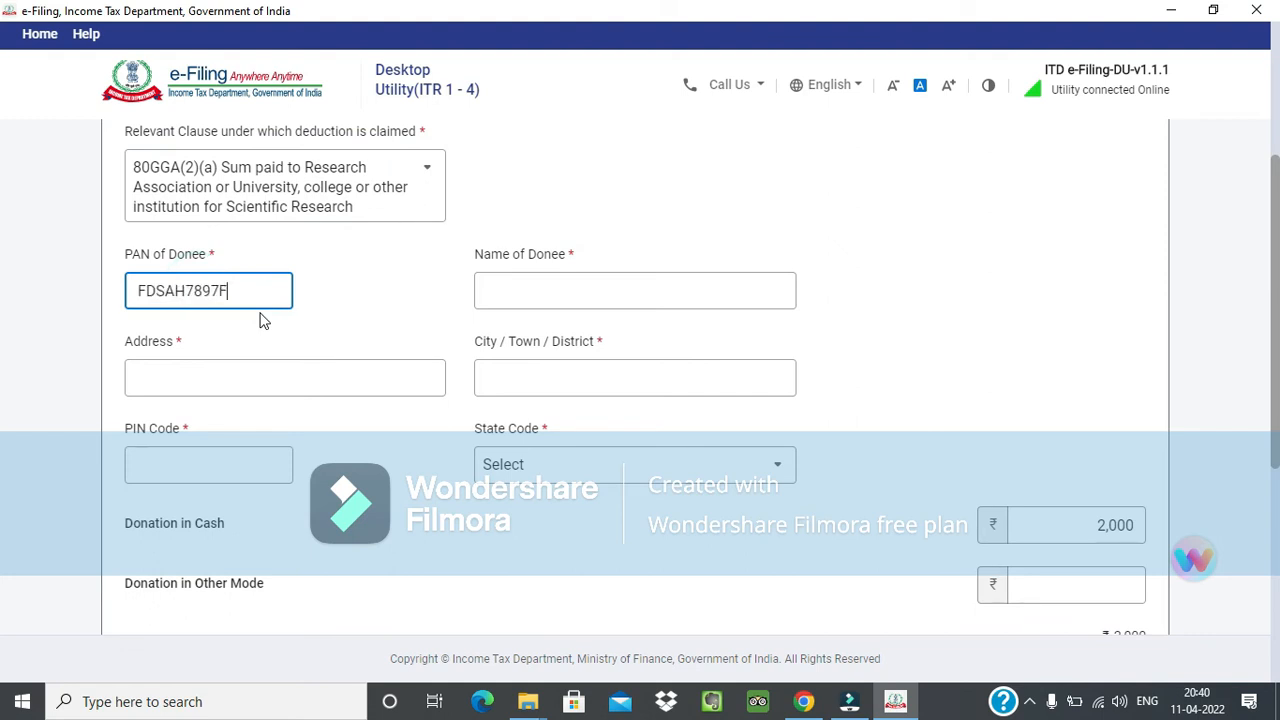
# Fill in the donee's name, address, city and postal PIN code, with Karnataka as the state.
pyautogui.click(491, 291)
pyautogui.write('fda')
pyautogui.click(333, 378)
pyautogui.write('fds')
pyautogui.click(155, 466)
pyautogui.write('560100')
pyautogui.press('Tab')
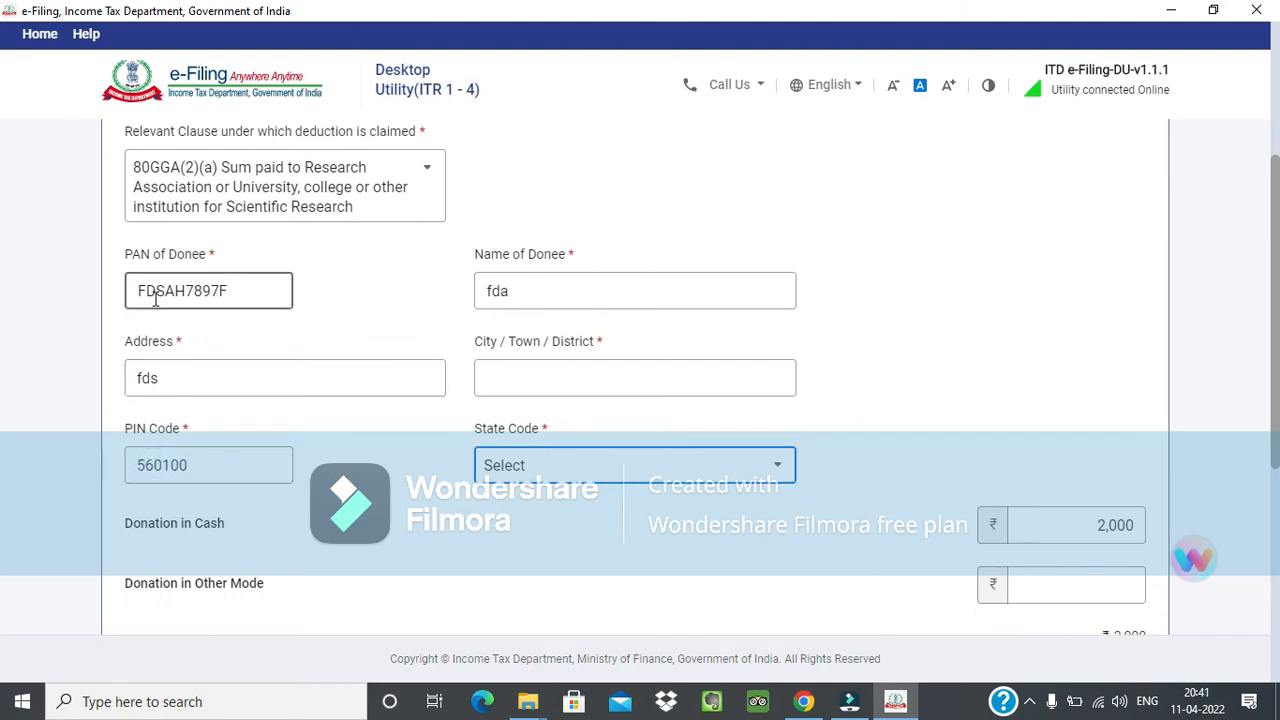
pyautogui.click(668, 455)
pyautogui.click(657, 569)
pyautogui.click(564, 385)
pyautogui.write('fdsaf')
# Set the donee's donation in other mode to 10,000.
pyautogui.scroll(-3, 563, 437)
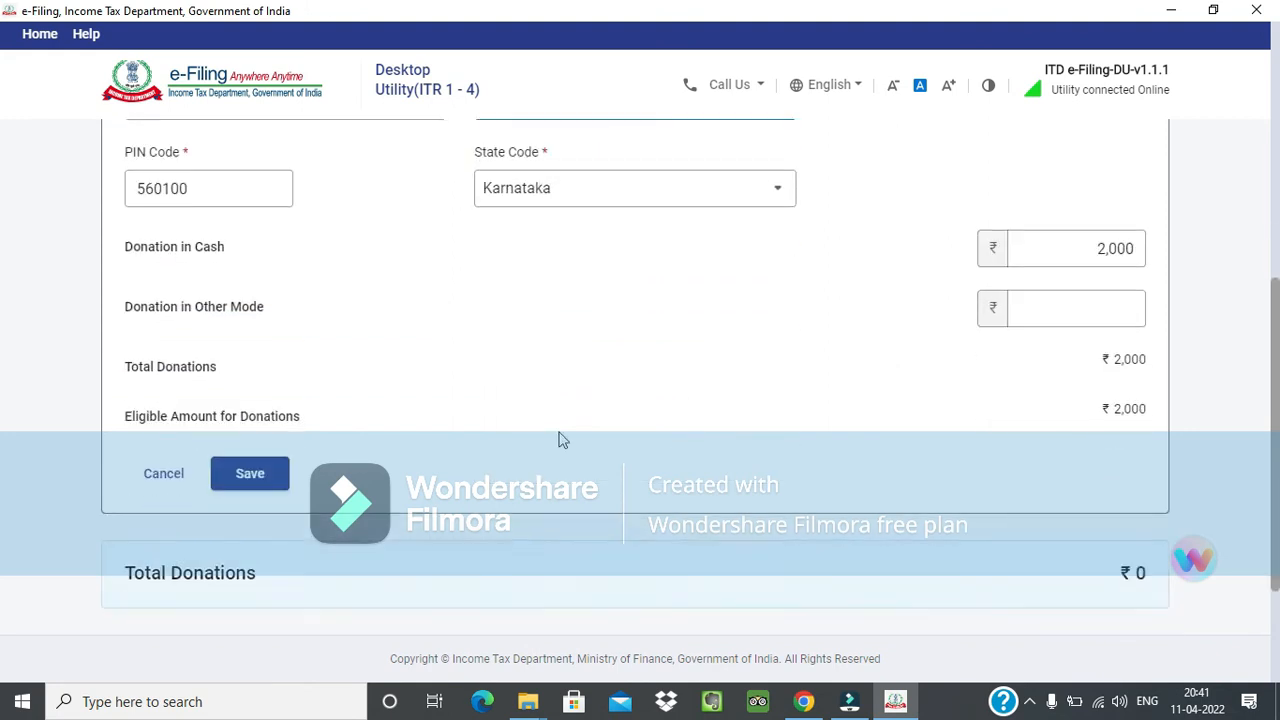
pyautogui.click(1088, 318)
pyautogui.write('10000')
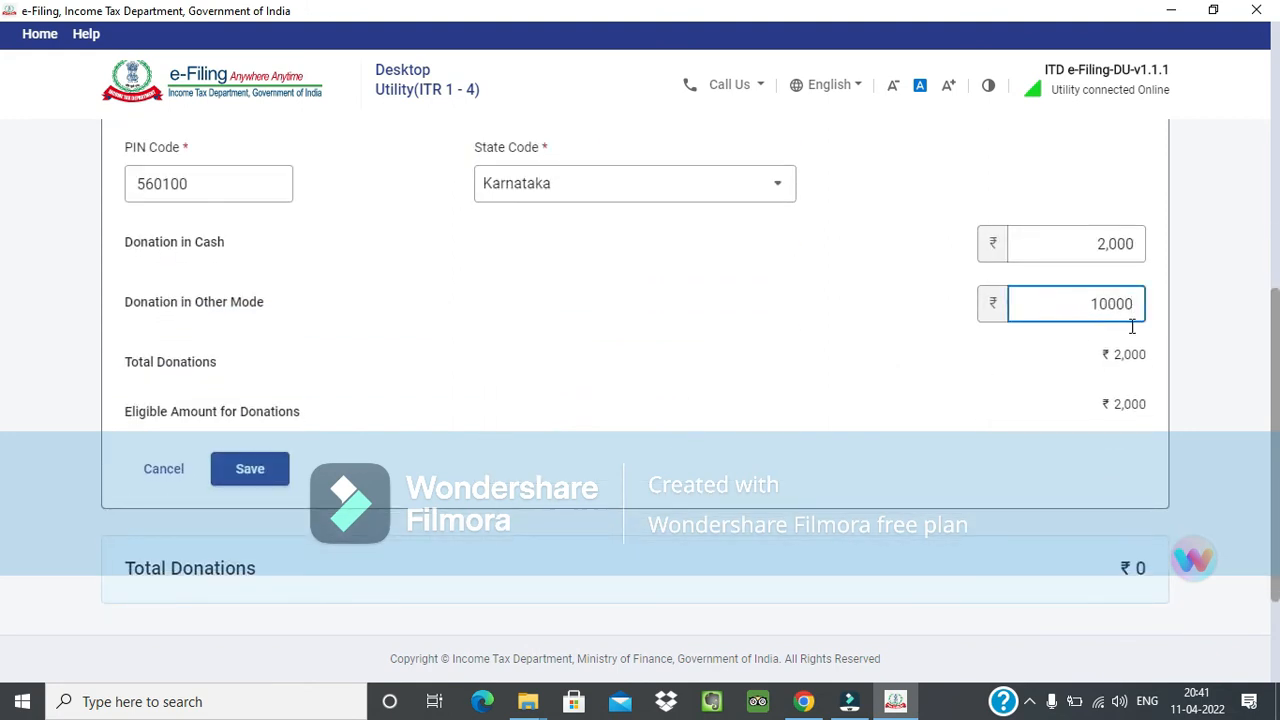
pyautogui.press('Tab')
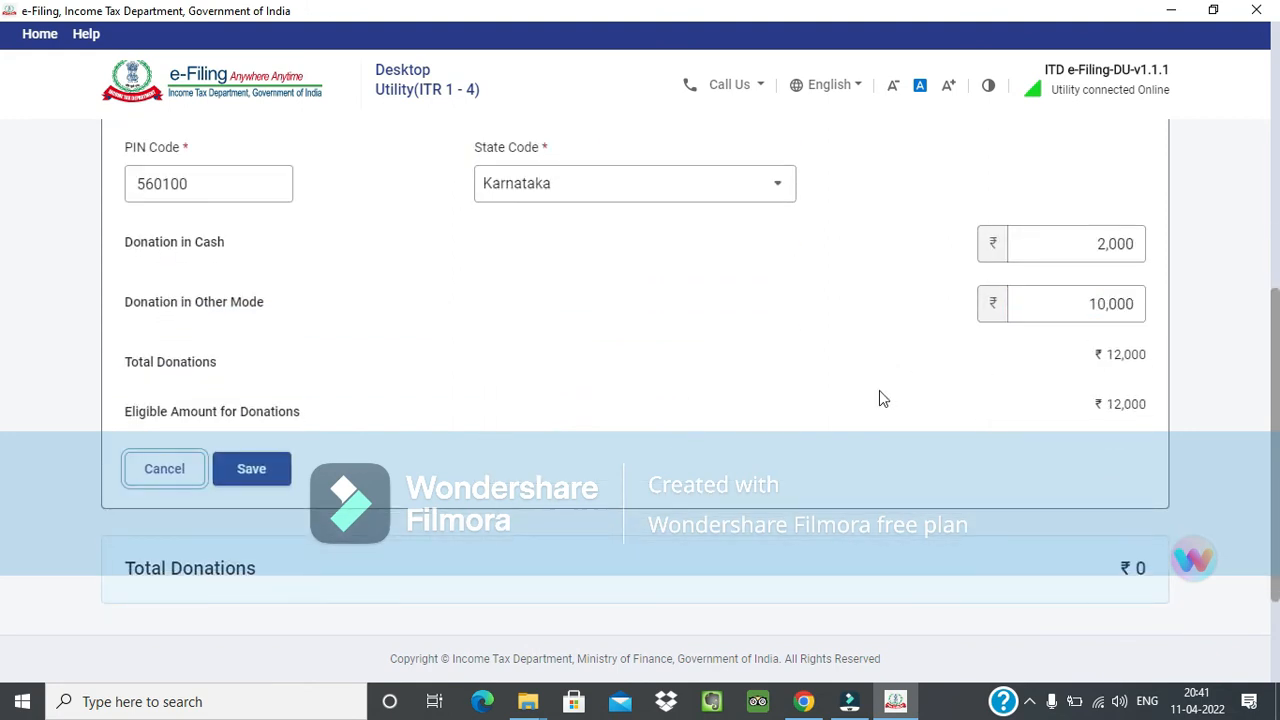
pyautogui.click(707, 354)
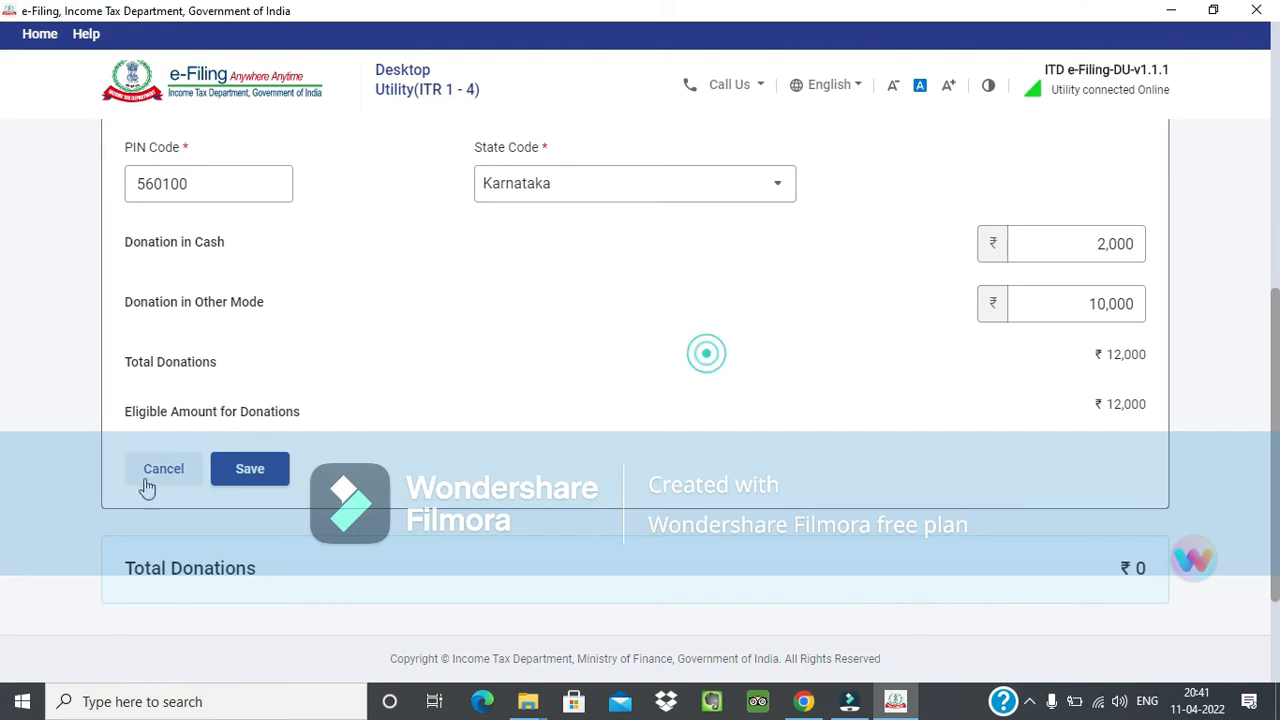
# Save the donee entry and add the 80GGA deduction to the return.
pyautogui.click(250, 482)
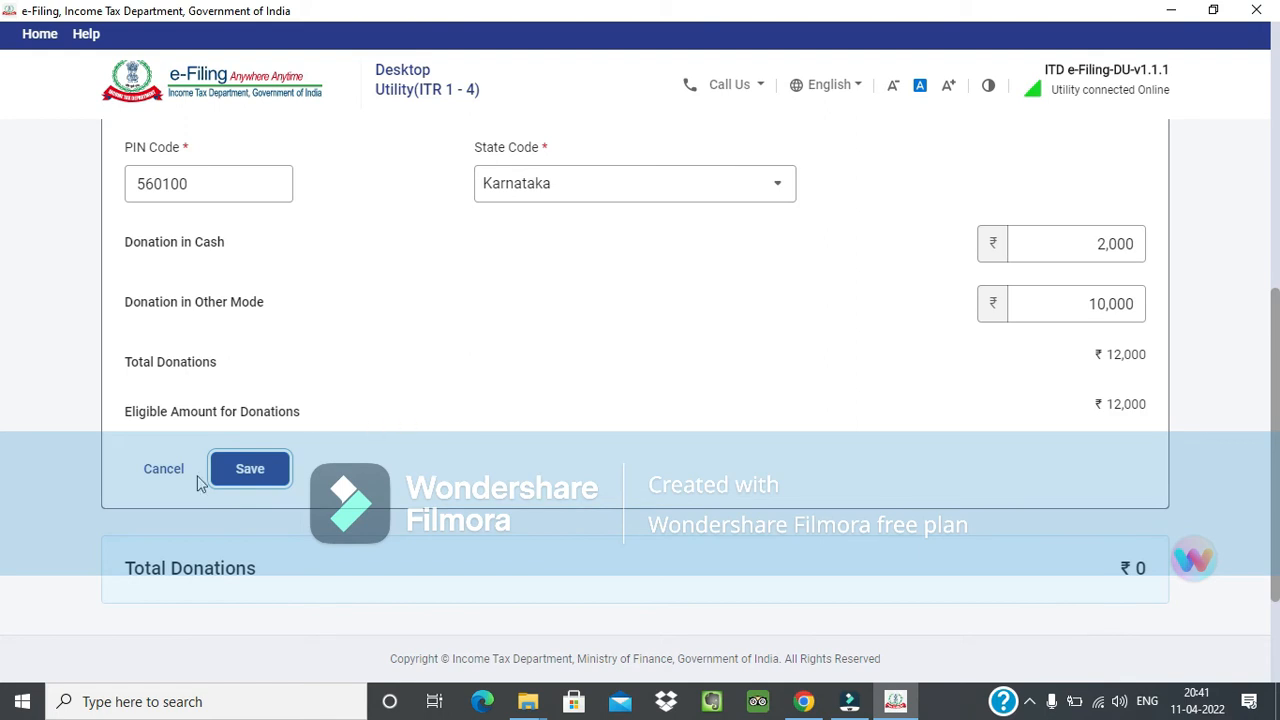
pyautogui.scroll(-1, 641, 455)
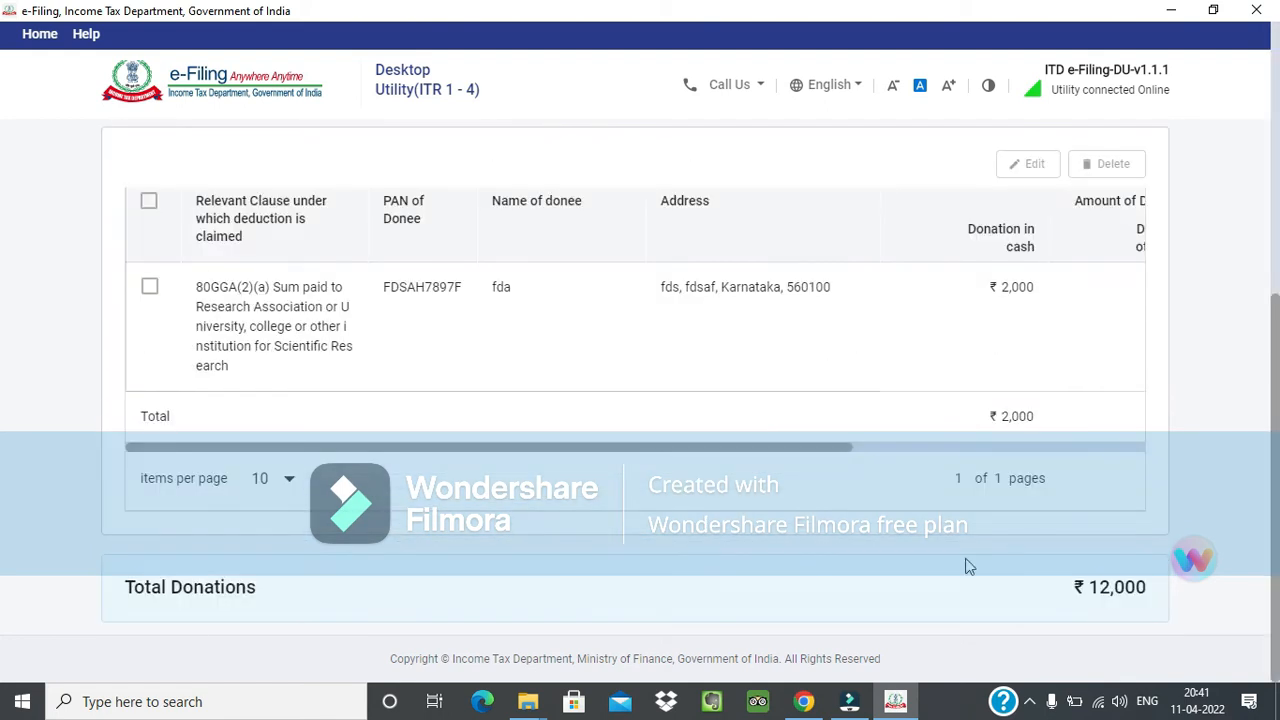
pyautogui.click(1122, 486)
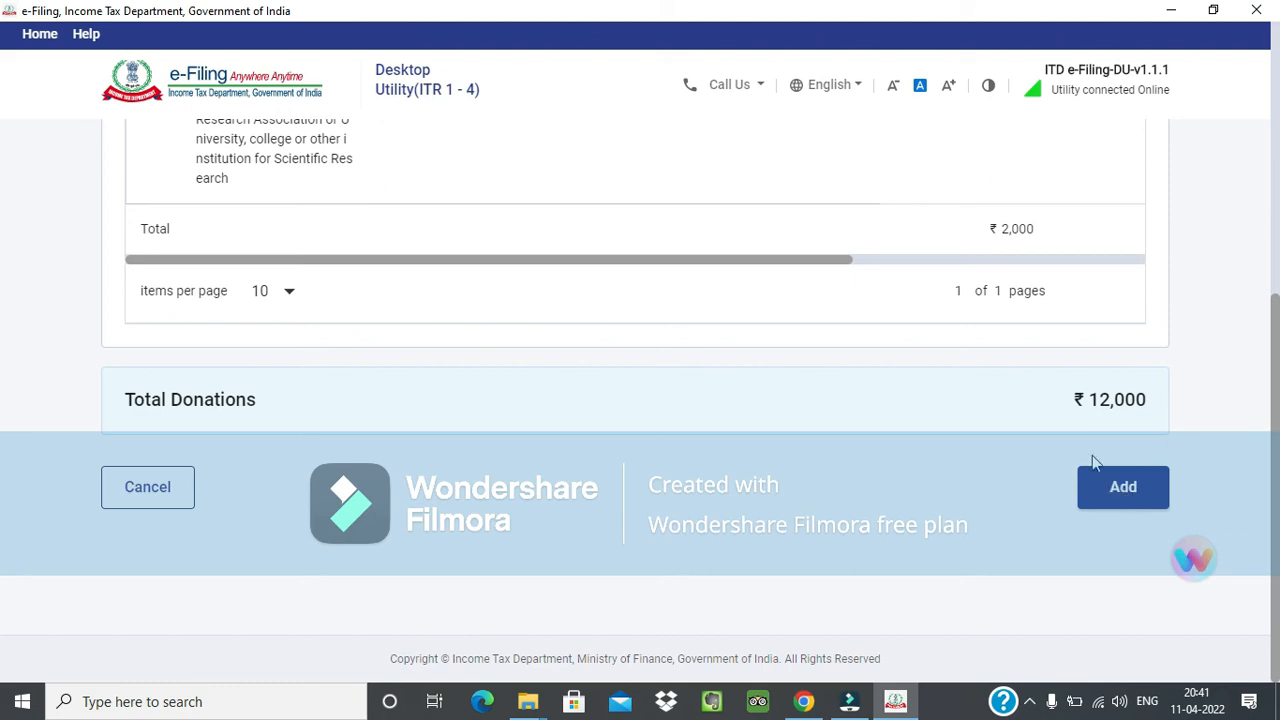
# Review the 80C, 80GGA and 80D deductions, the other available claims and the Total Deductions.
pyautogui.scroll(-4, 1008, 434)
pyautogui.scroll(-4, 1008, 434)
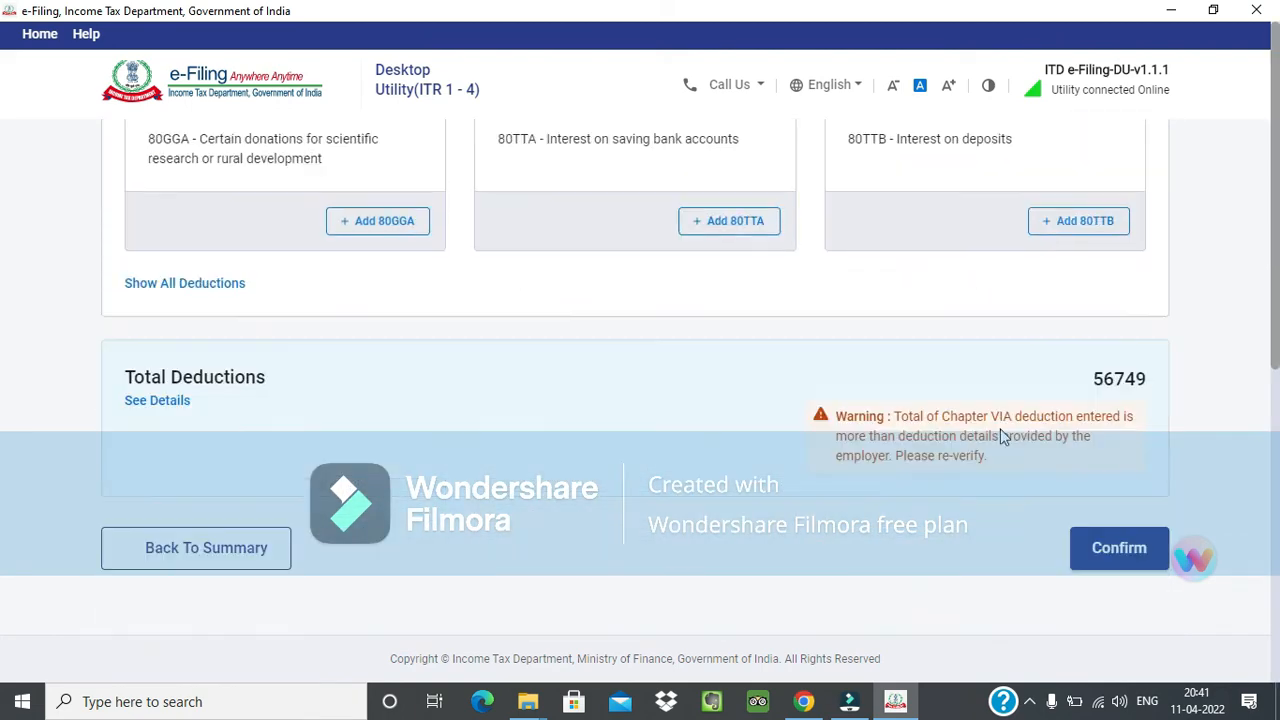
pyautogui.scroll(6, 893, 435)
pyautogui.scroll(-10, 893, 435)
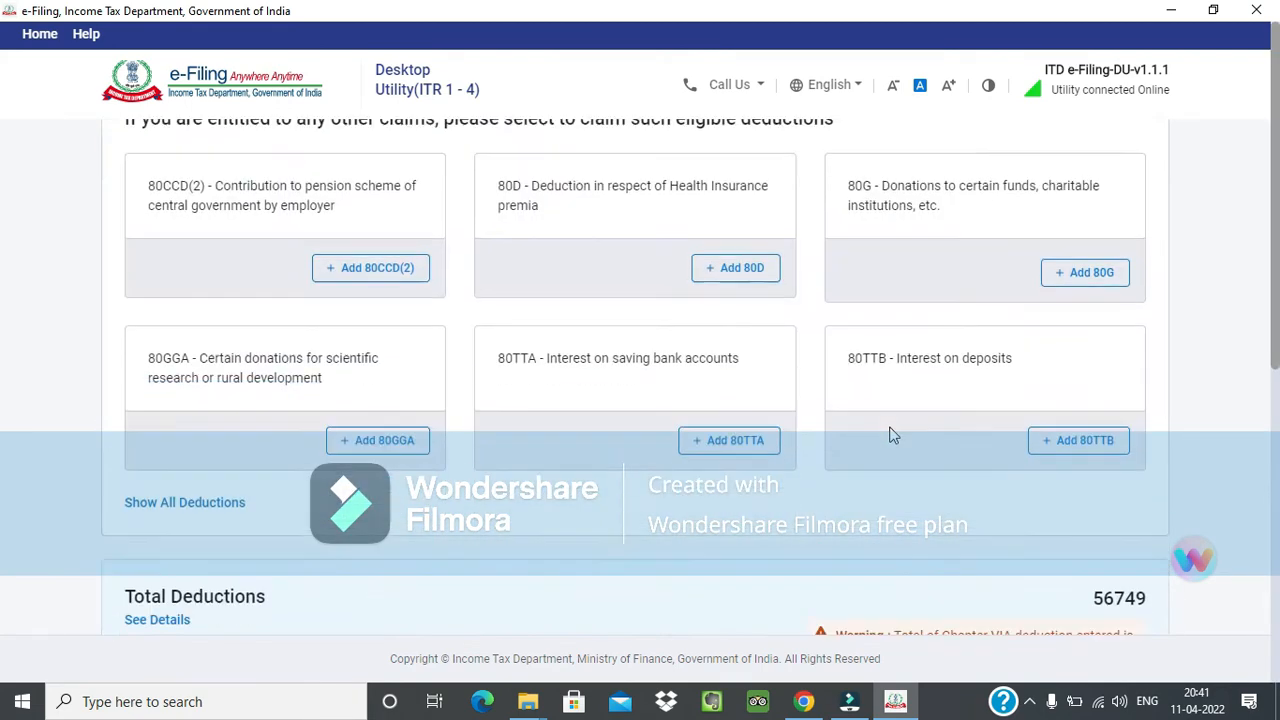
pyautogui.click(1063, 383)
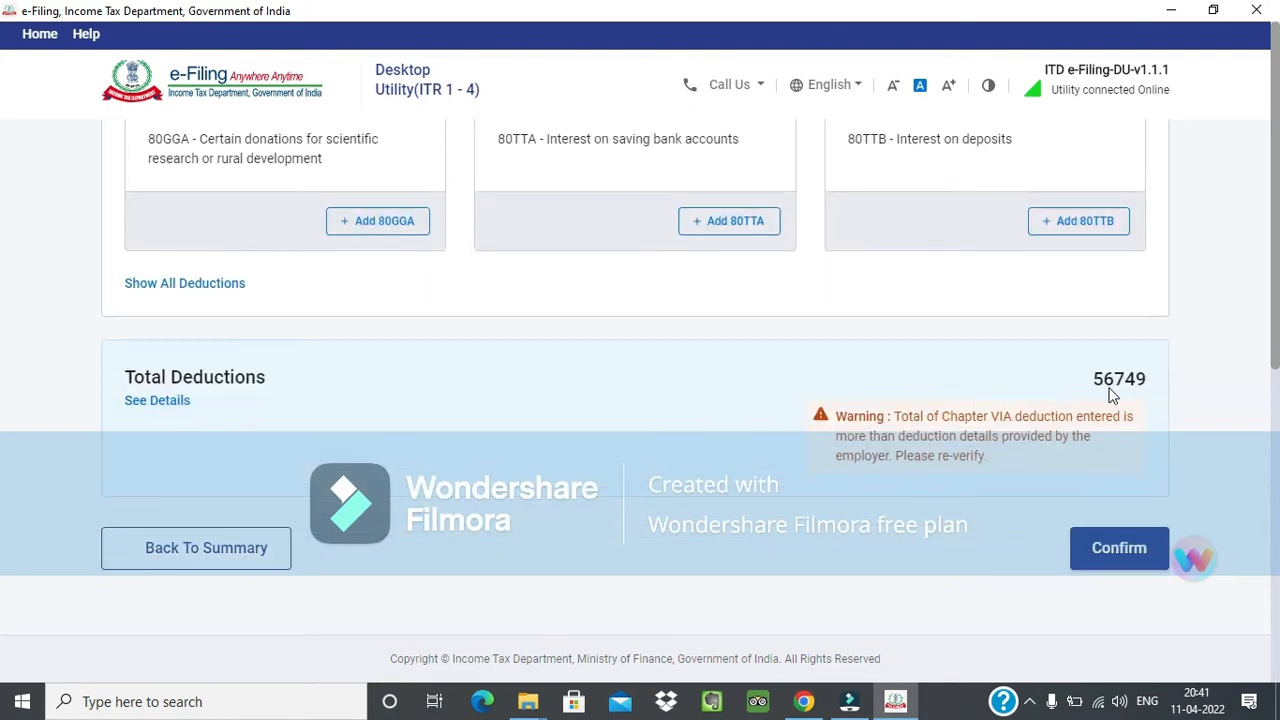
pyautogui.scroll(10, 1057, 420)
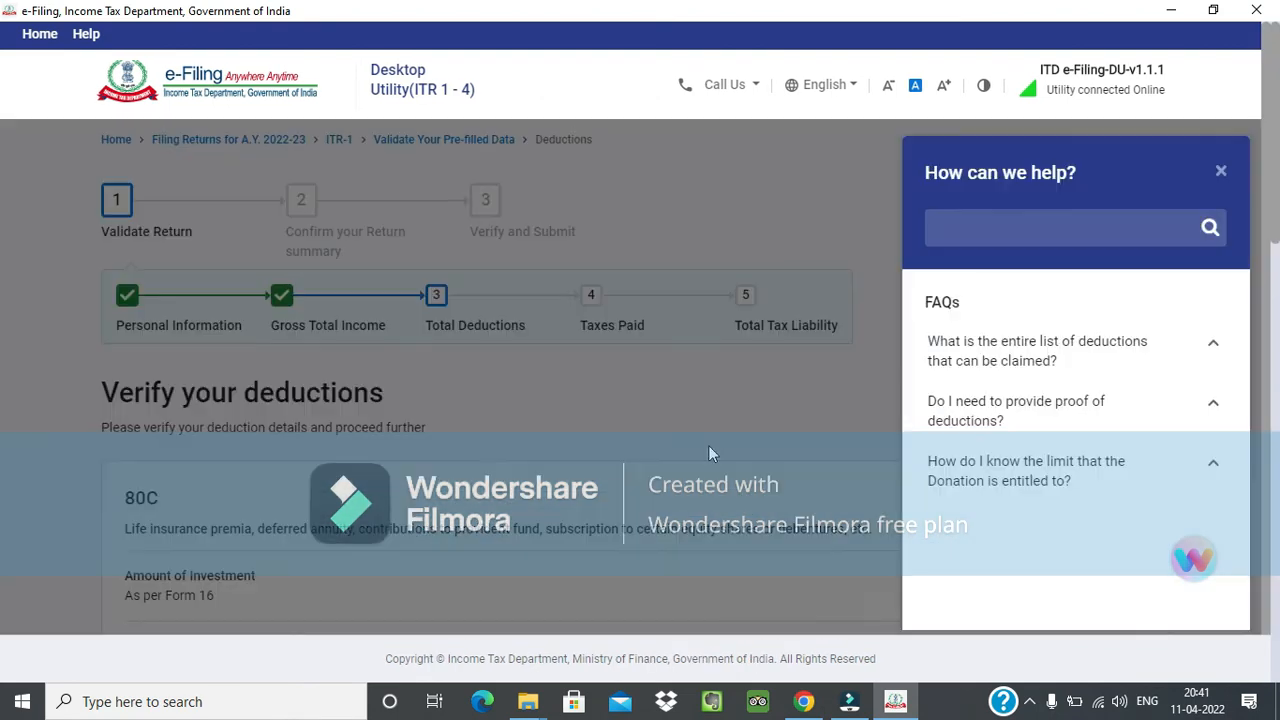
pyautogui.scroll(-1, 1166, 320)
pyautogui.scroll(1, 1214, 298)
pyautogui.click(1221, 172)
pyautogui.scroll(-8, 1195, 250)
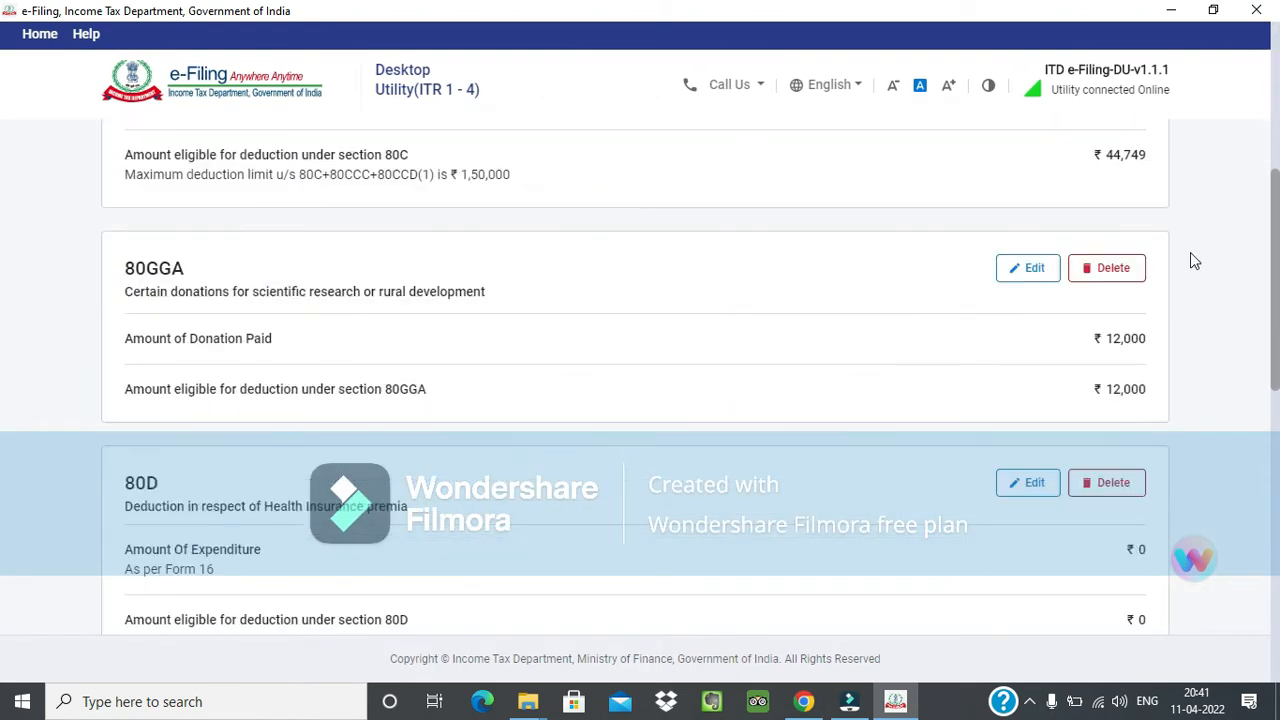
pyautogui.scroll(2, 704, 424)
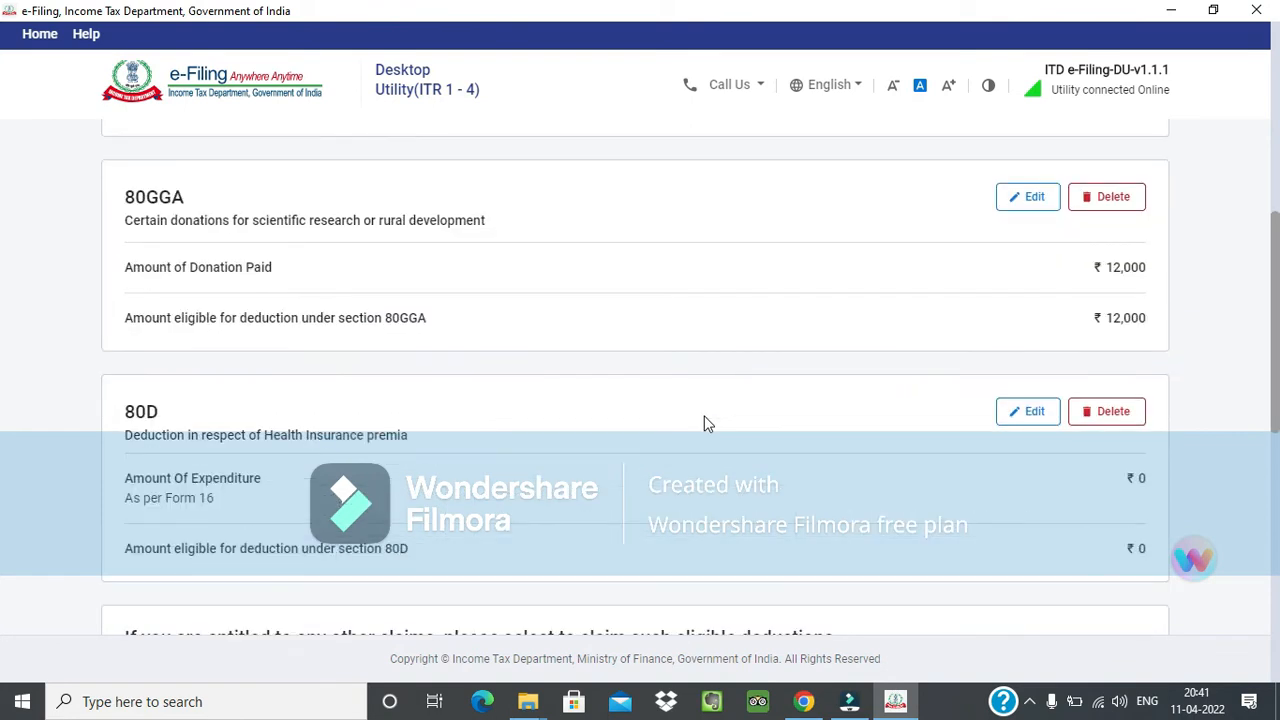
pyautogui.scroll(1, 704, 424)
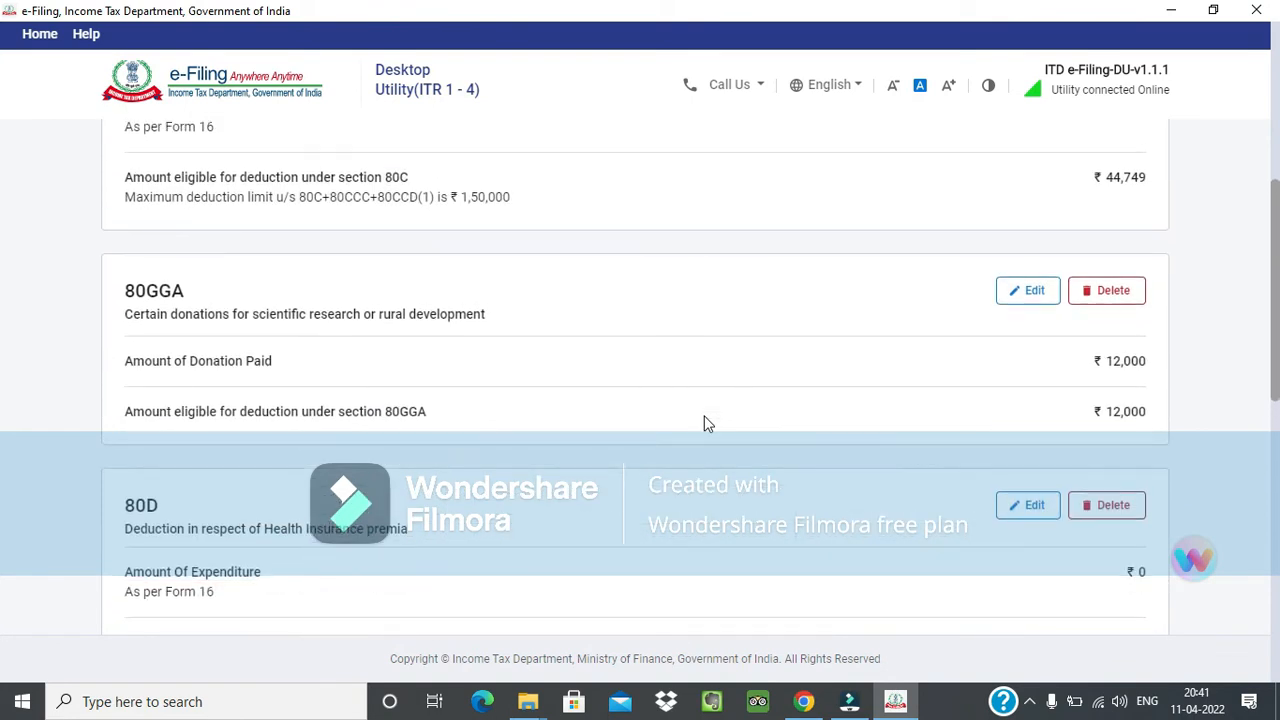
pyautogui.scroll(2, 704, 424)
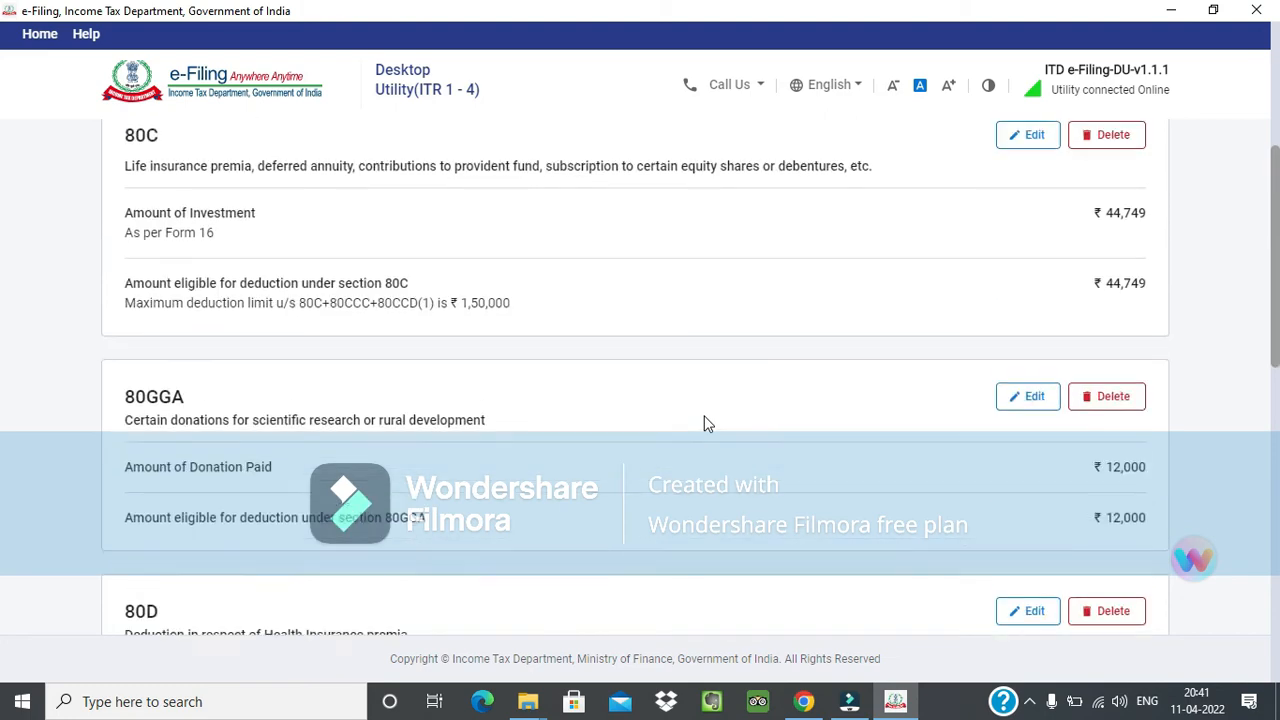
pyautogui.scroll(-1, 704, 424)
pyautogui.scroll(-3, 704, 424)
pyautogui.scroll(-1, 704, 424)
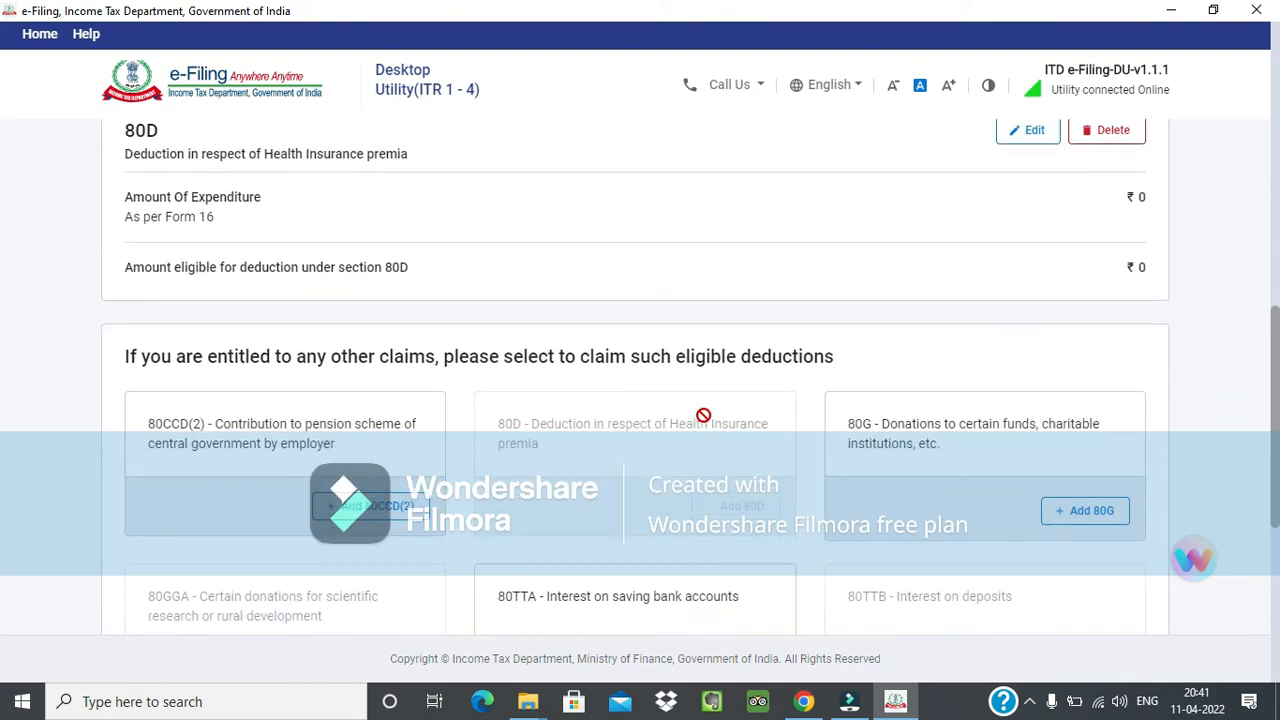
pyautogui.scroll(-1, 704, 424)
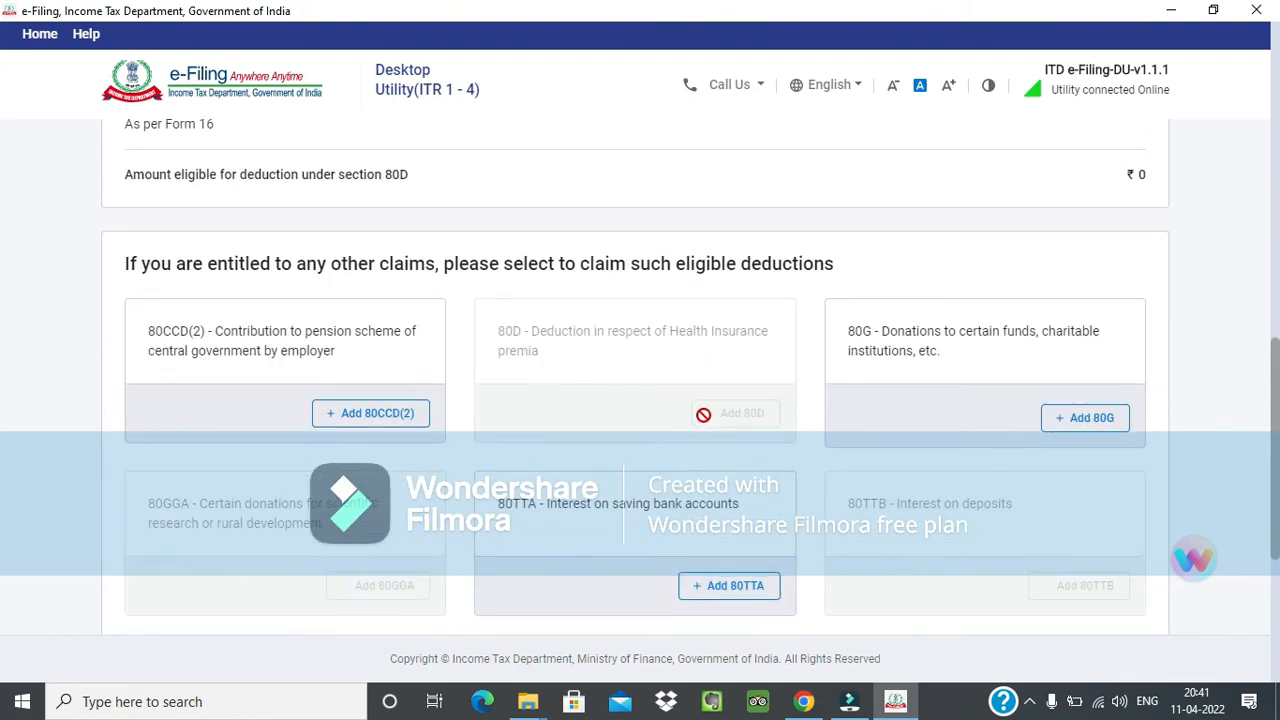
pyautogui.scroll(2, 704, 424)
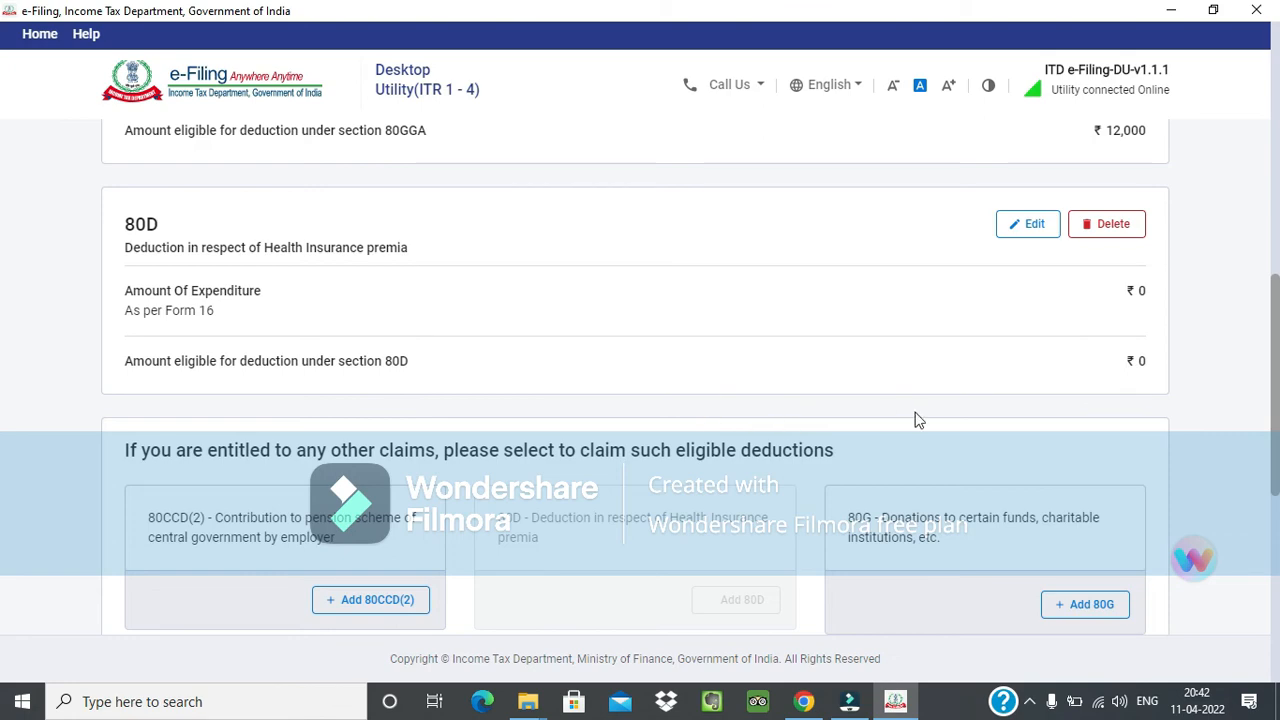
# Confirm the Total Deductions section of the return.
pyautogui.scroll(-1, 928, 328)
pyautogui.scroll(-5, 930, 340)
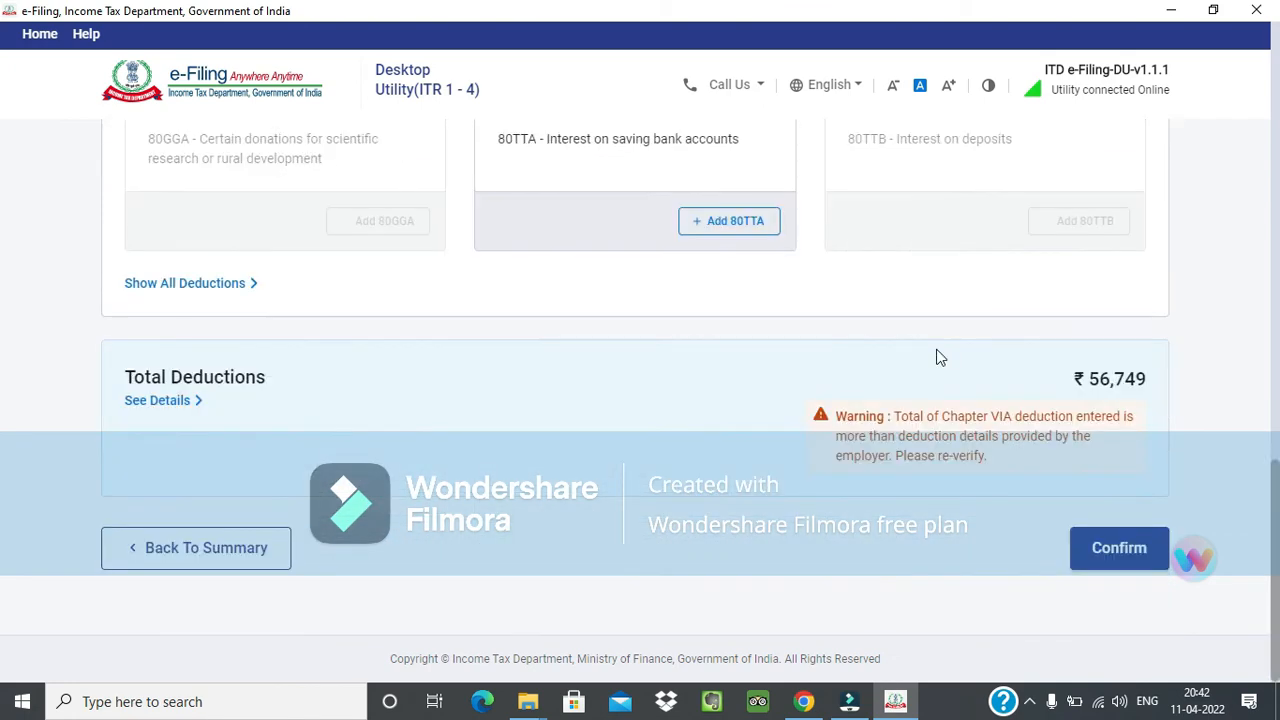
pyautogui.click(1121, 558)
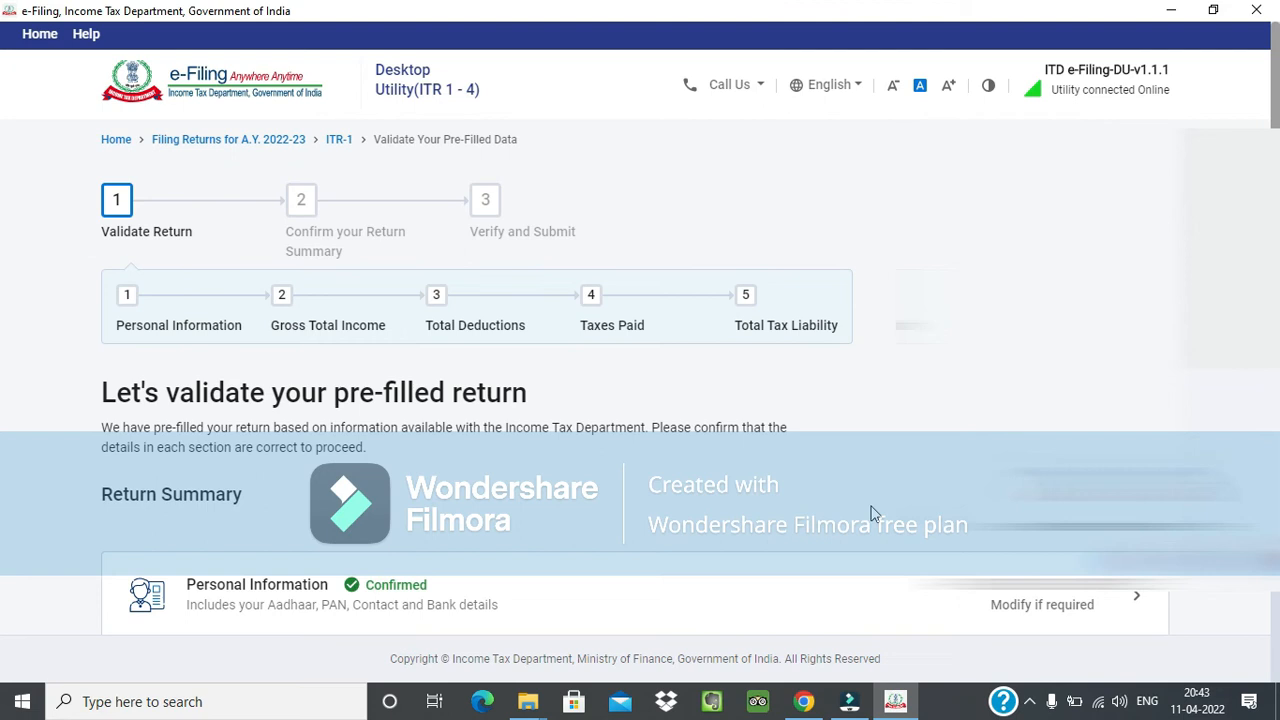
# Open the Tax Paid section and review its TDS, TCS, advance tax and self-assessment tax details.
pyautogui.scroll(-5, 878, 495)
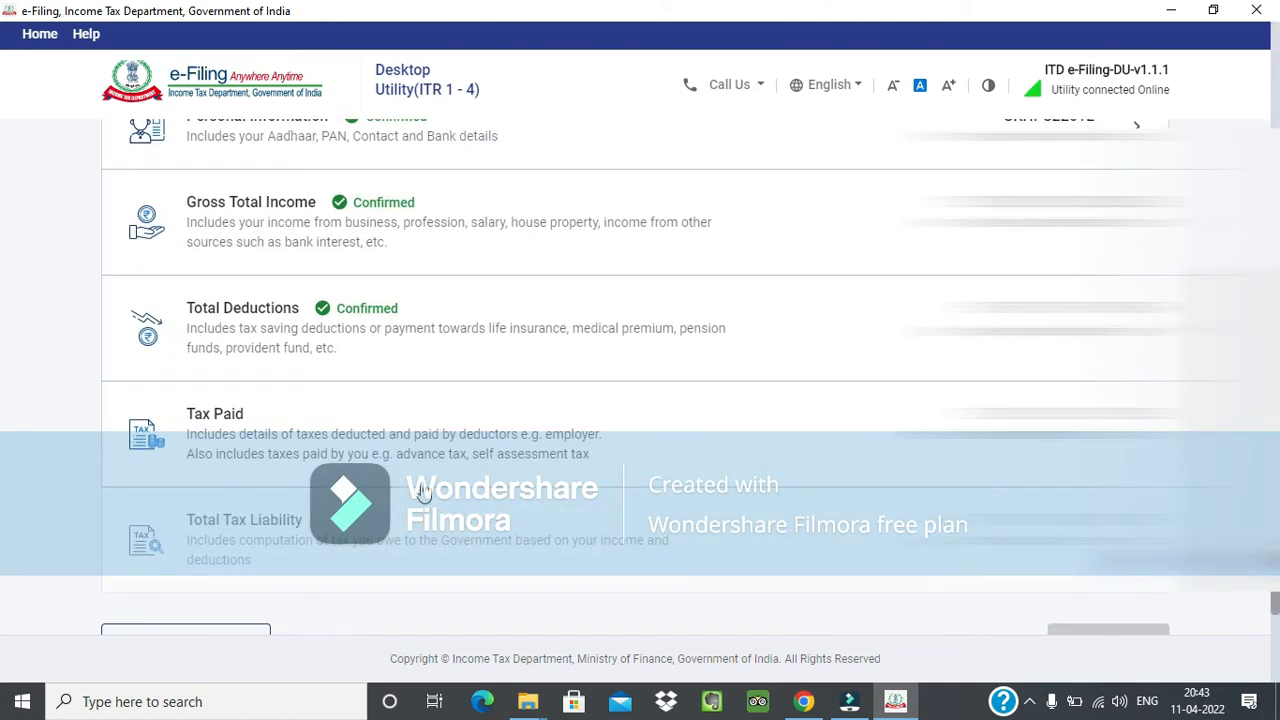
pyautogui.click(1100, 432)
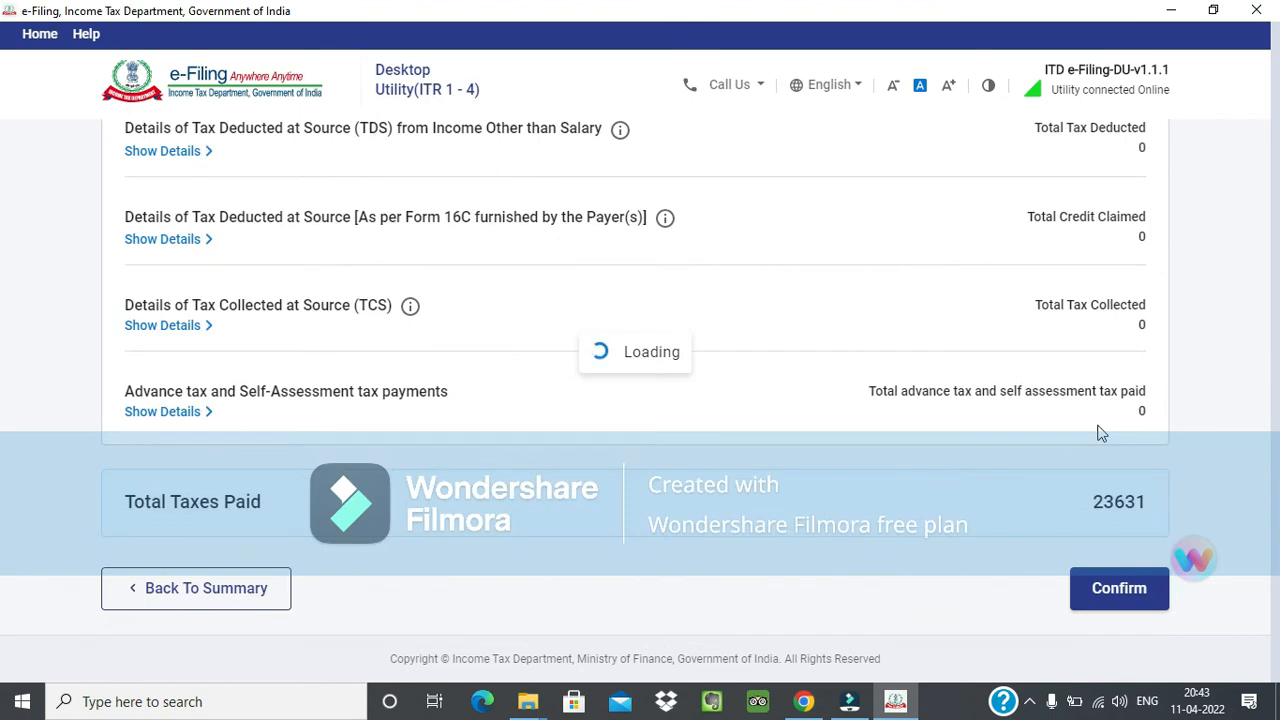
pyautogui.scroll(-3, 1012, 420)
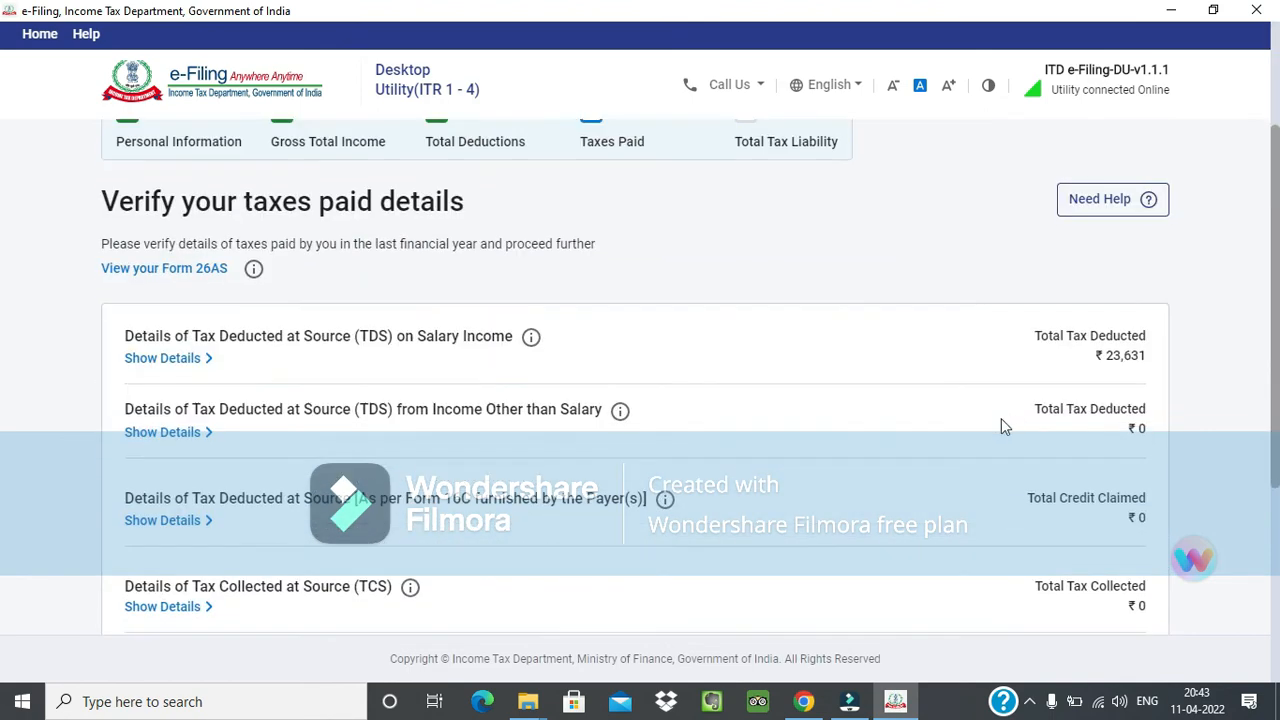
pyautogui.scroll(-1, 960, 440)
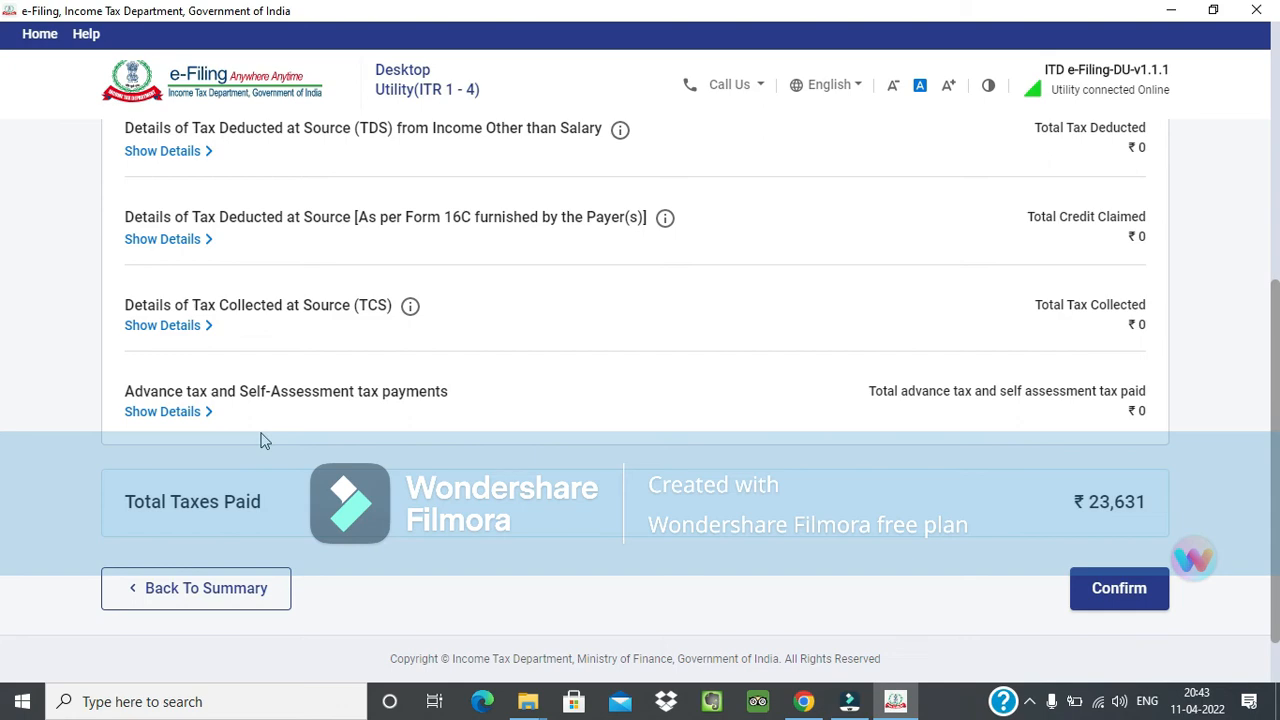
# Check the TDS, TCS, advance tax and total taxes paid entries and confirm the Tax Paid section.
pyautogui.scroll(2, 260, 440)
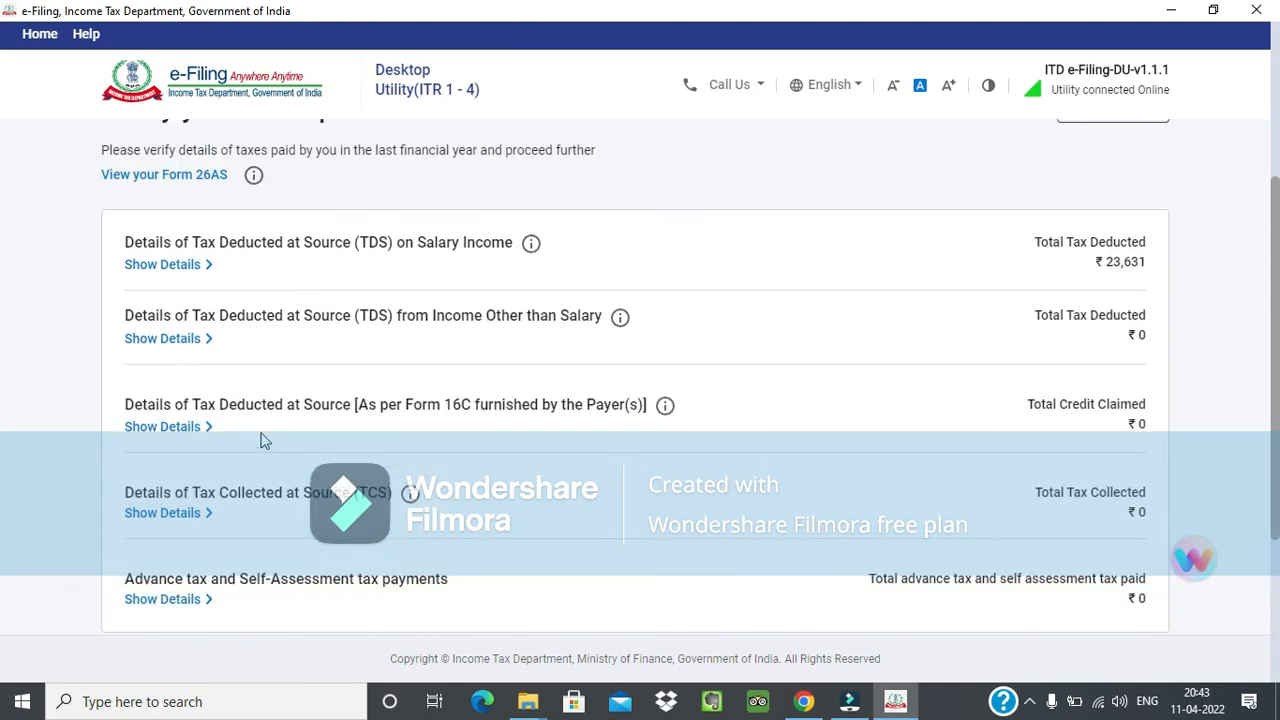
pyautogui.scroll(-2, 260, 440)
pyautogui.scroll(1, 226, 424)
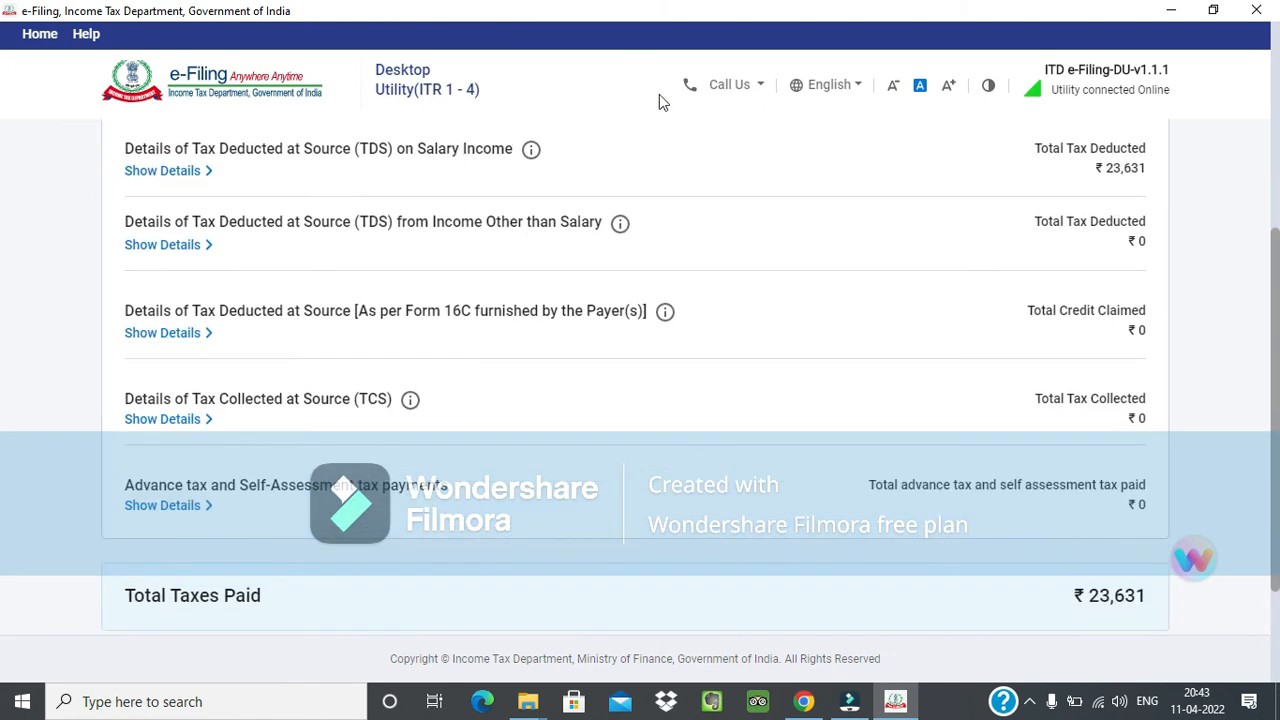
pyautogui.scroll(-2, 766, 399)
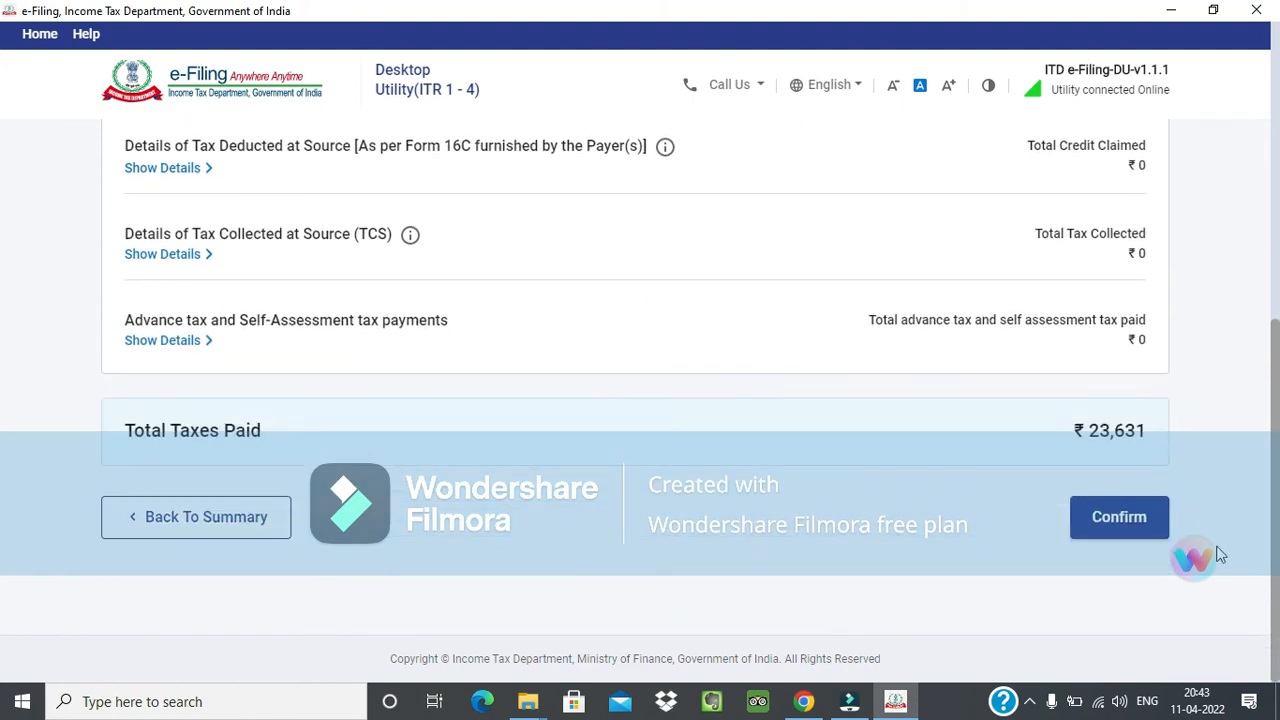
pyautogui.click(1077, 510)
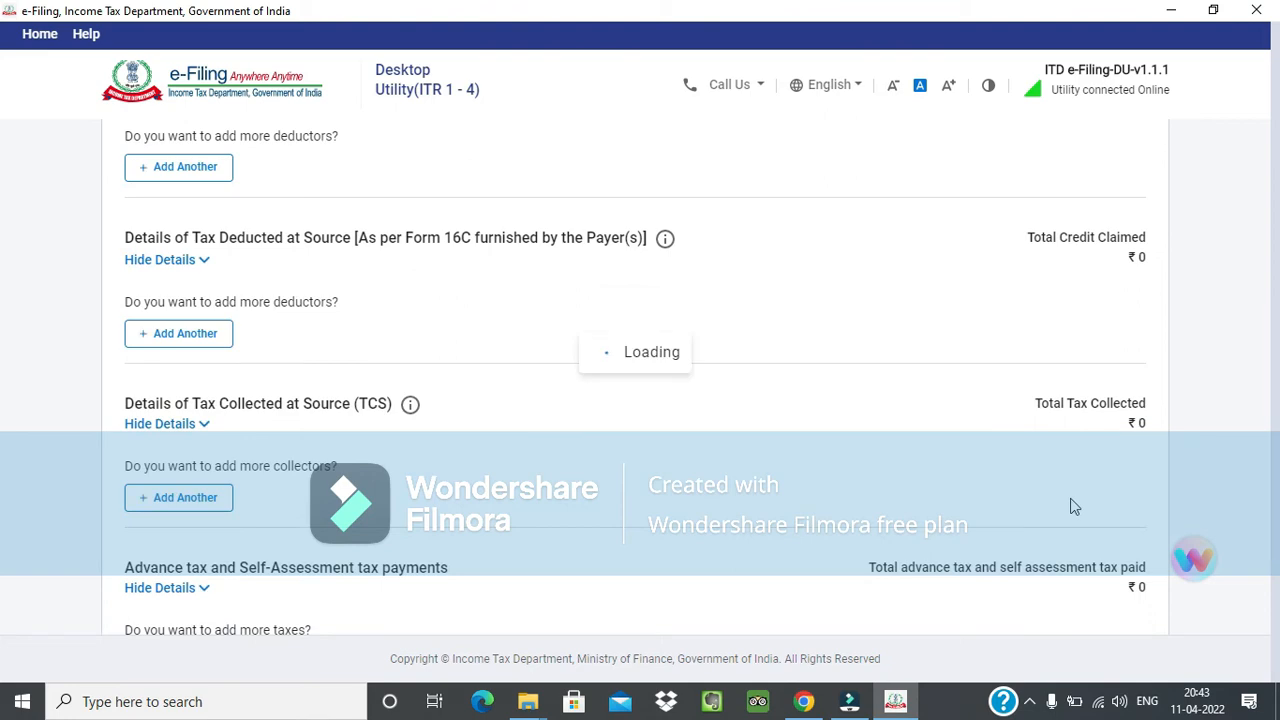
# Open the Total Tax Liability section and review Gross Total Income, Total Deductions and Total Income in Computation of Income.
pyautogui.scroll(-2, 629, 514)
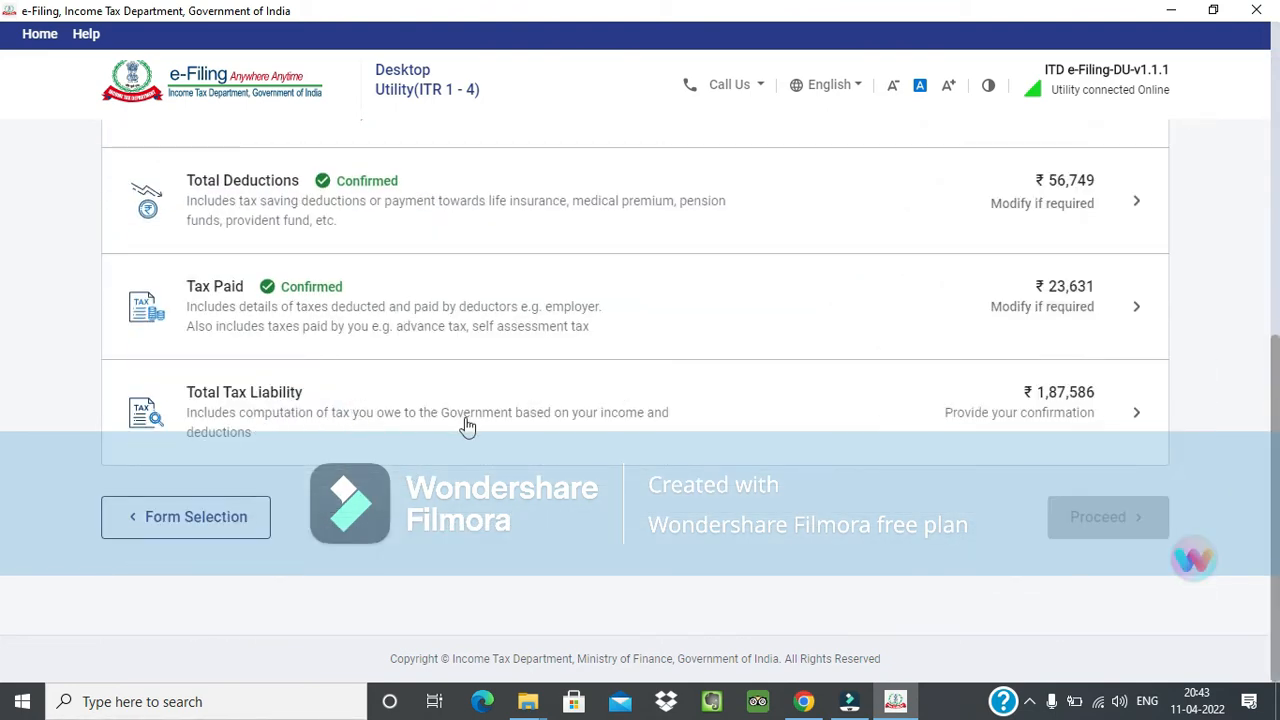
pyautogui.scroll(1, 466, 426)
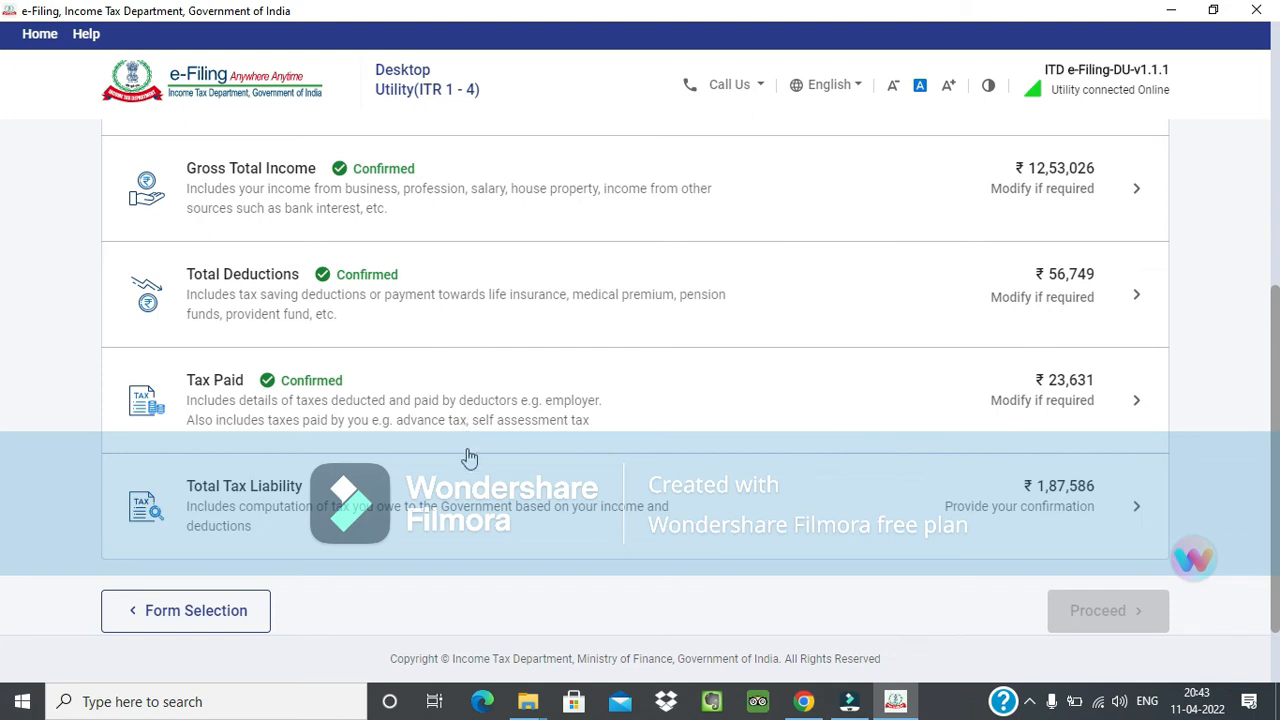
pyautogui.click(577, 499)
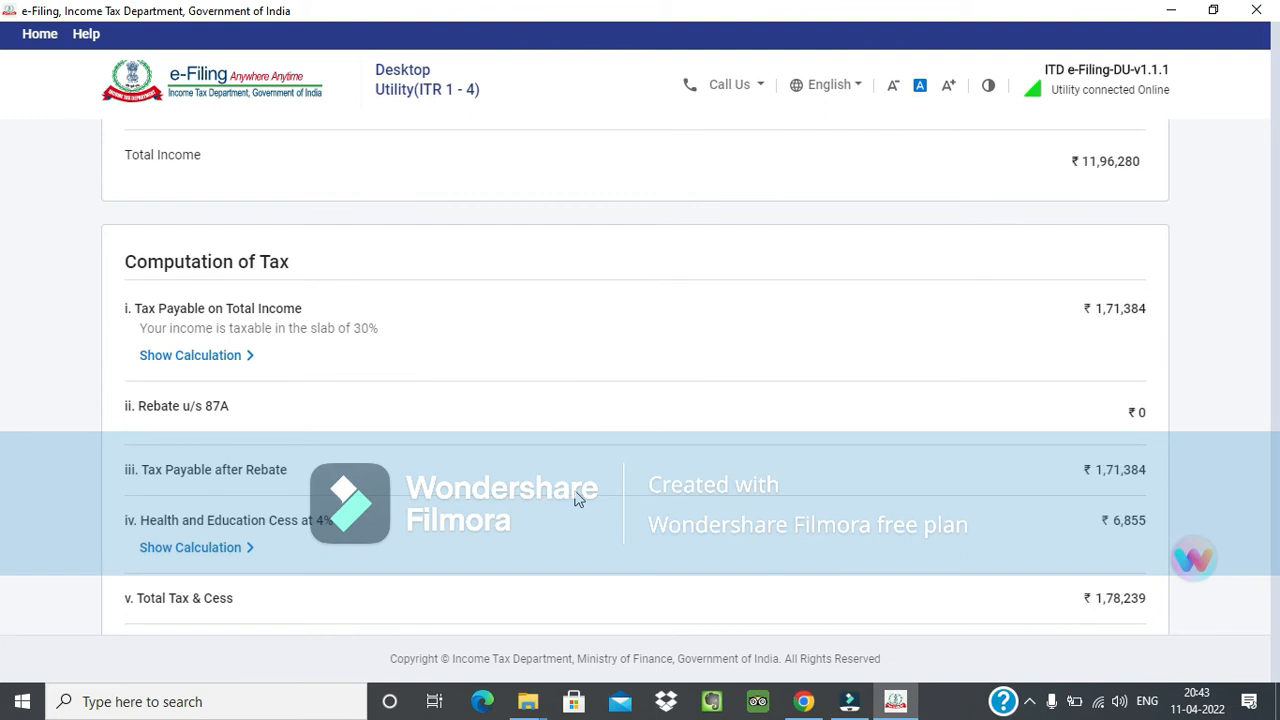
pyautogui.scroll(-2, 1215, 347)
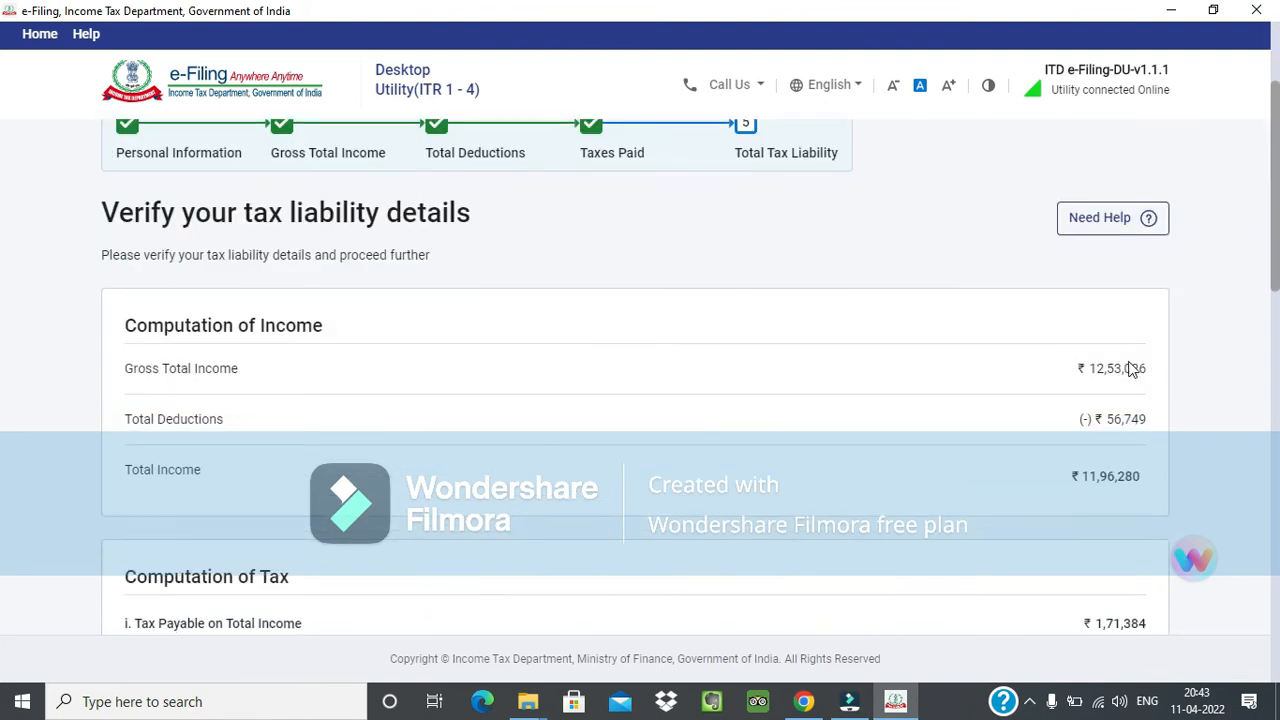
pyautogui.moveTo(1094, 370); pyautogui.dragTo(1148, 374)
pyautogui.moveTo(1087, 422); pyautogui.dragTo(1155, 425)
pyautogui.scroll(-2, 1110, 400)
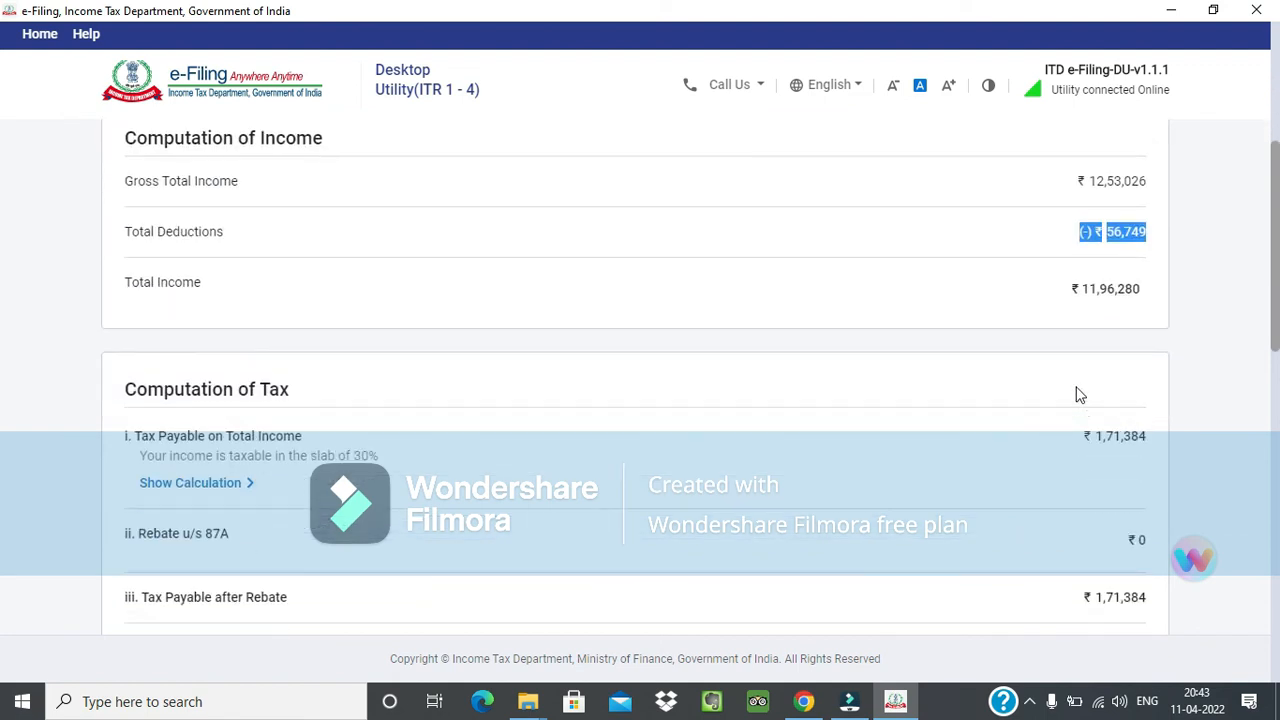
pyautogui.moveTo(1074, 292); pyautogui.dragTo(1143, 292)
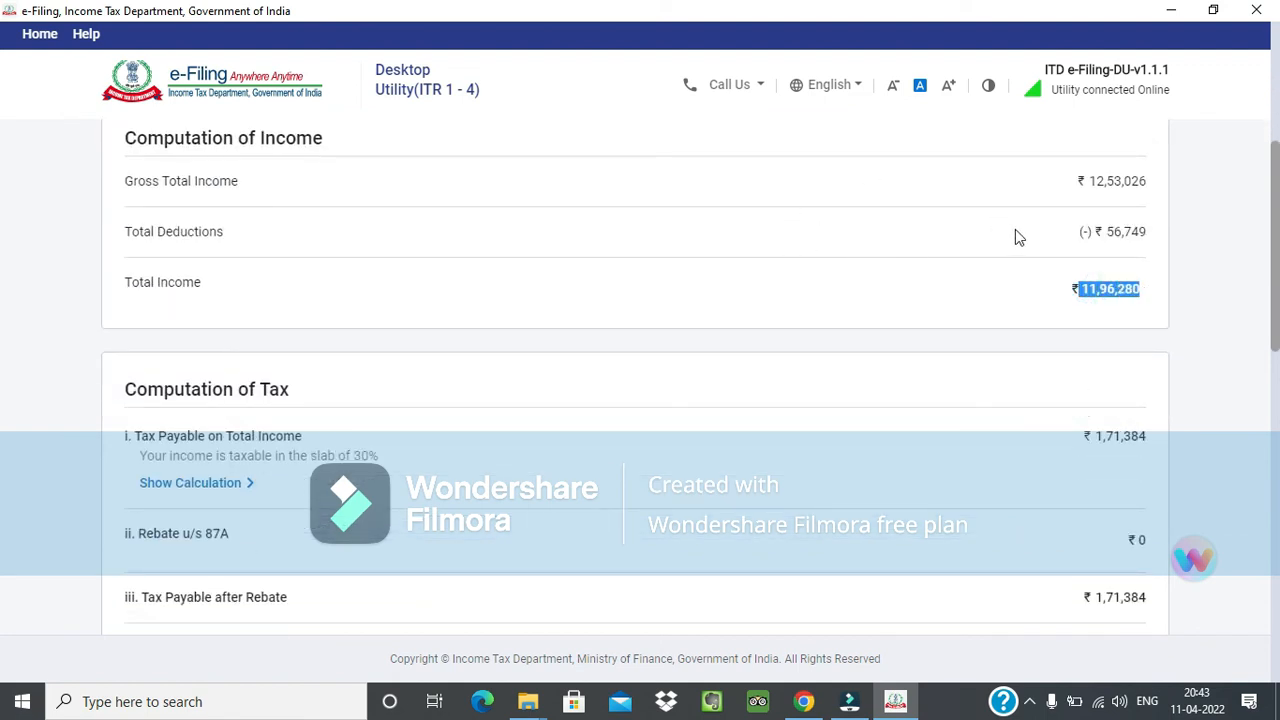
pyautogui.click(1092, 317)
pyautogui.click(1086, 306)
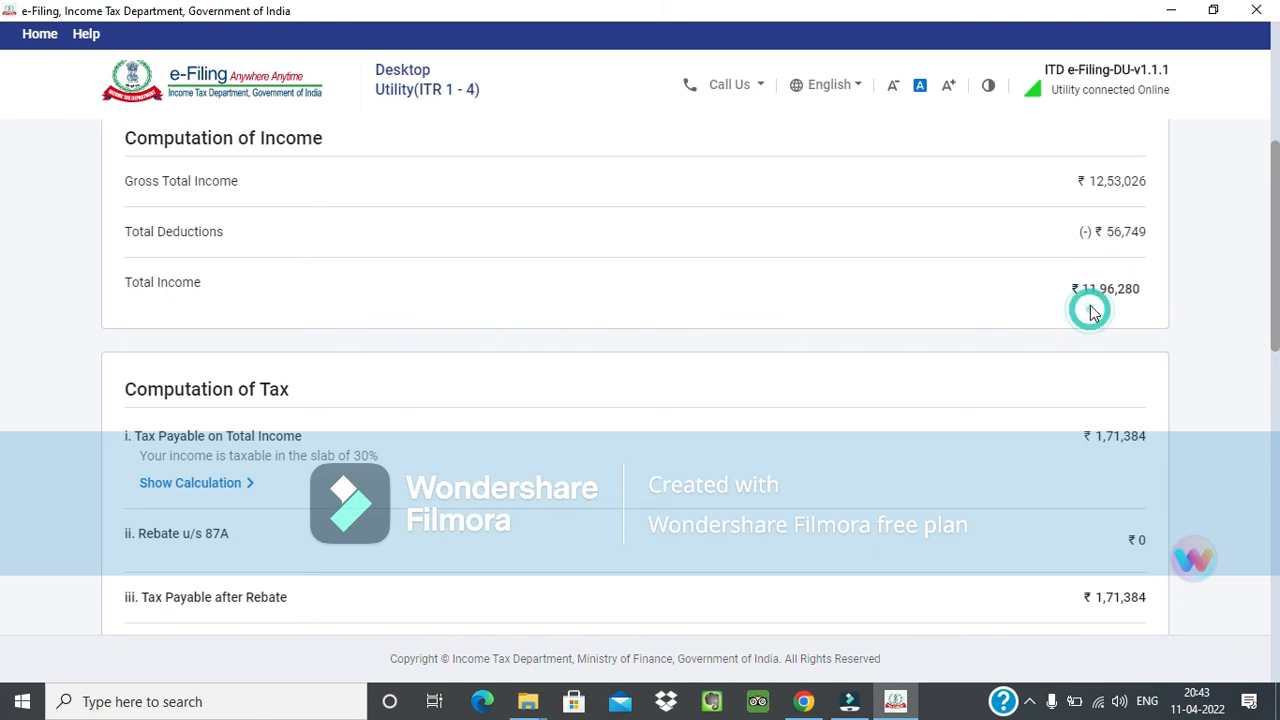
pyautogui.moveTo(1088, 290); pyautogui.dragTo(1145, 296)
pyautogui.click(1142, 293)
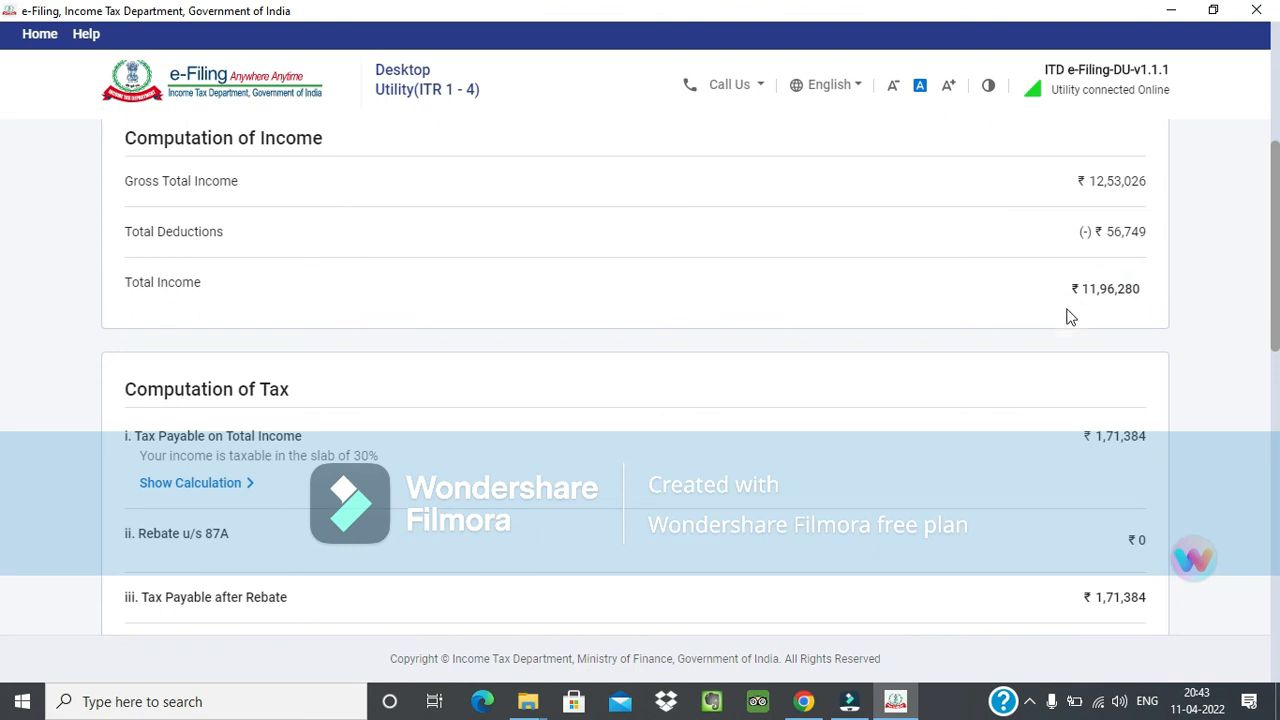
# Expand the calculation for Tax Payable on Total Income and examine the tax for each income slab.
pyautogui.click(243, 487)
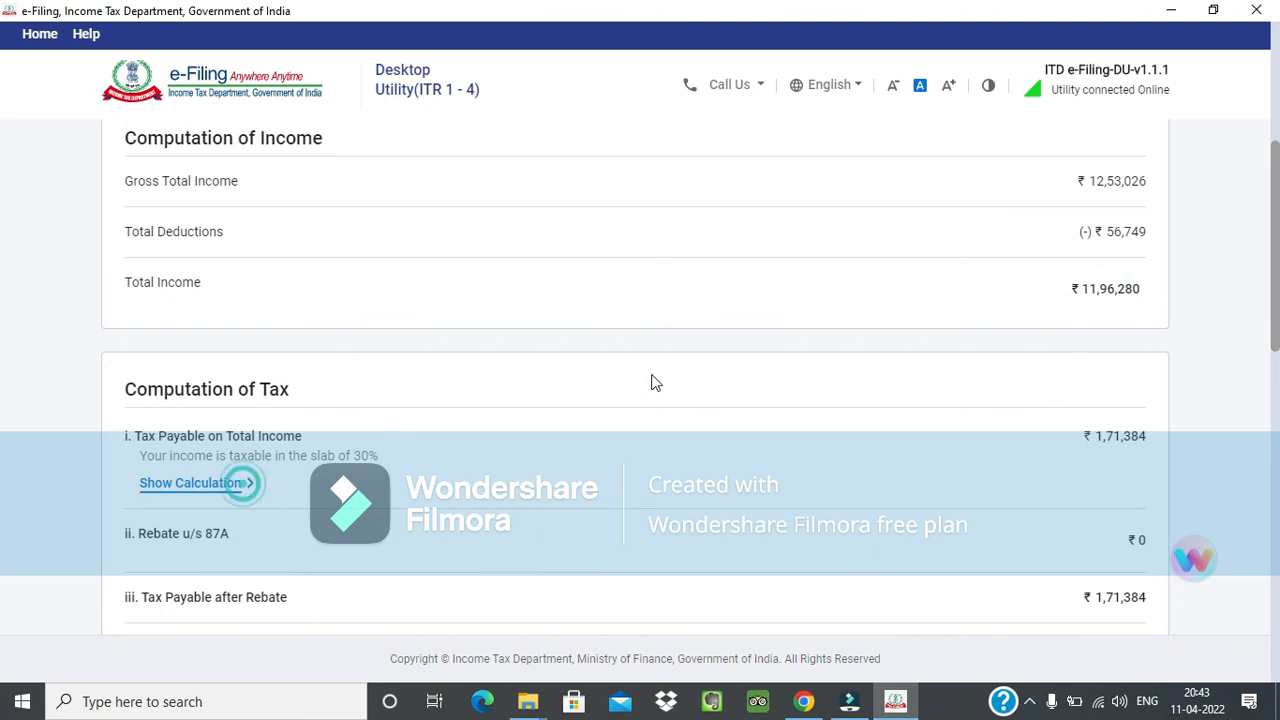
pyautogui.scroll(-2, 651, 383)
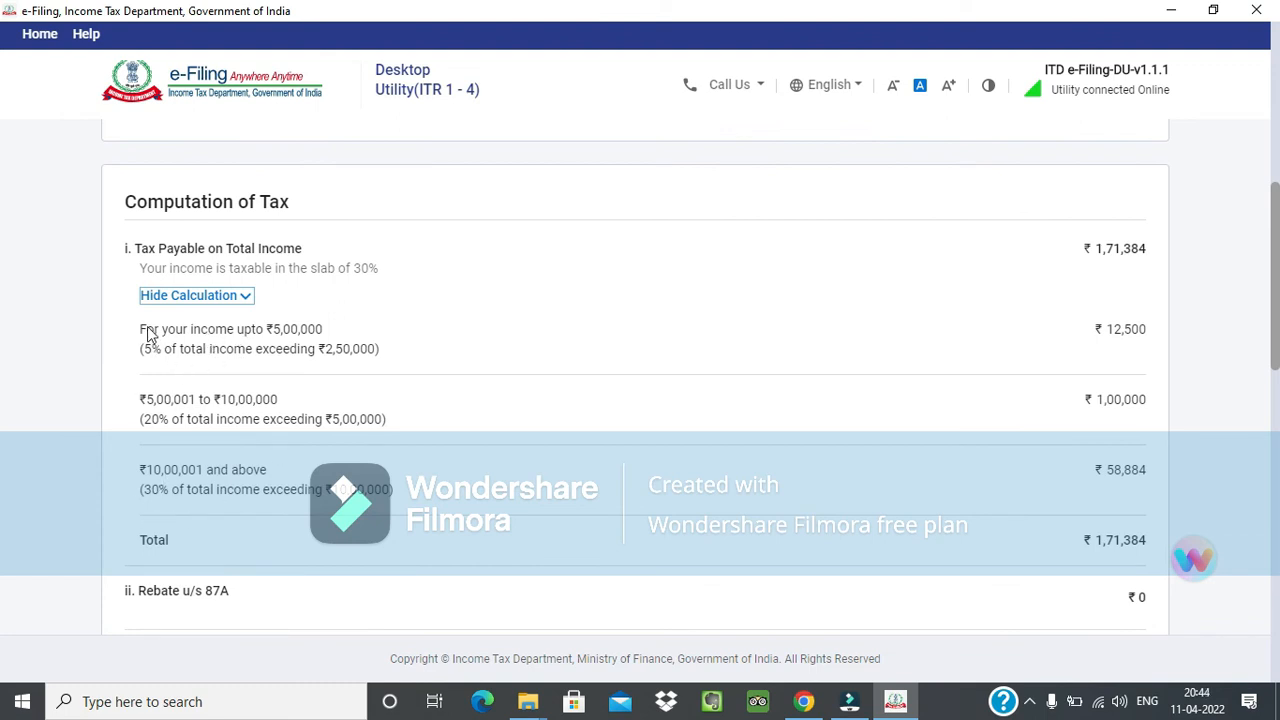
pyautogui.moveTo(138, 349); pyautogui.dragTo(380, 340)
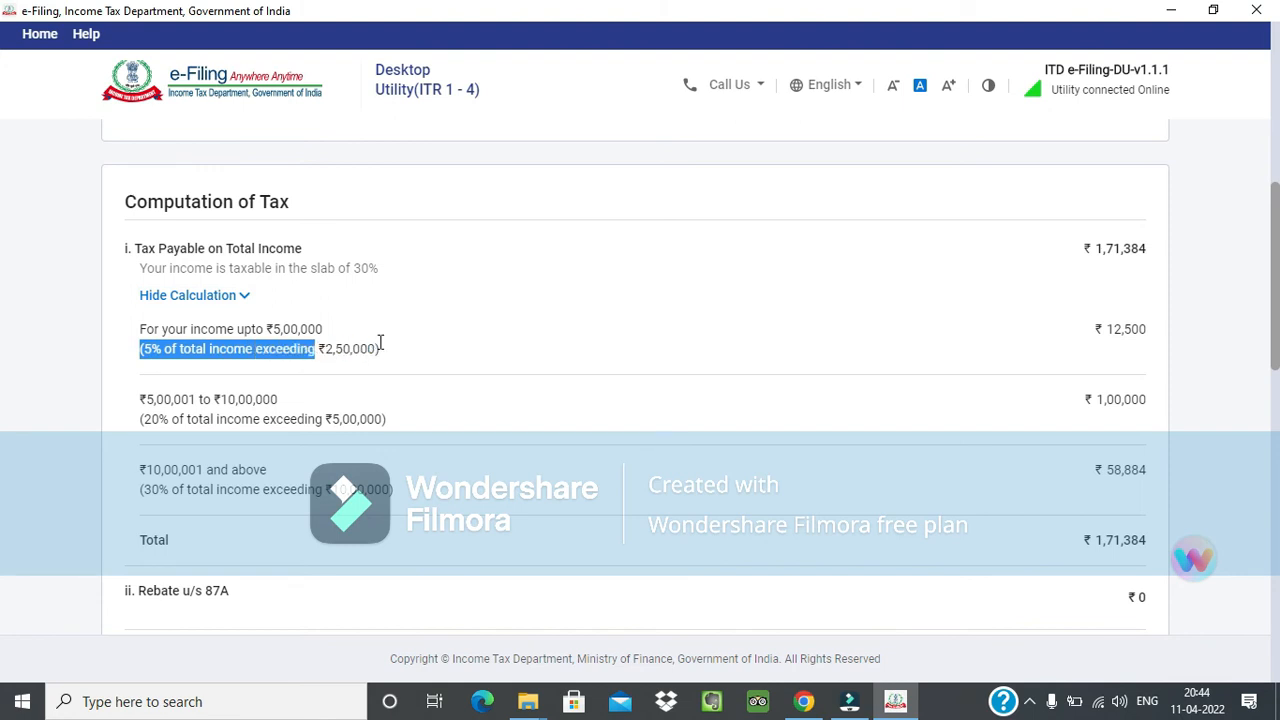
pyautogui.moveTo(1108, 330); pyautogui.dragTo(1148, 334)
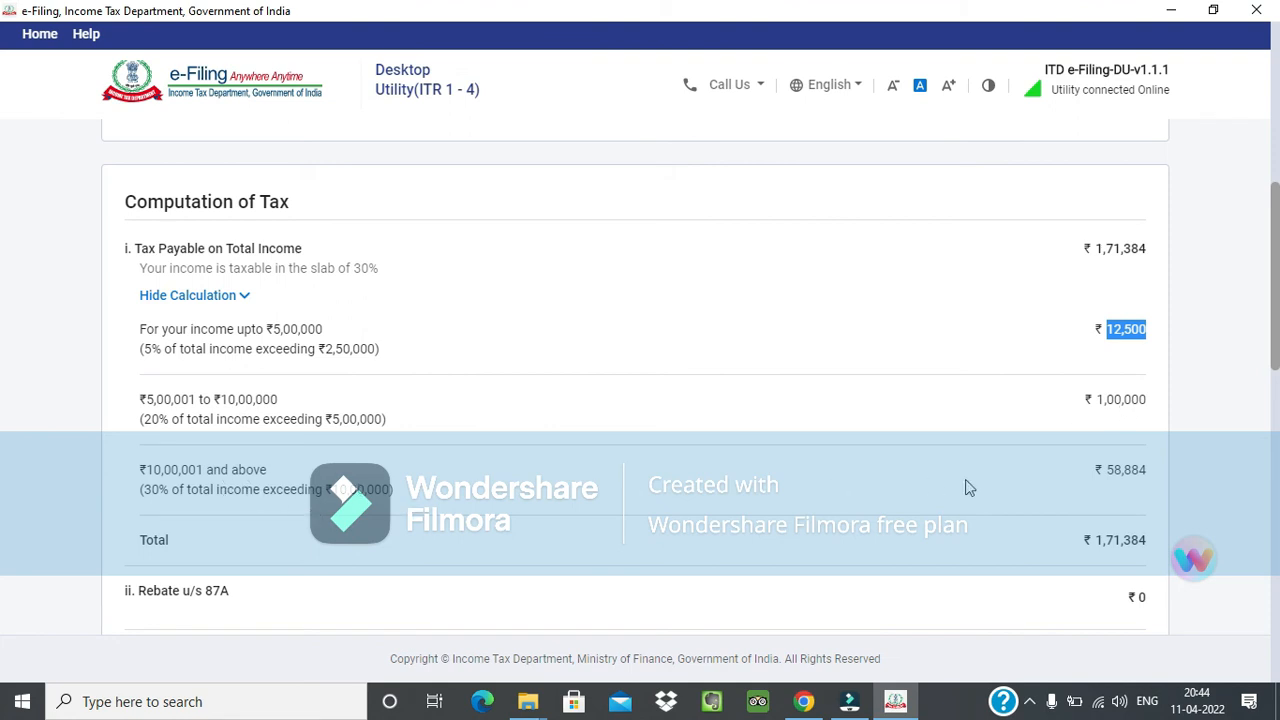
pyautogui.moveTo(1084, 483); pyautogui.dragTo(1146, 482)
pyautogui.click(1137, 493)
pyautogui.scroll(-1, 790, 542)
pyautogui.moveTo(1086, 168); pyautogui.dragTo(1129, 165)
pyautogui.click(1096, 170)
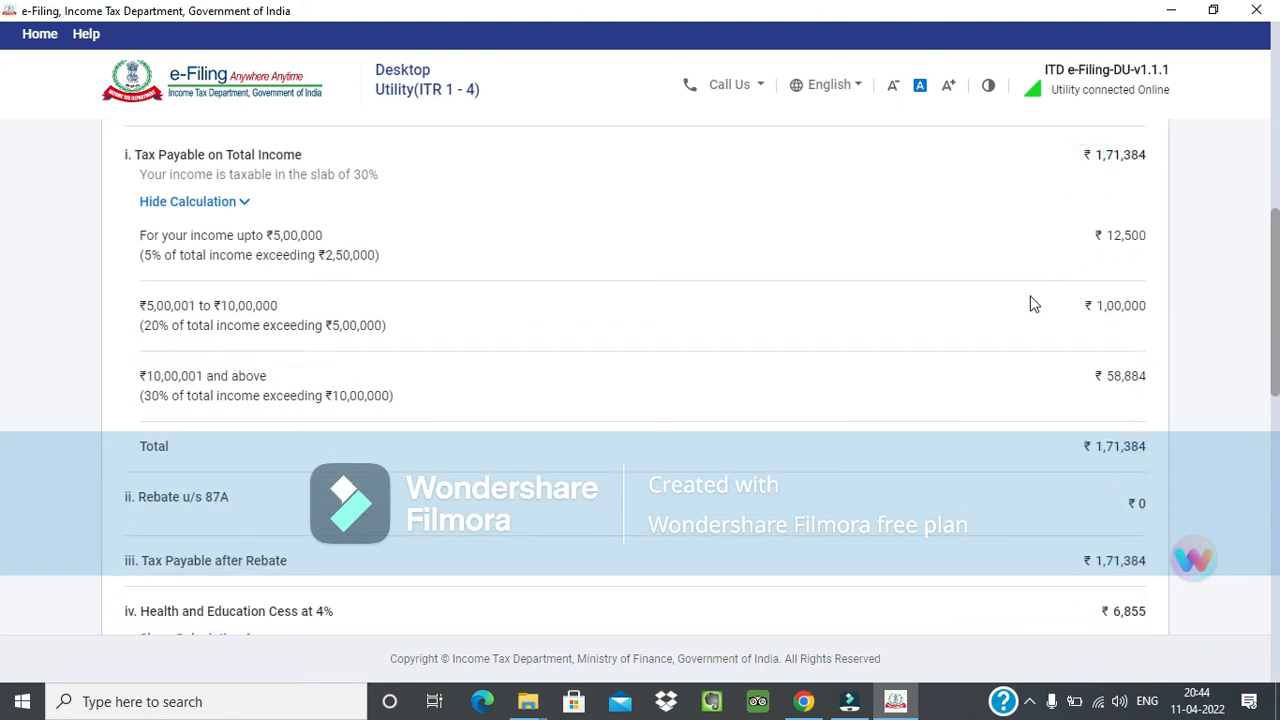
# Review the rebate u/s 87A, the Health and Education Cess, and the relief u/s 89 in Computation of Tax.
pyautogui.scroll(-2, 1020, 315)
pyautogui.doubleClick(1137, 316)
pyautogui.click(1134, 336)
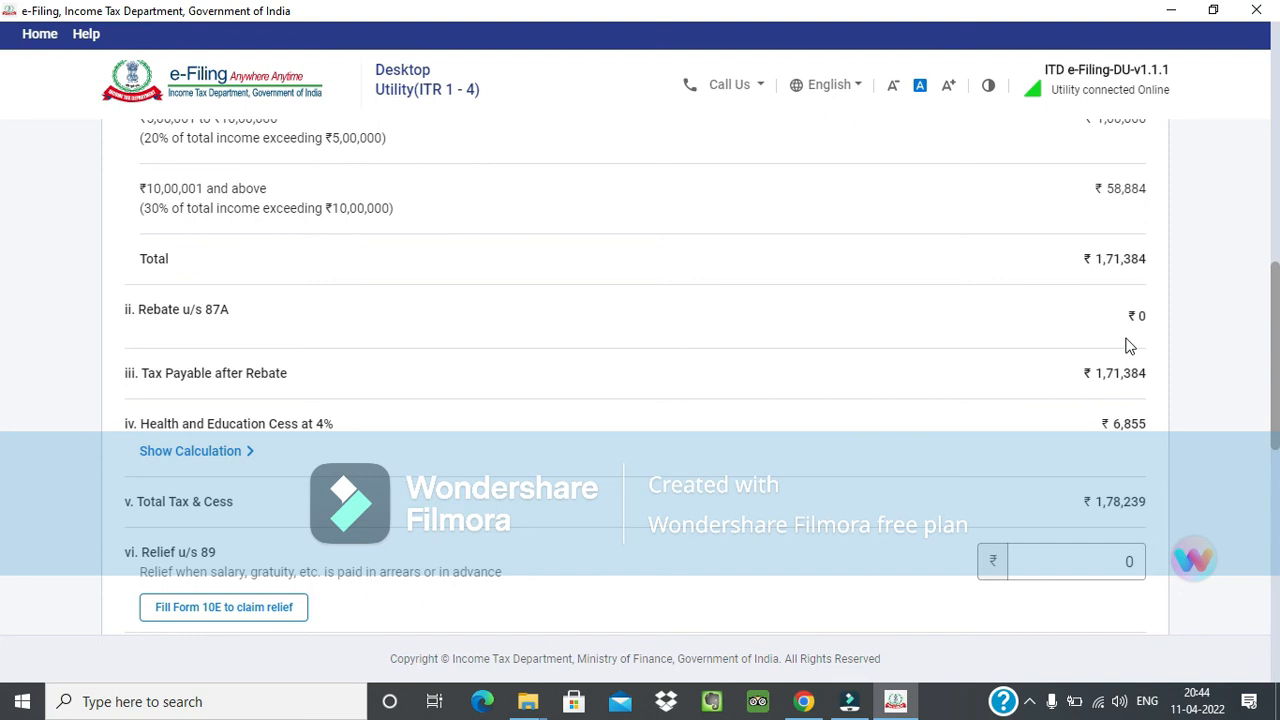
pyautogui.scroll(-1, 1116, 433)
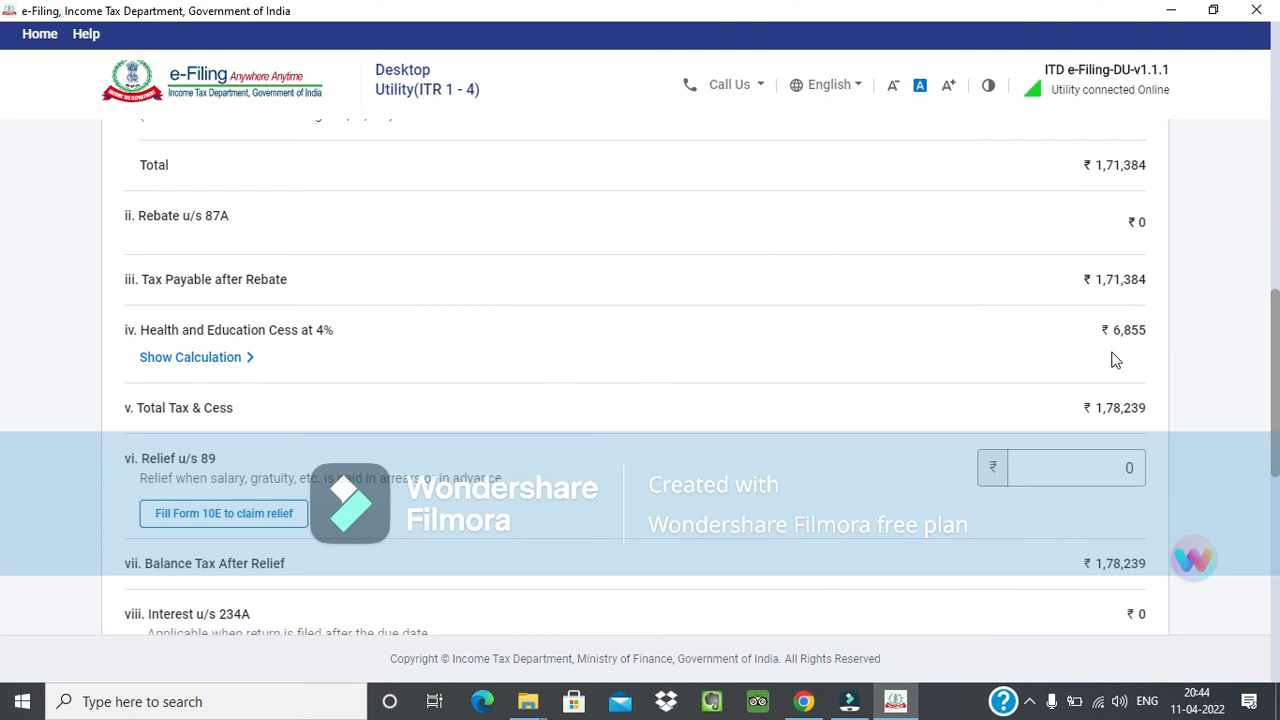
pyautogui.scroll(-2, 1114, 360)
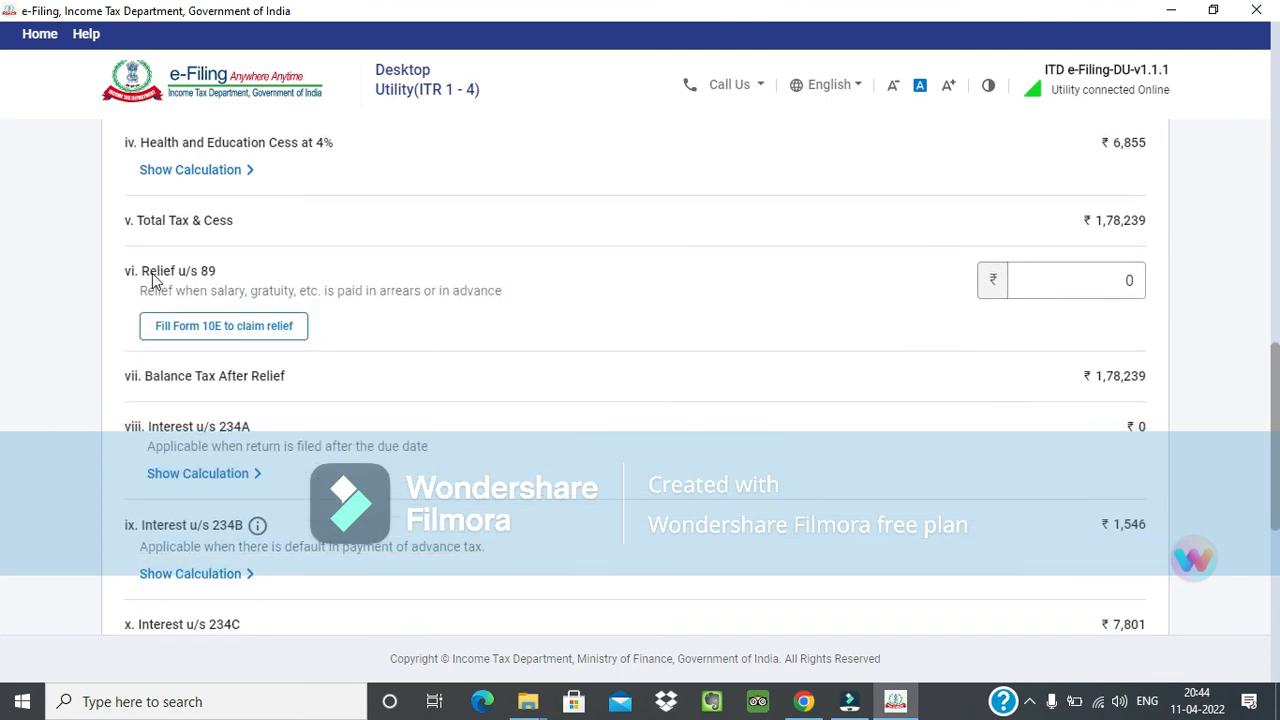
pyautogui.moveTo(134, 271); pyautogui.dragTo(231, 270)
pyautogui.click(239, 275)
pyautogui.scroll(-1, 366, 317)
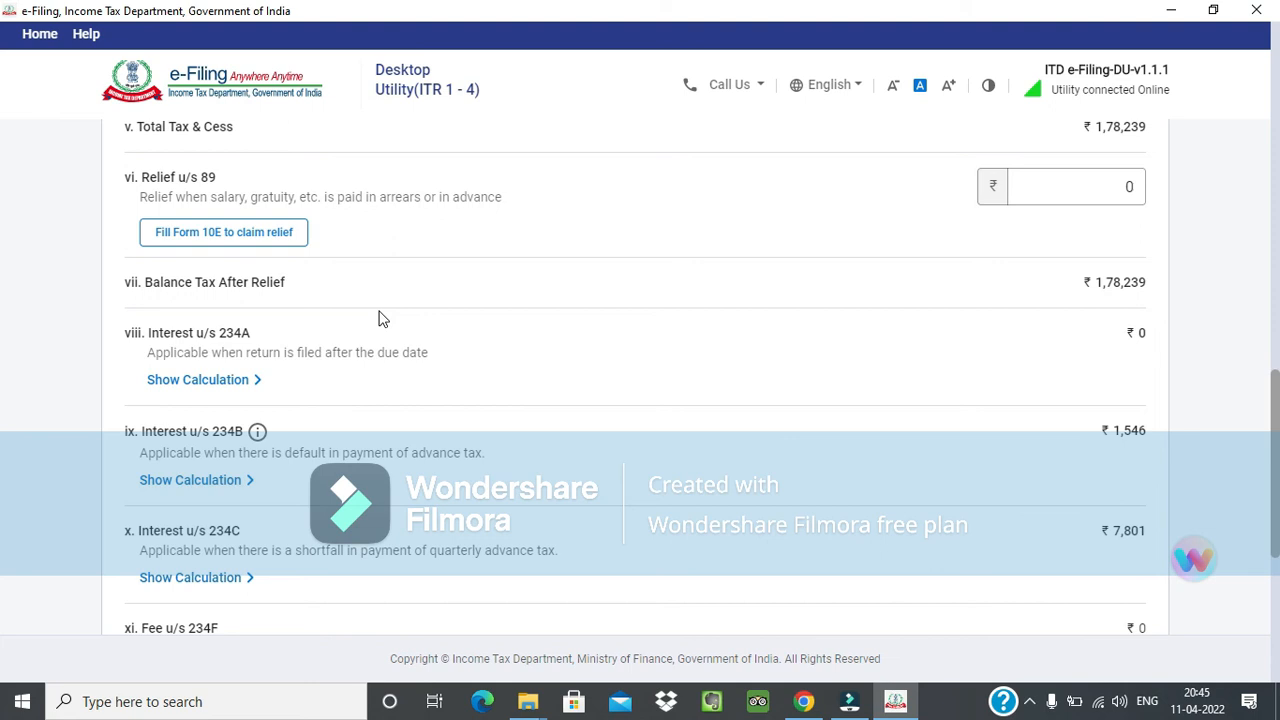
# Examine the interest u/s 234A for late filing and the interest u/s 234B for default in advance tax.
pyautogui.scroll(-1, 379, 318)
pyautogui.click(150, 245)
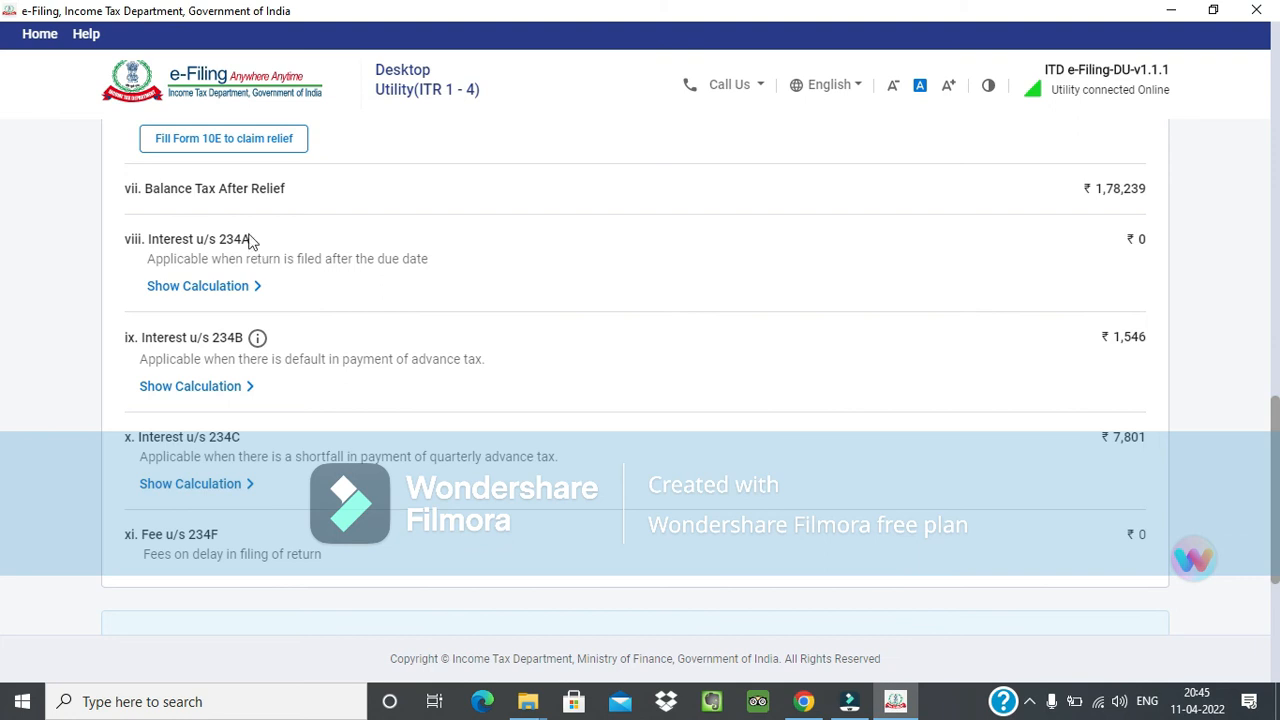
pyautogui.tripleClick(226, 243)
pyautogui.click(223, 240)
pyautogui.click(1131, 250)
pyautogui.click(166, 360)
pyautogui.click(322, 357)
pyautogui.moveTo(1124, 341); pyautogui.dragTo(1139, 342)
pyautogui.click(1123, 370)
pyautogui.doubleClick(1110, 340)
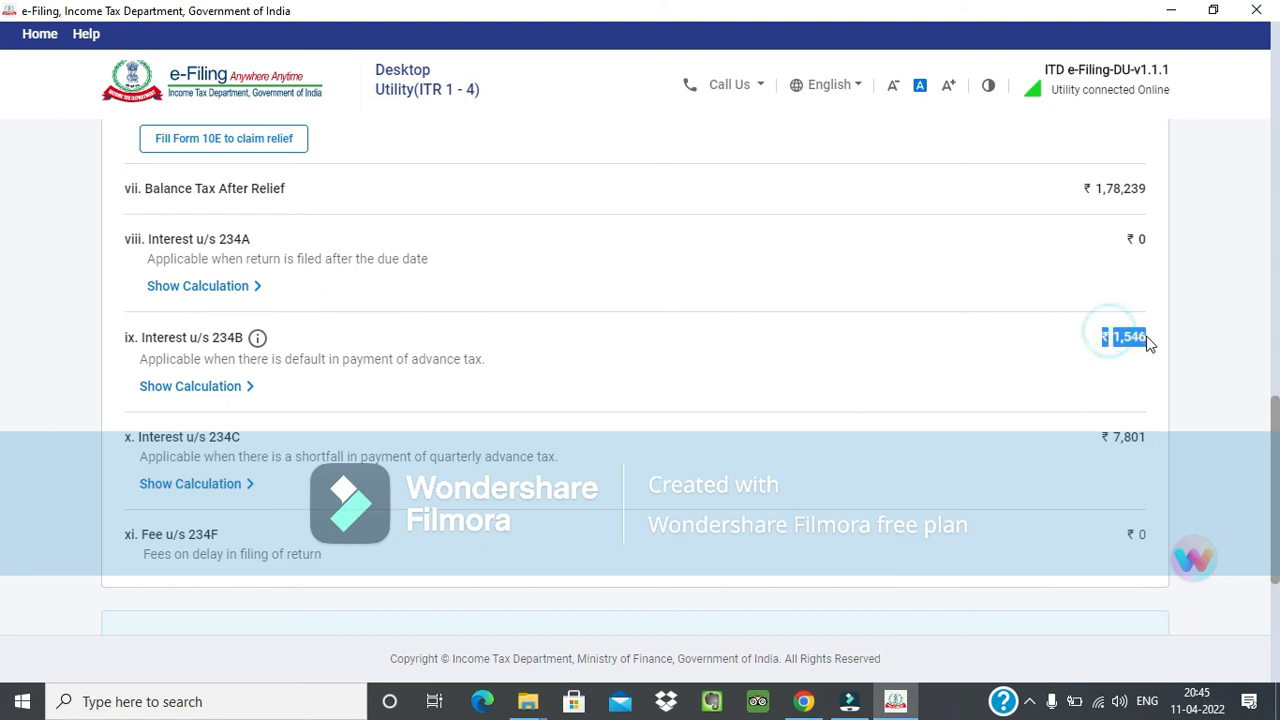
pyautogui.click(1137, 385)
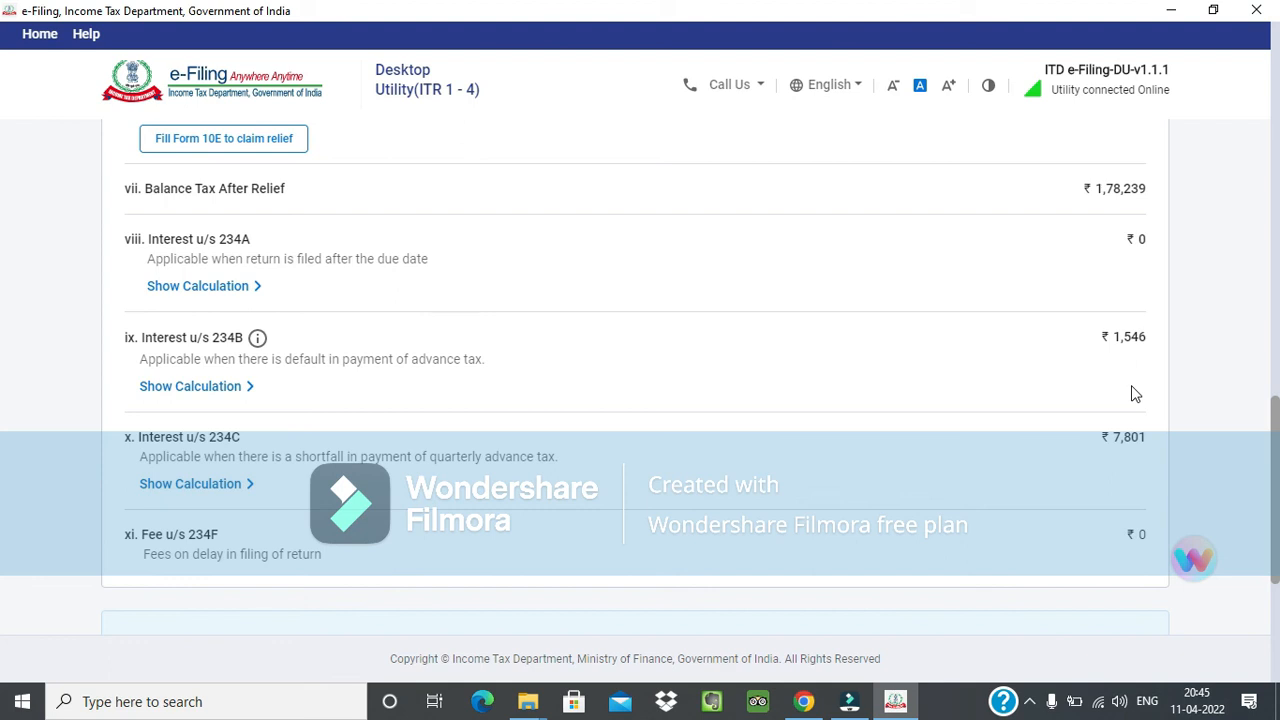
# Examine the interest u/s 234C for quarterly advance tax shortfall and the fee u/s 234F for delayed filing.
pyautogui.scroll(-1, 670, 450)
pyautogui.moveTo(174, 343); pyautogui.dragTo(200, 343)
pyautogui.click(254, 361)
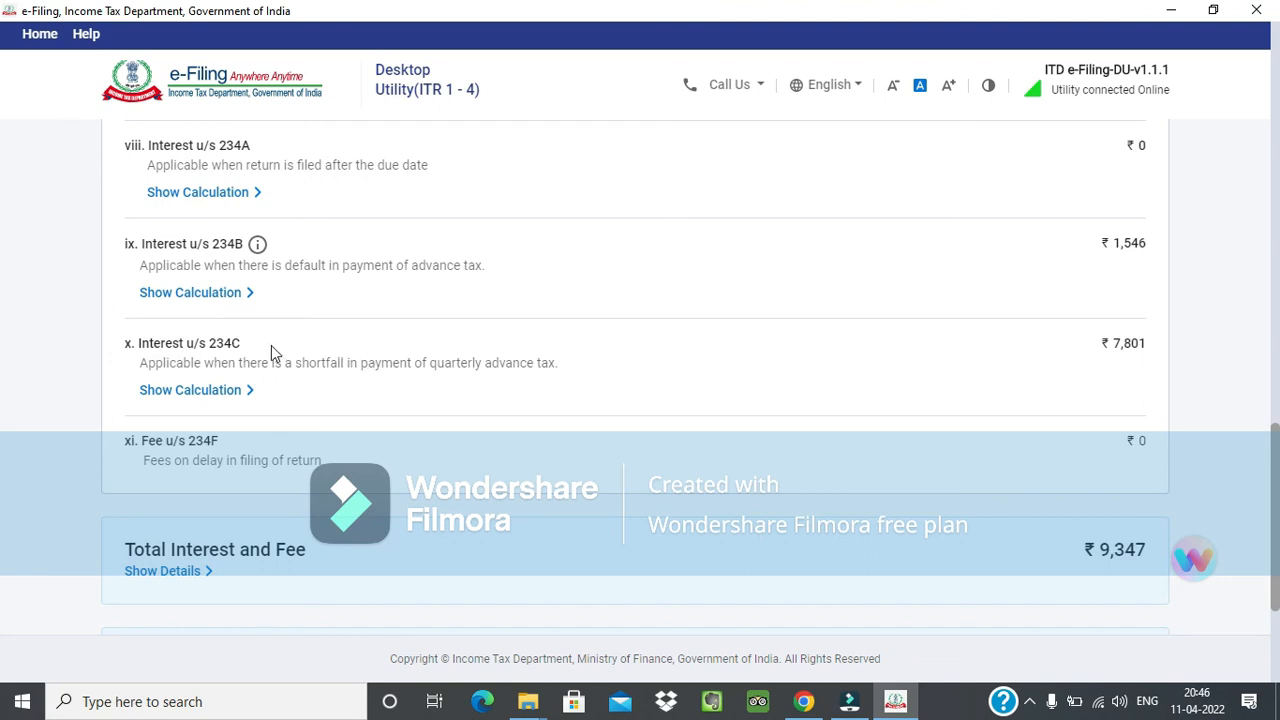
pyautogui.scroll(-1, 331, 374)
pyautogui.moveTo(167, 348); pyautogui.dragTo(205, 349)
pyautogui.click(232, 365)
pyautogui.click(184, 367)
pyautogui.click(322, 373)
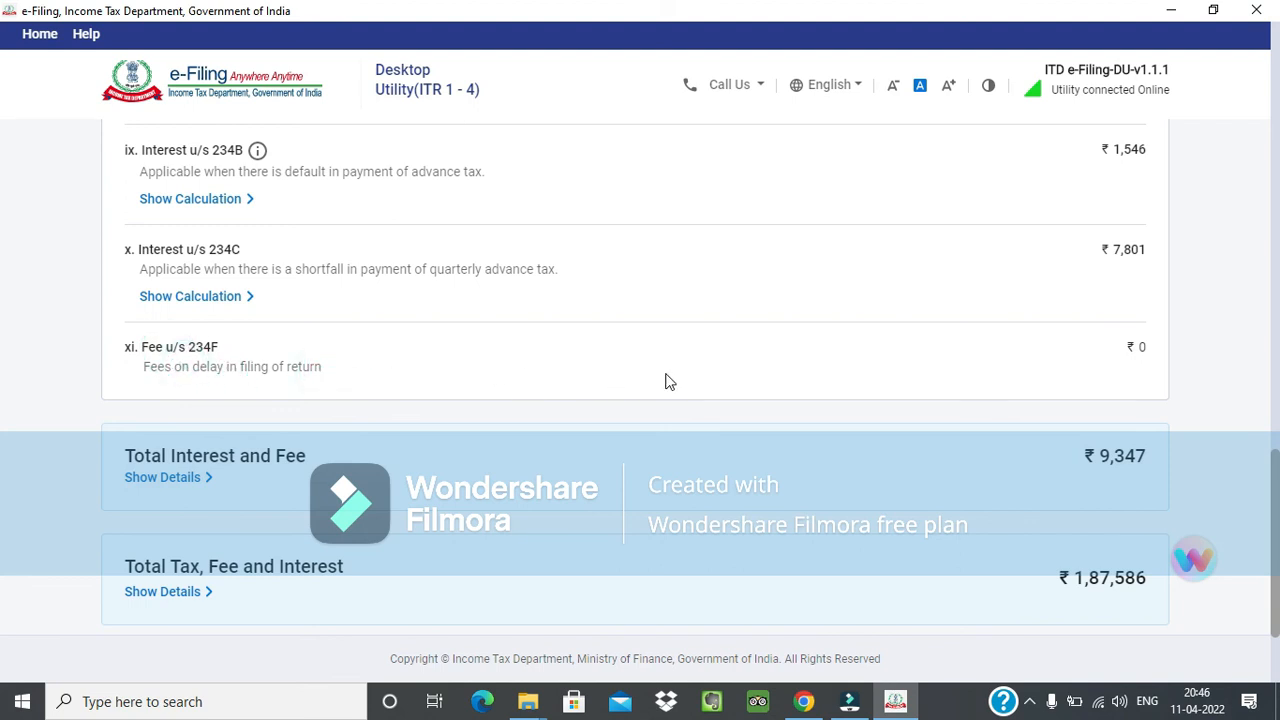
# Check the Total Interest and Fee amount and confirm the Total Tax Liability section.
pyautogui.scroll(-1, 666, 380)
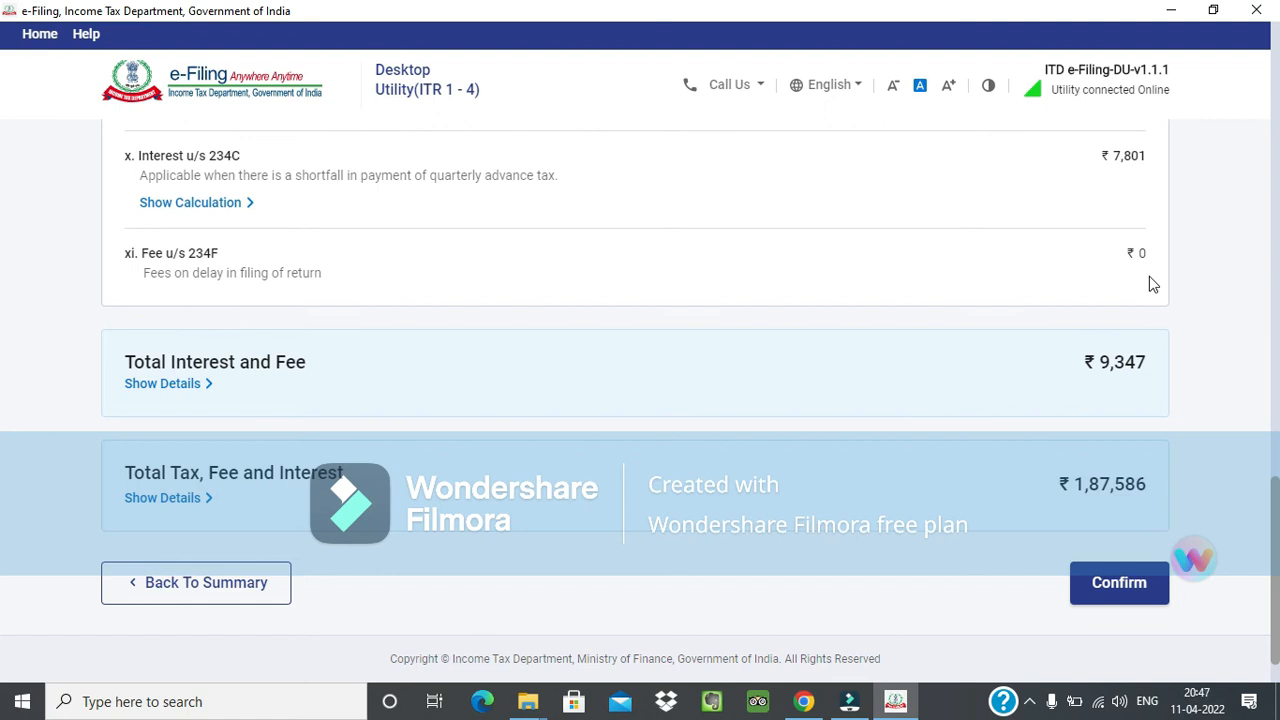
pyautogui.doubleClick(1102, 368)
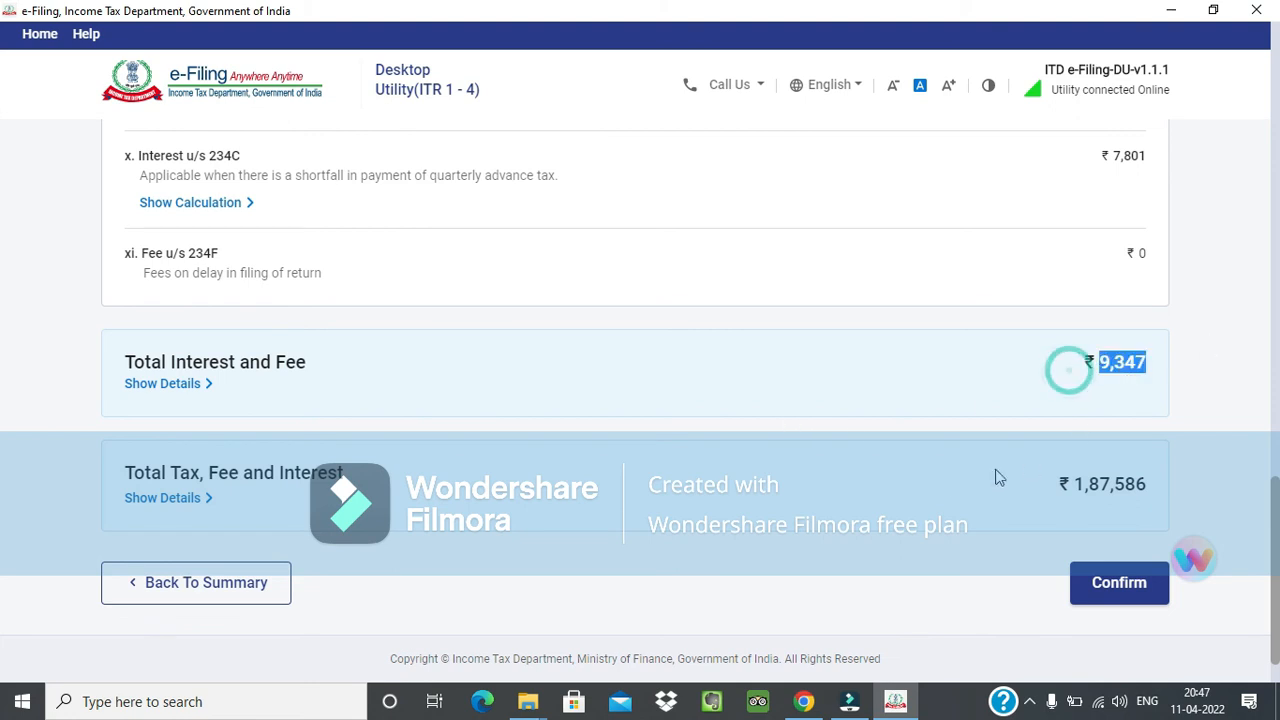
pyautogui.click(1107, 605)
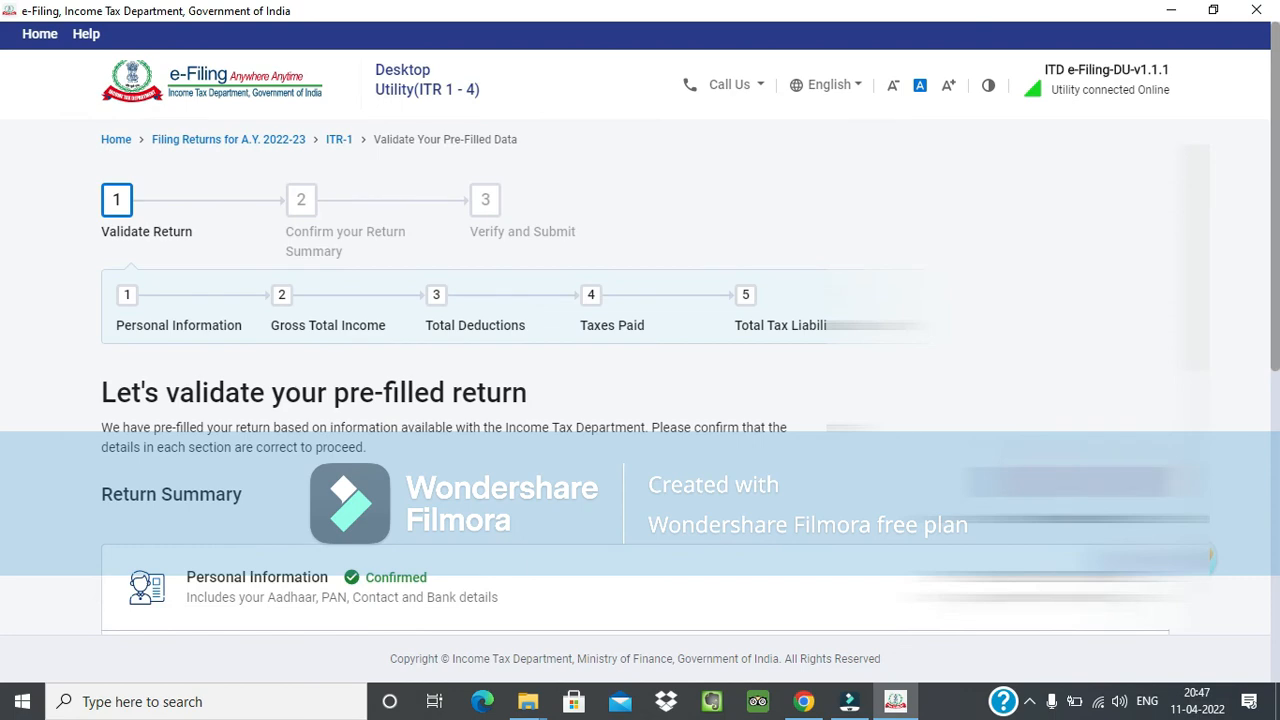
# Proceed from the validated return summary to the tax payable calculation and expand the Total Tax Paid breakdown to review it.
pyautogui.scroll(-6, 494, 482)
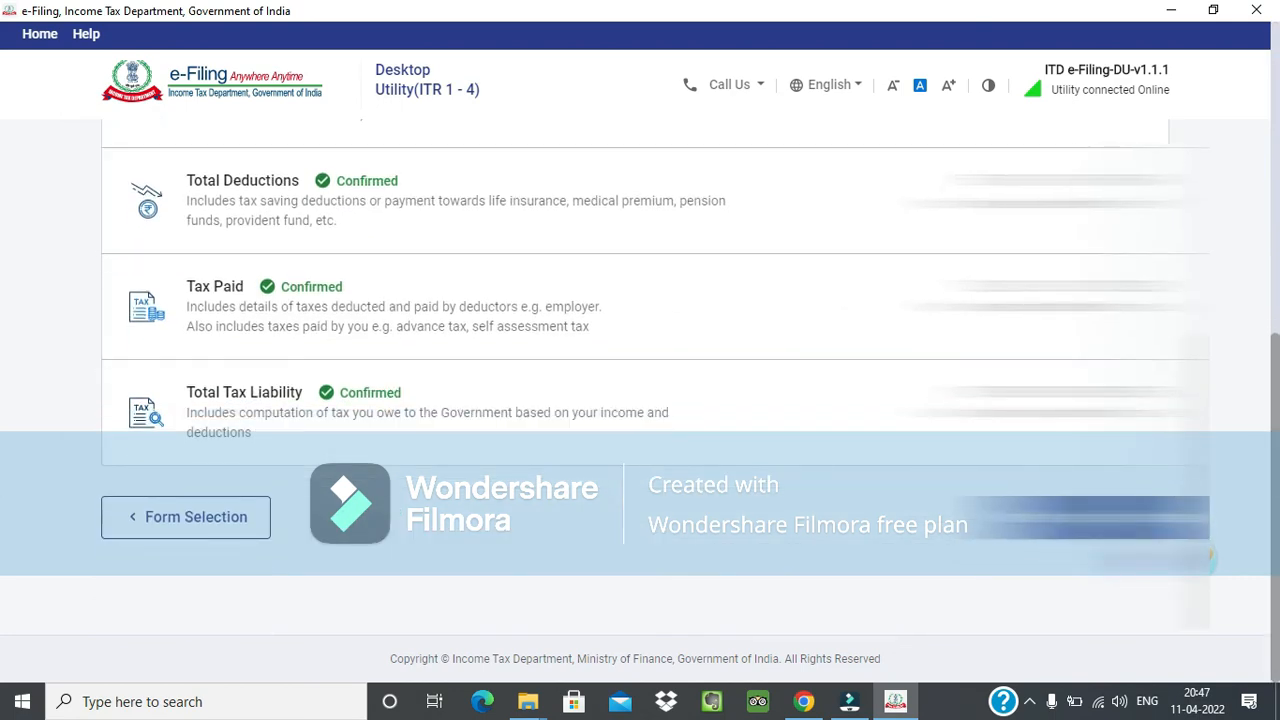
pyautogui.click(1040, 415)
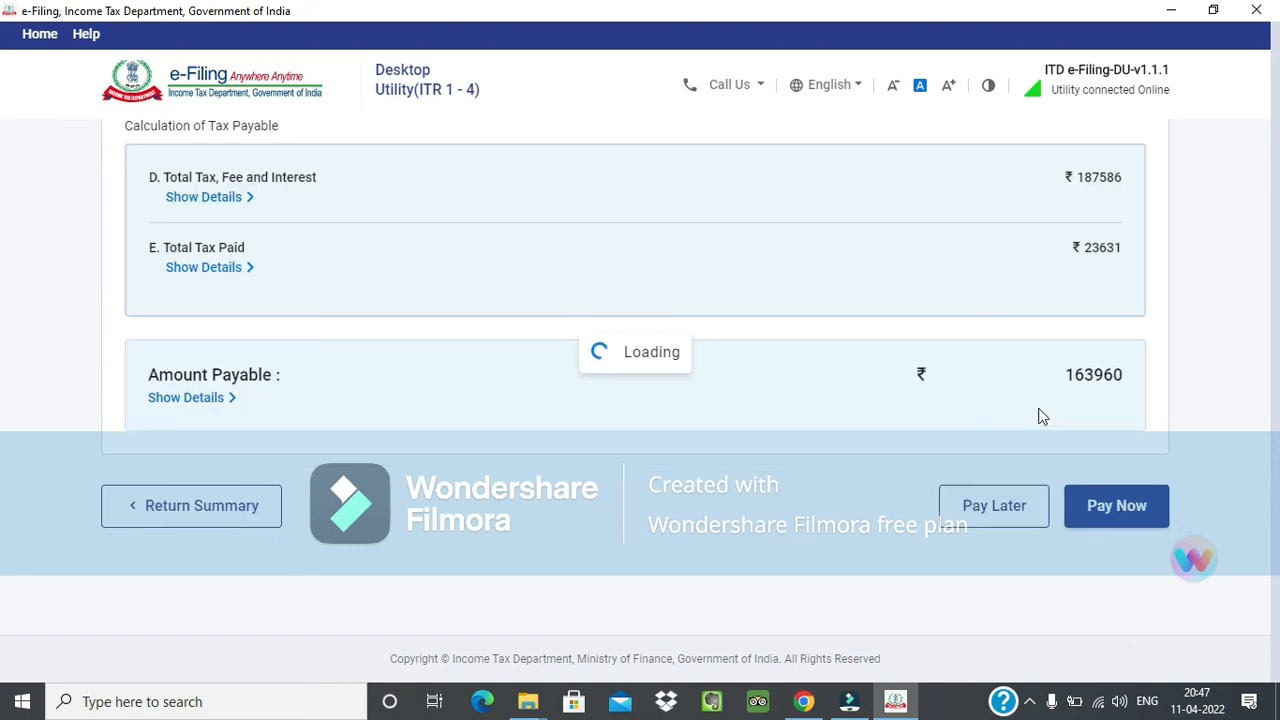
pyautogui.scroll(-5, 1045, 420)
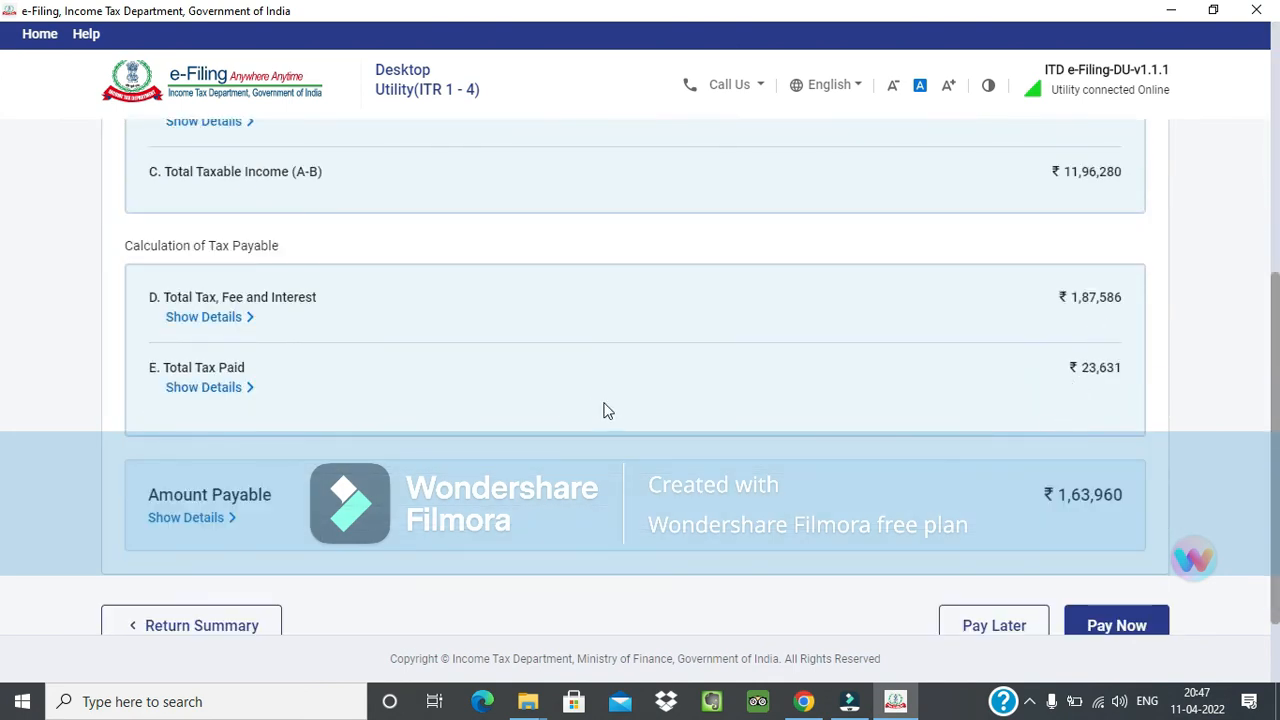
pyautogui.click(205, 397)
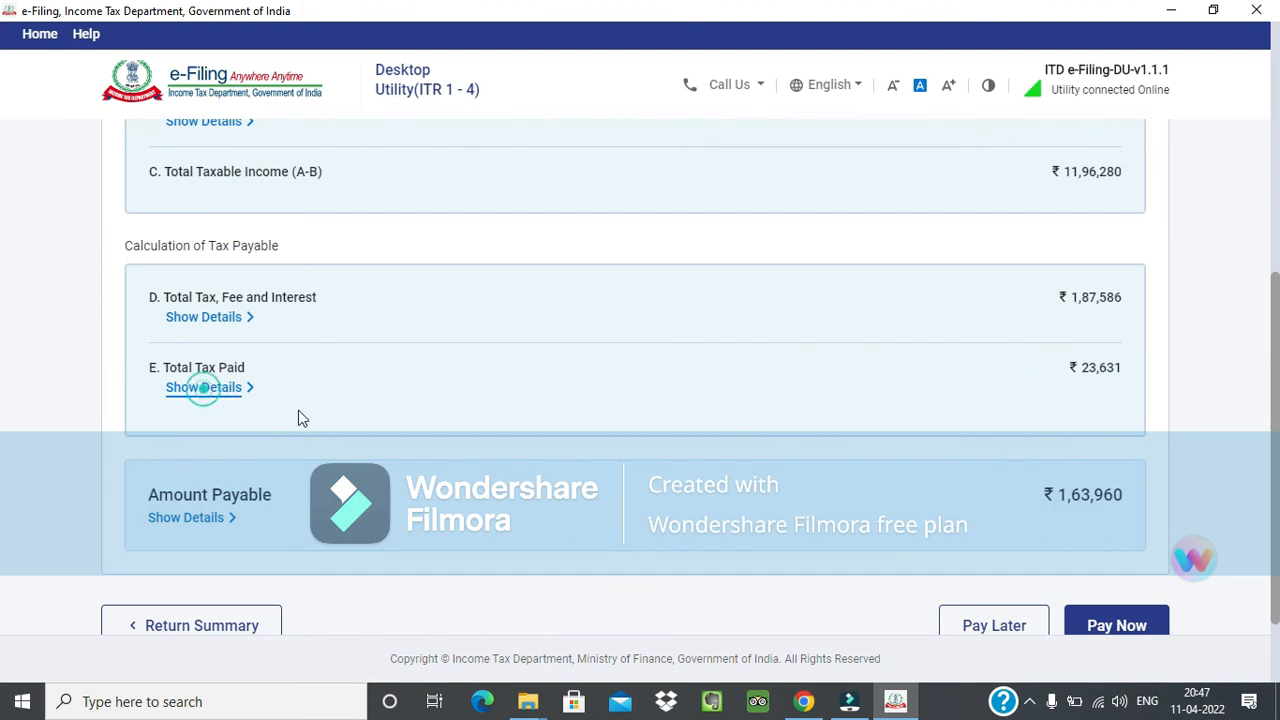
pyautogui.scroll(-1, 290, 412)
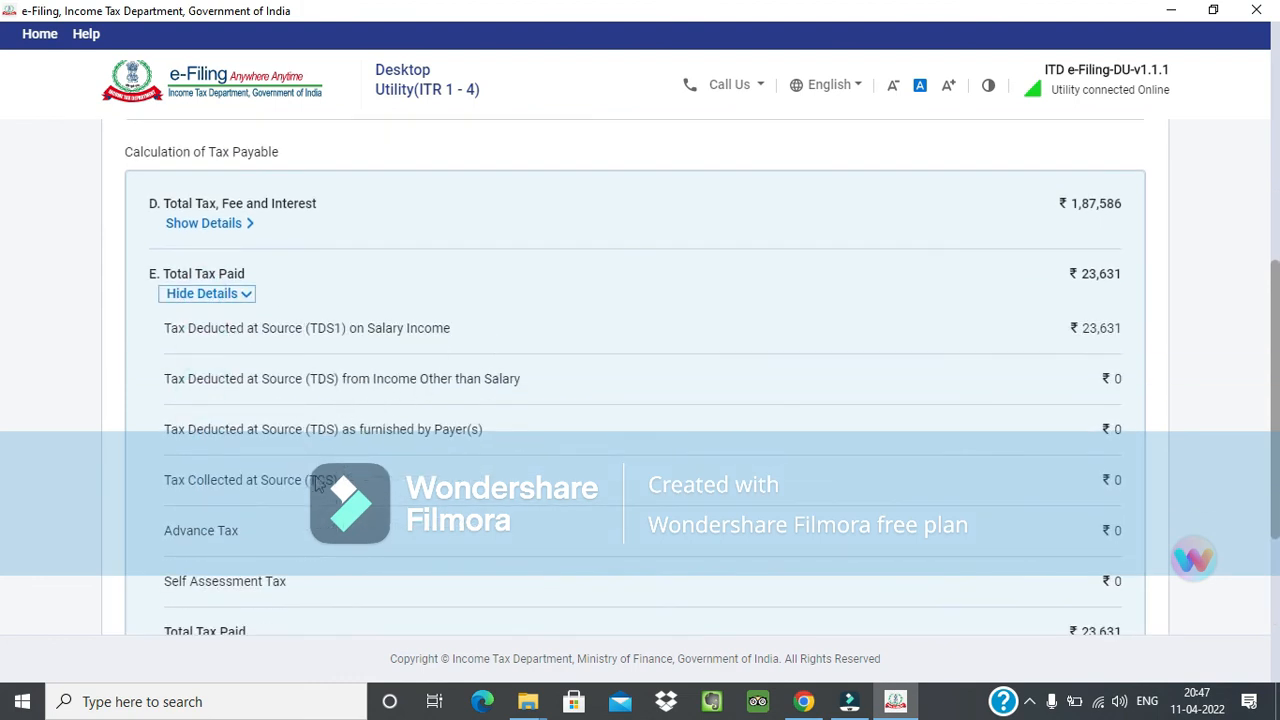
pyautogui.scroll(-1, 360, 485)
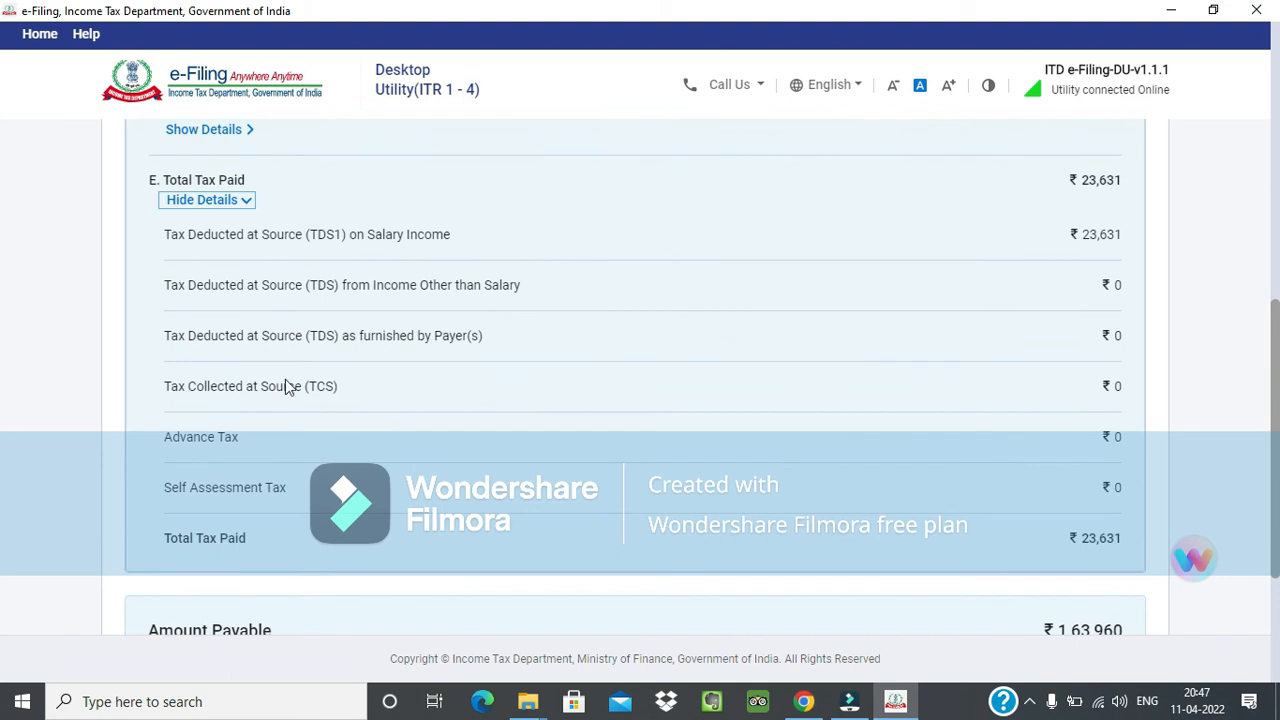
# Opt to pay the amount payable later and continue to Preview and Submit Your Return.
pyautogui.scroll(-2, 1046, 284)
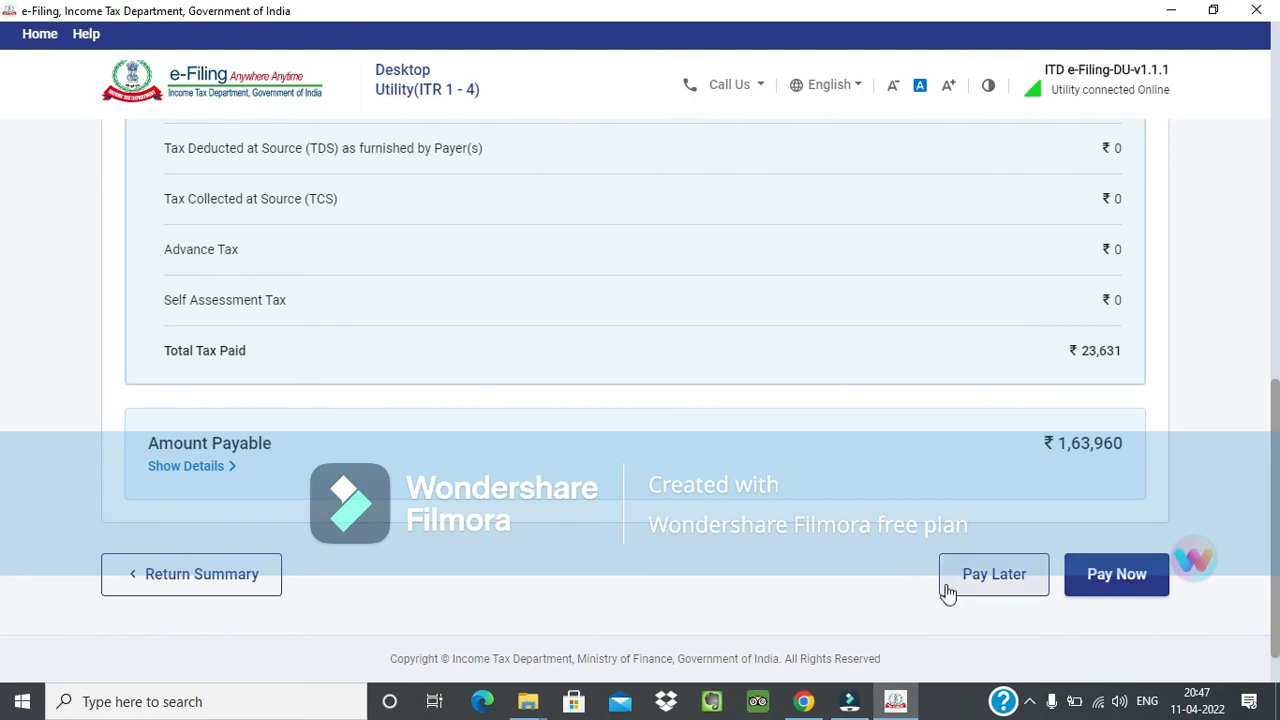
pyautogui.scroll(-1, 943, 591)
pyautogui.click(972, 532)
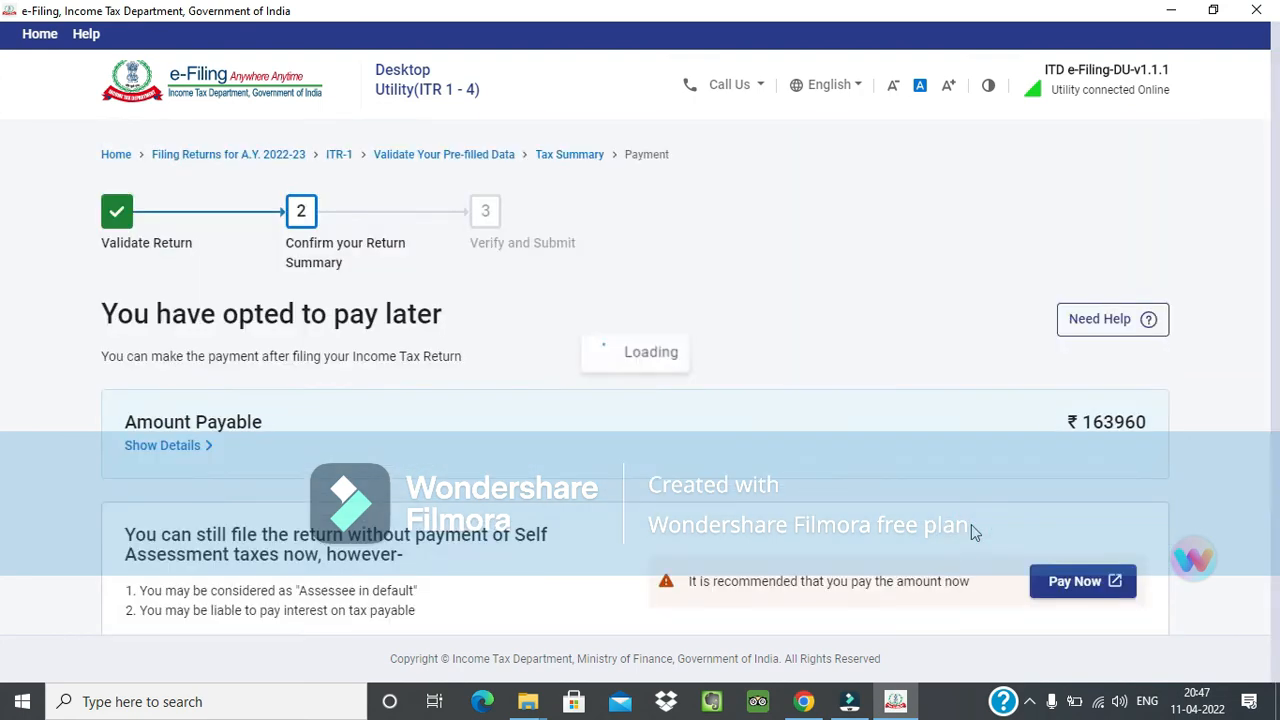
pyautogui.click(1060, 522)
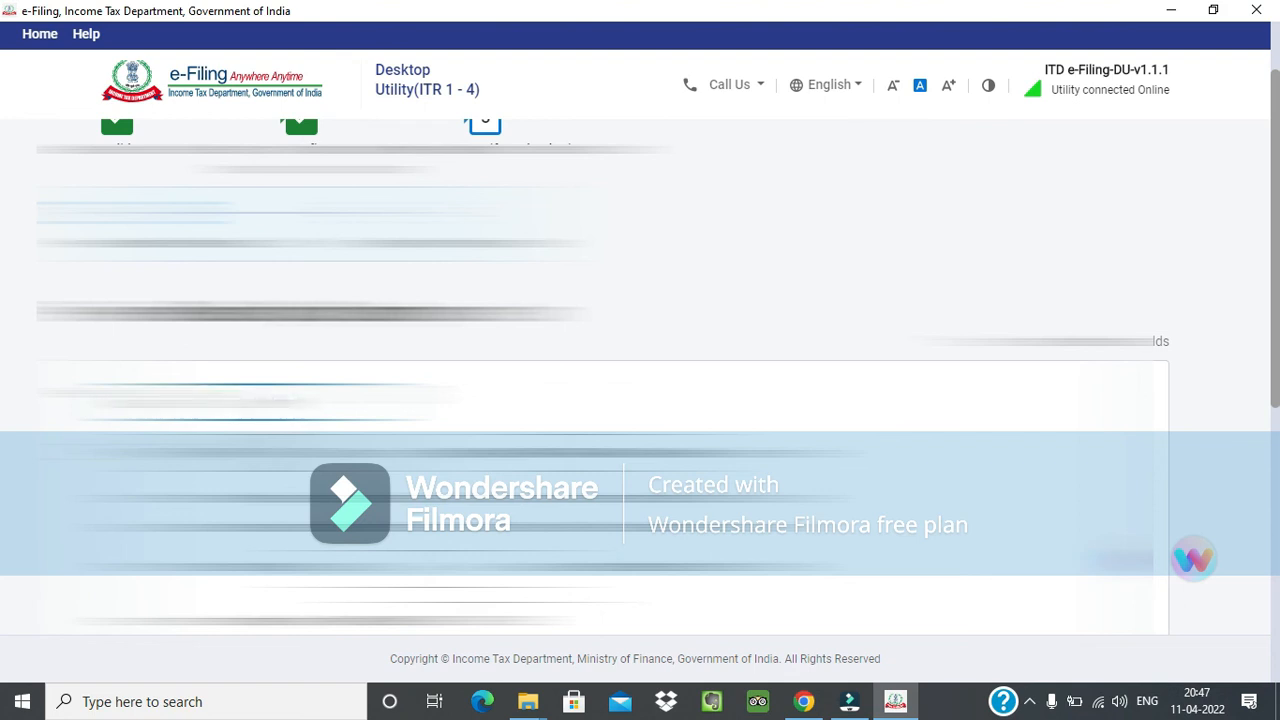
# Go through the declaration on the Preview and Submit page and proceed to the return preview.
pyautogui.scroll(-2, 602, 380)
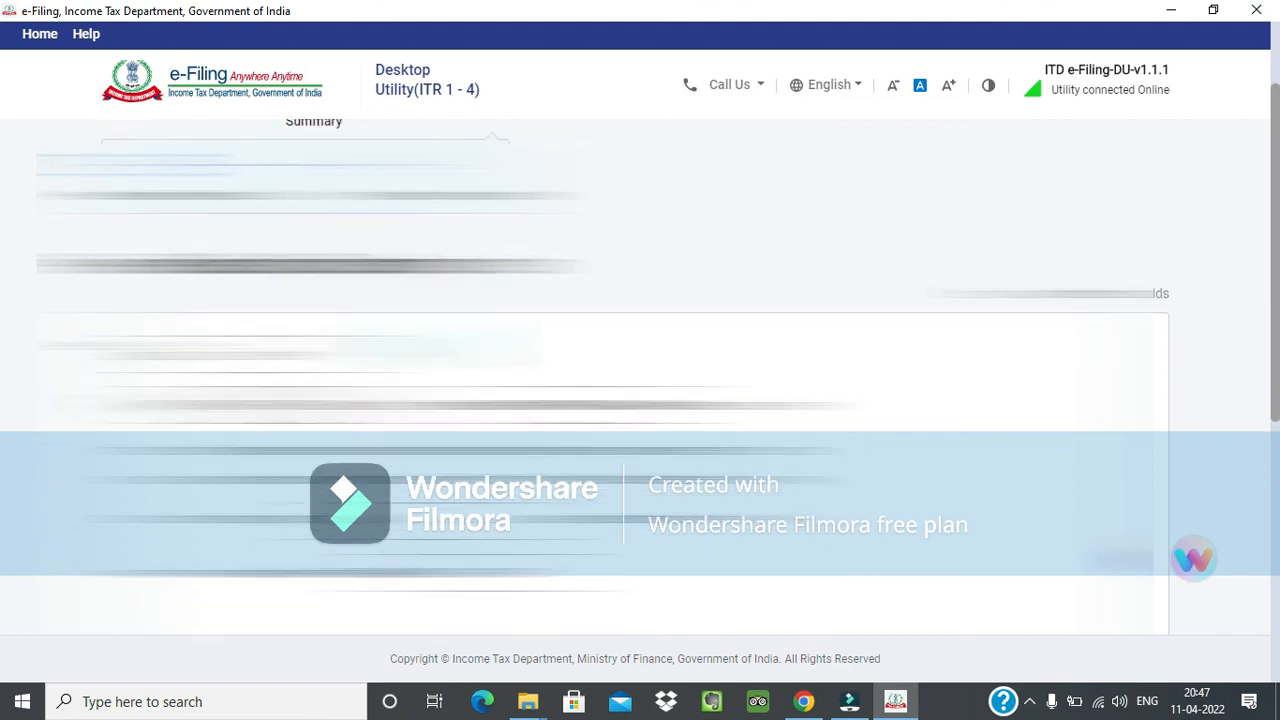
pyautogui.moveTo(655, 265); pyautogui.dragTo(480, 267)
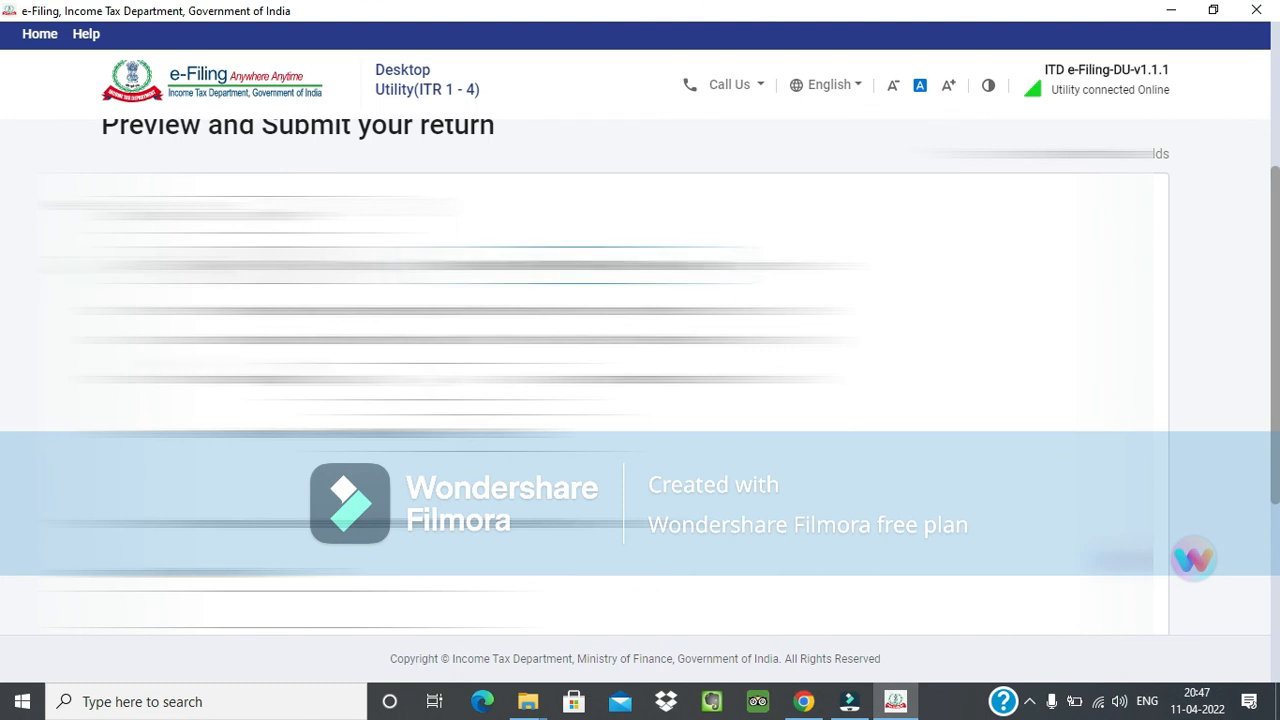
pyautogui.scroll(-3, 602, 380)
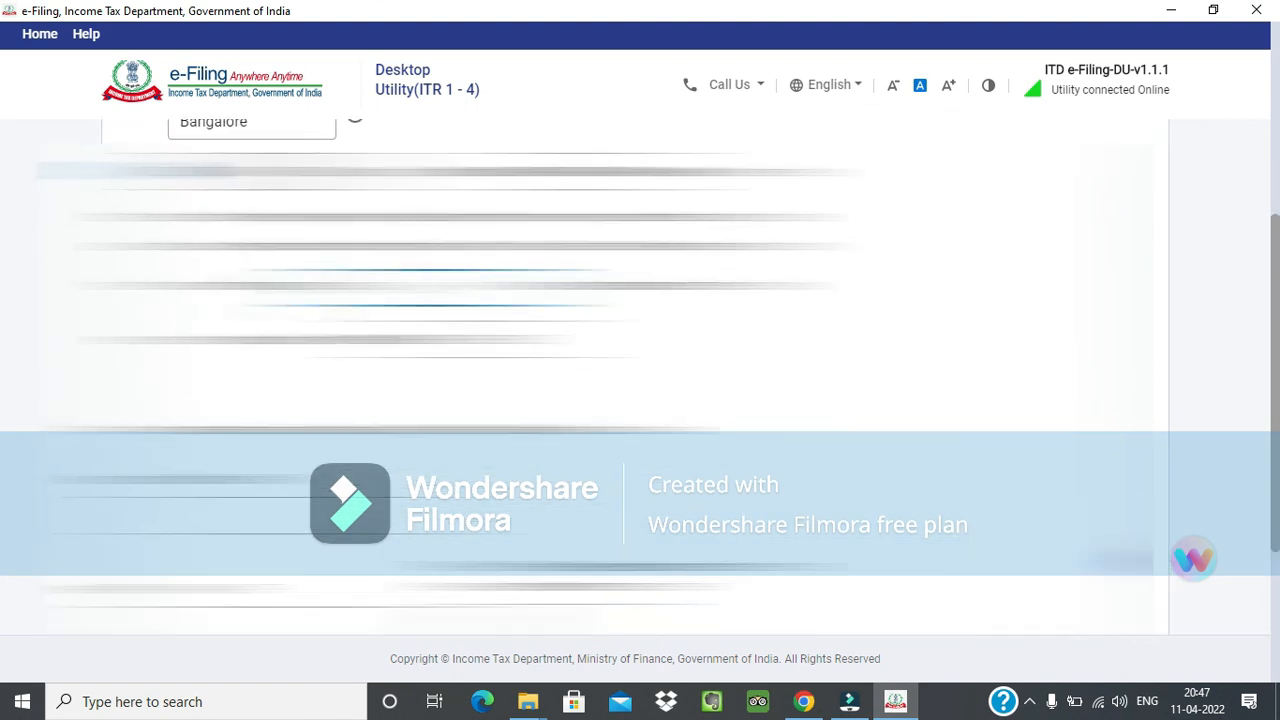
pyautogui.scroll(-5, 926, 494)
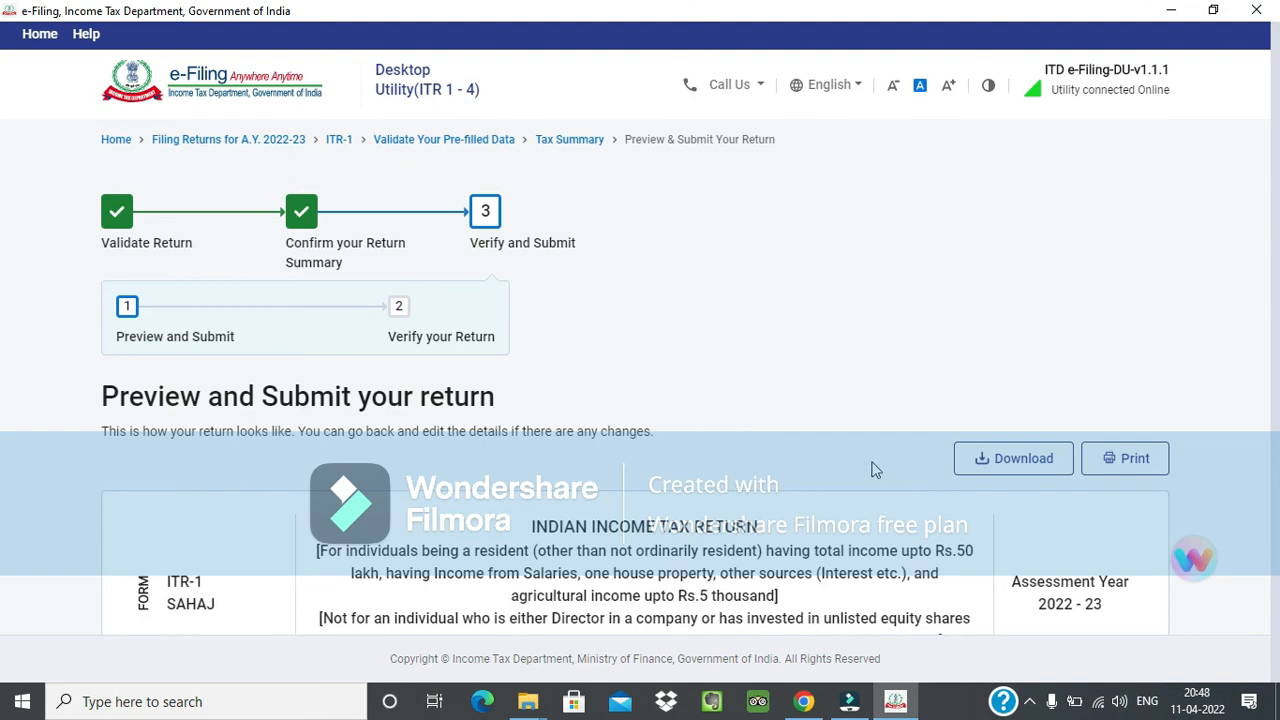
# Review the ITR-1 preview from the form header through salary income to the TDS details, and proceed to validation.
pyautogui.scroll(-3, 871, 426)
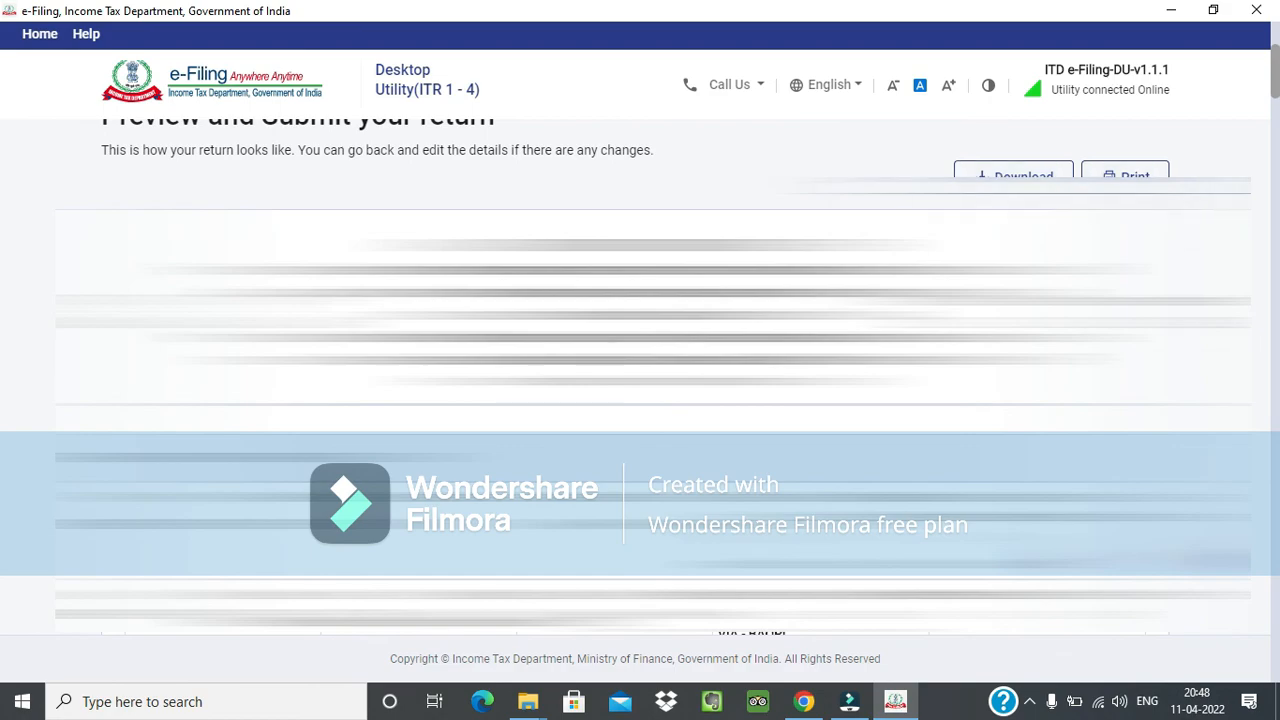
pyautogui.scroll(-15, 1014, 492)
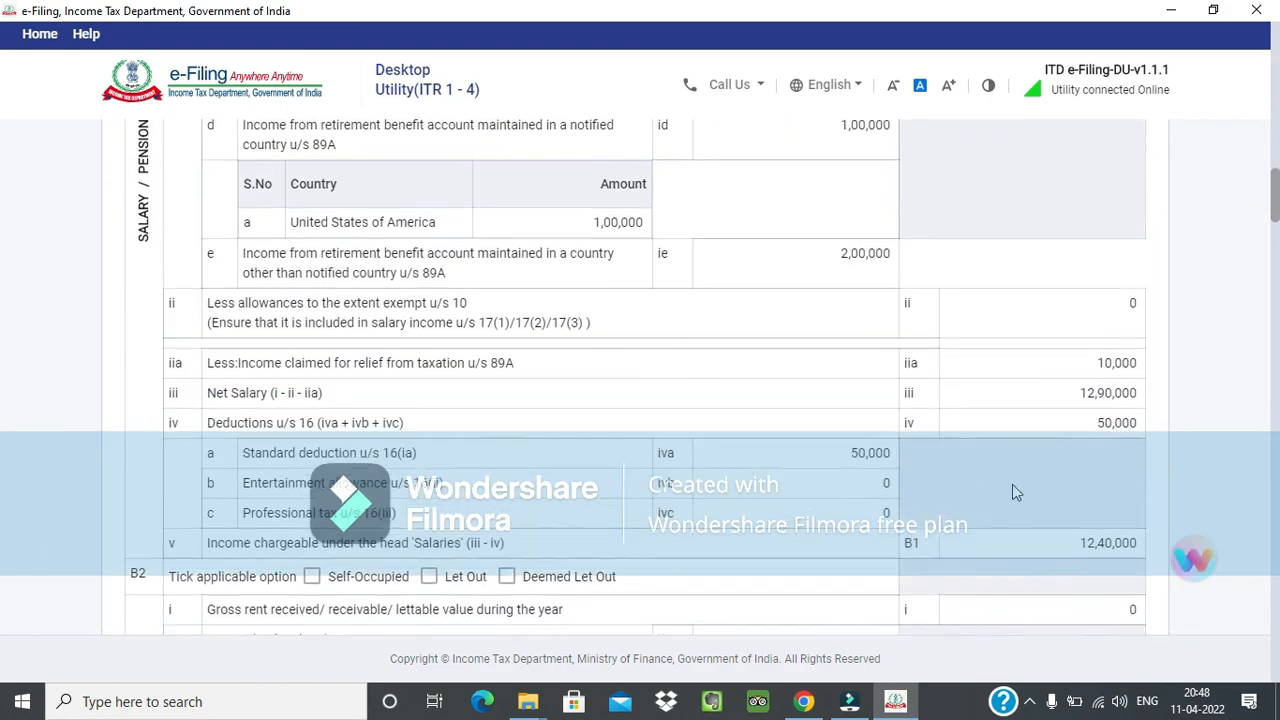
pyautogui.scroll(-20, 744, 551)
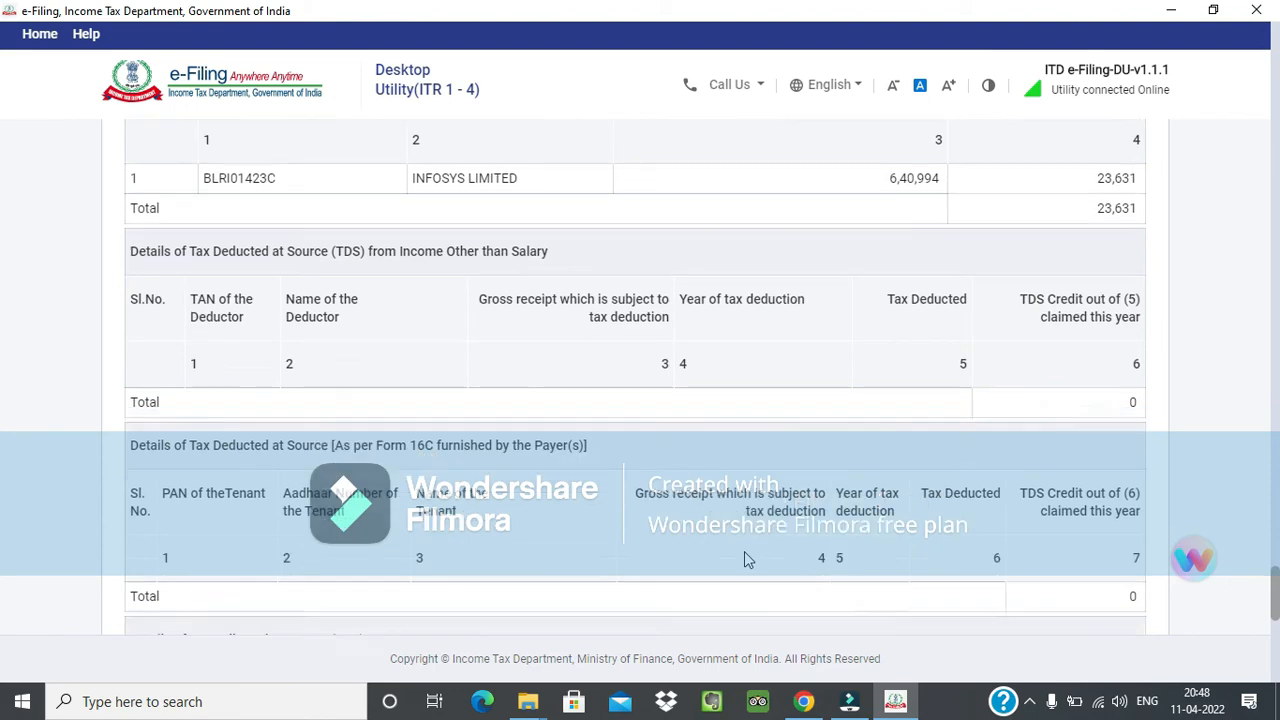
pyautogui.scroll(-10, 744, 551)
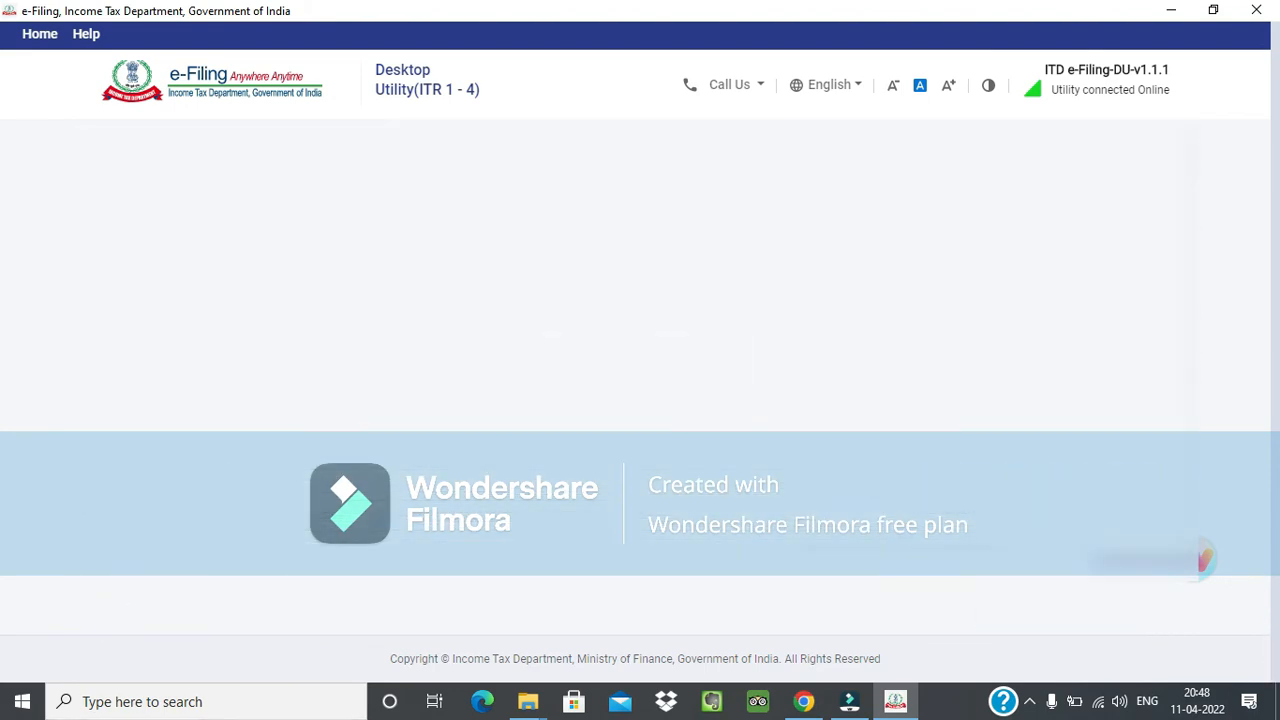
# Review the validation errors, open the income entry behind the third error, and cancel its edit form to reach Gross Total Income.
pyautogui.scroll(-1, 790, 537)
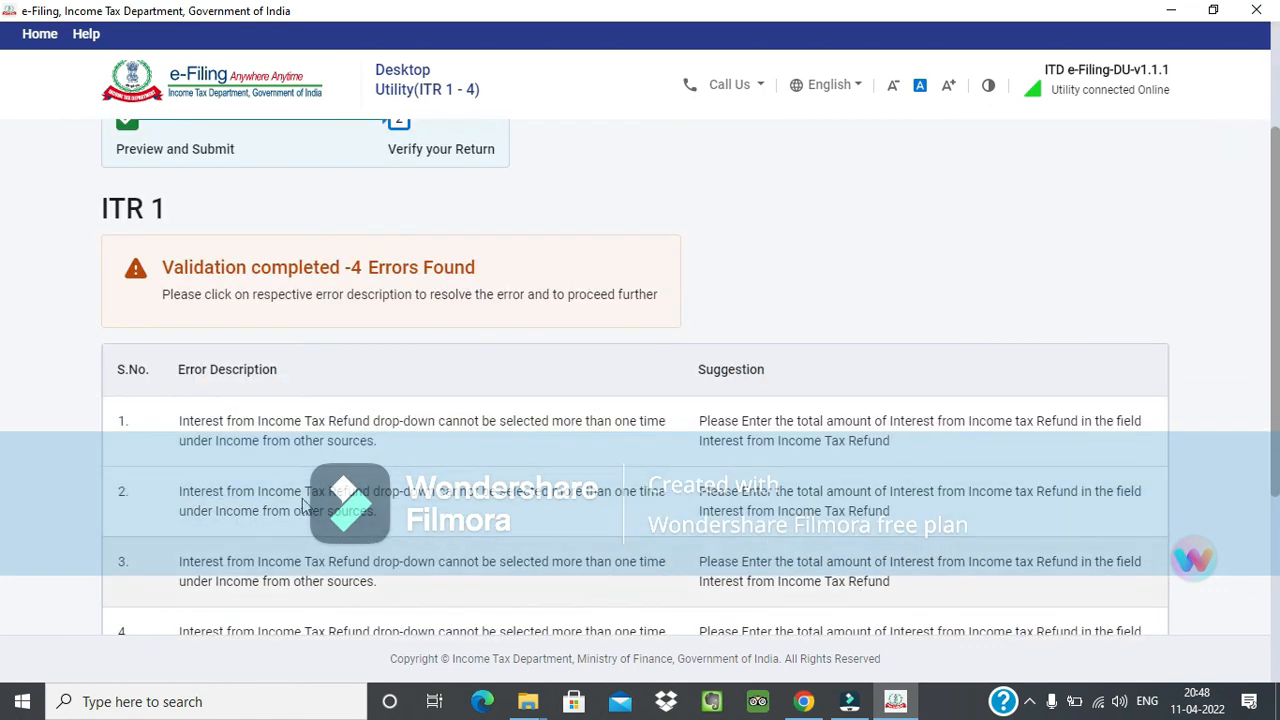
pyautogui.scroll(-3, 903, 437)
pyautogui.scroll(1, 405, 375)
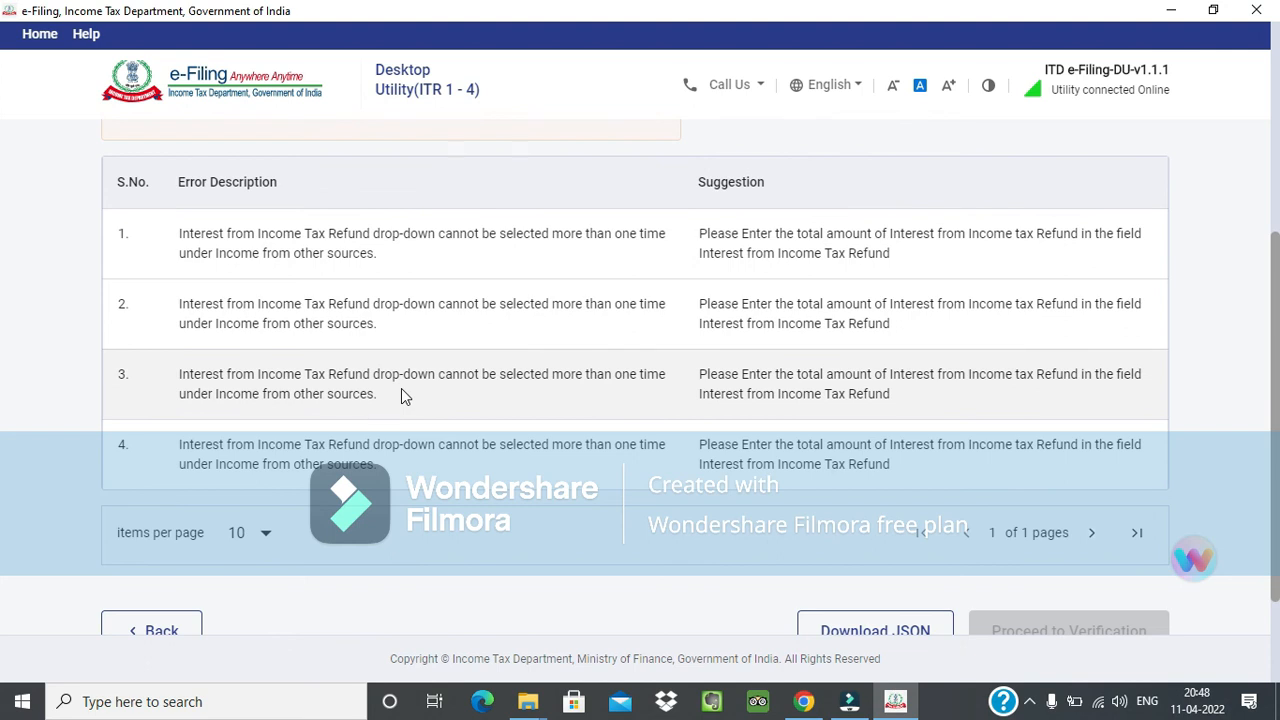
pyautogui.click(401, 396)
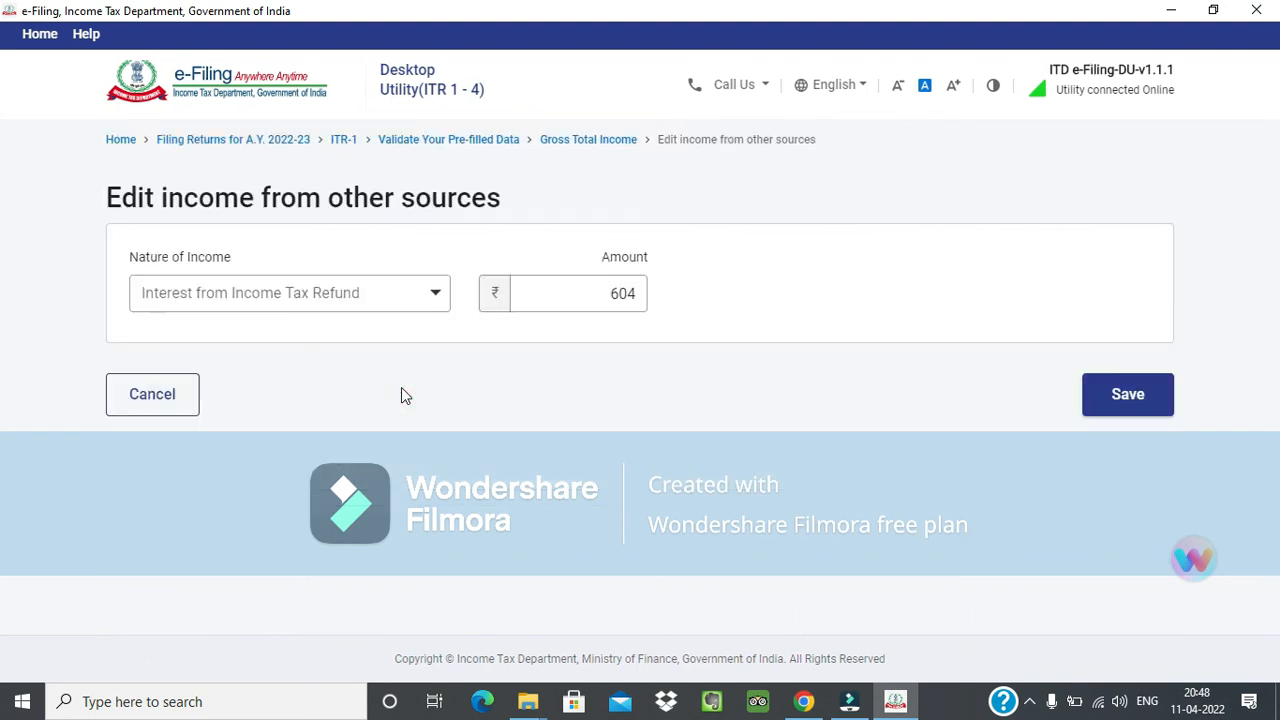
pyautogui.click(160, 478)
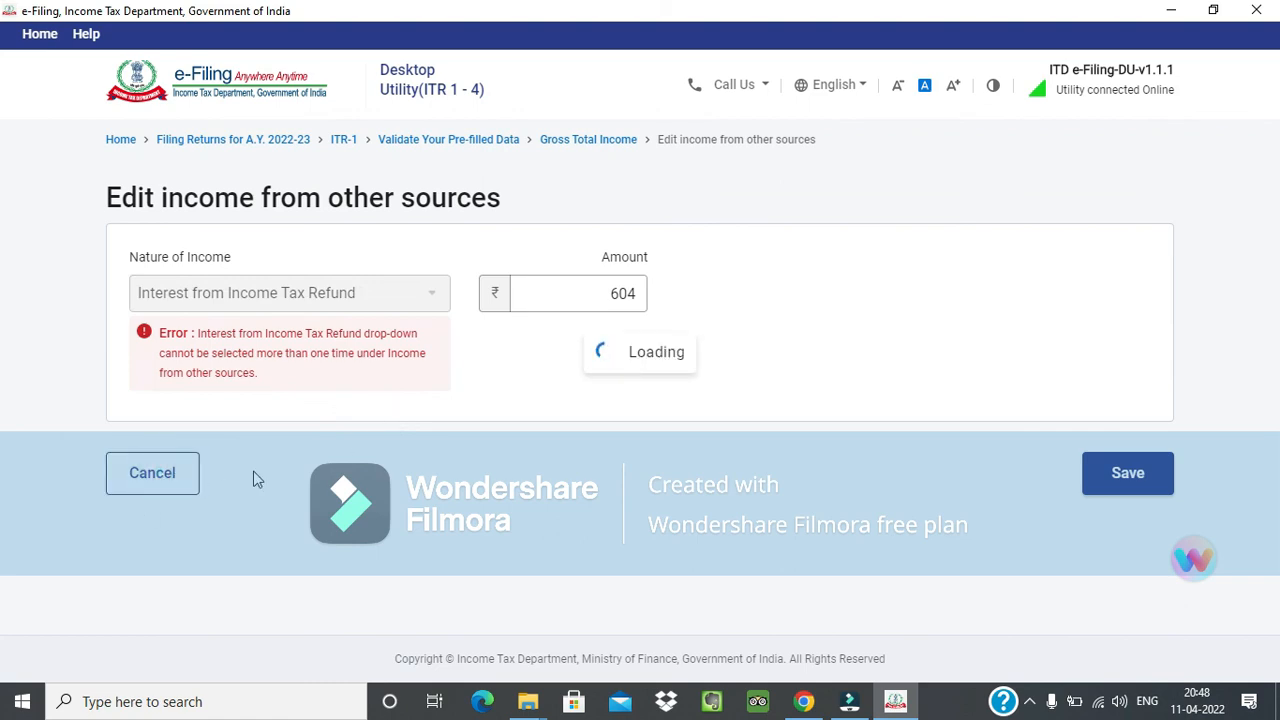
# Delete both Interest from Income Tax Refund entries under Income from other sources and confirm the deletion.
pyautogui.scroll(-13, 313, 480)
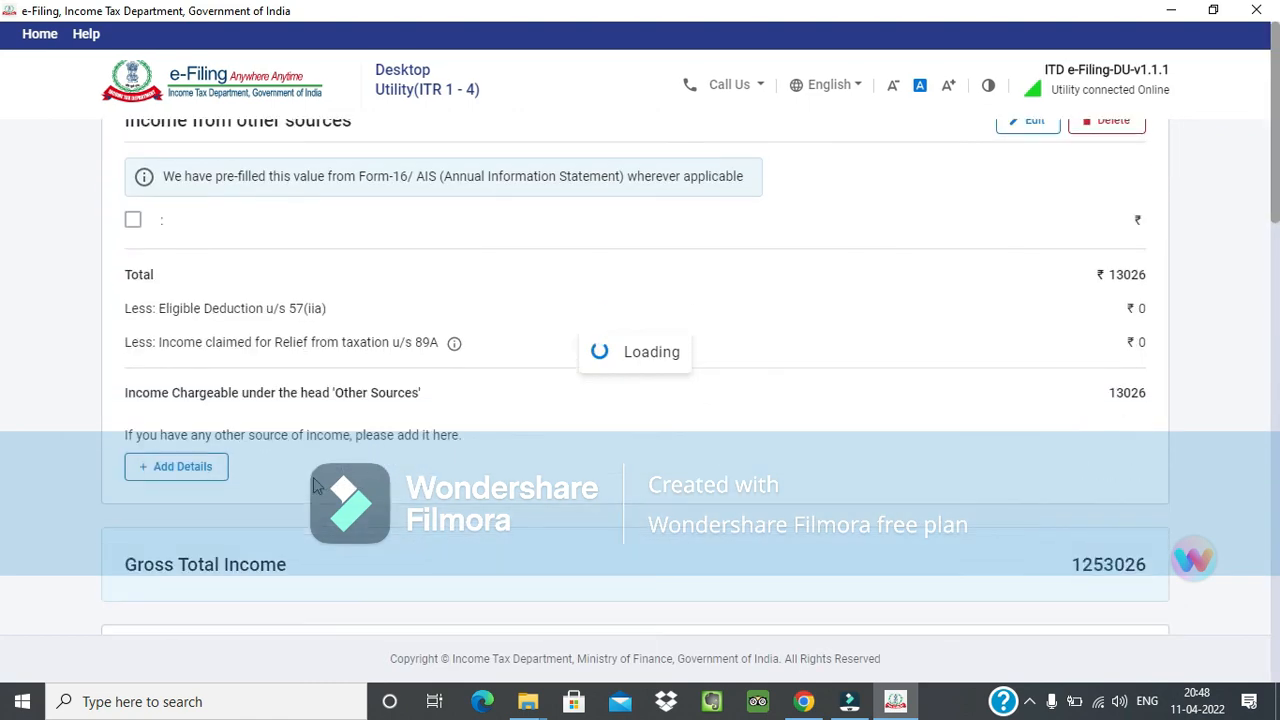
pyautogui.scroll(6, 313, 485)
pyautogui.scroll(1, 313, 485)
pyautogui.scroll(-1, 313, 485)
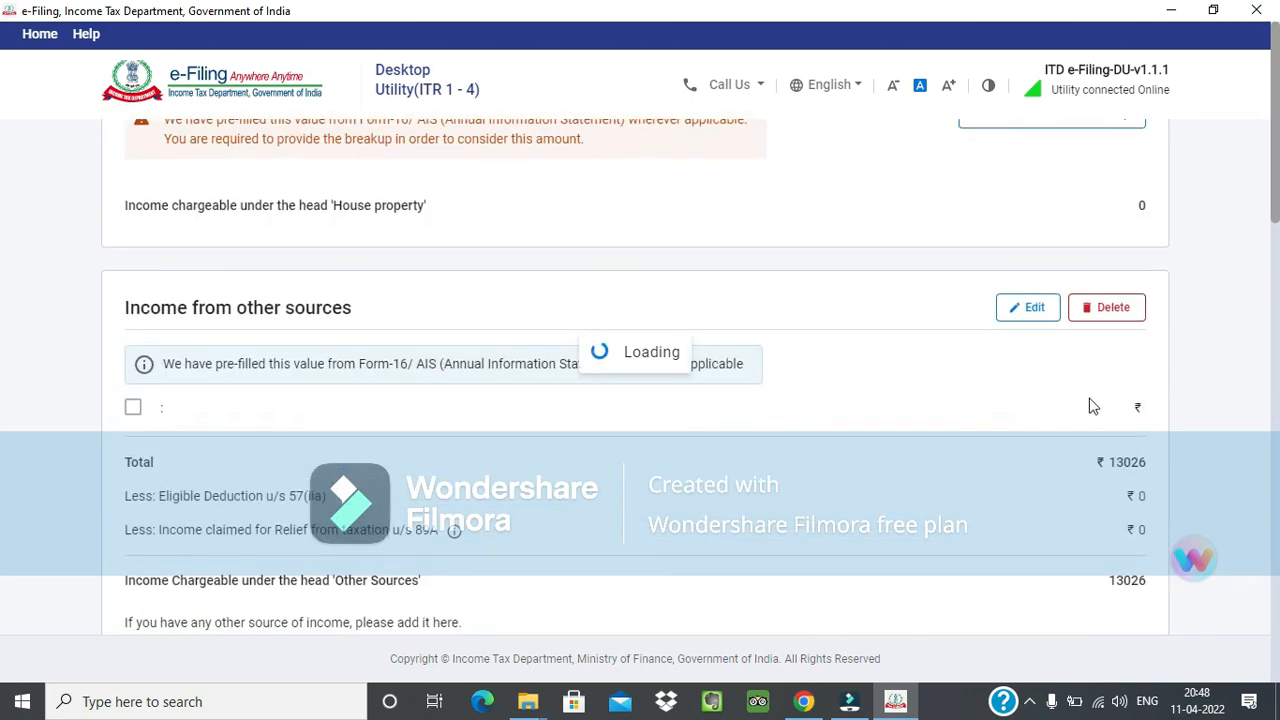
pyautogui.scroll(4, 1103, 396)
pyautogui.scroll(-4, 1094, 400)
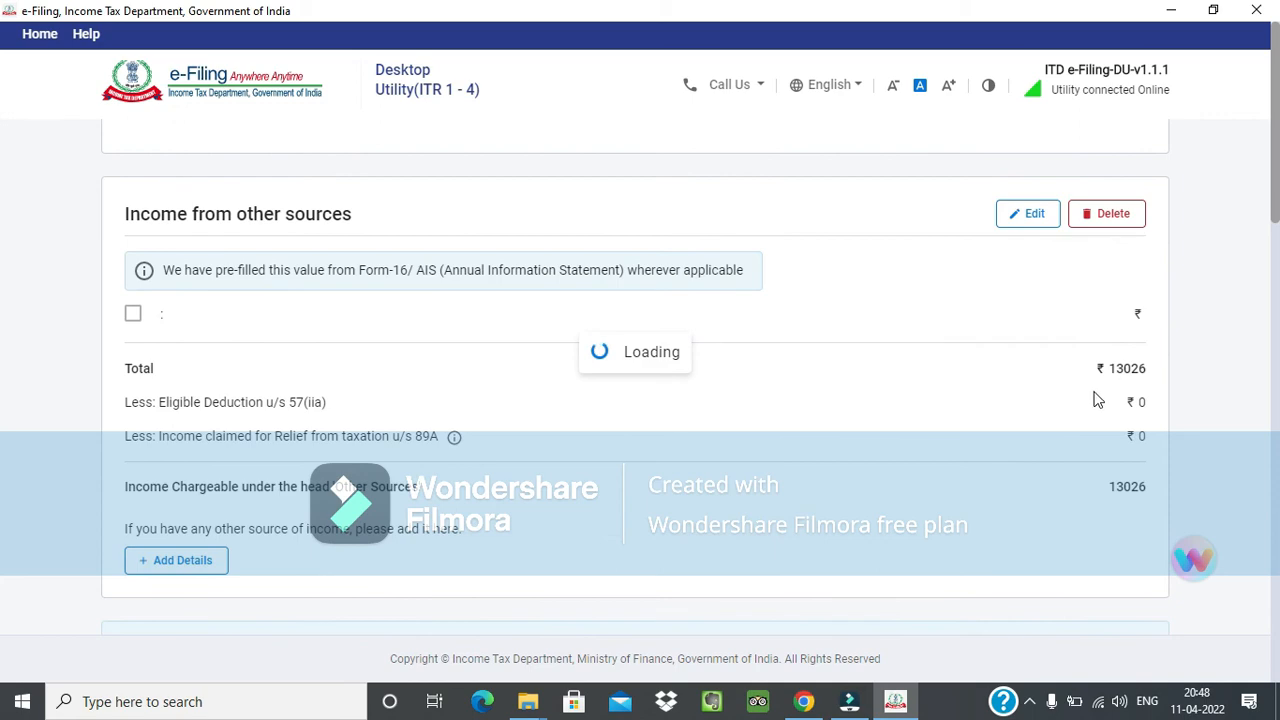
pyautogui.scroll(1, 1135, 296)
pyautogui.scroll(-12, 1015, 430)
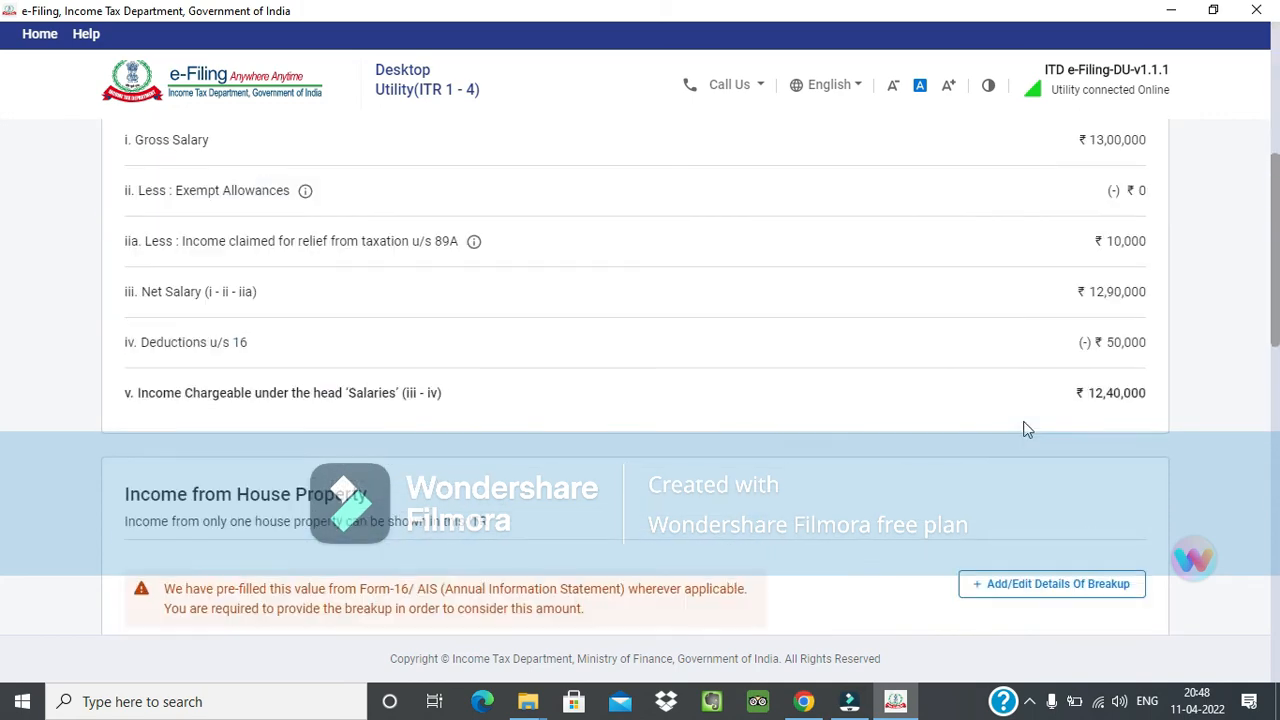
pyautogui.click(133, 221)
pyautogui.click(133, 327)
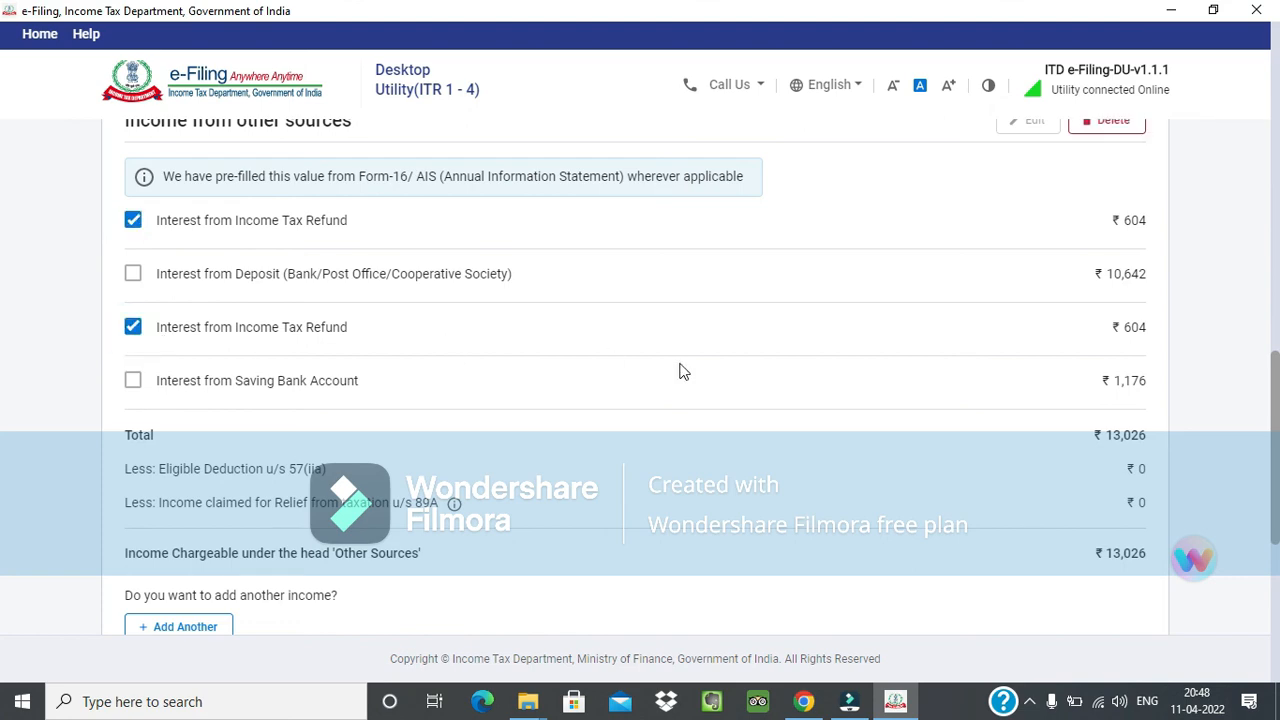
pyautogui.scroll(1, 1085, 323)
pyautogui.click(1120, 216)
pyautogui.click(783, 428)
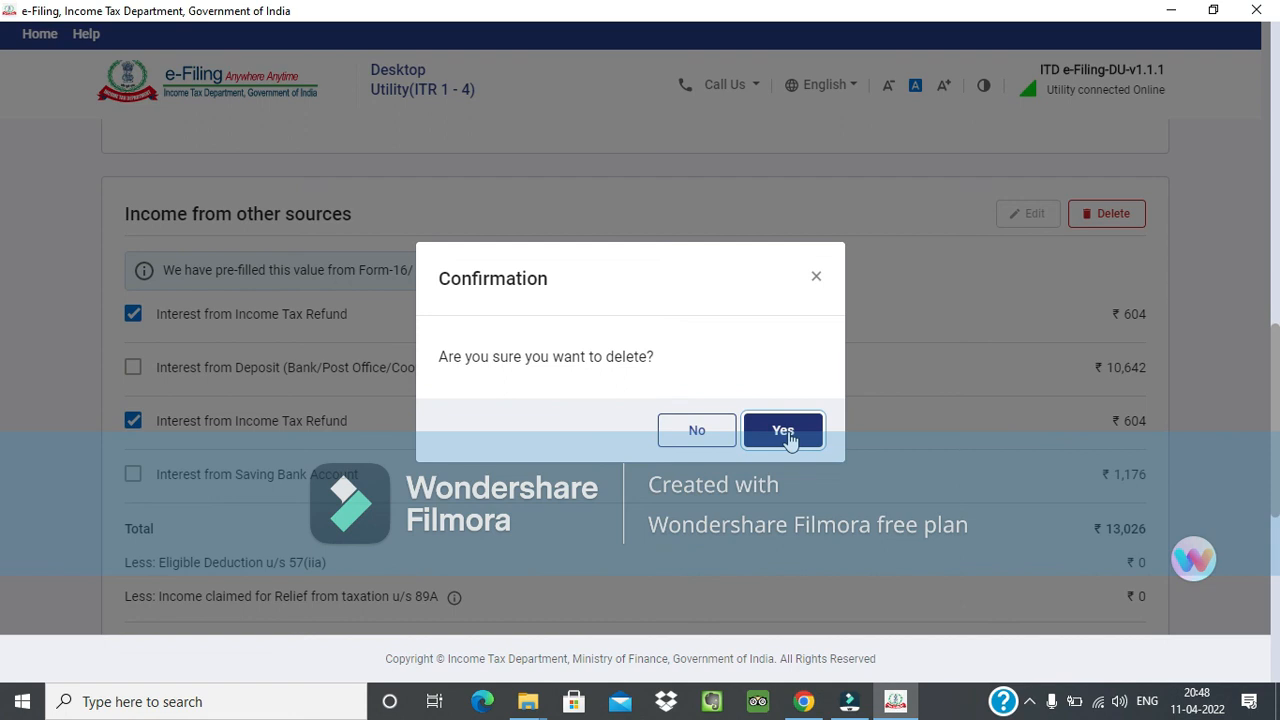
pyautogui.click(786, 432)
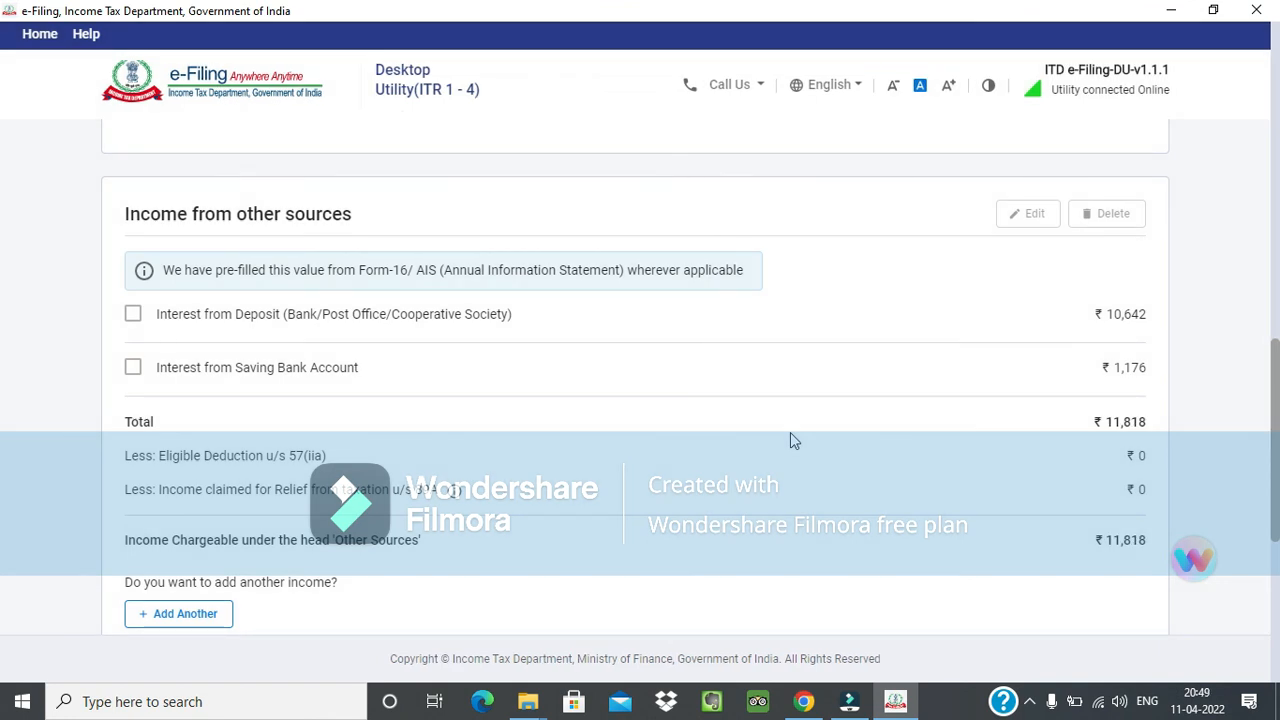
# Confirm the Gross Total Income section and return to the Rectify Errors list.
pyautogui.scroll(-5, 790, 441)
pyautogui.click(1124, 545)
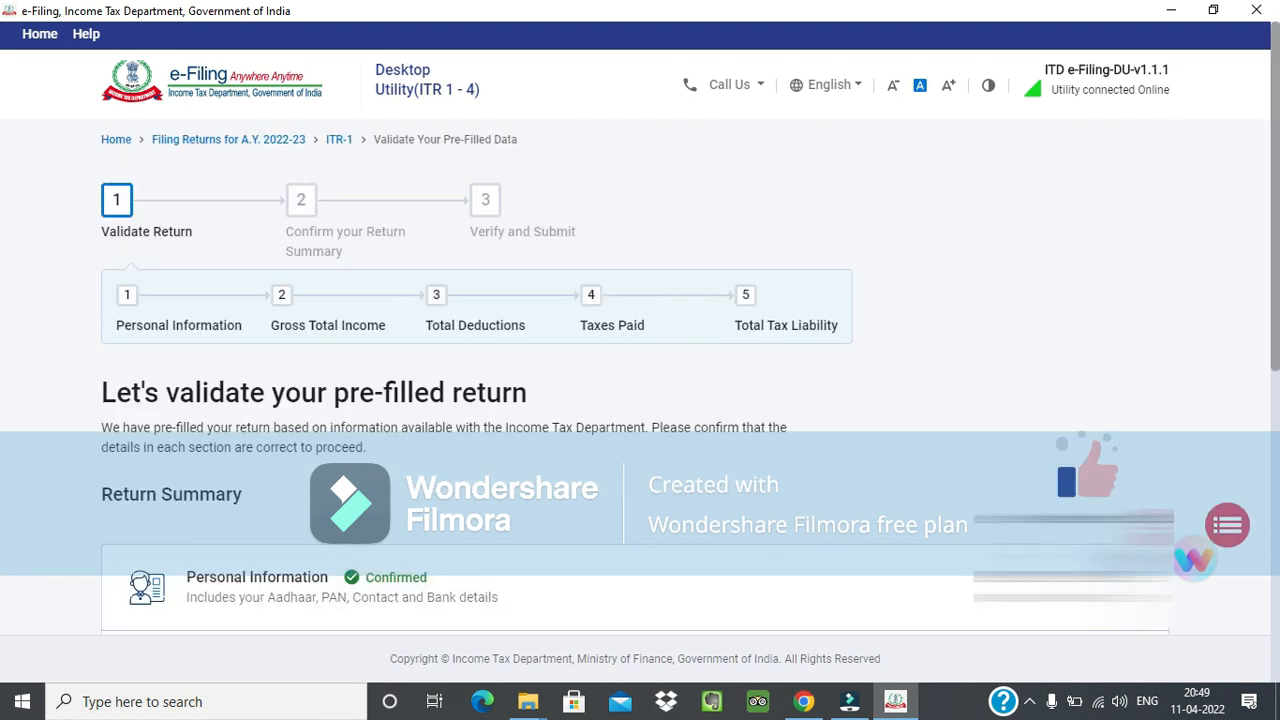
pyautogui.click(1226, 530)
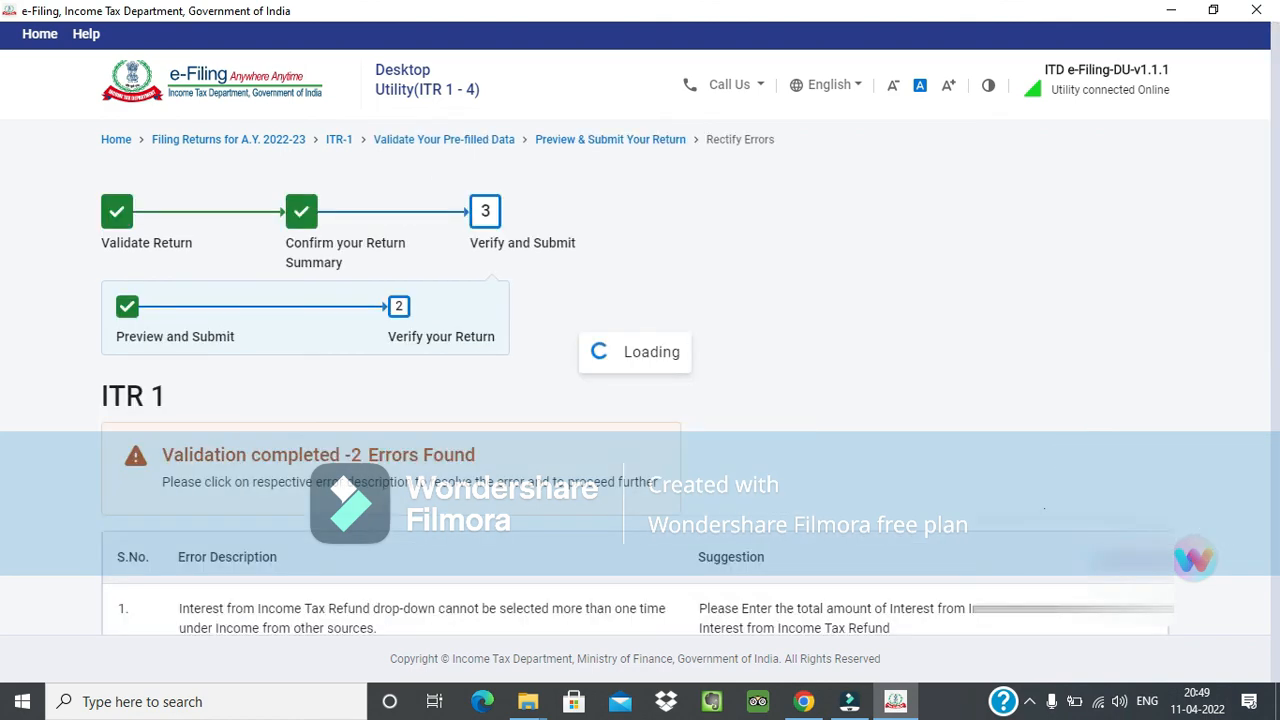
# Open the first refund-interest error, try clearing its amount to 0, and cancel the edit to return to Gross Total Income.
pyautogui.scroll(-3, 958, 516)
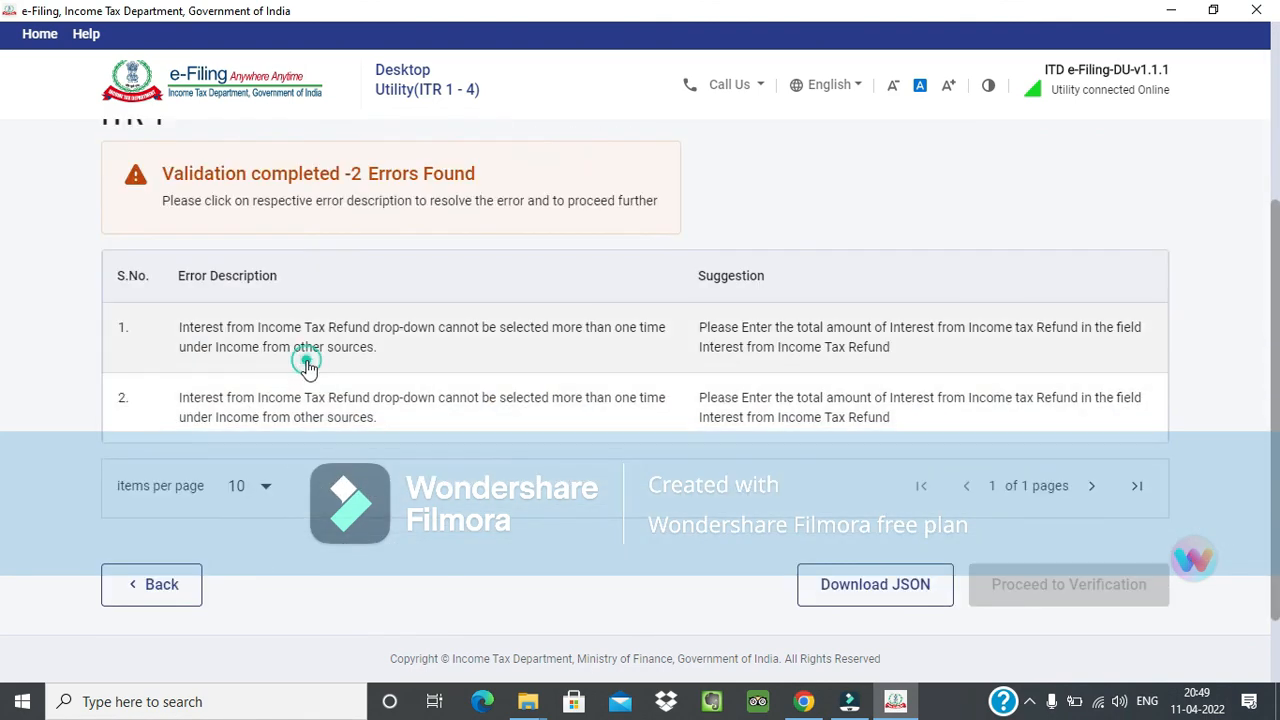
pyautogui.click(306, 368)
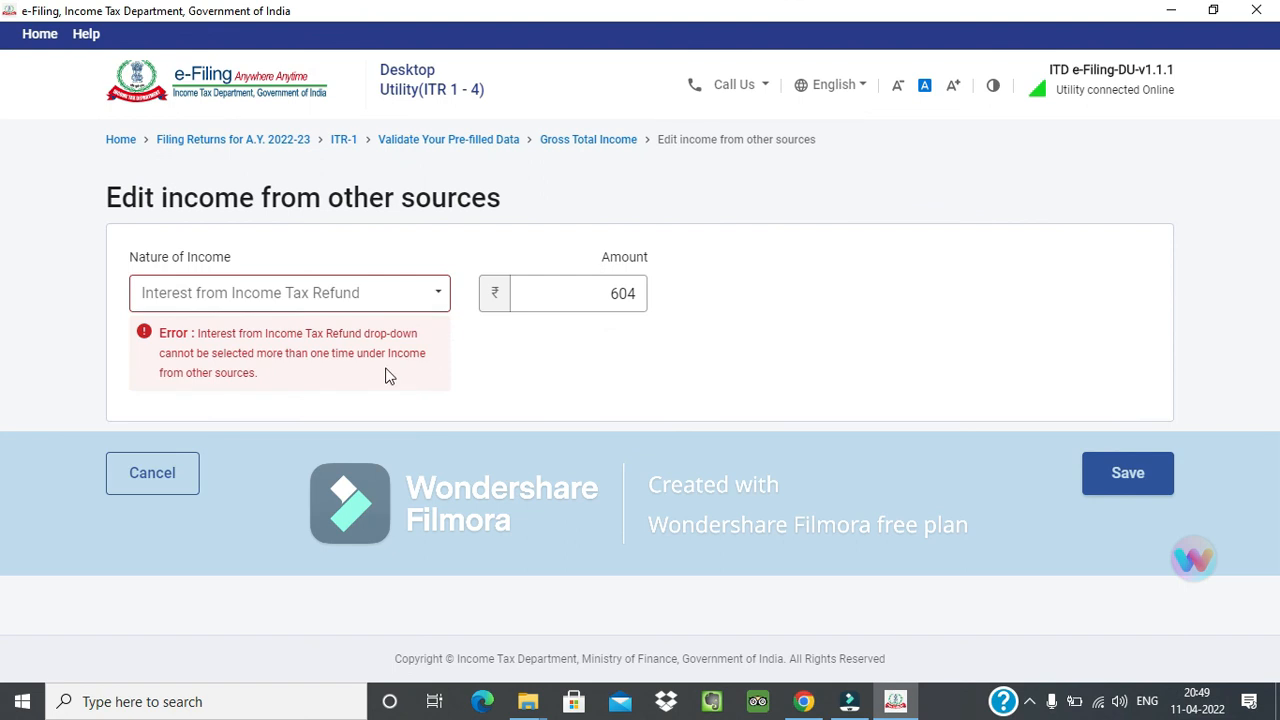
pyautogui.moveTo(546, 290); pyautogui.dragTo(654, 306)
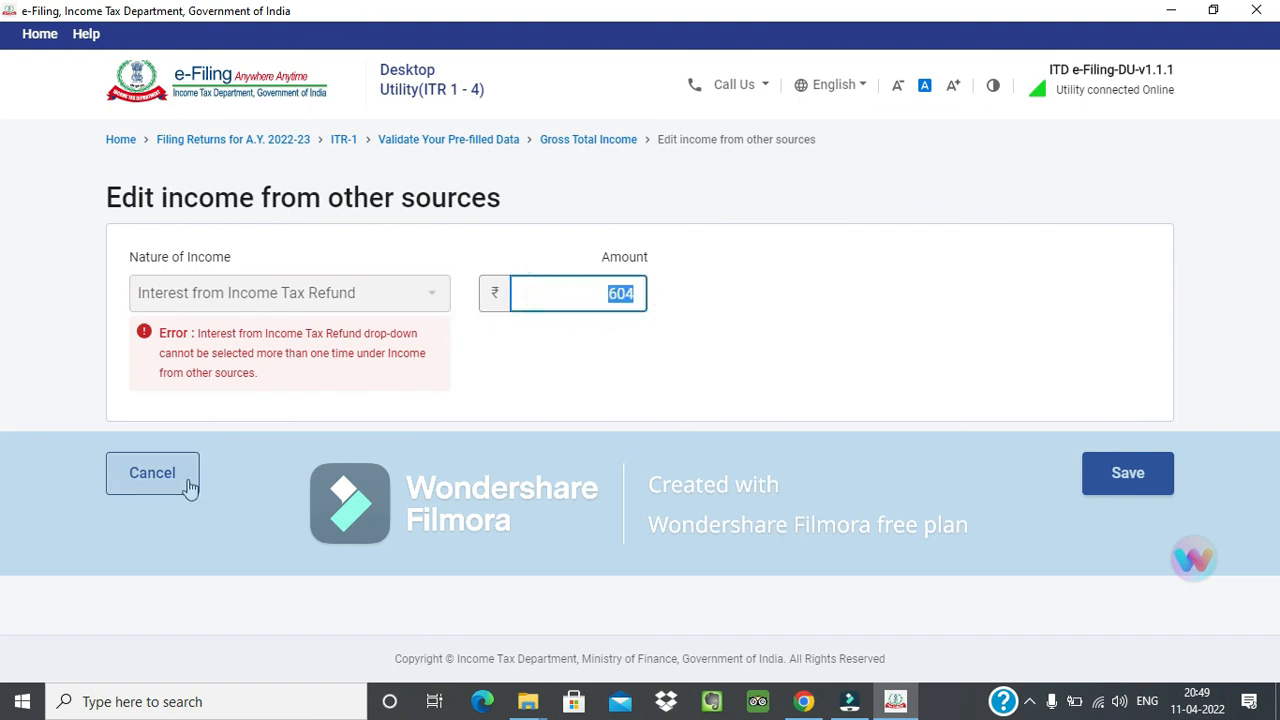
pyautogui.press('BackSpace')
pyautogui.press('Tab')
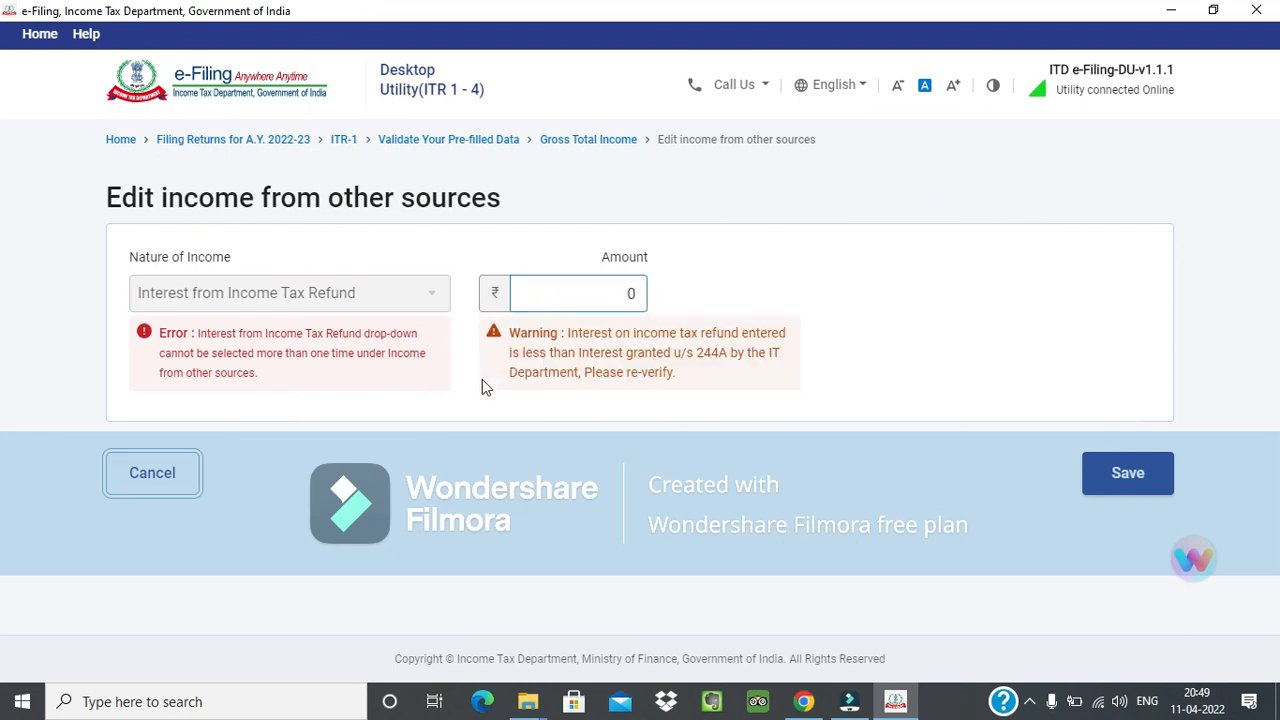
pyautogui.click(196, 468)
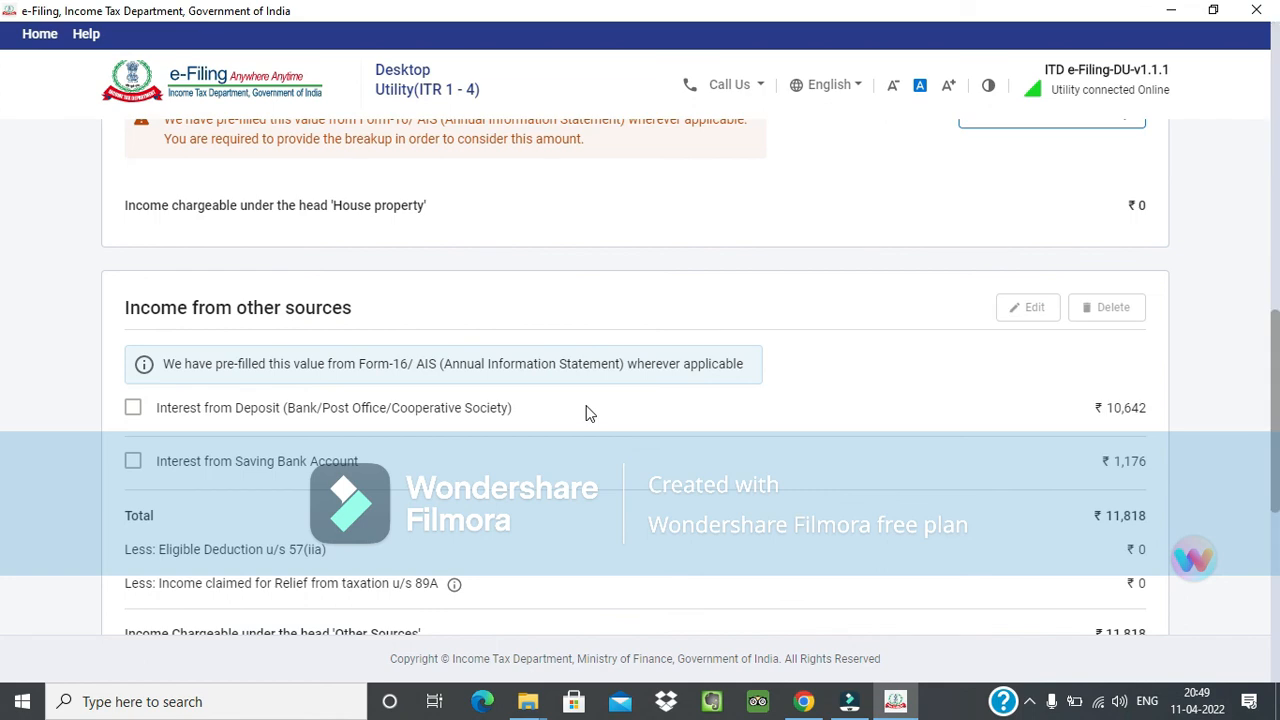
# Delete the Interest from Deposit and Interest from Saving Bank Account entries under Income from other sources and confirm the deletion.
pyautogui.scroll(-10, 588, 413)
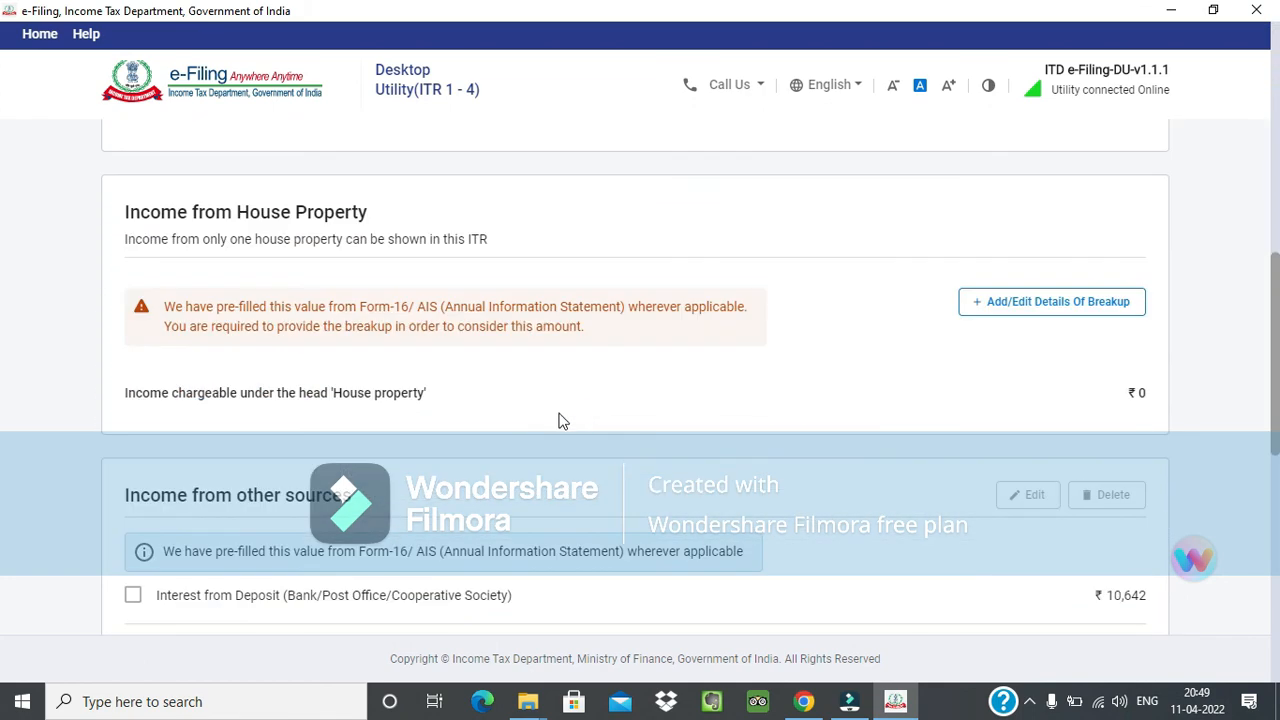
pyautogui.scroll(1, 475, 425)
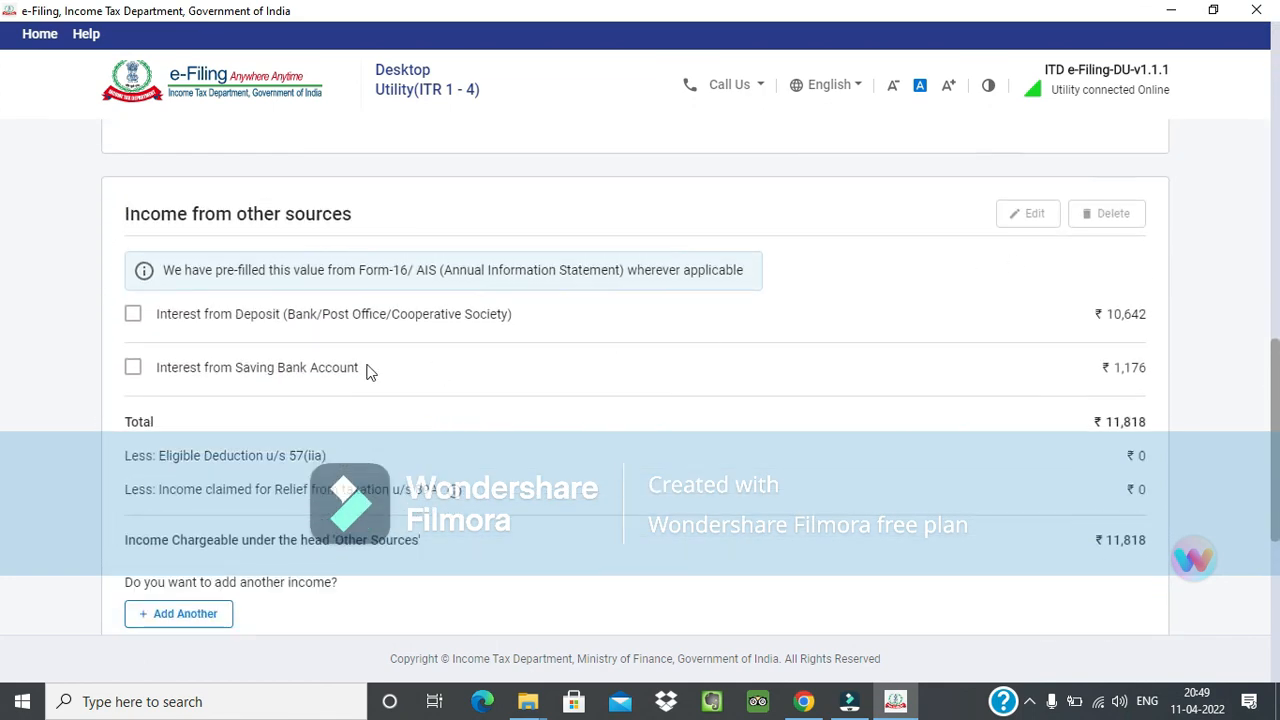
pyautogui.click(136, 315)
pyautogui.click(129, 375)
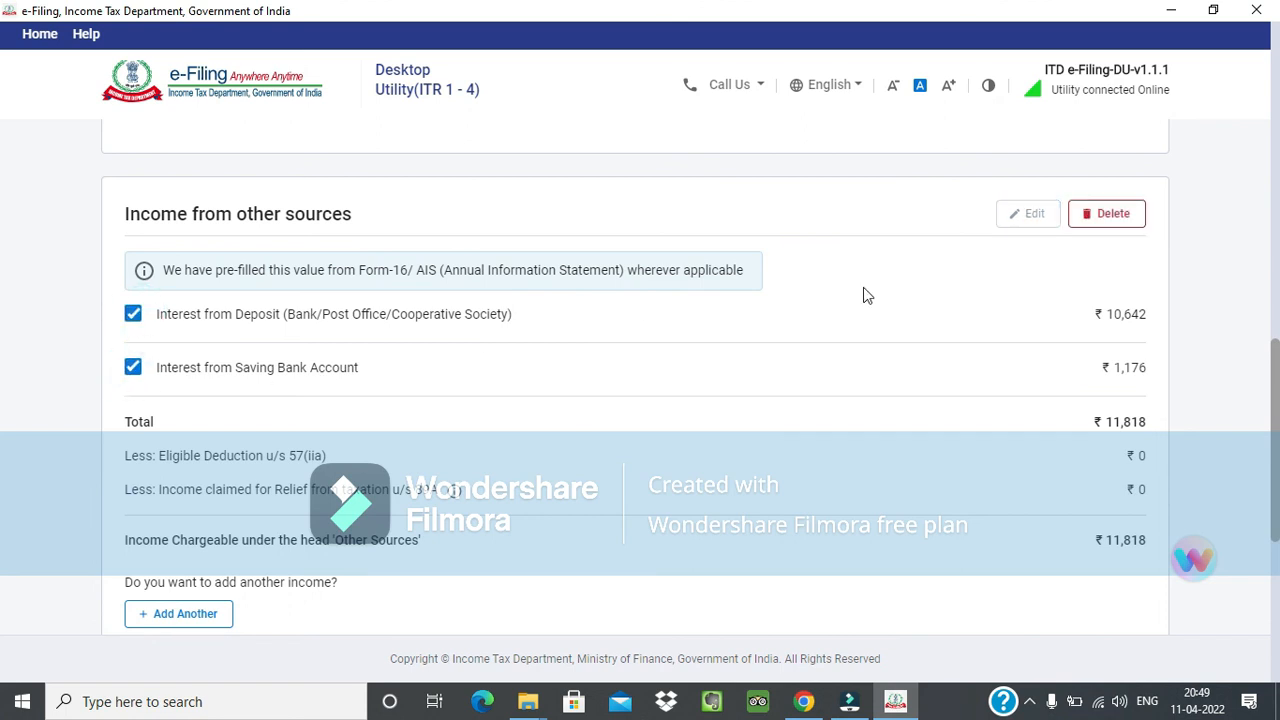
pyautogui.click(1112, 218)
pyautogui.click(777, 445)
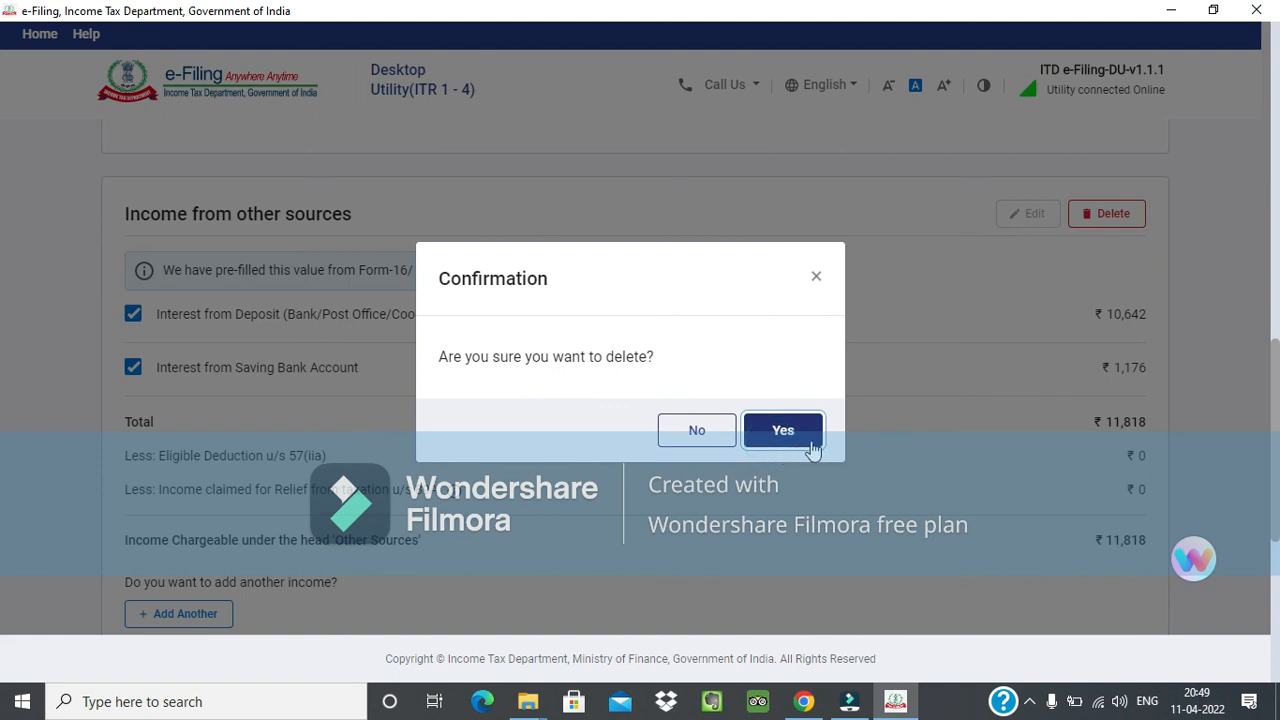
pyautogui.click(812, 449)
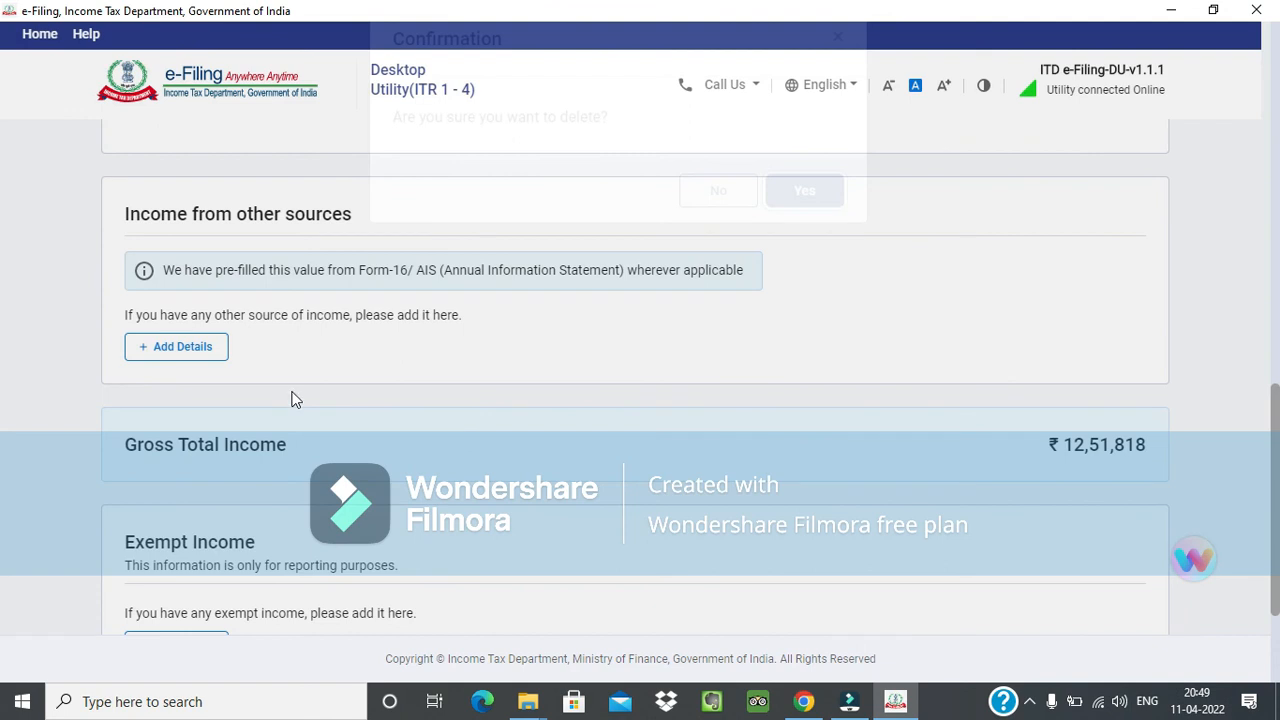
pyautogui.scroll(1, 440, 348)
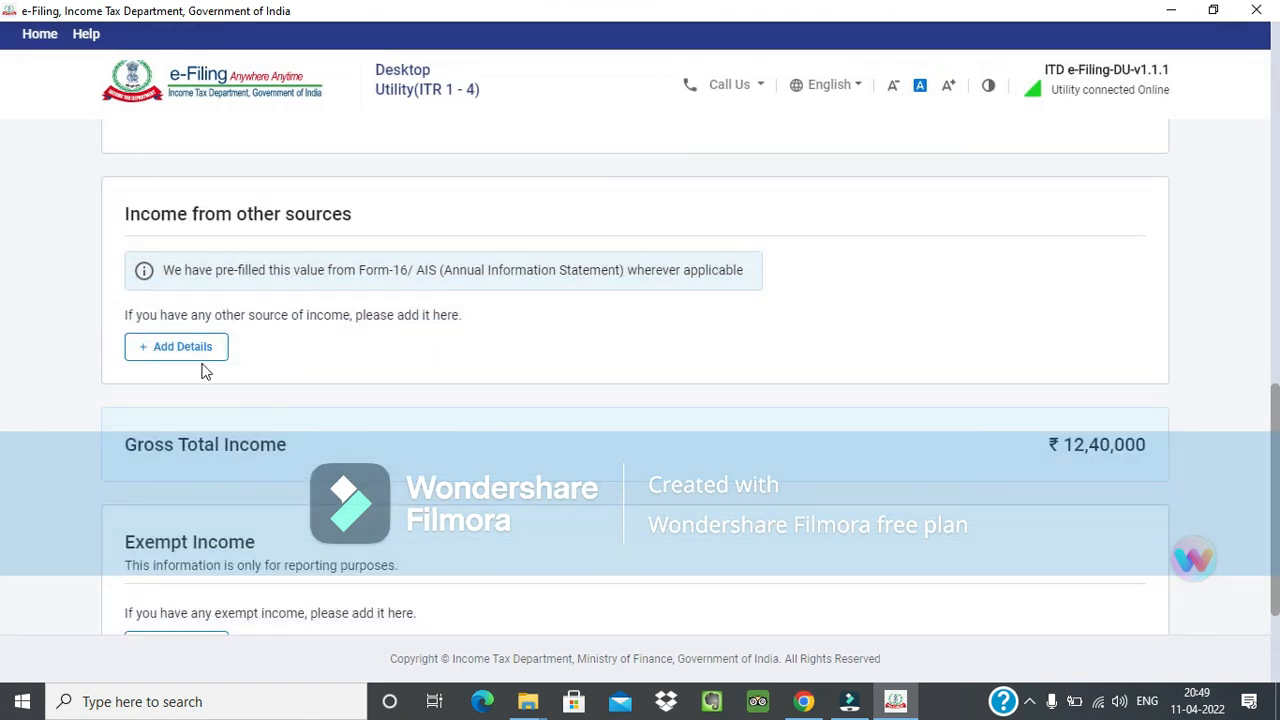
# Add an Interest from Income Tax Refund entry of ₹100 under Income from other sources.
pyautogui.click(201, 368)
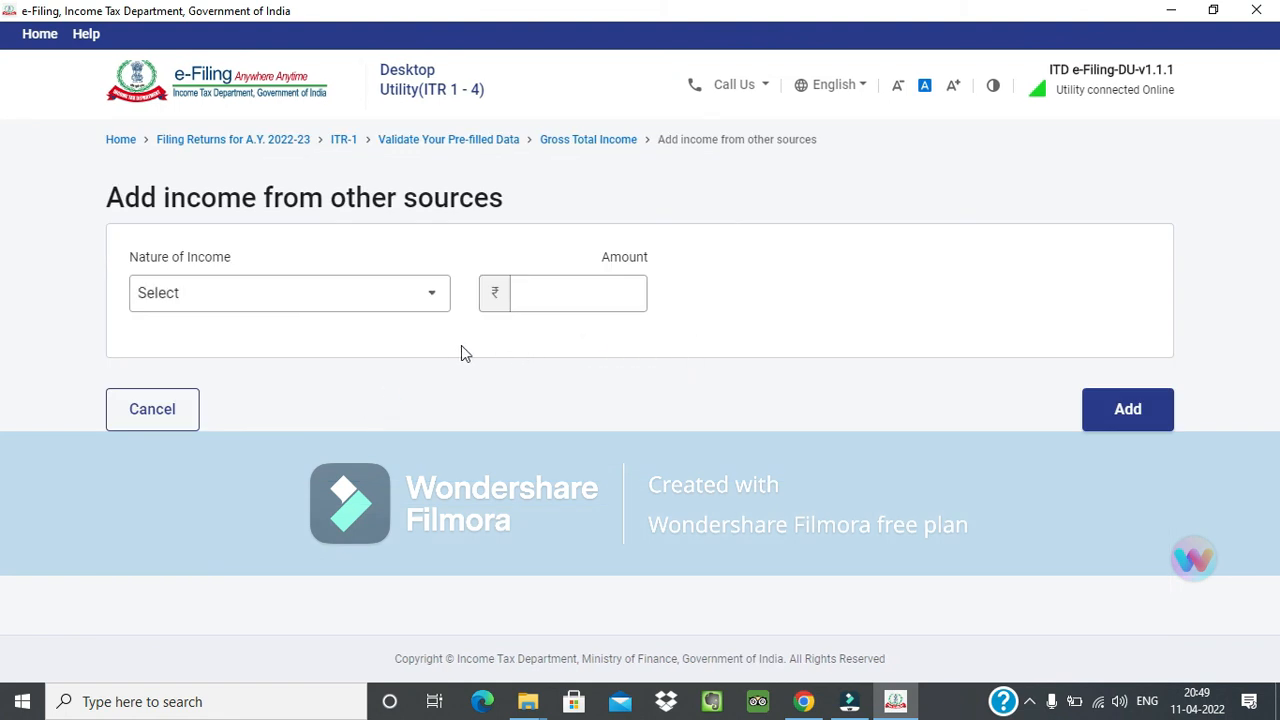
pyautogui.click(426, 294)
pyautogui.scroll(-1, 300, 450)
pyautogui.click(309, 441)
pyautogui.click(566, 297)
pyautogui.write('100')
pyautogui.click(1112, 424)
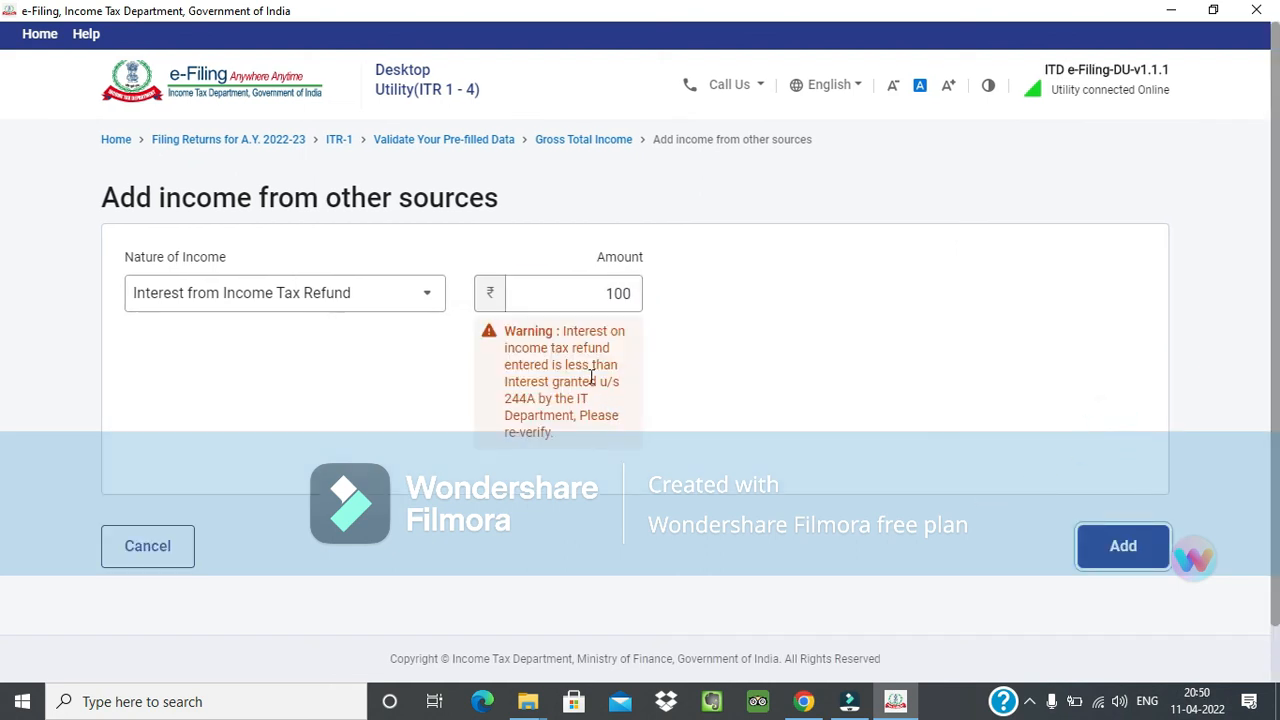
pyautogui.click(1100, 547)
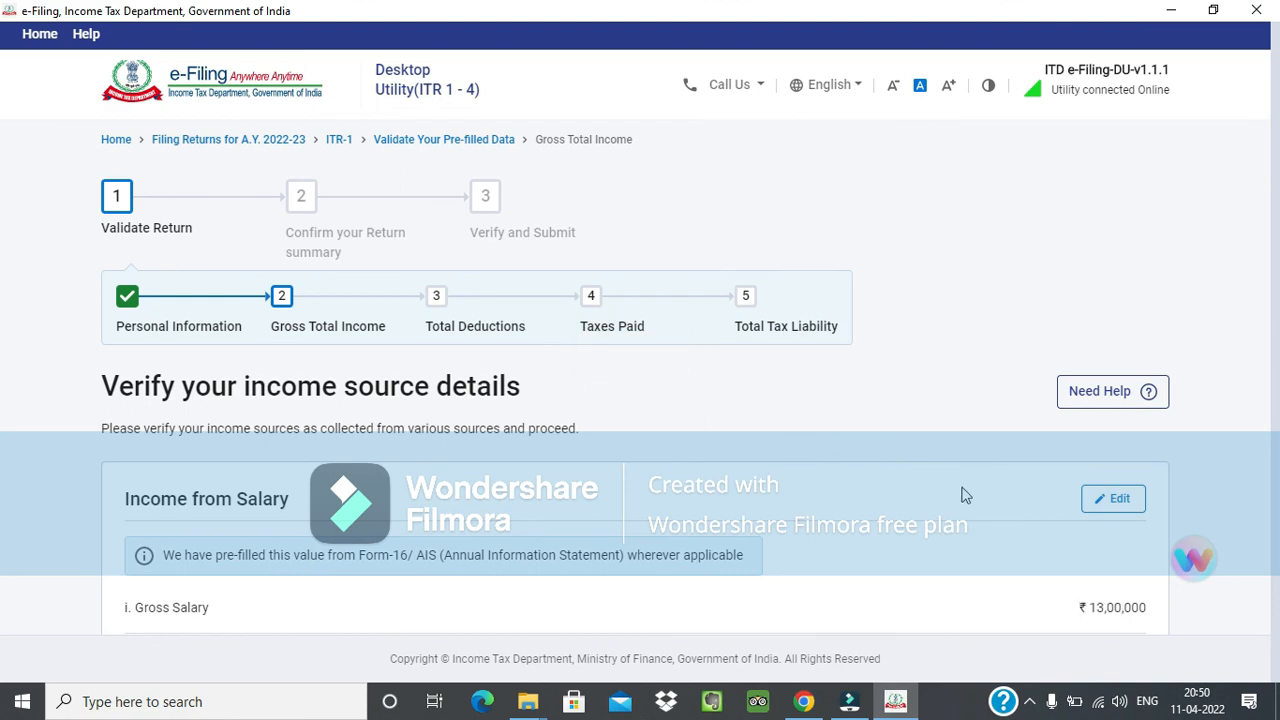
# Confirm the Gross Total Income section and proceed from the return summary to the tax summary.
pyautogui.scroll(-15, 965, 495)
pyautogui.click(1119, 548)
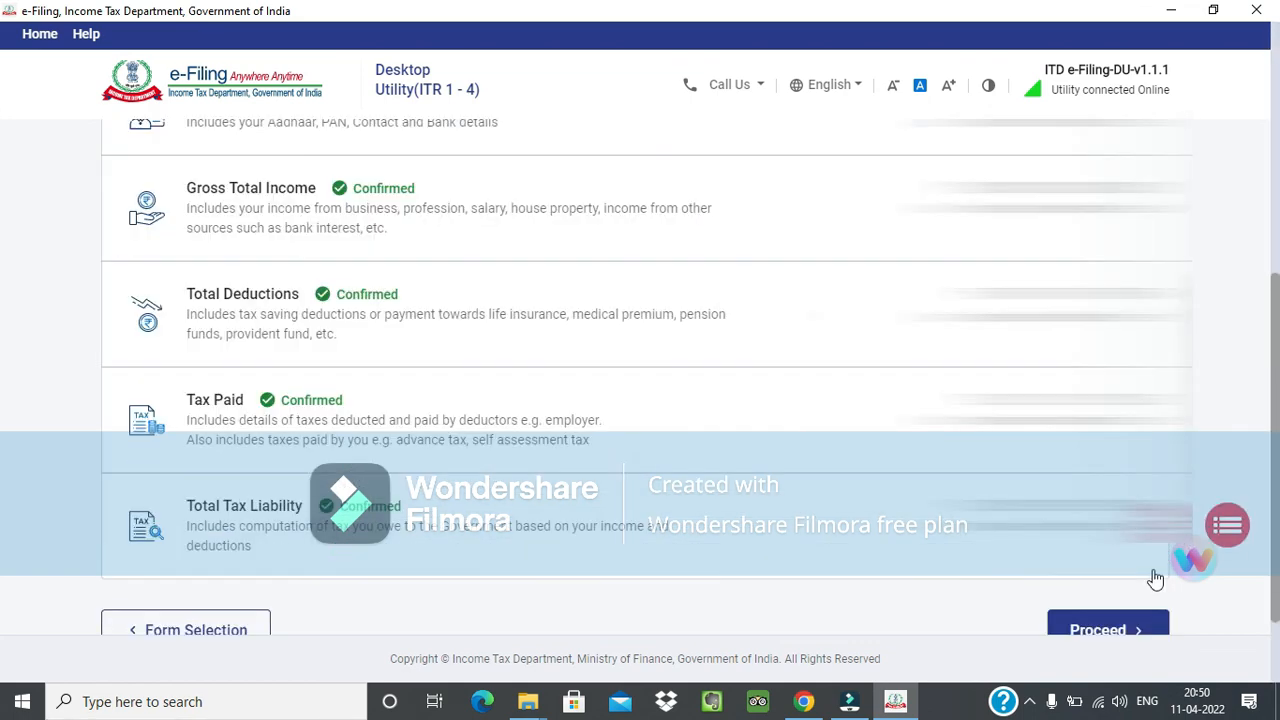
pyautogui.scroll(-1, 1150, 565)
pyautogui.click(1112, 507)
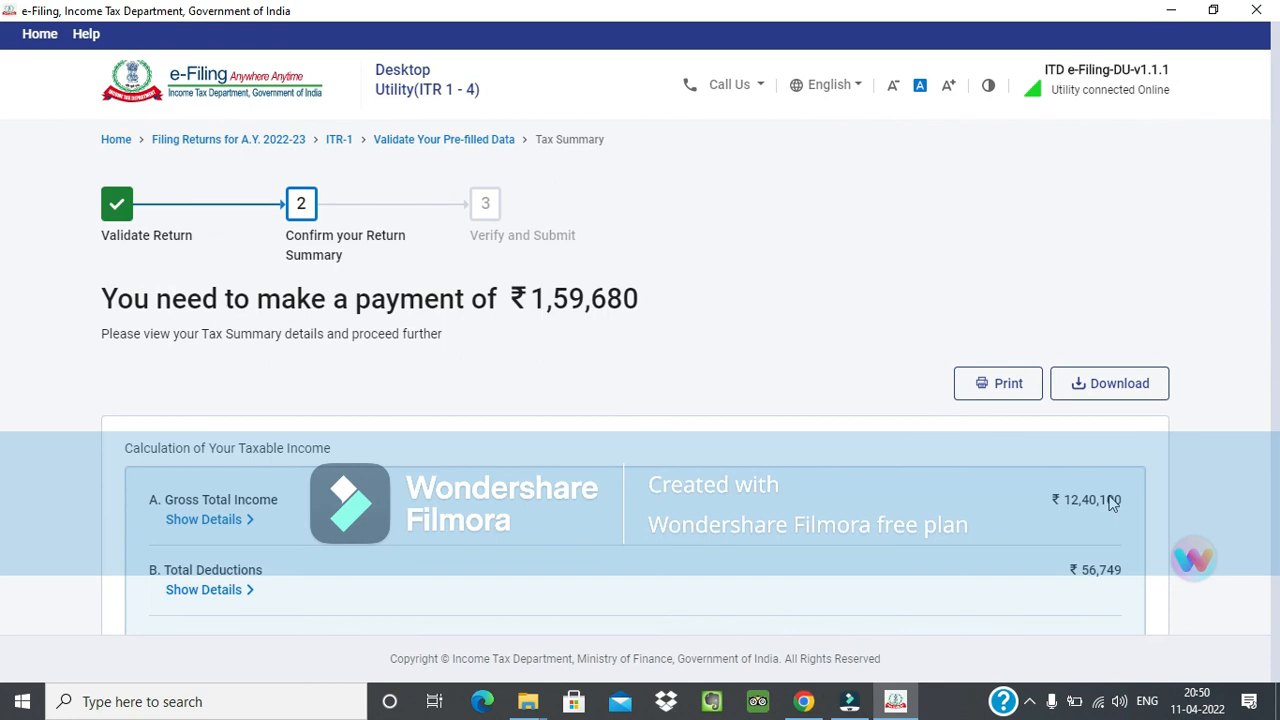
# Cancel the redirect to the e-Pay Tax service and opt to pay the amount payable later.
pyautogui.scroll(-5, 1111, 500)
pyautogui.click(1140, 517)
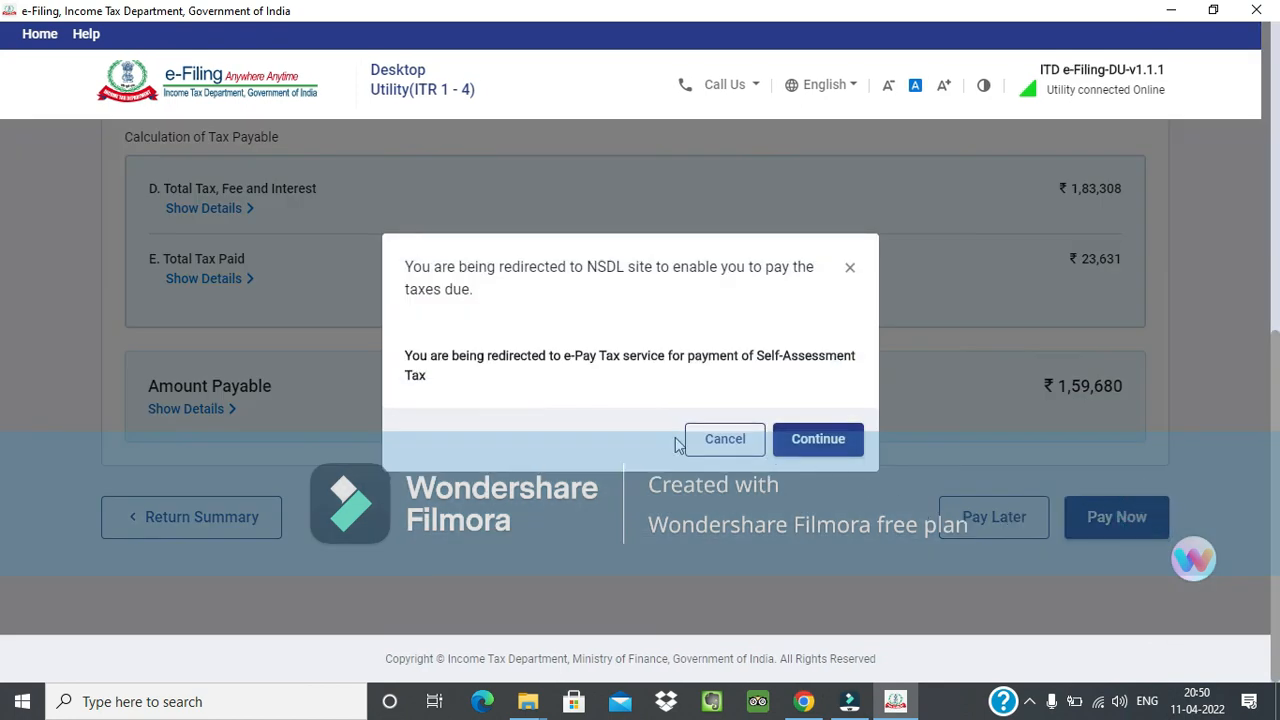
pyautogui.click(700, 438)
pyautogui.click(985, 520)
pyautogui.scroll(-3, 985, 527)
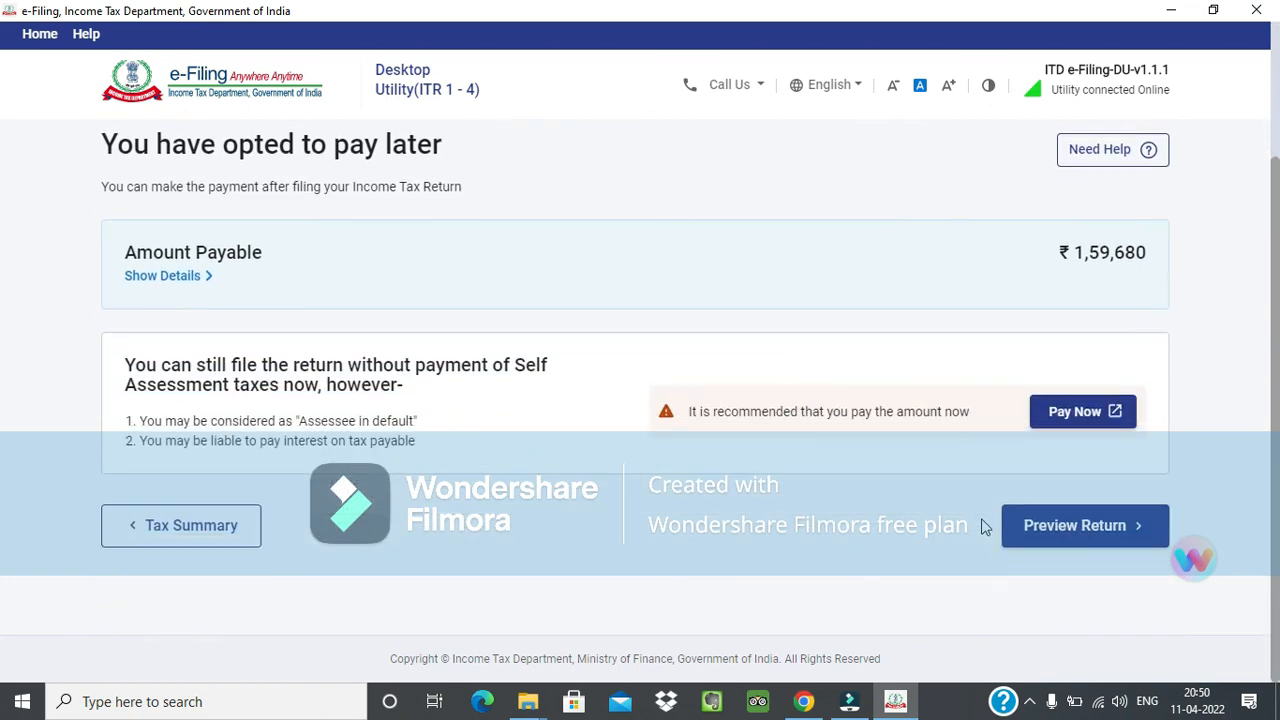
# Preview the ITR-1 return through to the verification section and proceed to its validation.
pyautogui.click(1106, 542)
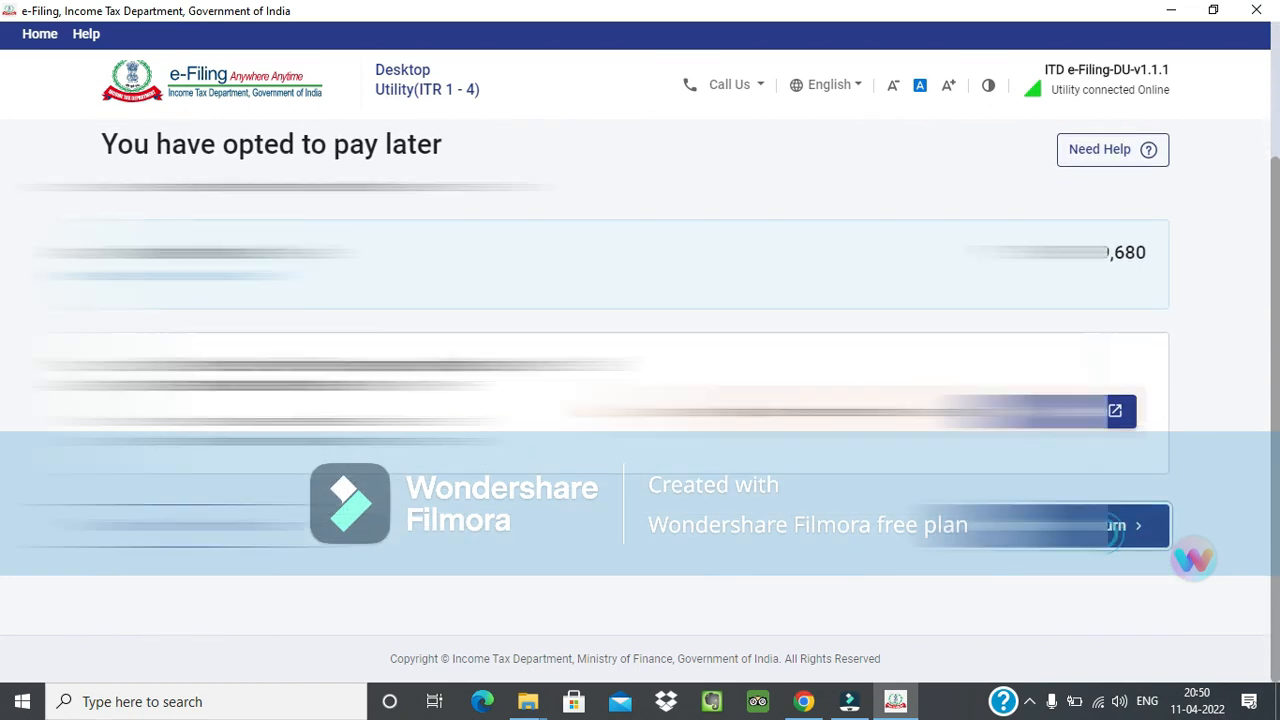
pyautogui.scroll(-5, 1087, 515)
pyautogui.click(1061, 511)
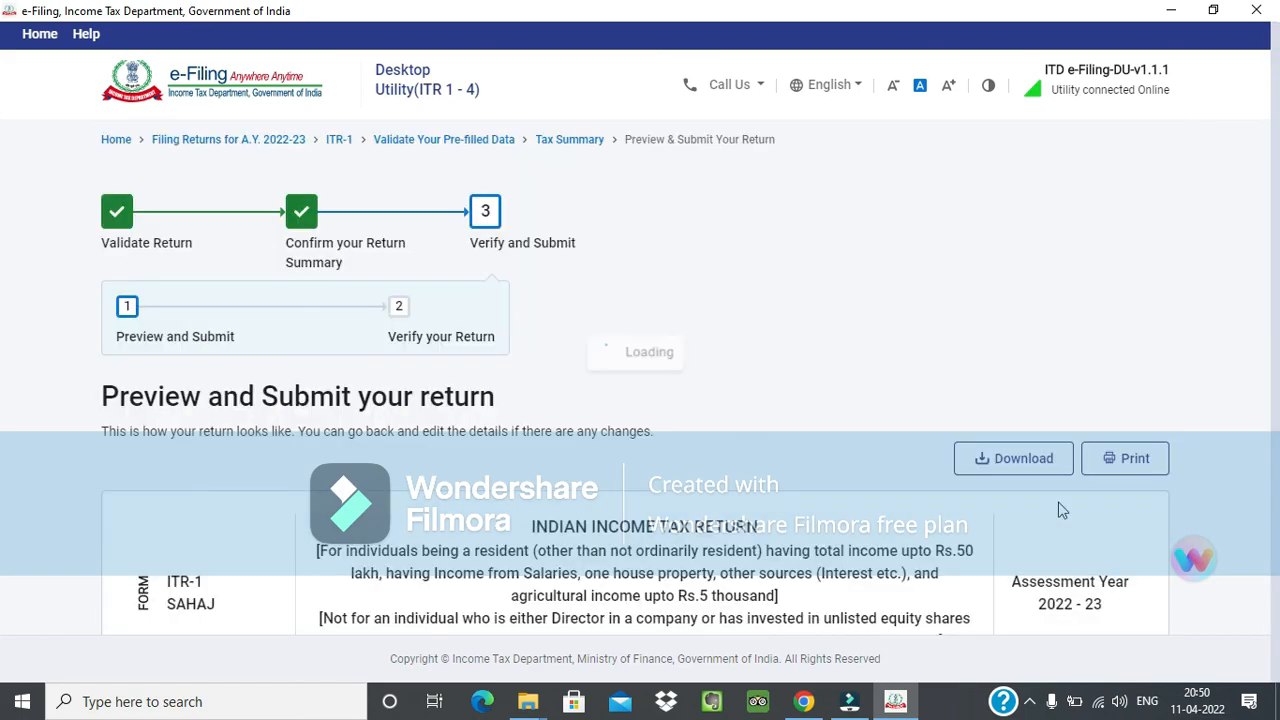
pyautogui.scroll(-20, 1246, 465)
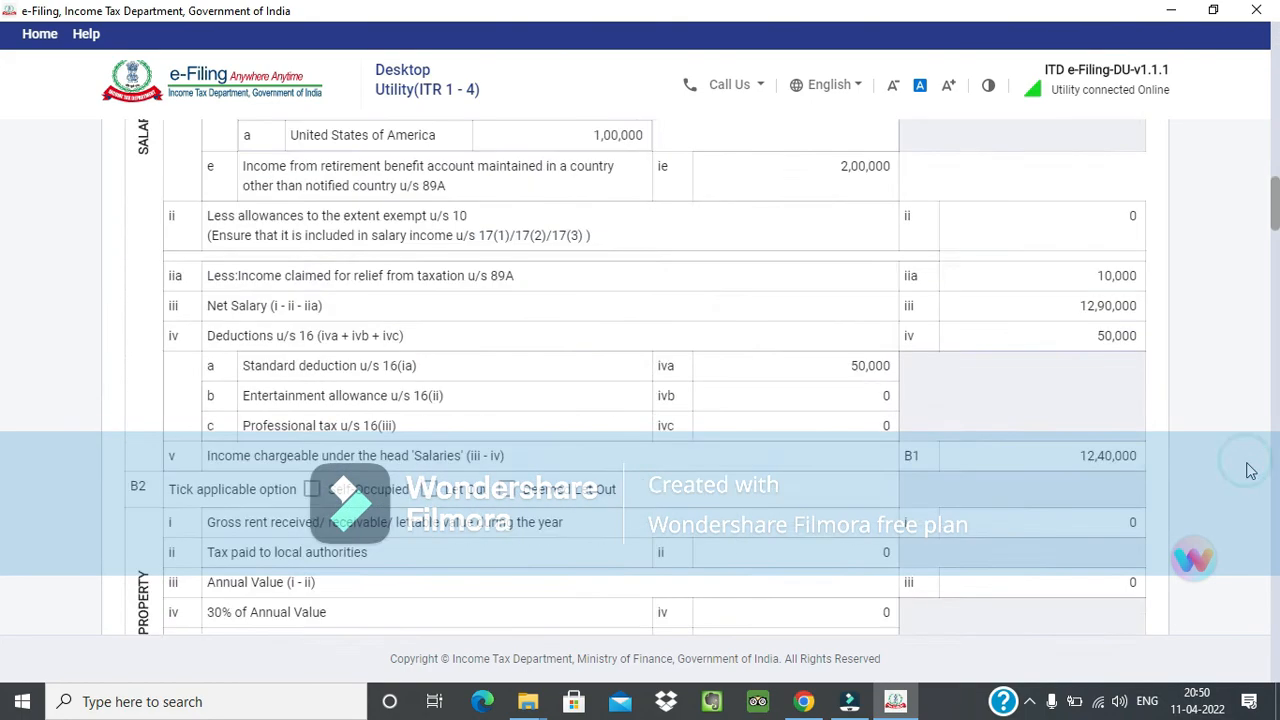
pyautogui.scroll(-5, 1251, 466)
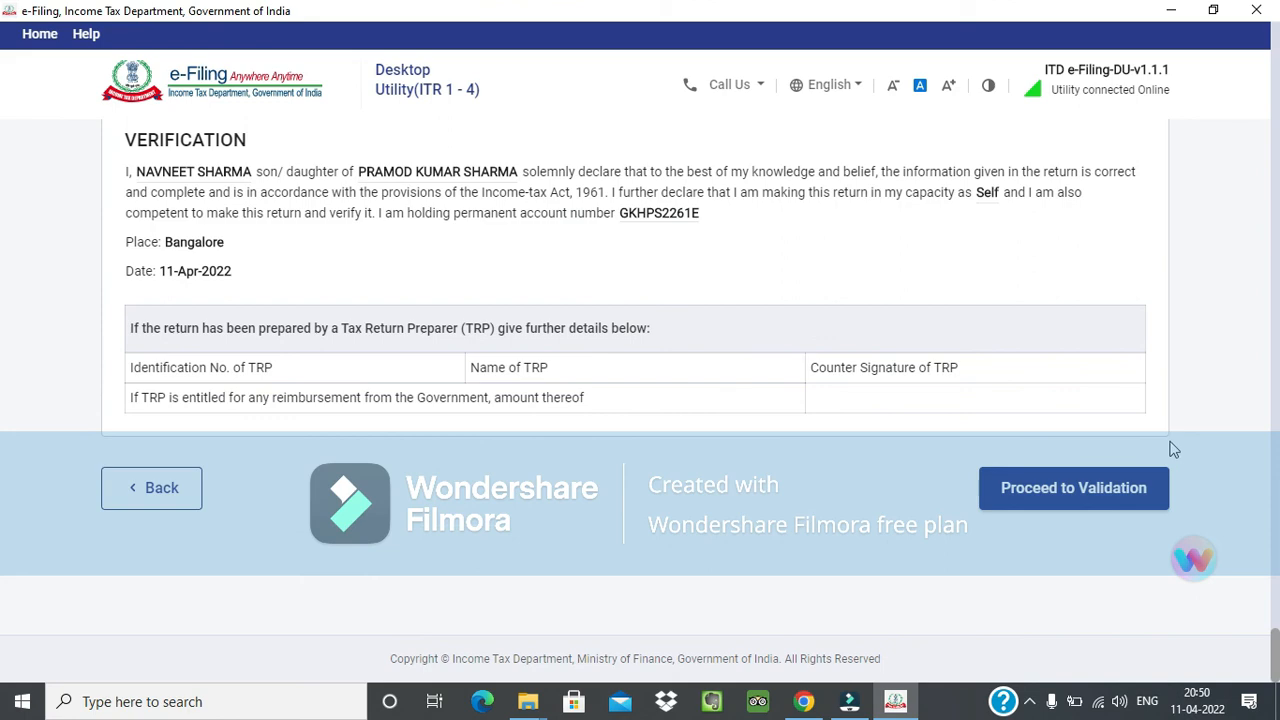
pyautogui.click(1089, 488)
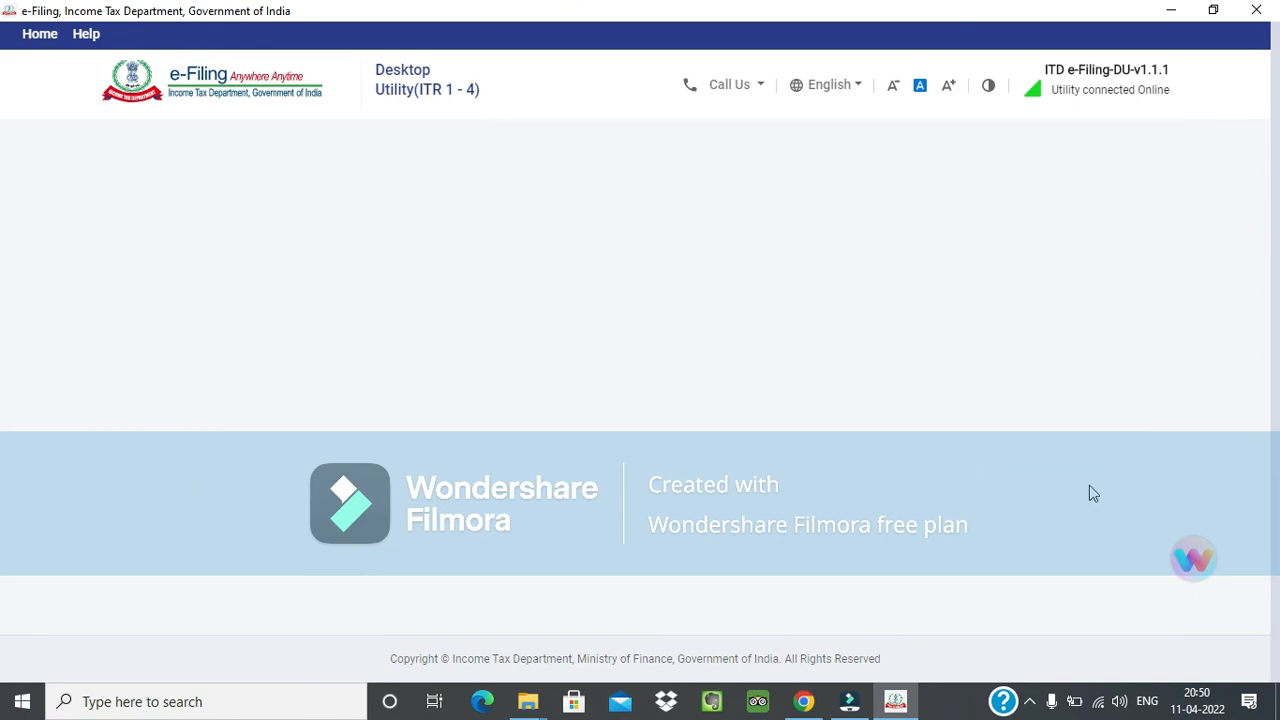
# Download the return's JSON file from the validation results page.
pyautogui.scroll(-3, 1089, 488)
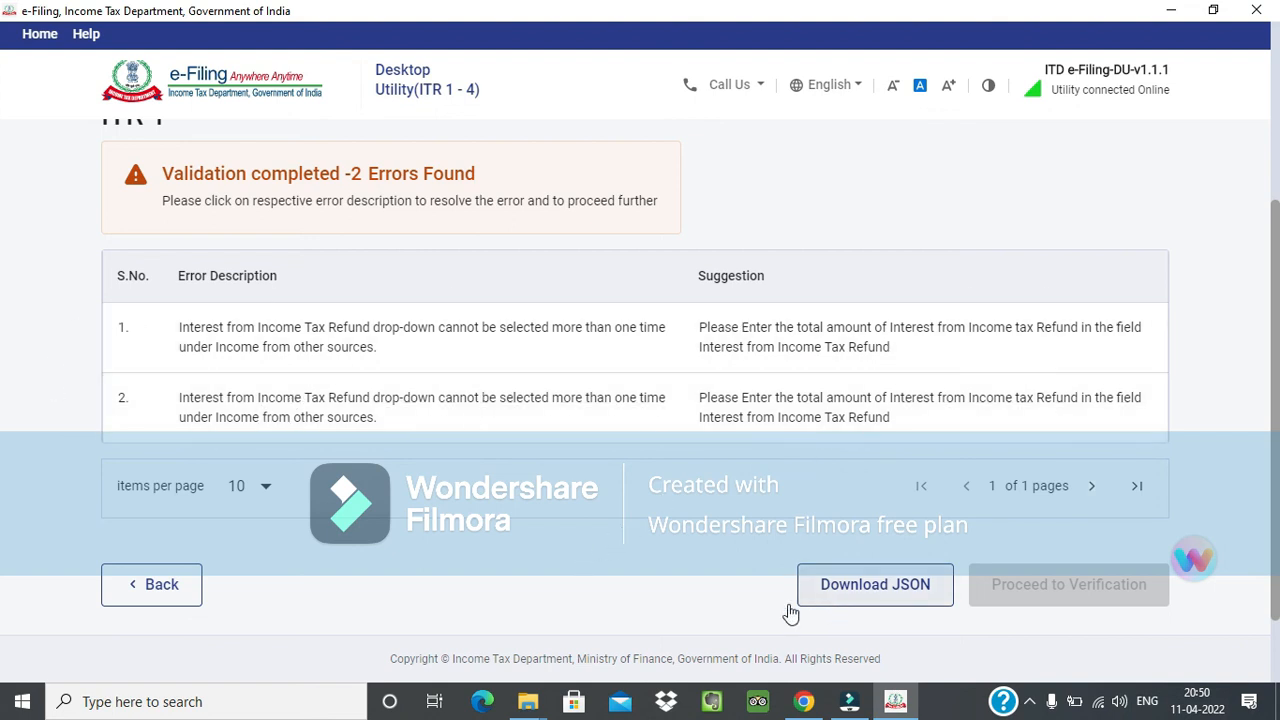
pyautogui.scroll(-2, 643, 606)
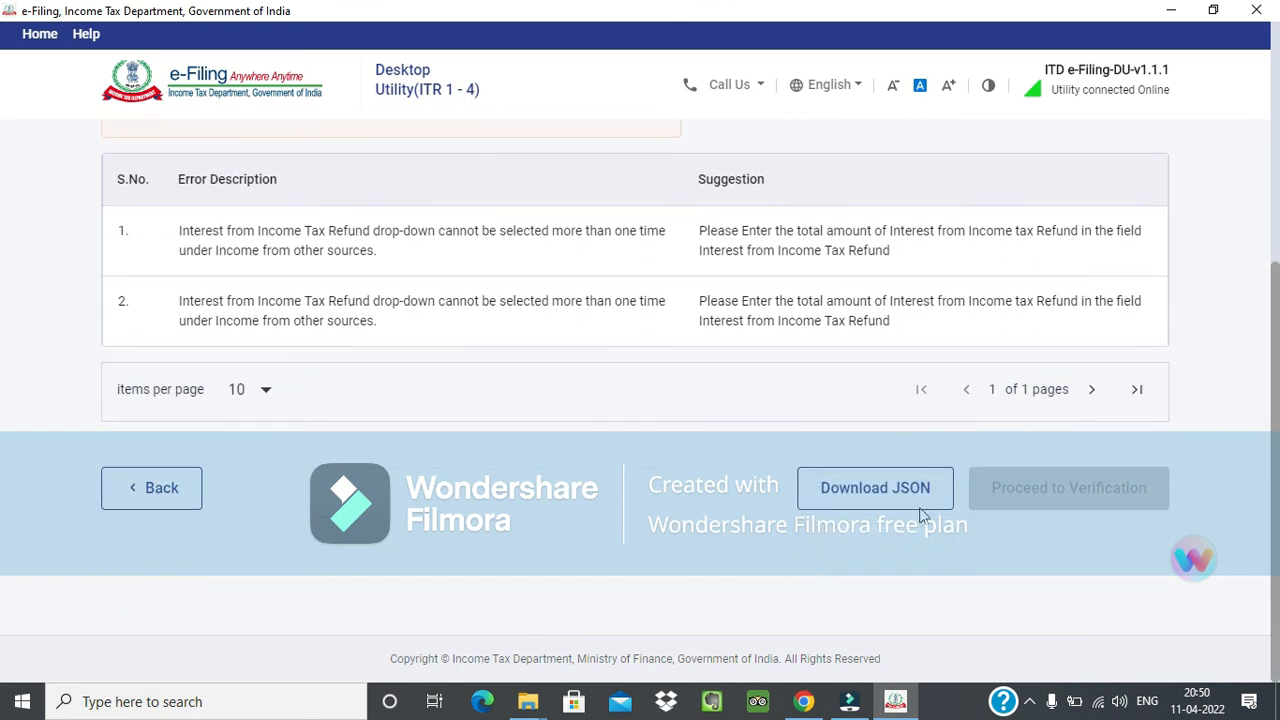
pyautogui.click(892, 497)
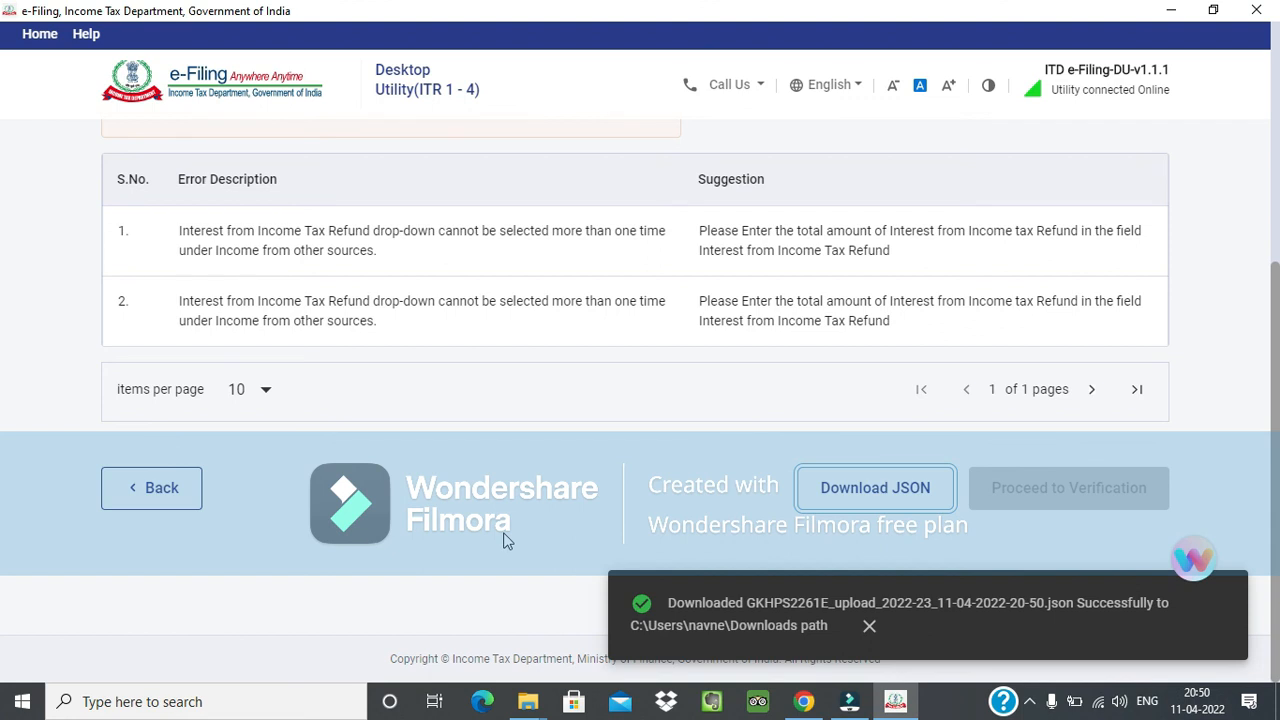
# Open the second refund-interest error, set its Interest from Income Tax Refund amount to ₹1 and save the entry.
pyautogui.click(411, 300)
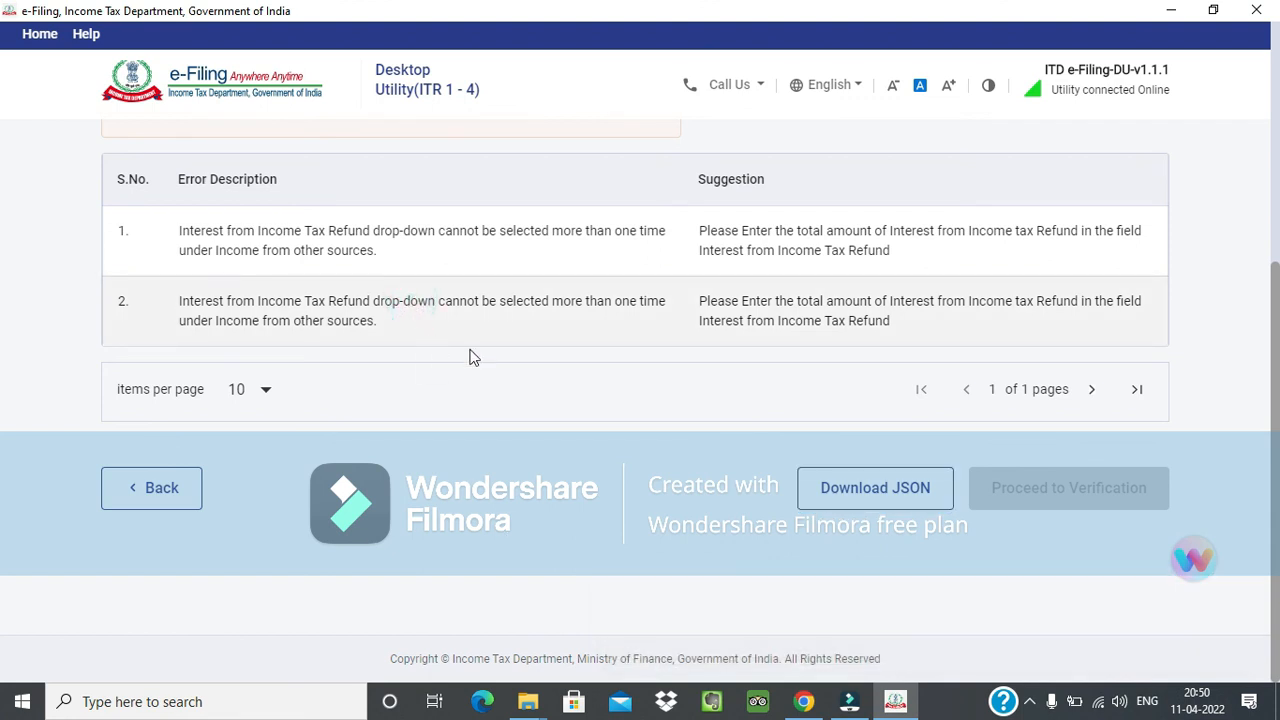
pyautogui.click(558, 296)
pyautogui.doubleClick(625, 294)
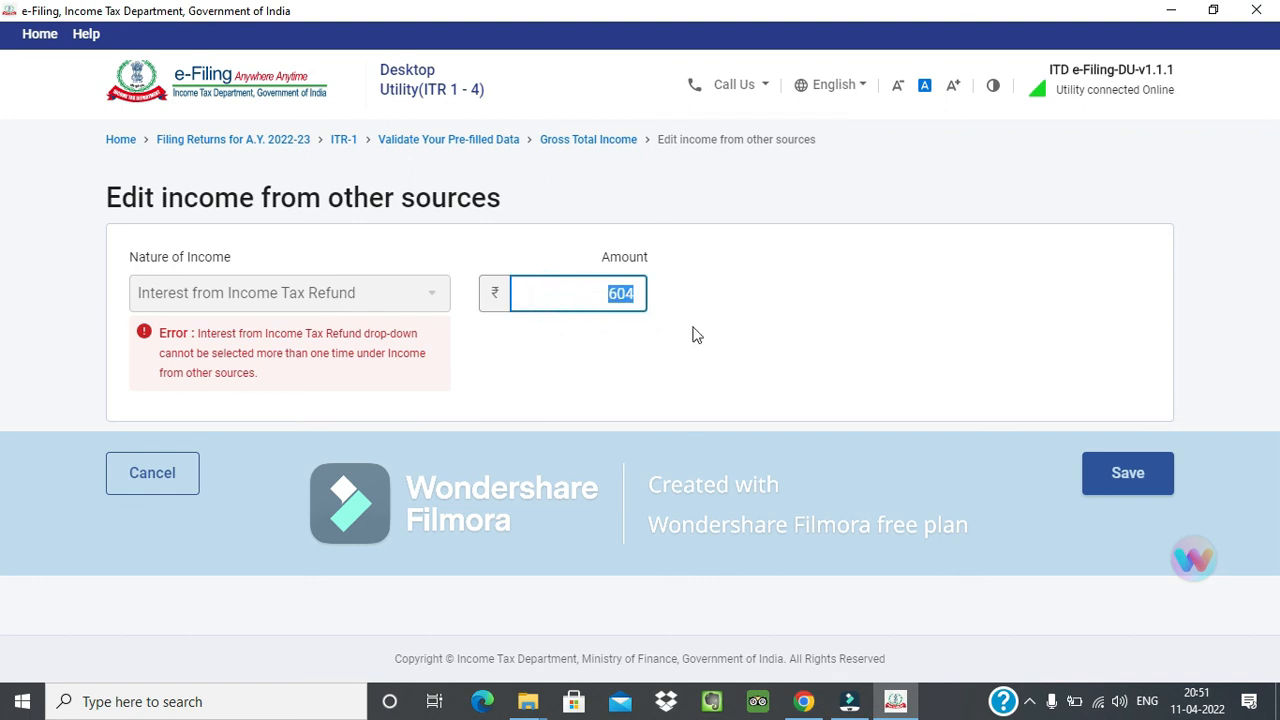
pyautogui.write('1')
pyautogui.press('Tab')
pyautogui.click(1128, 472)
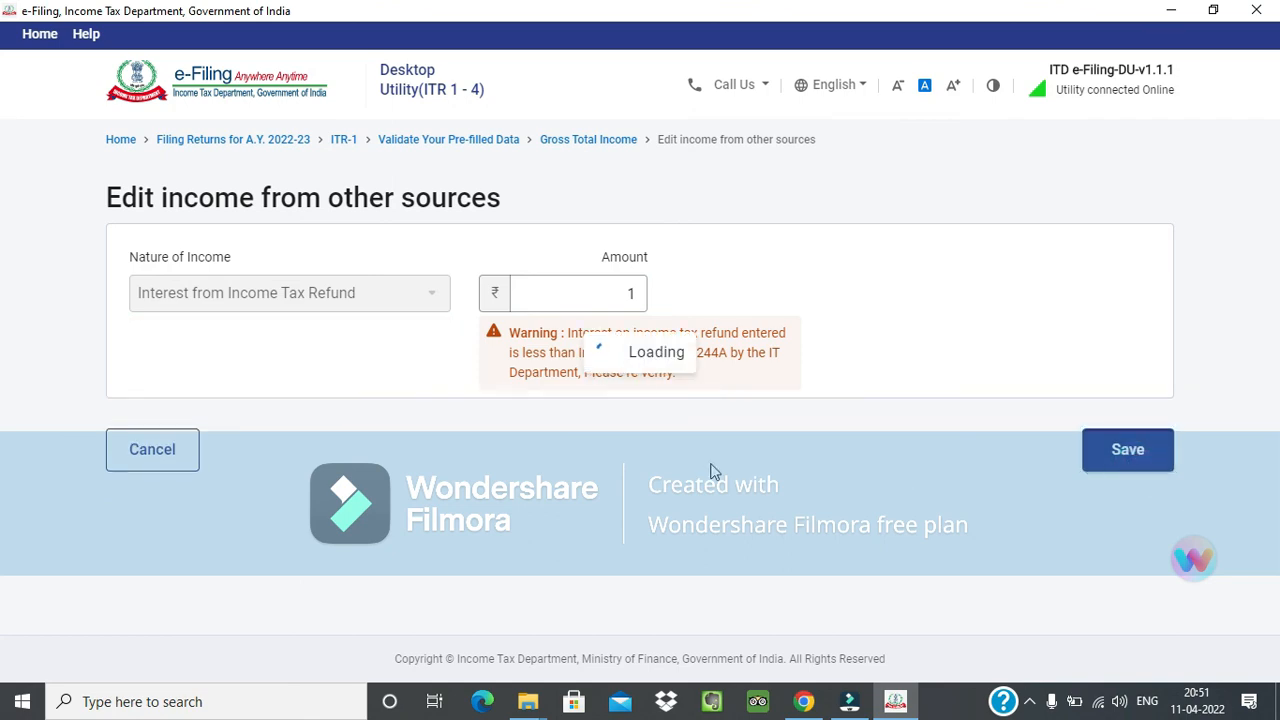
# Confirm the Gross Total Income section again and return to the Rectify Errors list.
pyautogui.scroll(-15, 714, 470)
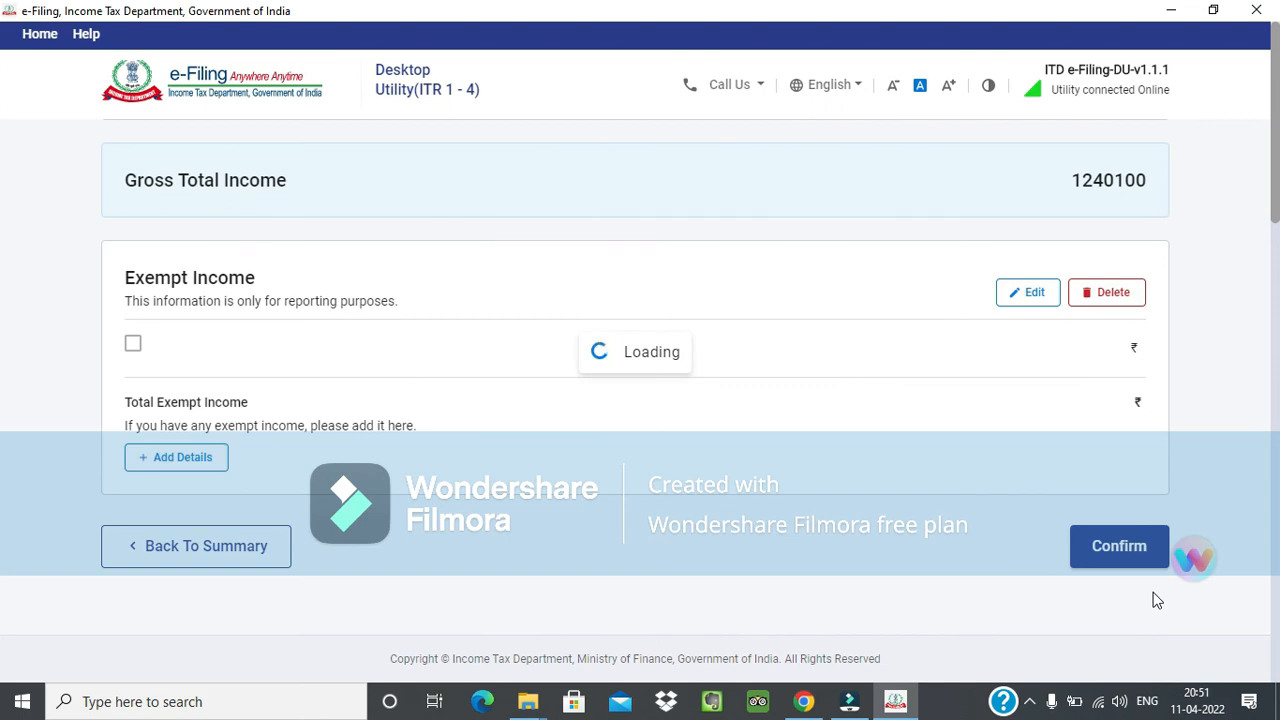
pyautogui.scroll(3, 1157, 600)
pyautogui.scroll(-3, 1157, 600)
pyautogui.scroll(-15, 1157, 600)
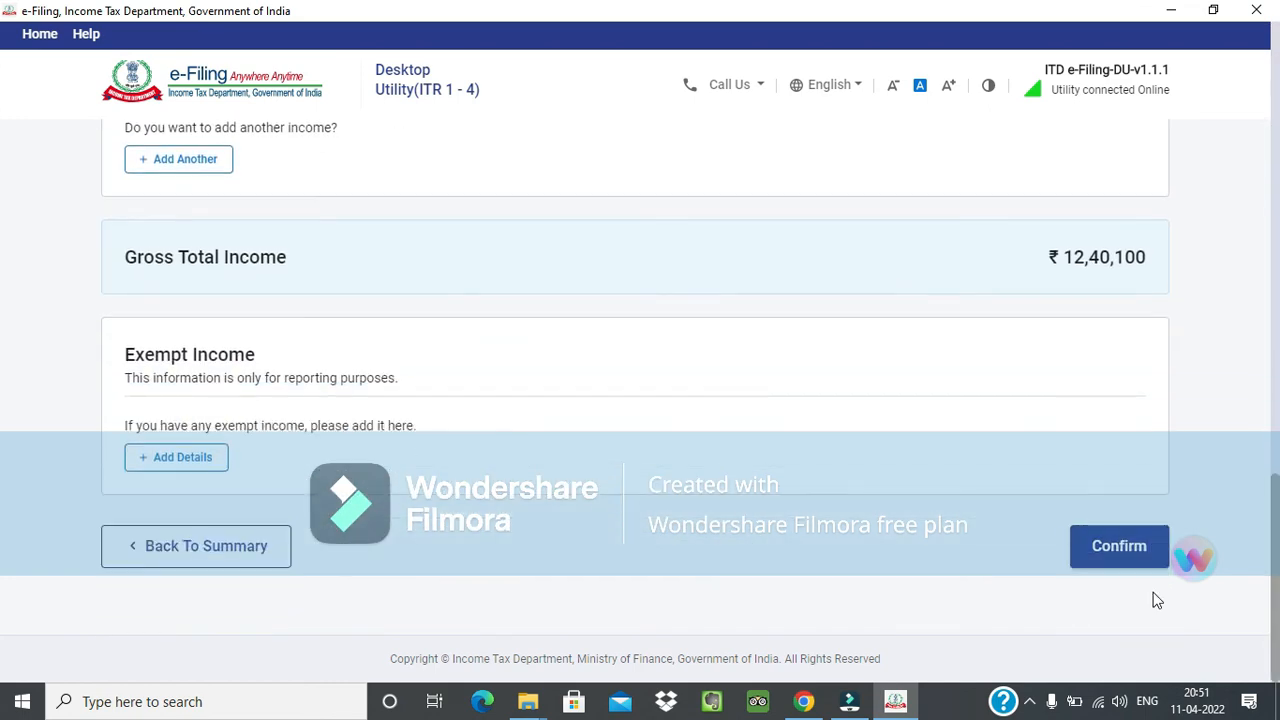
pyautogui.click(1108, 566)
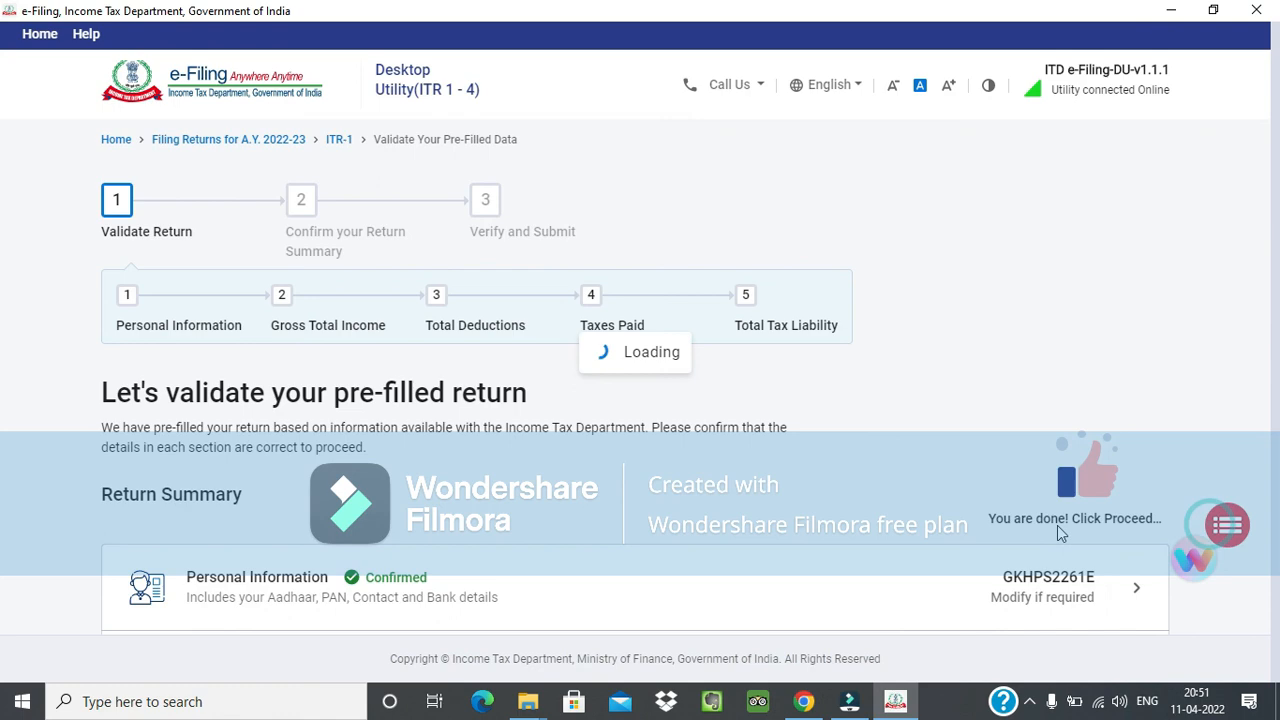
pyautogui.scroll(-5, 1042, 534)
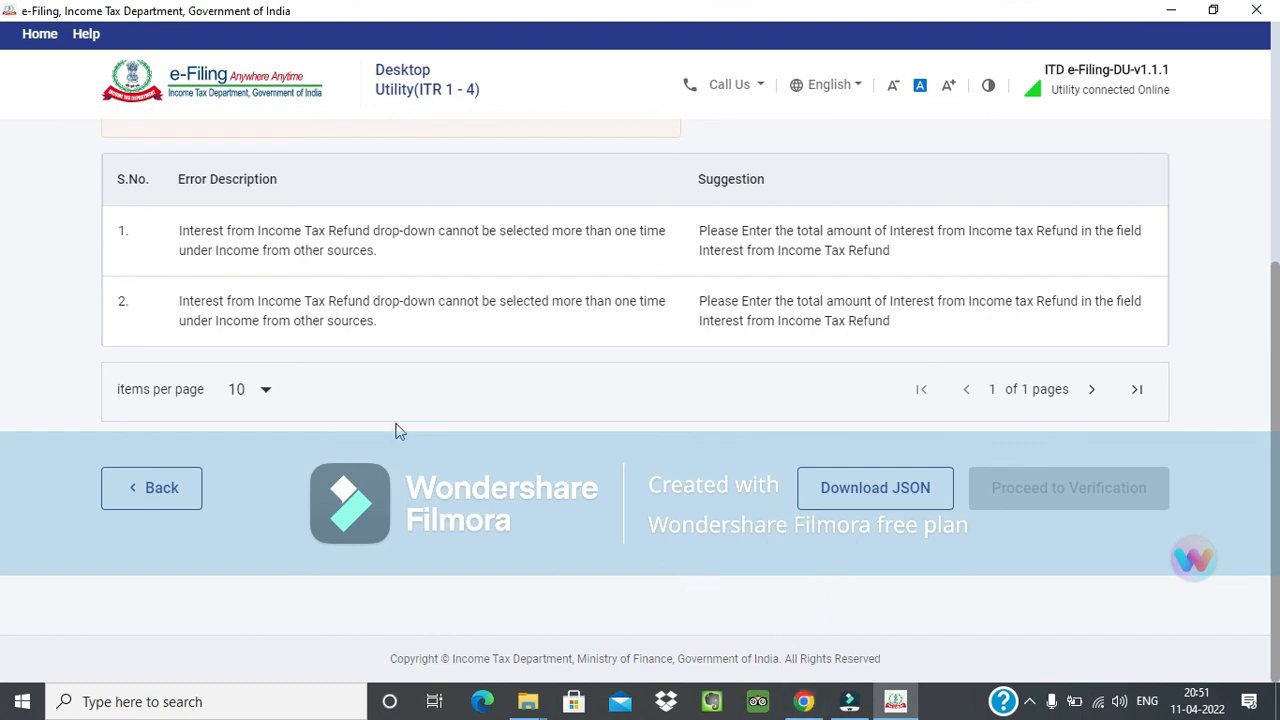
# Review the validation errors and suggestions about Interest from Income Tax Refund on the Rectify Errors page.
pyautogui.scroll(3, 500, 452)
pyautogui.scroll(-2, 805, 410)
pyautogui.scroll(-2, 880, 390)
pyautogui.scroll(4, 585, 530)
pyautogui.scroll(-4, 585, 530)
pyautogui.scroll(4, 585, 530)
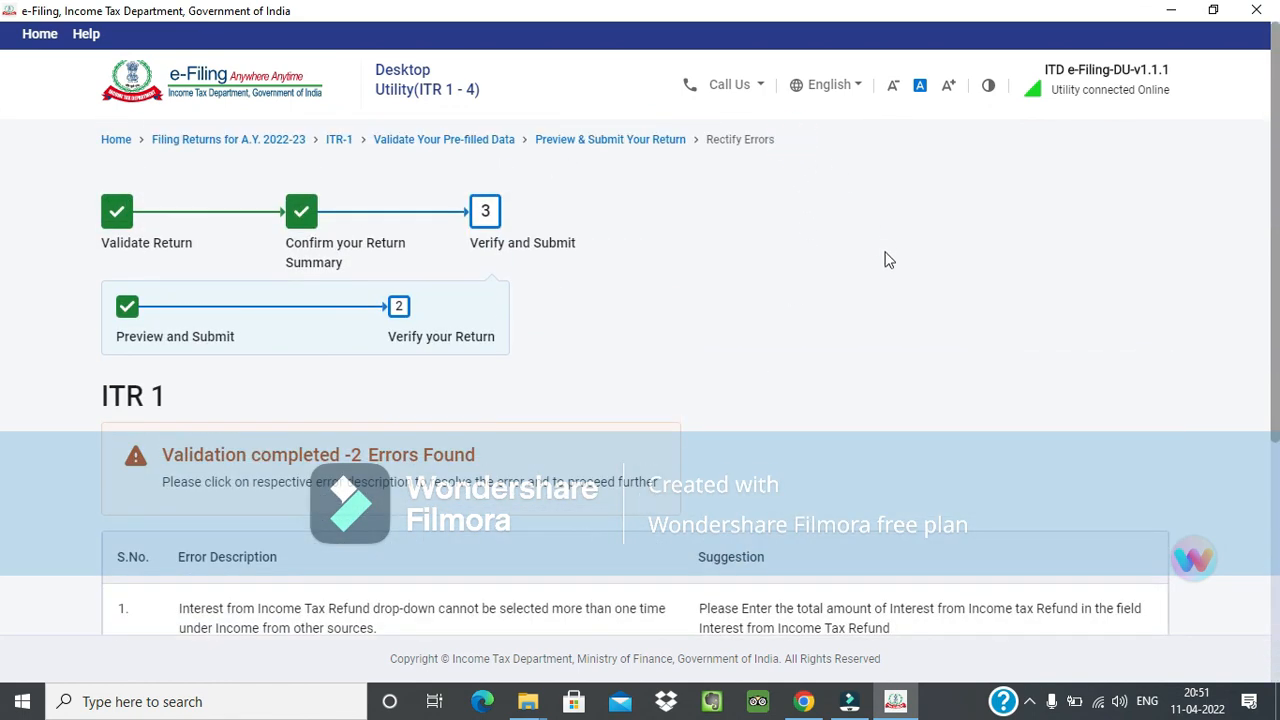
pyautogui.scroll(-4, 826, 340)
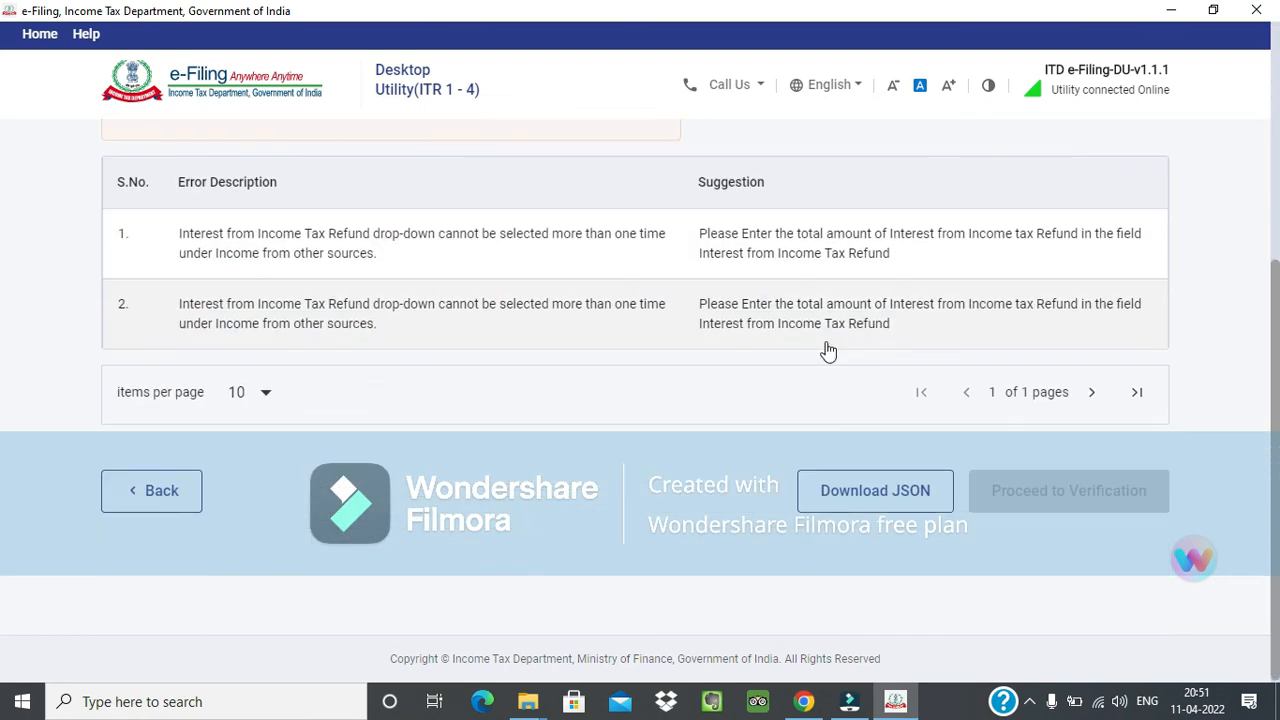
pyautogui.click(731, 490)
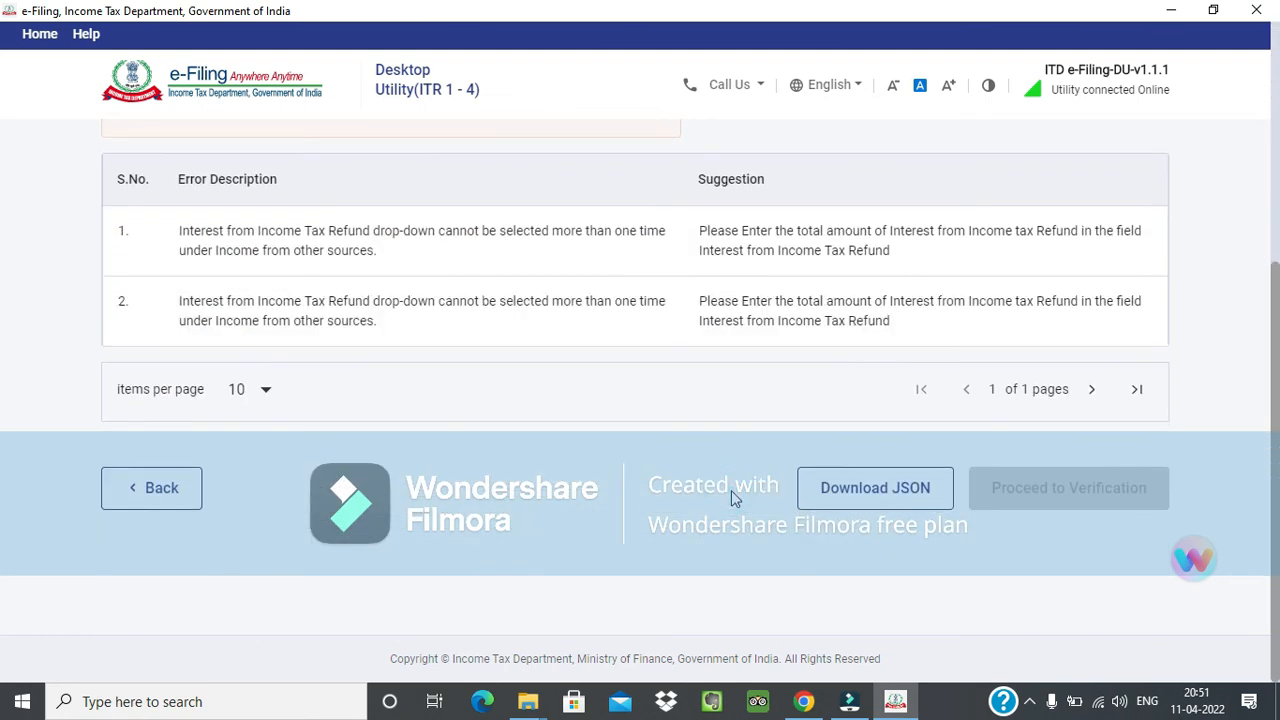
pyautogui.scroll(3, 731, 490)
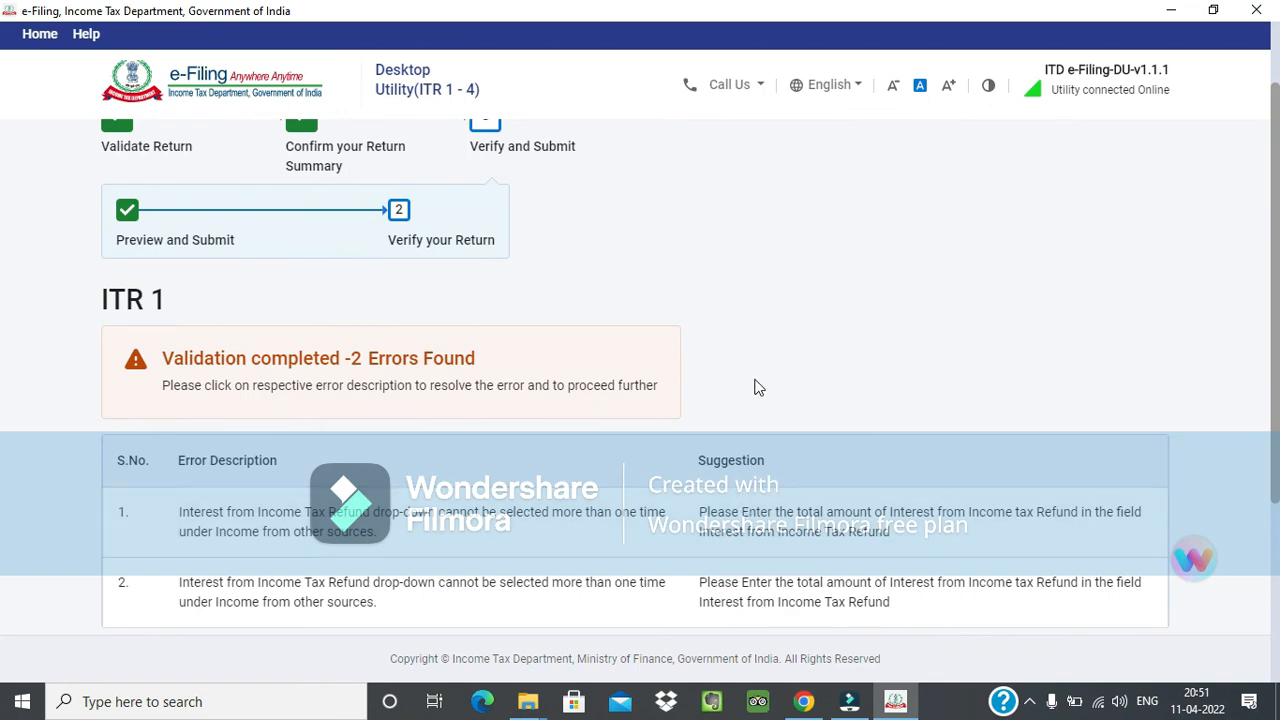
pyautogui.scroll(-3, 757, 388)
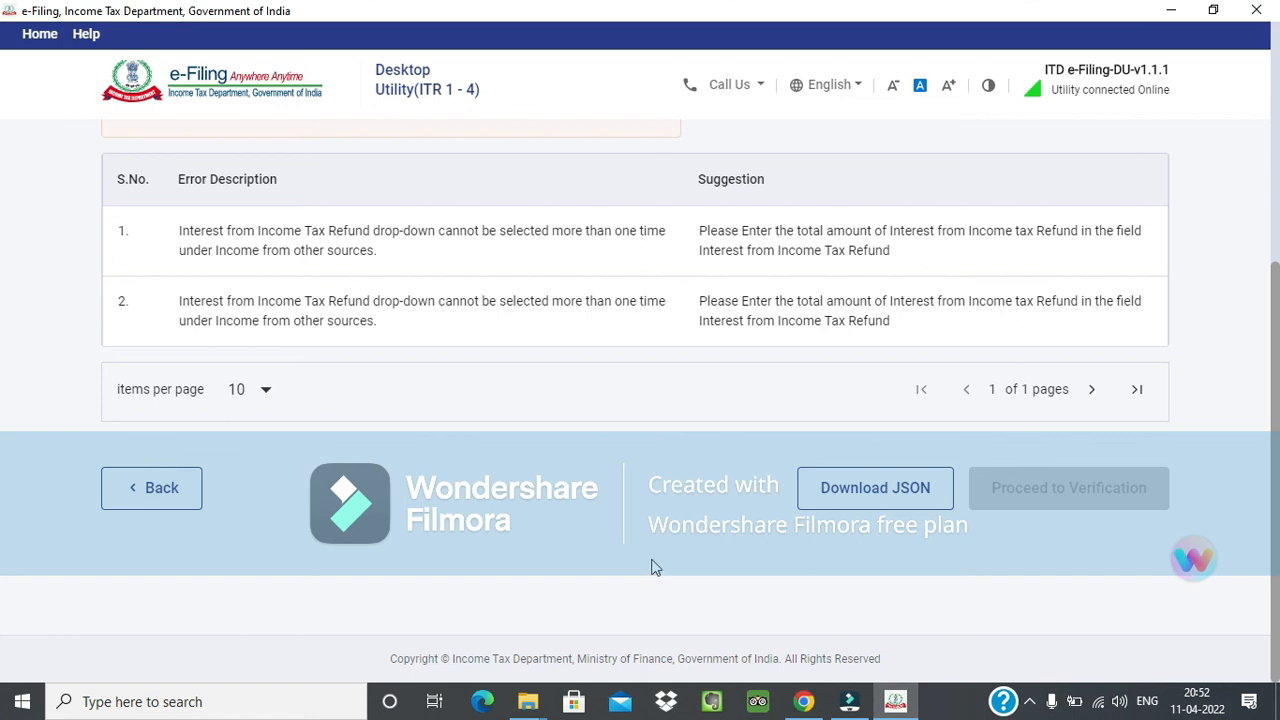
pyautogui.click(860, 705)
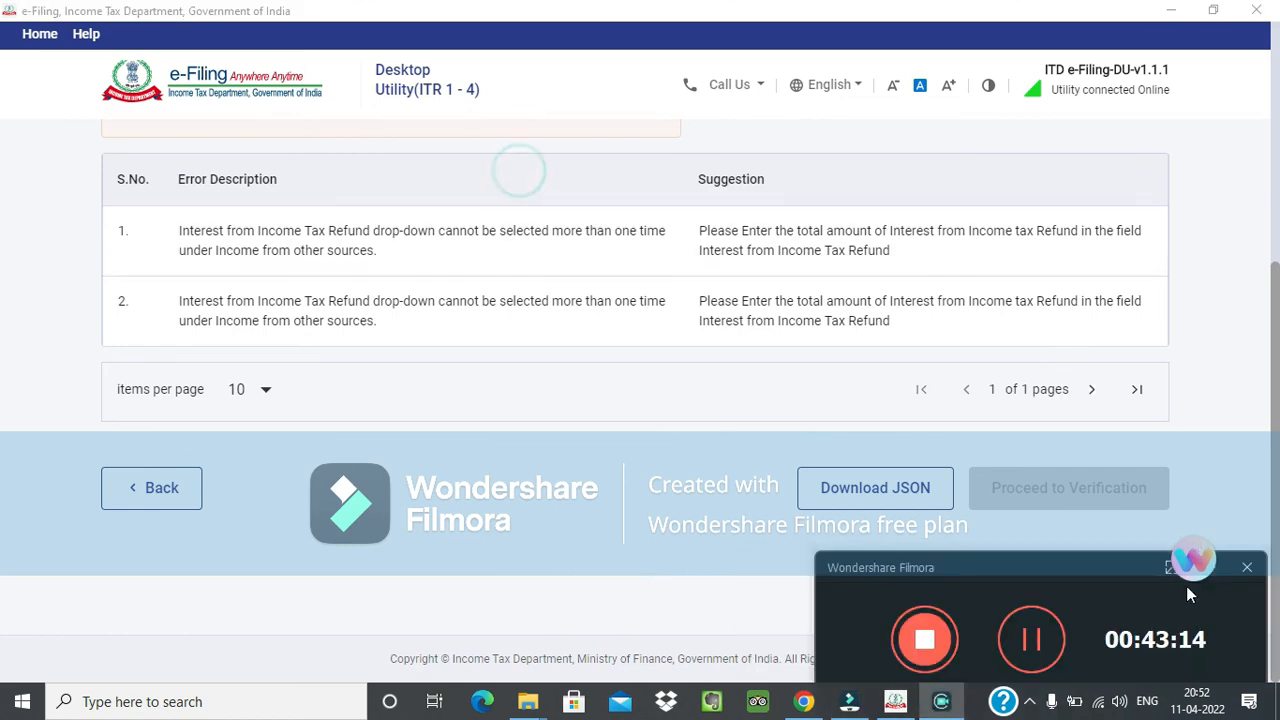